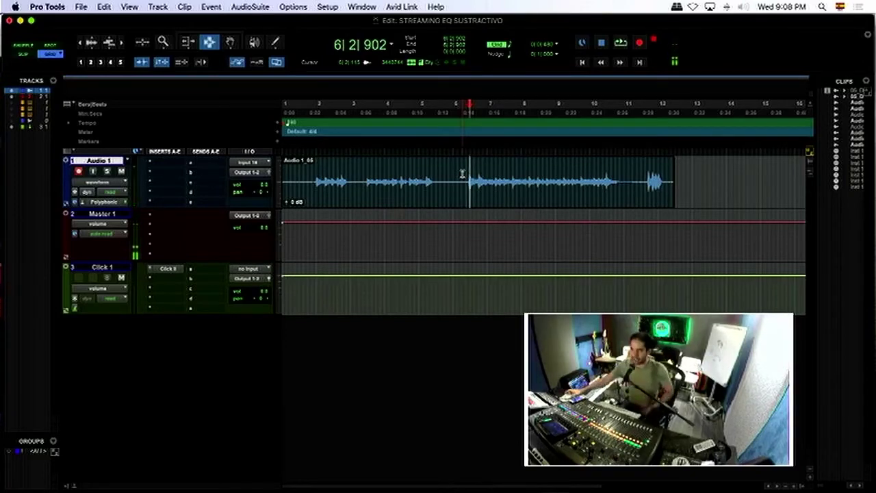
# Step: Insert the mono FabFilter Pro-Q 3 equalizer in the first insert slot of the Audio 1 track
pyautogui.click(150, 163)
pyautogui.moveTo(205, 162)
pyautogui.moveTo(287, 37)
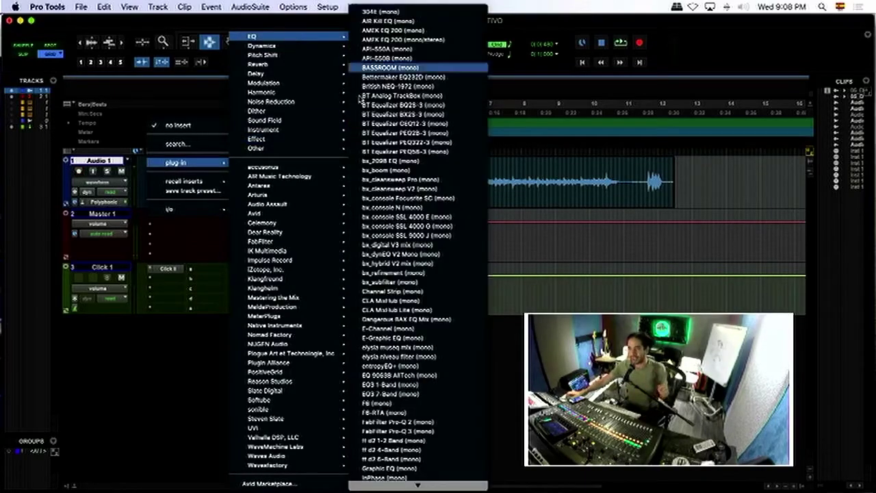
pyautogui.click(395, 432)
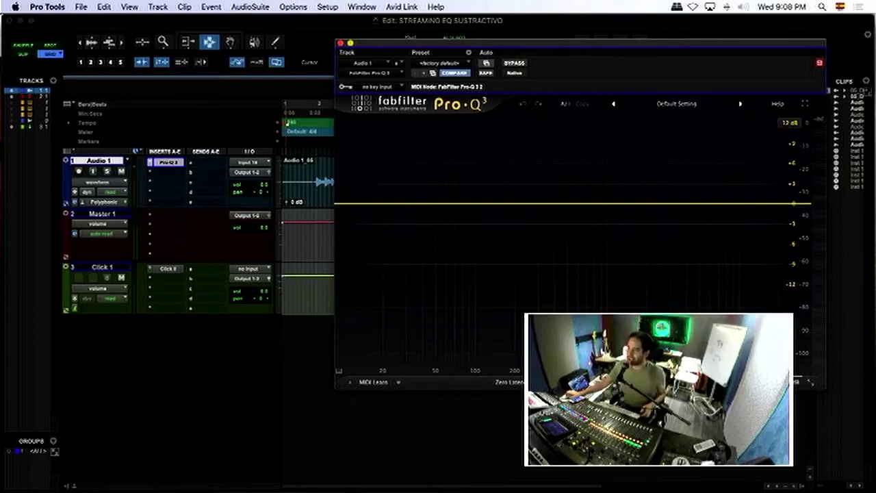
# Step: Turn off the post-EQ spectrum in the analyzer and move the plug-in window to uncover the end of the audio clip
pyautogui.moveTo(661, 382)
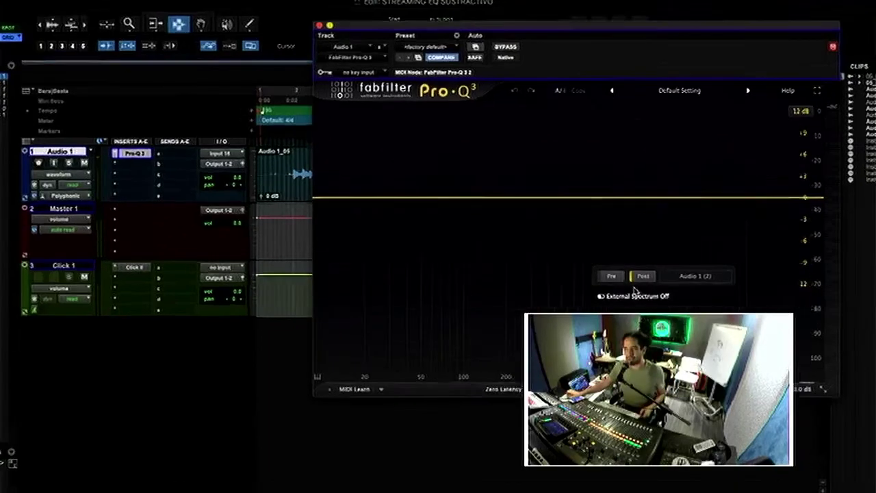
pyautogui.moveTo(639, 298)
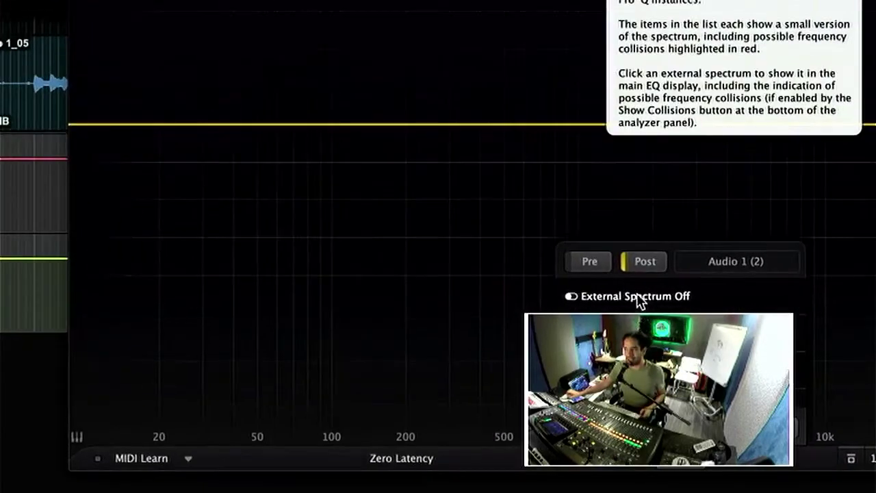
pyautogui.click(647, 268)
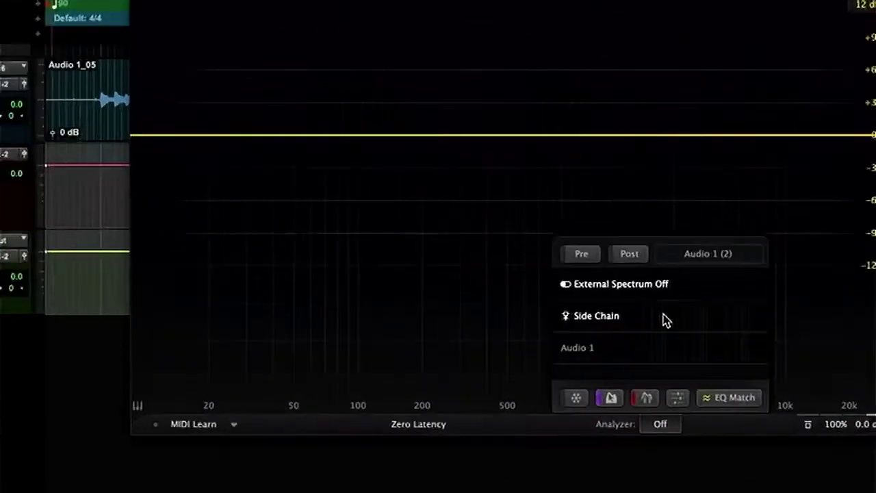
pyautogui.moveTo(644, 295)
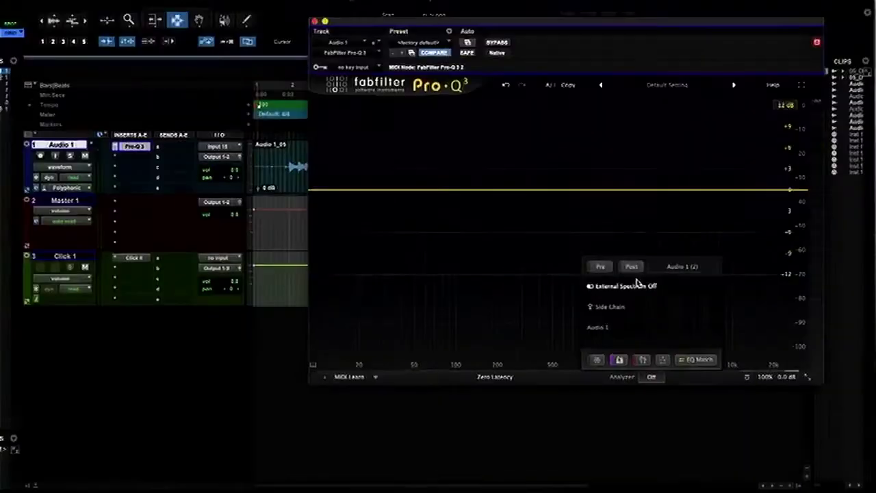
pyautogui.press('space')
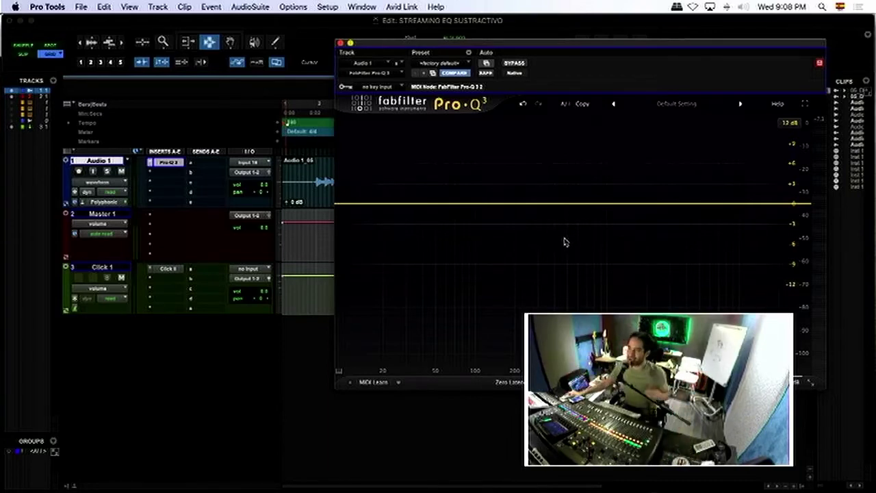
pyautogui.moveTo(521, 46); pyautogui.dragTo(286, 41)
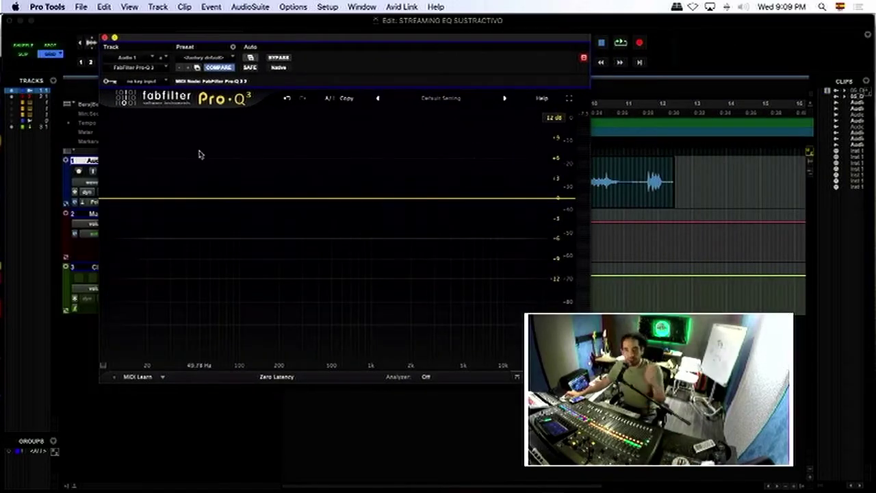
# Step: Add a low cut band with an 18 dB/oct slope and place it at about 56 Hz
pyautogui.moveTo(116, 197); pyautogui.dragTo(234, 197)
pyautogui.click(226, 178)
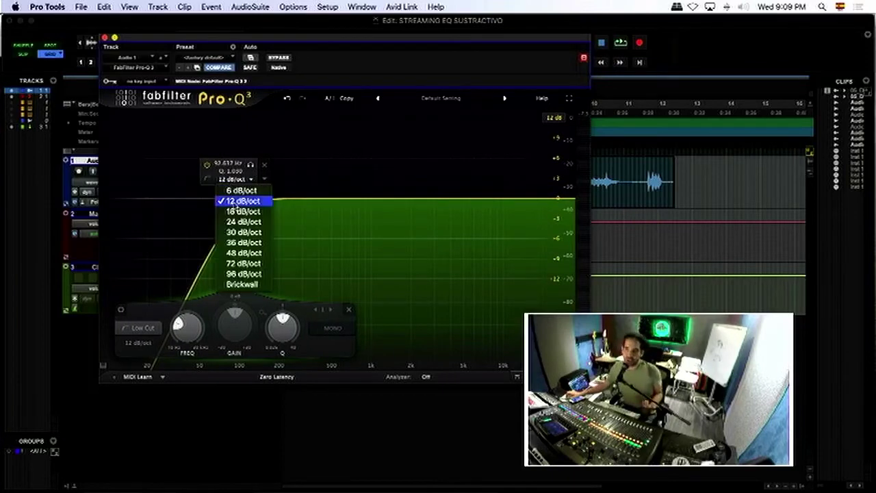
pyautogui.click(239, 212)
pyautogui.moveTo(235, 197); pyautogui.dragTo(220, 203)
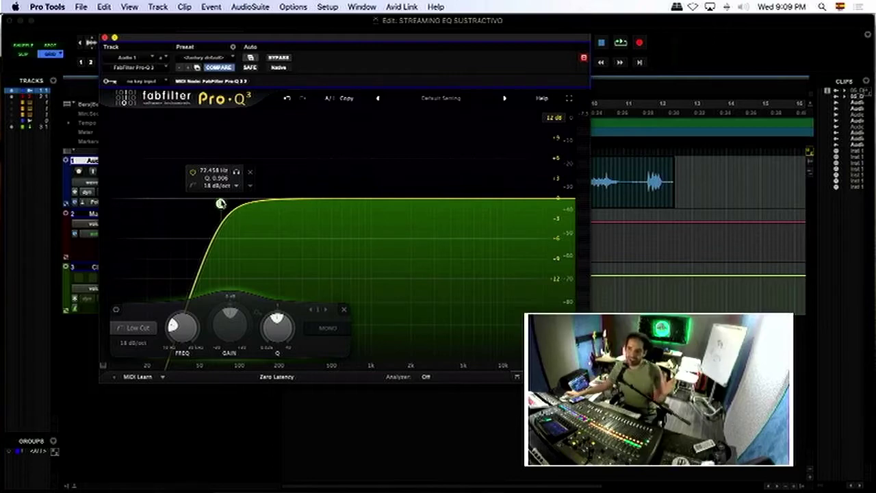
pyautogui.scroll(-1, 222, 208)
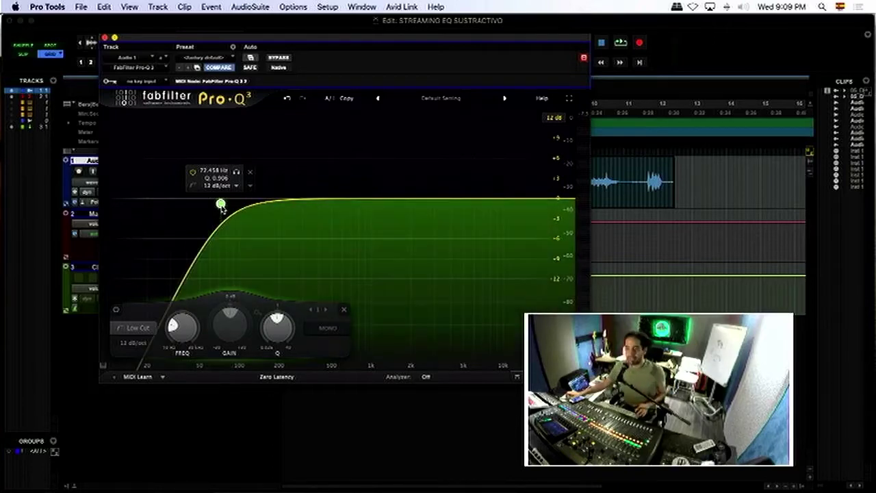
pyautogui.scroll(1, 221, 206)
pyautogui.moveTo(221, 206)
pyautogui.mouseDown()
pyautogui.moveTo(185, 190)
pyautogui.moveTo(194, 200)
pyautogui.moveTo(257, 198)
pyautogui.moveTo(182, 198)
pyautogui.moveTo(273, 198)
pyautogui.moveTo(206, 199)
pyautogui.mouseUp()
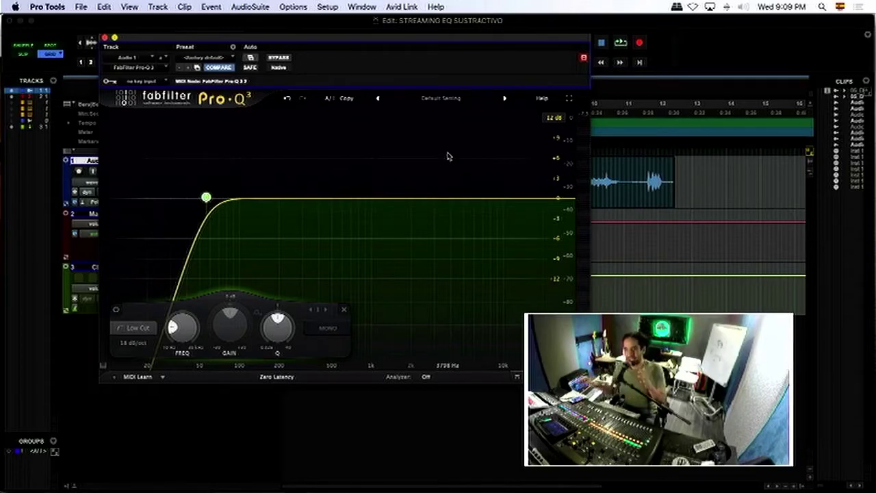
# Step: Play the audio while raising the low cut frequency to about 100 Hz
pyautogui.moveTo(254, 186)
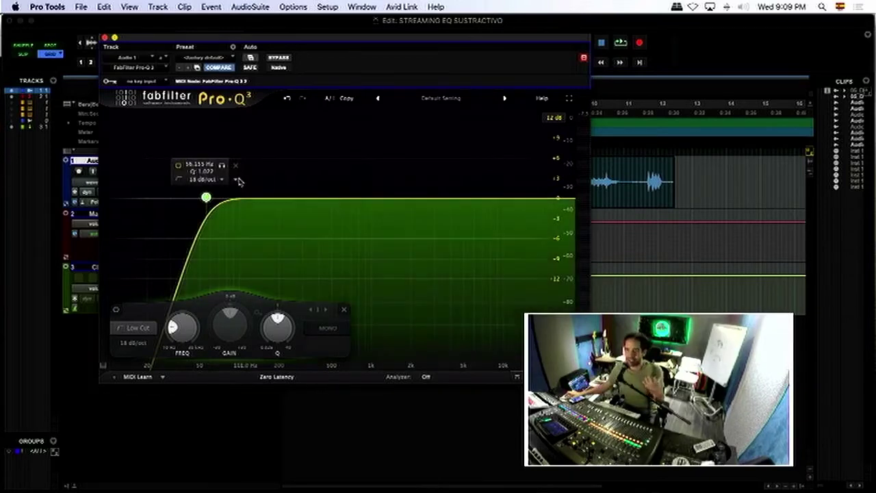
pyautogui.press('space')
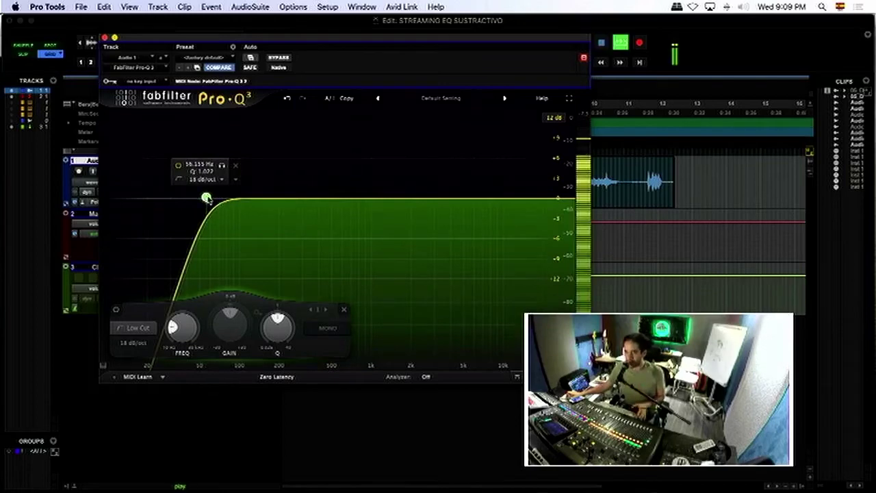
pyautogui.moveTo(207, 199); pyautogui.dragTo(239, 200)
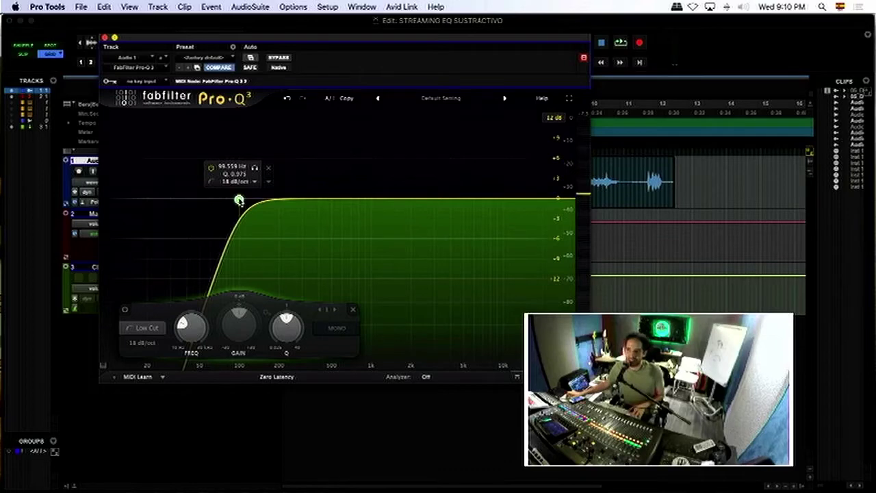
# Step: Compare the playback with the low cut band bypassed and active while fine-tuning its frequency to about 101 Hz
pyautogui.press('space')
pyautogui.click(212, 168)
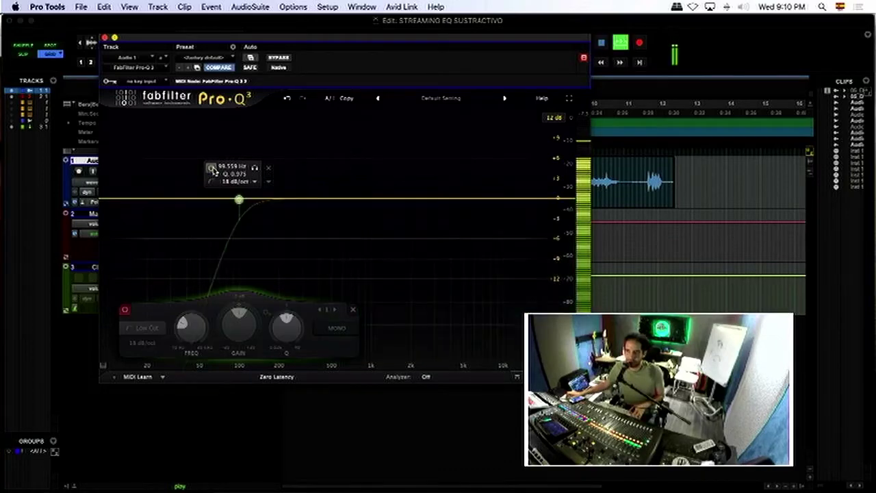
pyautogui.click(212, 168)
pyautogui.moveTo(239, 200); pyautogui.dragTo(245, 200)
pyautogui.click(216, 169)
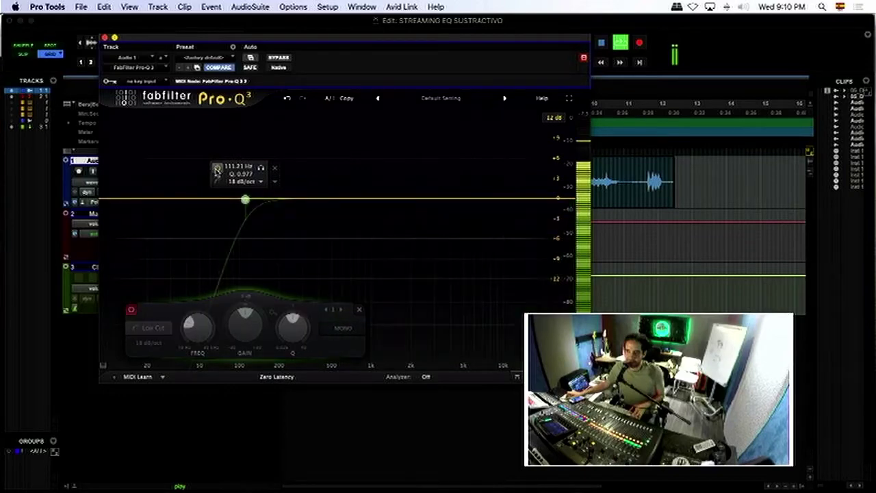
pyautogui.click(216, 169)
pyautogui.moveTo(245, 200); pyautogui.dragTo(239, 199)
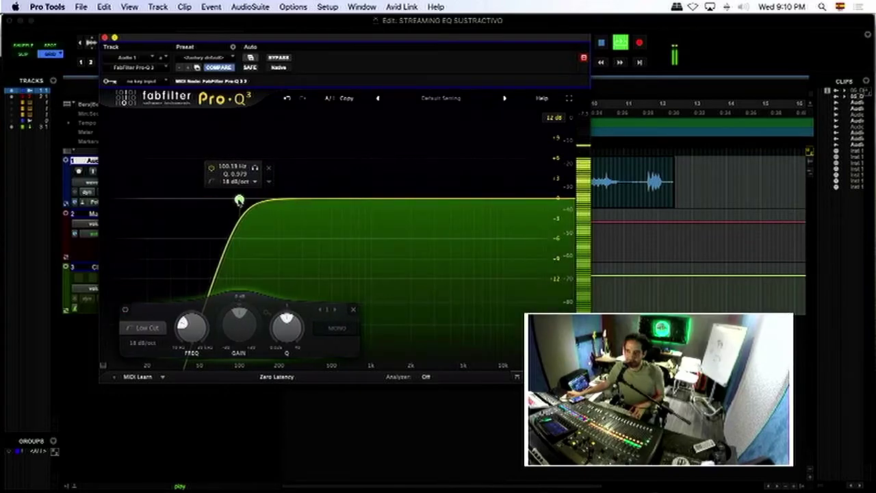
pyautogui.click(212, 170)
pyautogui.click(212, 170)
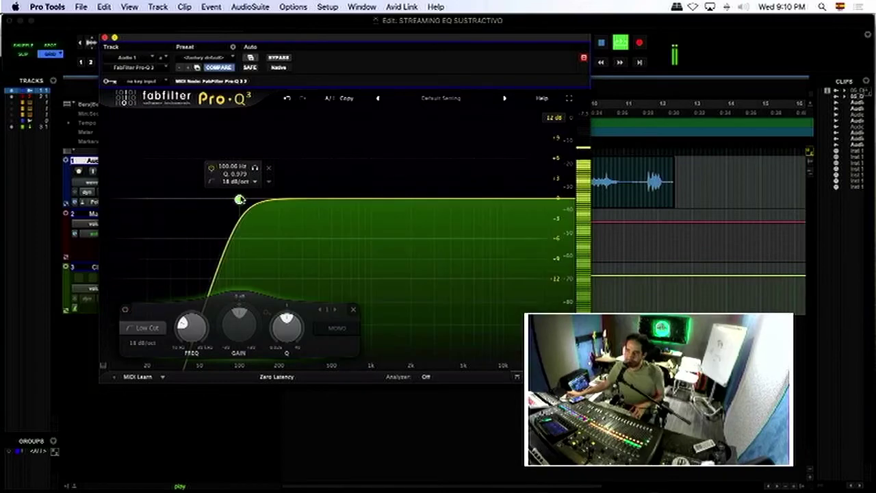
pyautogui.moveTo(238, 199); pyautogui.dragTo(241, 200)
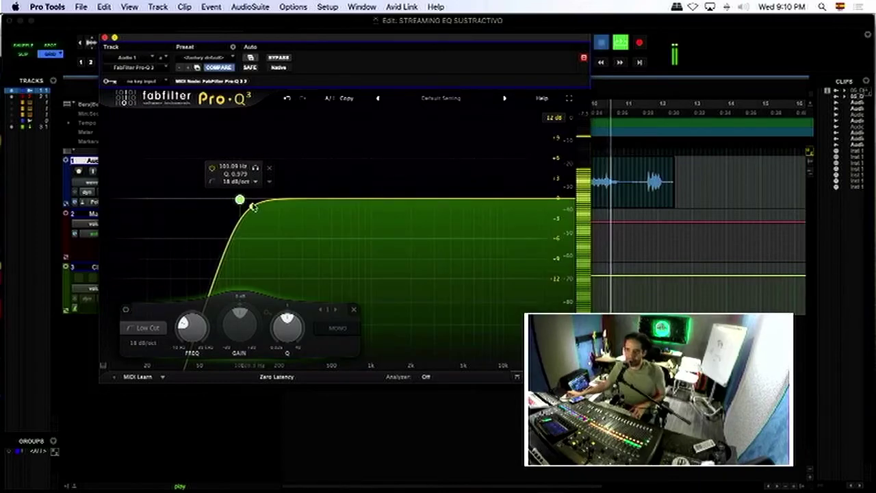
pyautogui.press('space')
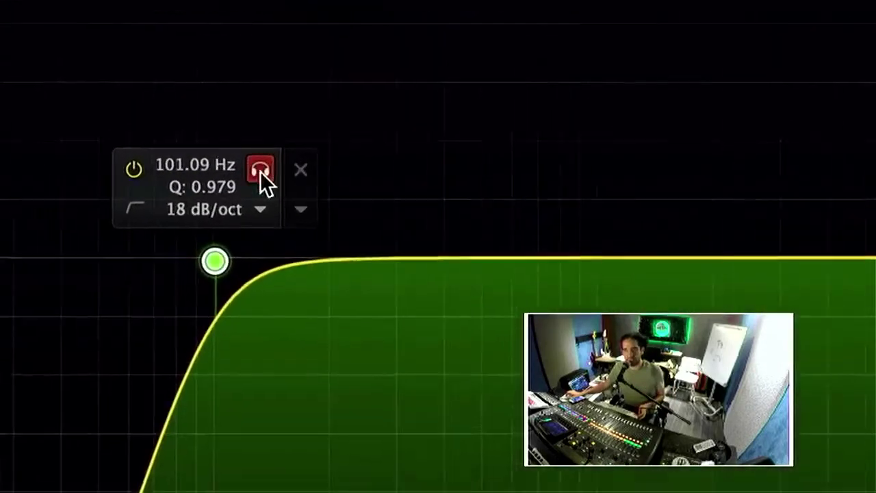
# Step: Audition the low cut band in solo, return to the full signal and stop playback
pyautogui.click(260, 171)
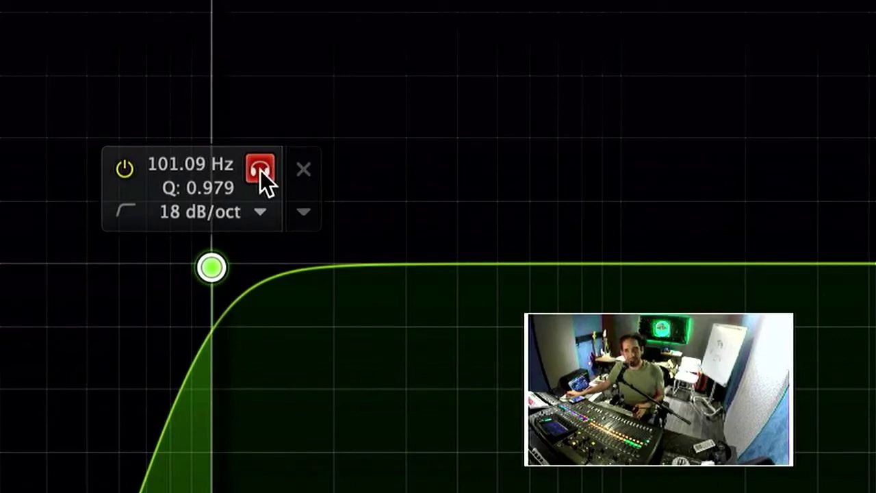
pyautogui.click(260, 170)
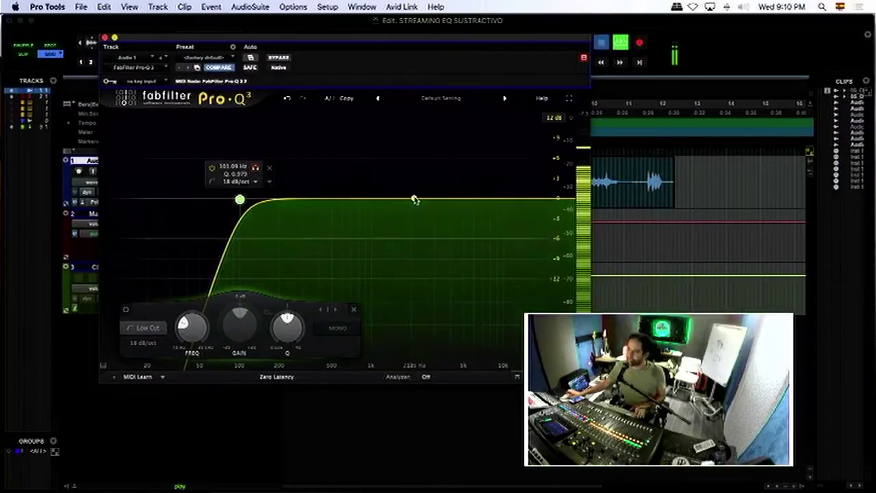
pyautogui.press('space')
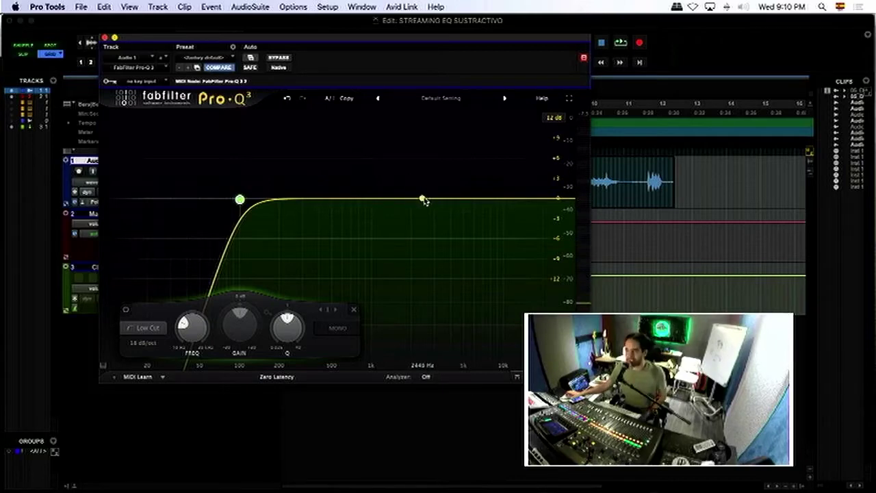
# Step: Add a narrow bell boost and sweep it during playback to about 2144 Hz, with about +8.09 dB gain and a Q of about 16.18
pyautogui.click(426, 376)
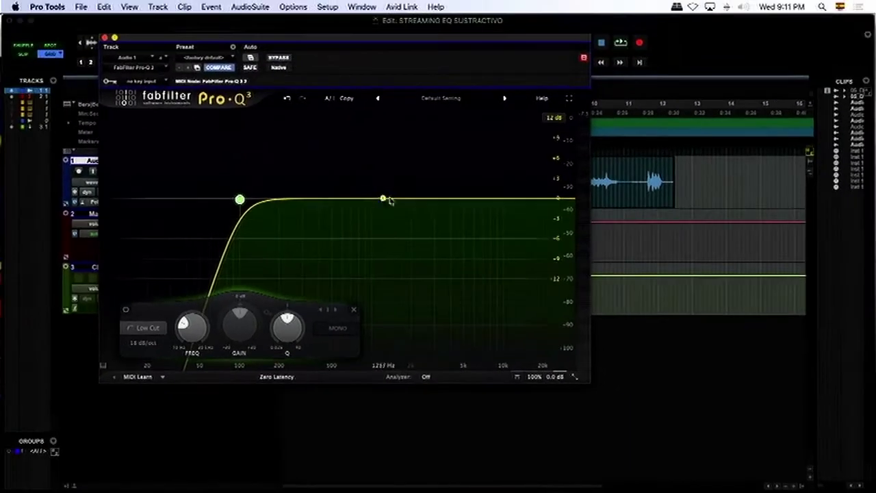
pyautogui.moveTo(406, 191); pyautogui.dragTo(408, 181)
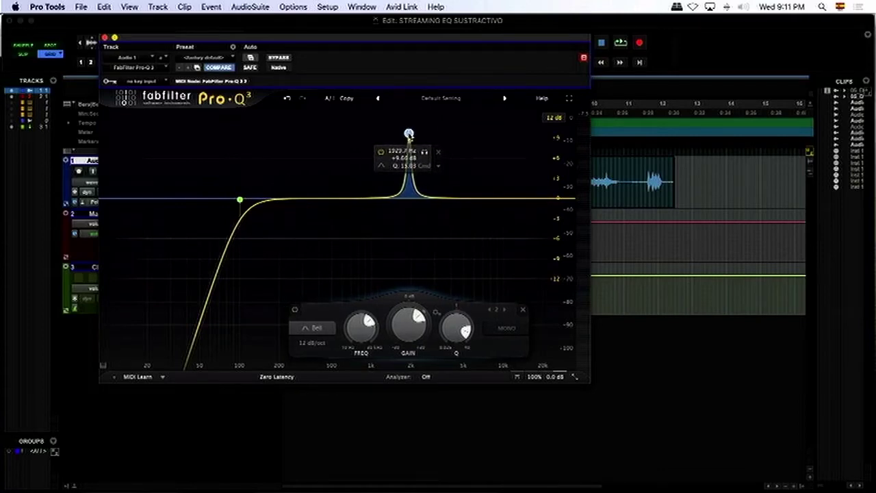
pyautogui.press('space')
pyautogui.moveTo(401, 132); pyautogui.dragTo(393, 140)
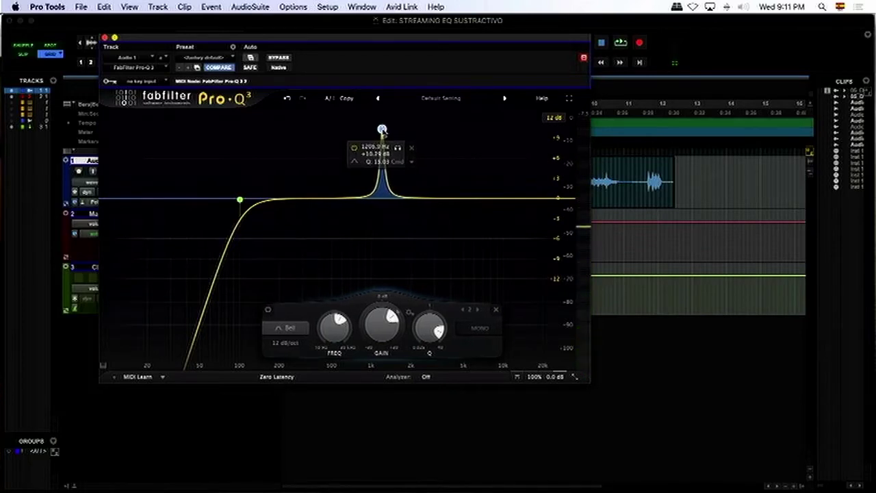
pyautogui.moveTo(382, 131); pyautogui.dragTo(414, 145)
pyautogui.press('space')
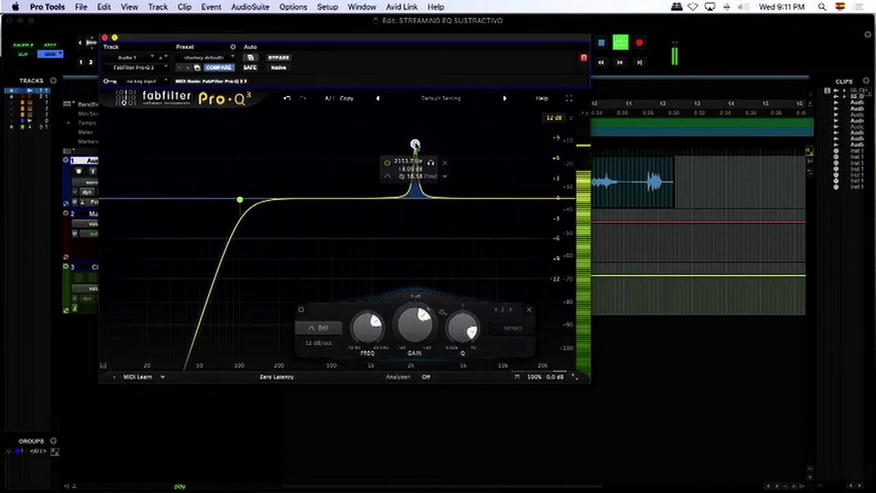
pyautogui.moveTo(415, 145); pyautogui.dragTo(414, 144)
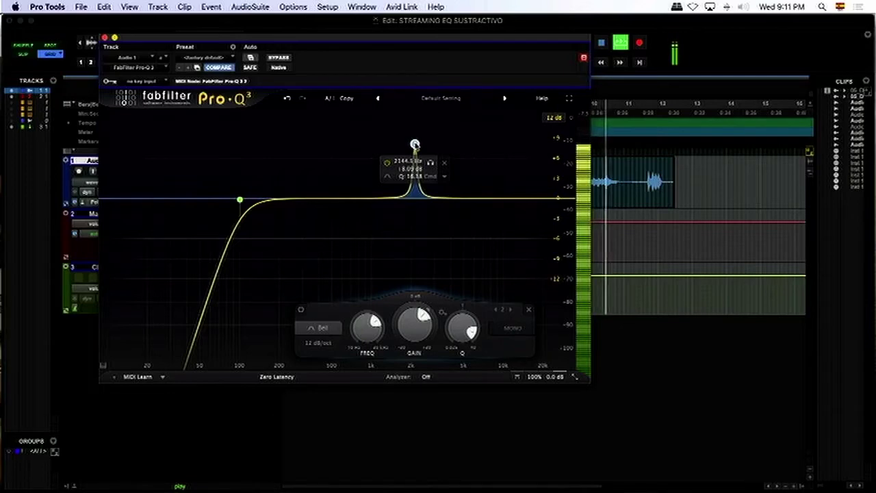
pyautogui.press('space')
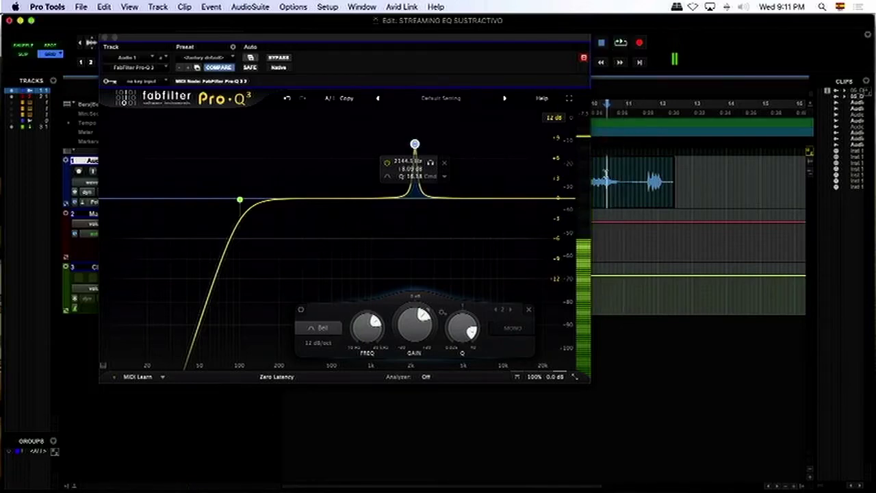
# Step: Play the audio with the bell band soloed, then return to the full signal
pyautogui.press('space')
pyautogui.click(431, 163)
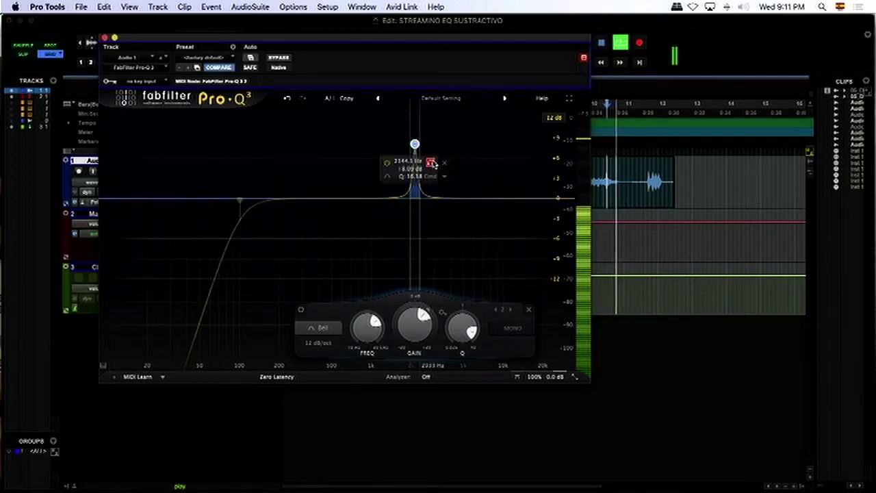
pyautogui.press('space')
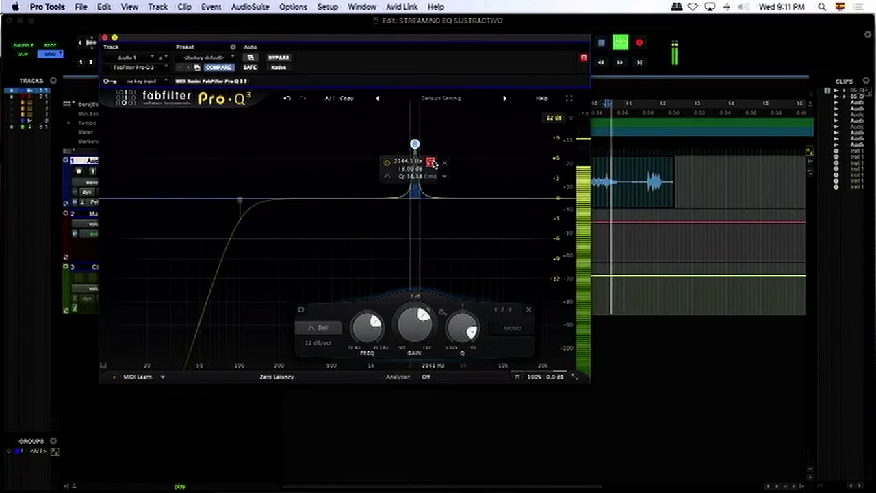
pyautogui.click(431, 162)
# Step: Move the plug-in window off the audio clip and replay the section around bar 10
pyautogui.hscroll(5, 628, 173)
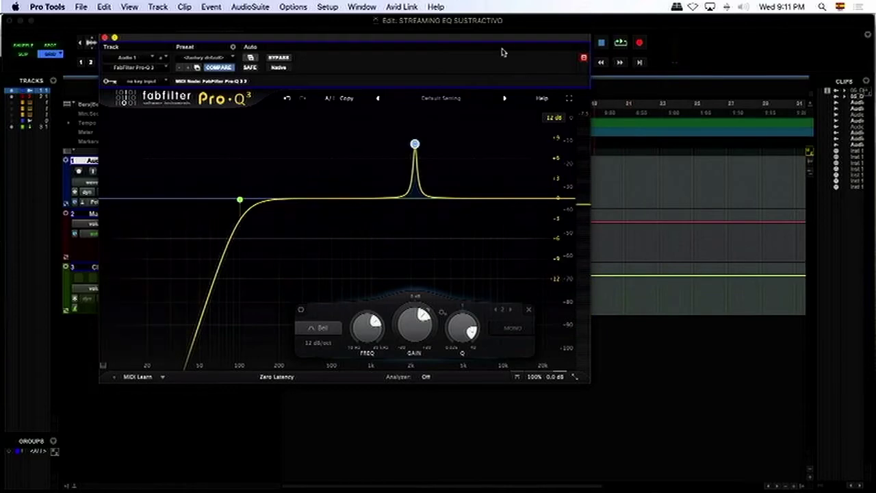
pyautogui.moveTo(501, 52); pyautogui.dragTo(417, 49)
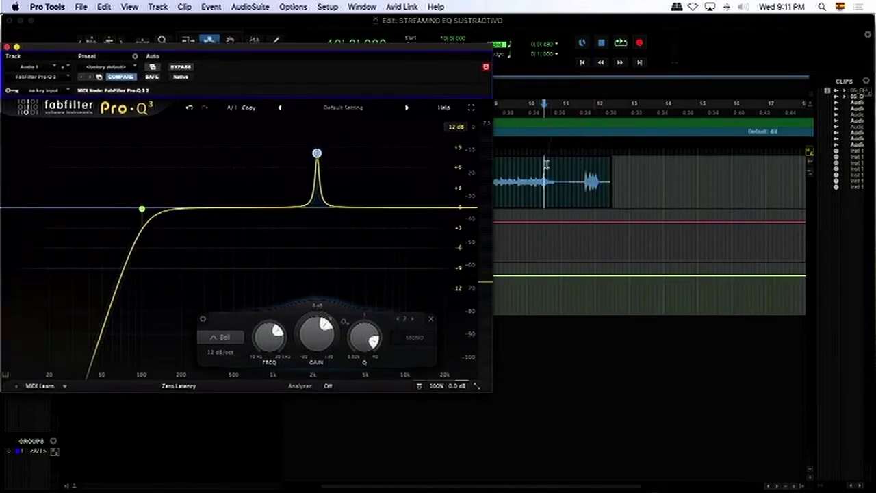
pyautogui.press('space')
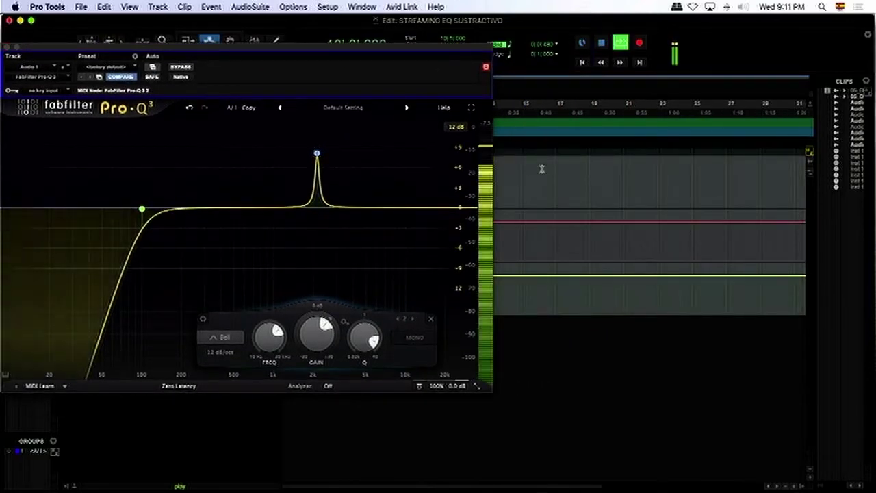
# Step: Turn the 2144 Hz bell boost into a narrow cut of about -9.67 dB with a Q of about 14.85, checking it during playback
pyautogui.press('space')
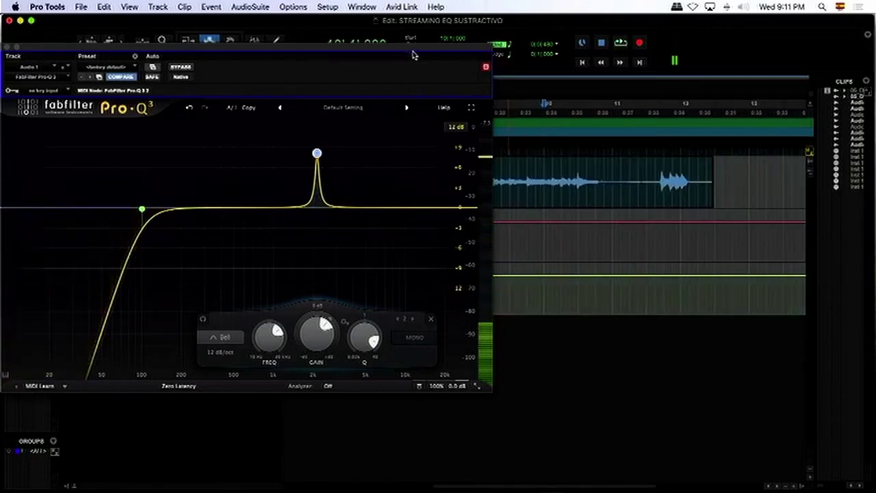
pyautogui.press('super+bracketright')
pyautogui.moveTo(317, 152)
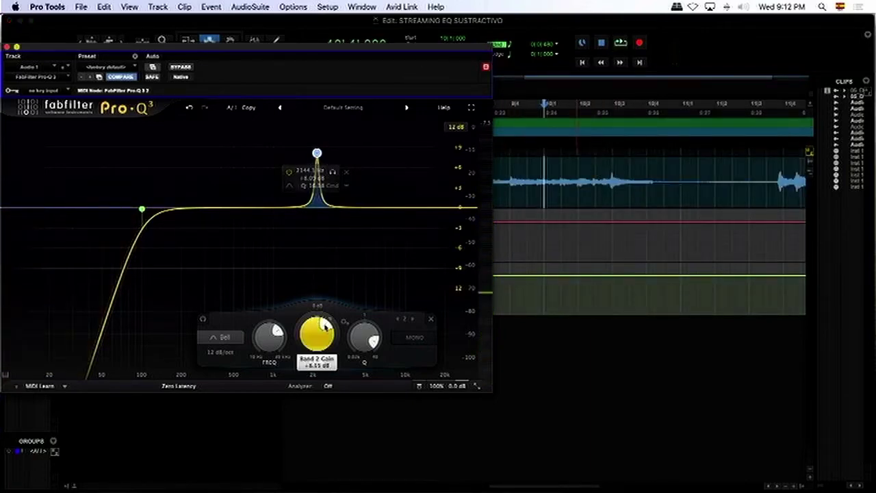
pyautogui.moveTo(313, 316); pyautogui.dragTo(309, 323)
pyautogui.moveTo(369, 340); pyautogui.dragTo(369, 345)
pyautogui.press('space')
pyautogui.moveTo(313, 323); pyautogui.dragTo(310, 330)
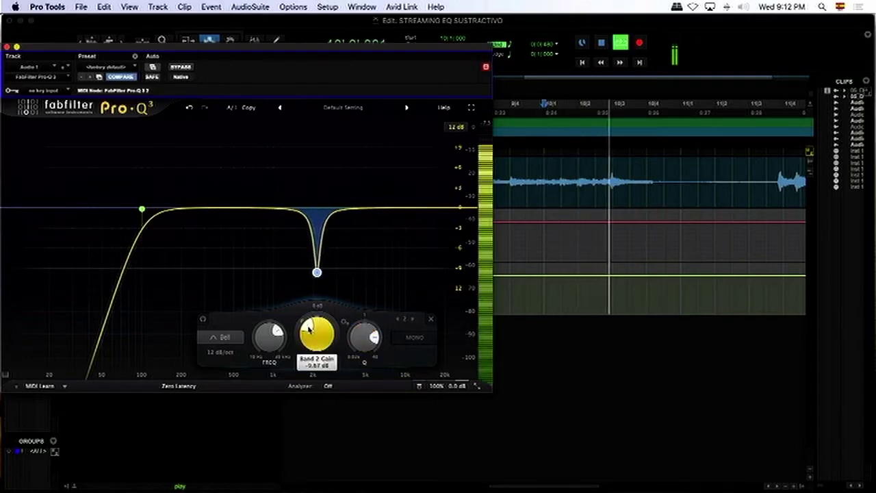
pyautogui.press('space')
pyautogui.scroll(5, 373, 338)
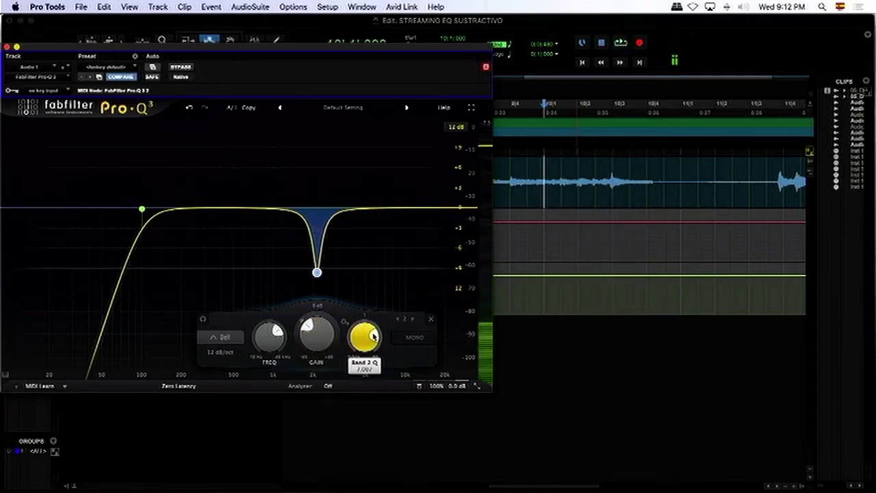
pyautogui.moveTo(327, 241)
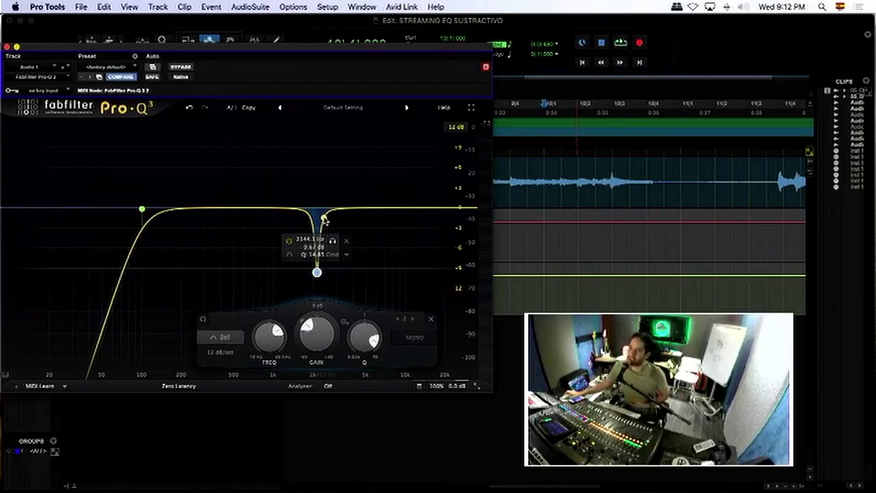
# Step: Play the audio while switching the 2144 Hz band off and on to compare, leaving it enabled and playback stopped
pyautogui.press('space')
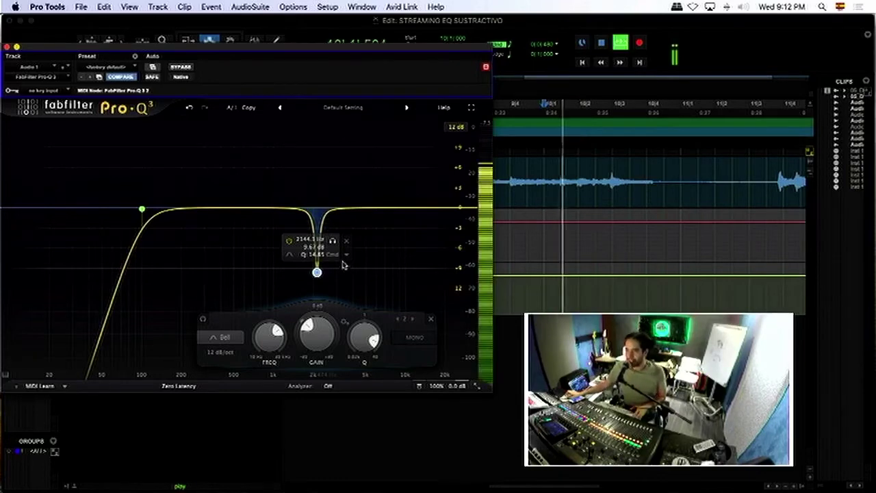
pyautogui.click(288, 243)
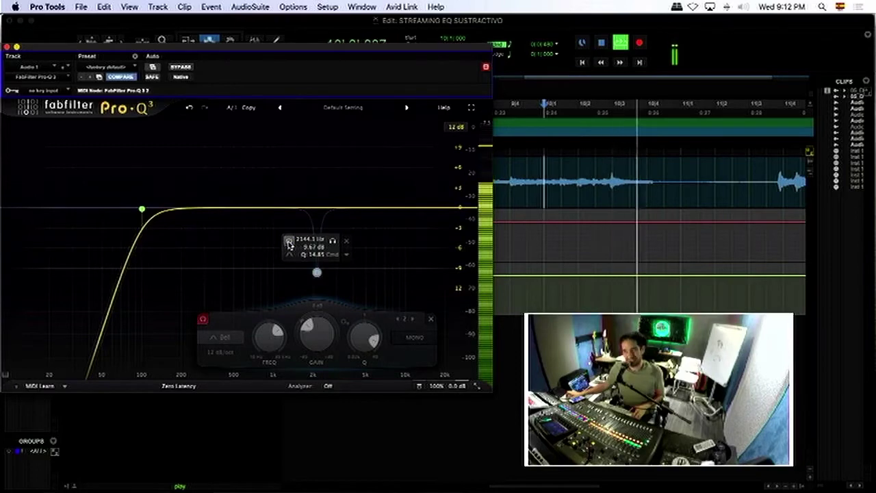
pyautogui.click(289, 243)
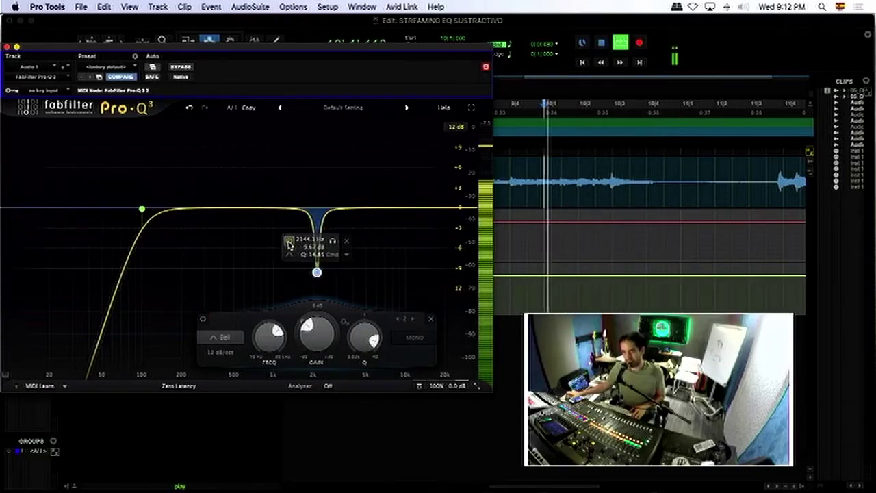
pyautogui.click(289, 243)
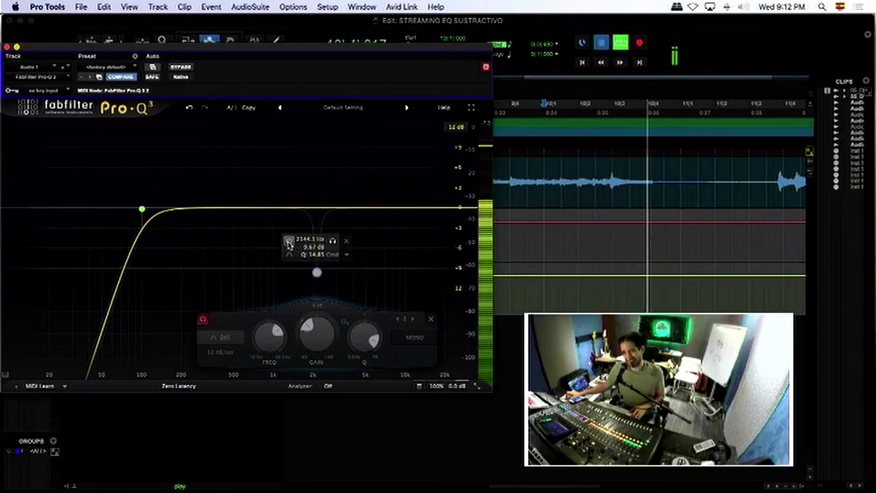
pyautogui.click(289, 244)
pyautogui.press('space')
# Step: Deepen the 2144 Hz cut to about -17.36 dB while listening to playback
pyautogui.scroll(-3, 307, 328)
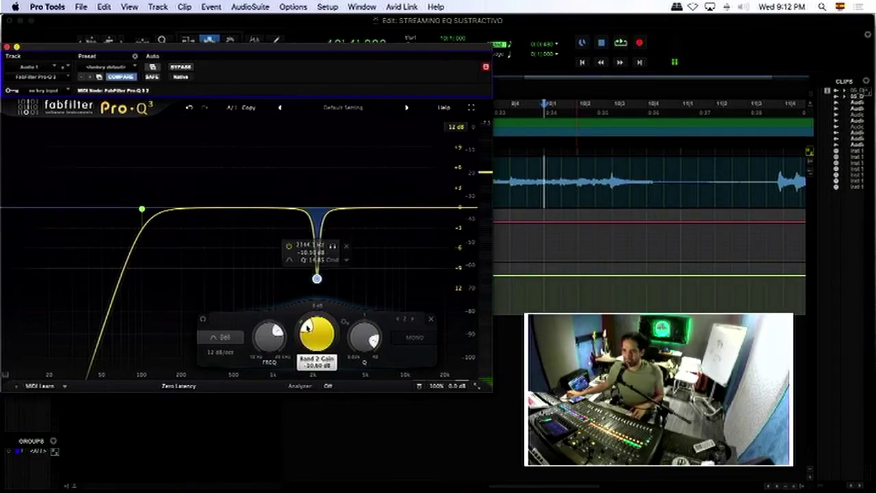
pyautogui.press('space')
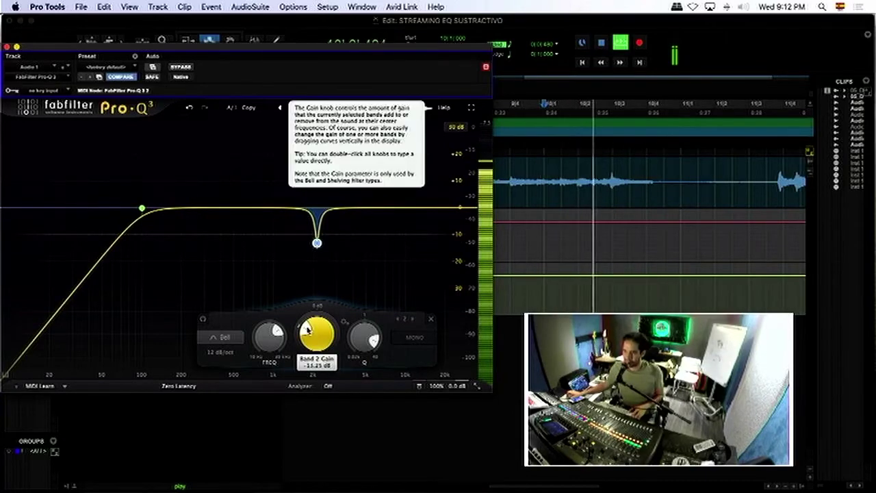
pyautogui.scroll(-4, 308, 330)
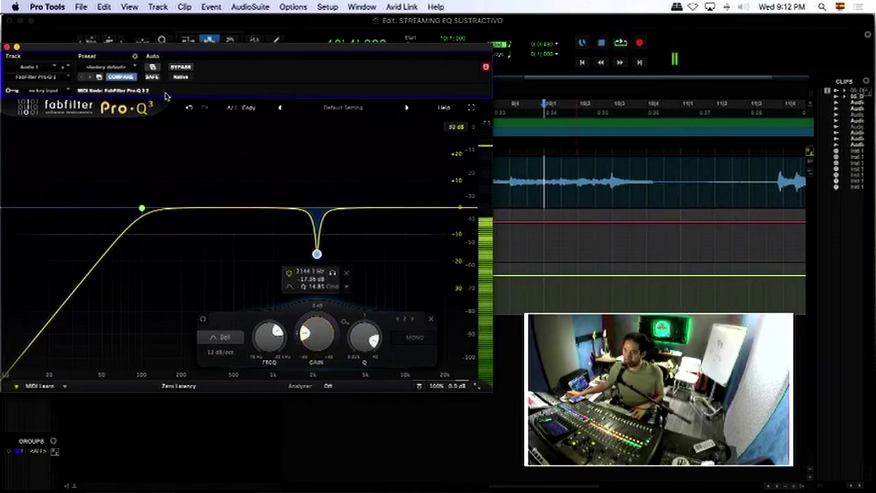
# Step: Compare the audio with the whole equalizer bypassed and active, leave it active and stop playback
pyautogui.click(180, 67)
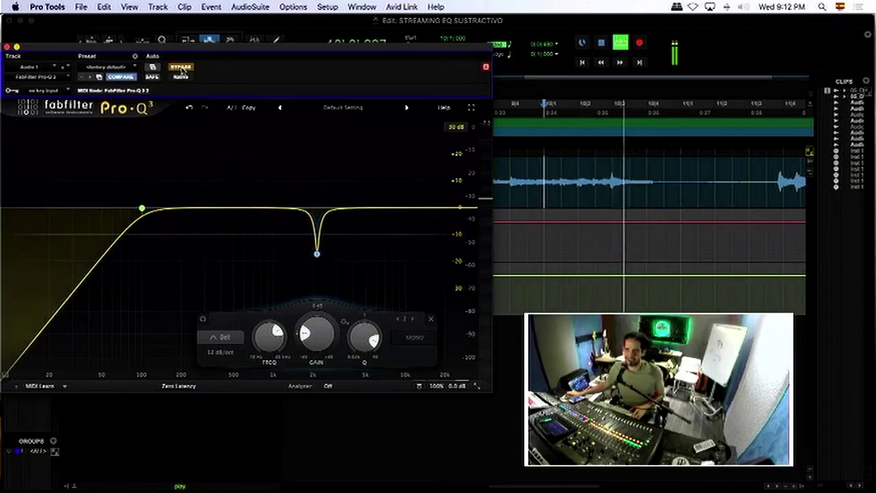
pyautogui.click(180, 67)
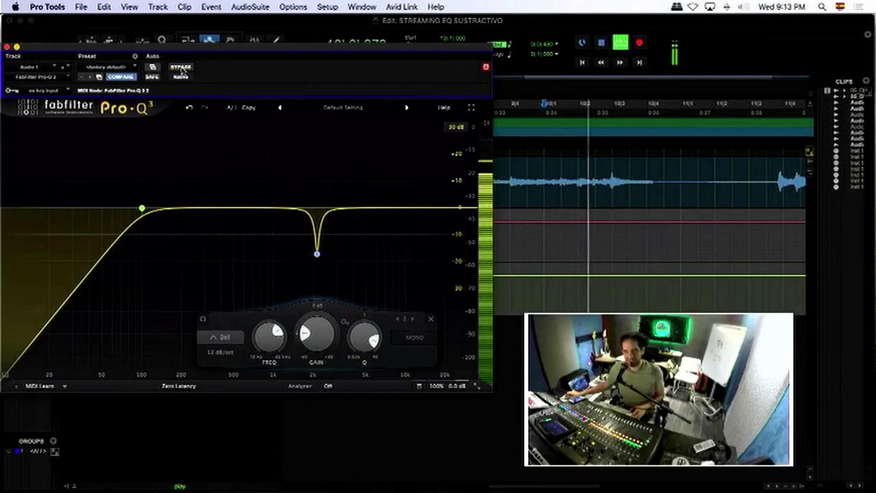
pyautogui.press('space')
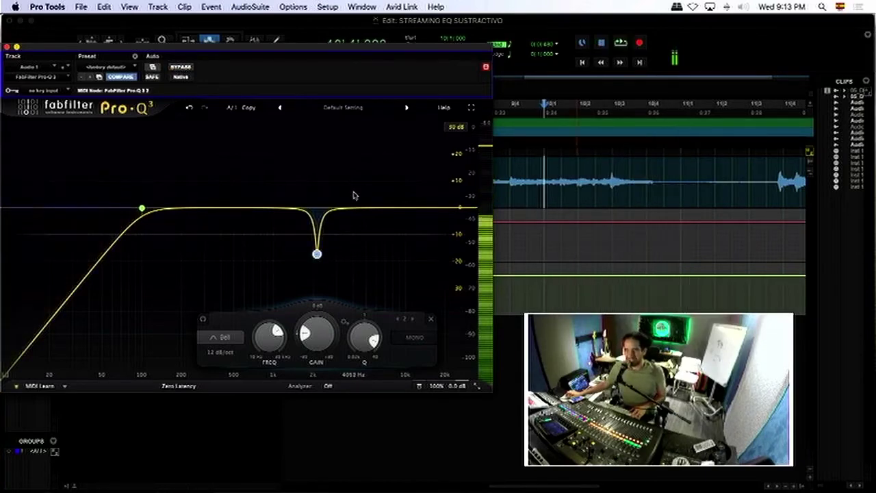
# Step: Add a third narrow bell boost and place it at about 3220 Hz with about +23.39 dB gain and a Q of about 21.33, auditioning it
pyautogui.doubleClick(358, 197)
pyautogui.scroll(10, 359, 198)
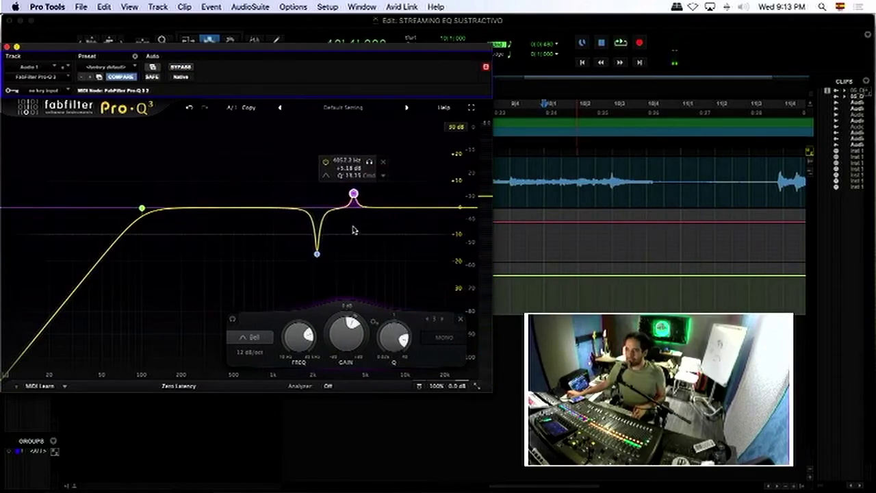
pyautogui.moveTo(352, 196); pyautogui.dragTo(340, 145)
pyautogui.press('space')
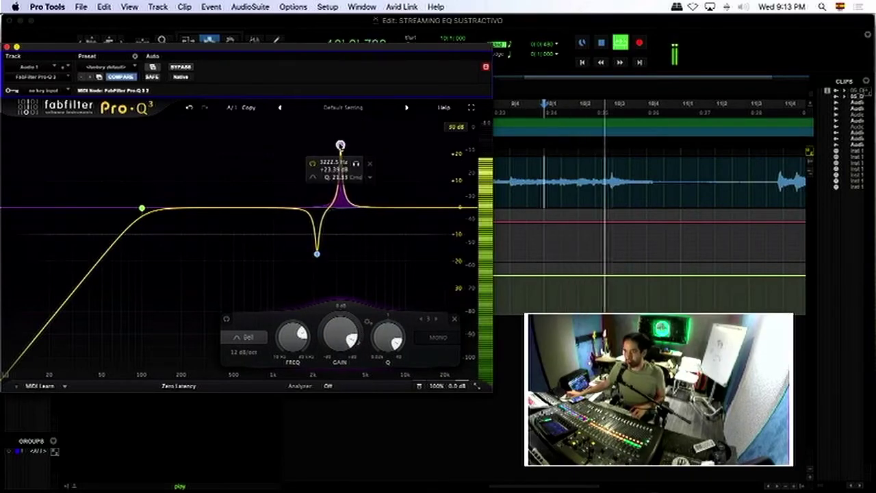
pyautogui.press('space')
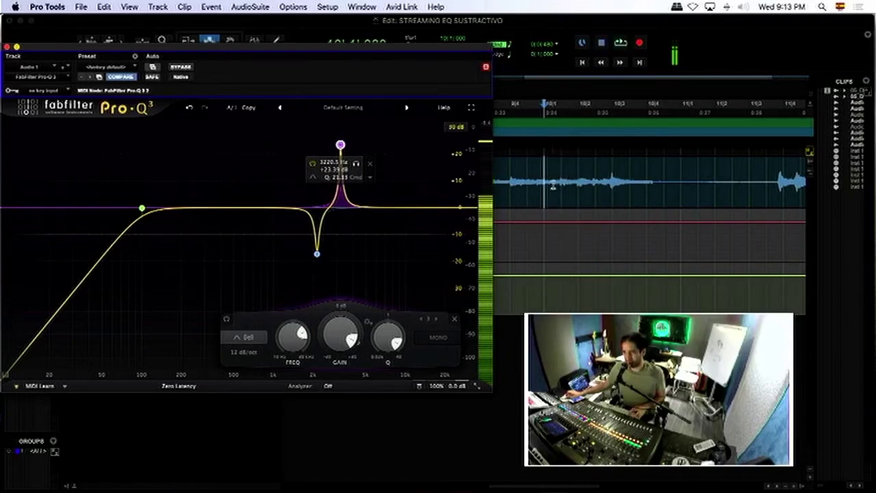
# Step: Set the playback start on the Audio 1 clip to 6|4|000, temporarily moving the plug-in window out of the way, and audition that section
pyautogui.press('super+bracketleft')
pyautogui.press('super+bracketleft')
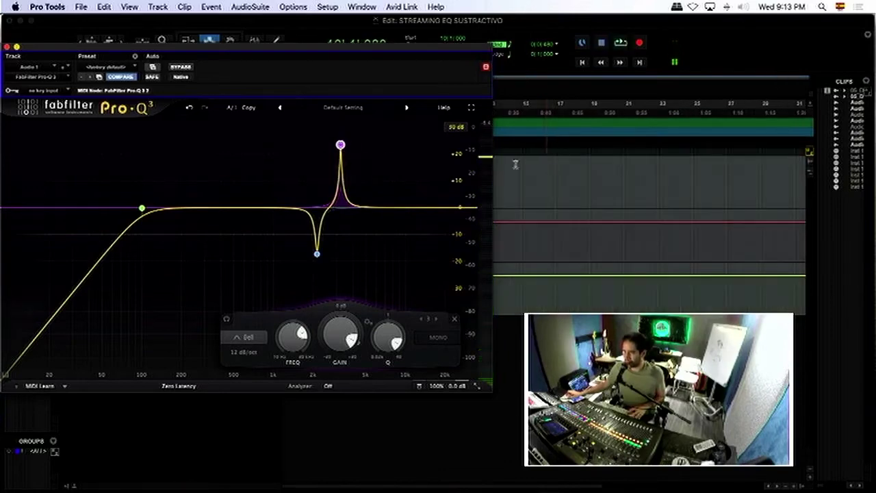
pyautogui.press('super+bracketright')
pyautogui.press('super+bracketright')
pyautogui.moveTo(408, 52); pyautogui.dragTo(737, 234)
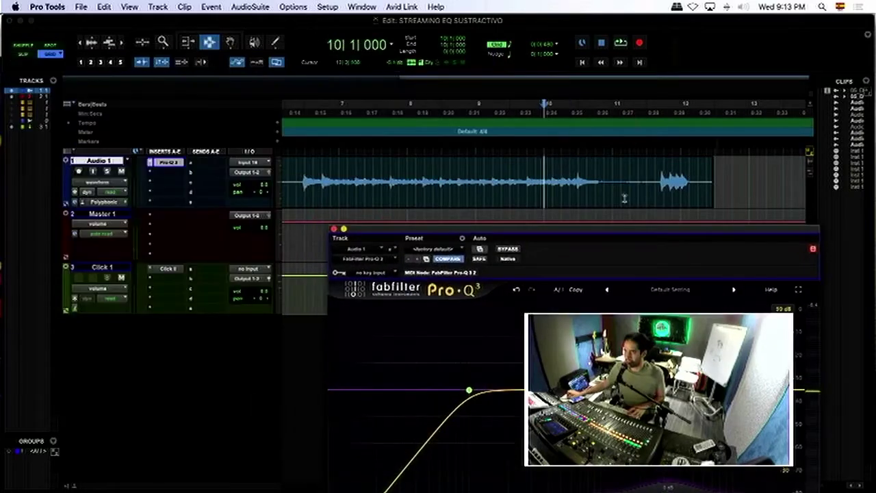
pyautogui.click(328, 167)
pyautogui.press('space')
pyautogui.moveTo(432, 231); pyautogui.dragTo(250, 73)
pyautogui.press('space')
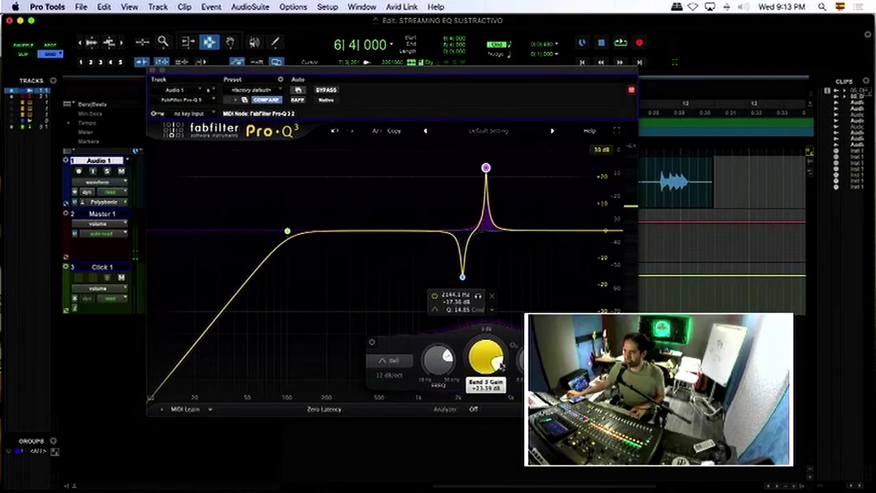
# Step: Lower the 3220 Hz boost to about +8.96 dB during playback and set the EQ display range to 12 dB
pyautogui.press('space')
pyautogui.moveTo(497, 363); pyautogui.dragTo(494, 347)
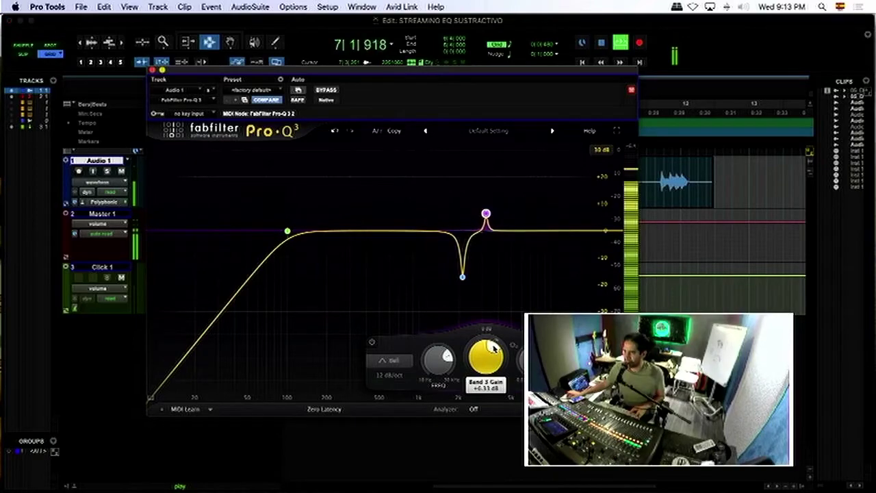
pyautogui.scroll(5, 494, 347)
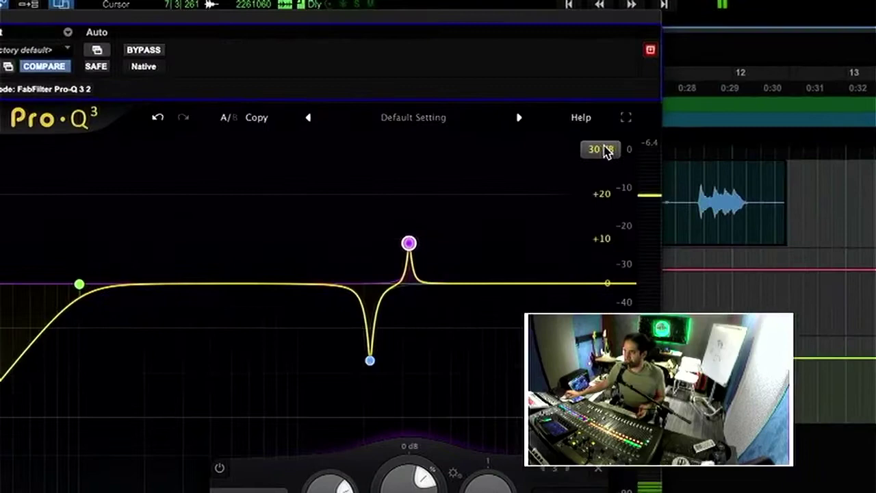
pyautogui.click(602, 150)
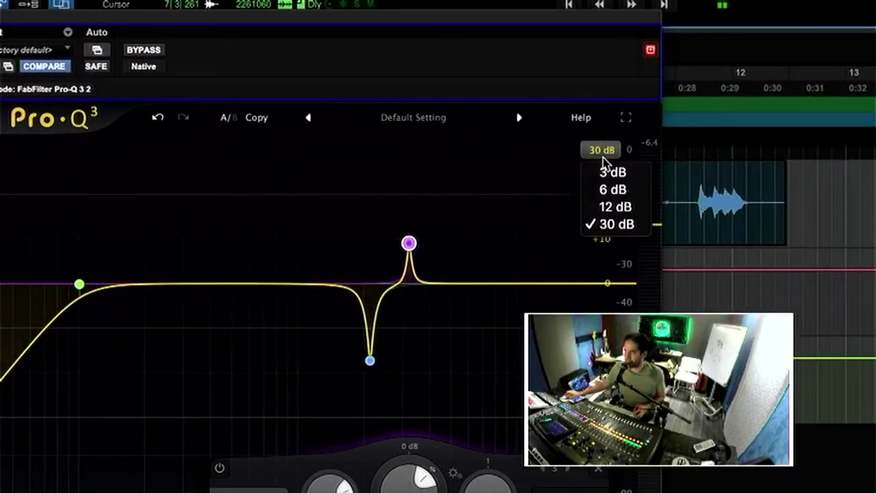
pyautogui.click(612, 206)
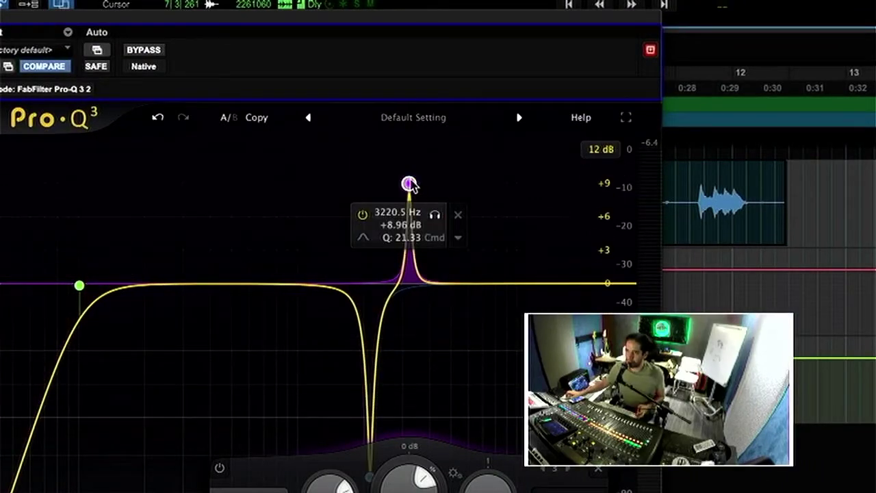
# Step: Sweep the third bell to about 4310 Hz at about +7.56 dB, widen its Q to about 6.05 and narrow it again
pyautogui.moveTo(409, 184); pyautogui.dragTo(439, 200)
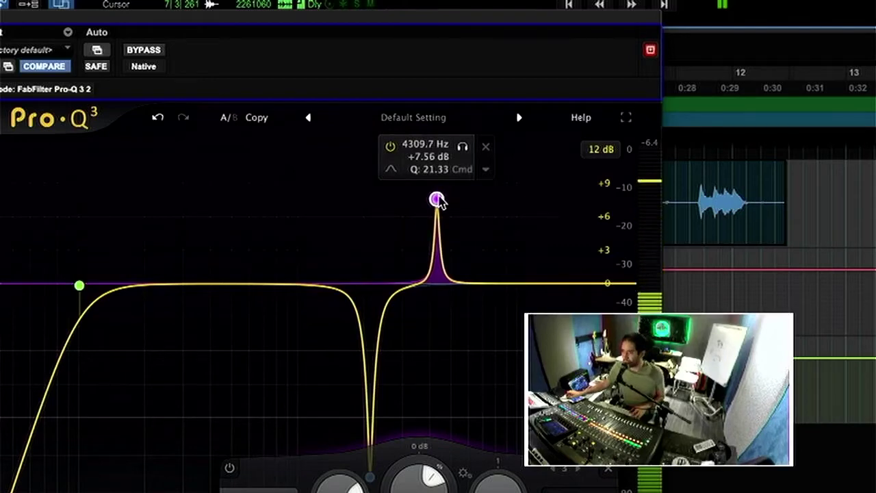
pyautogui.moveTo(437, 199); pyautogui.dragTo(436, 200)
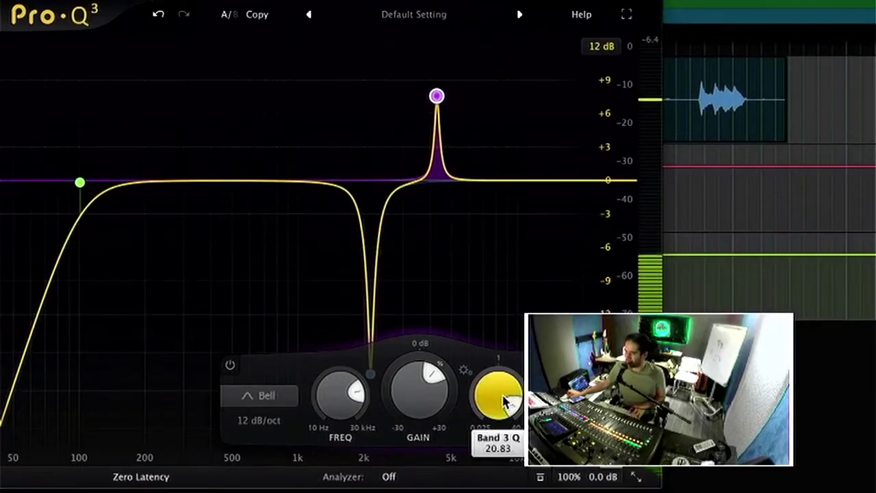
pyautogui.scroll(-8, 507, 397)
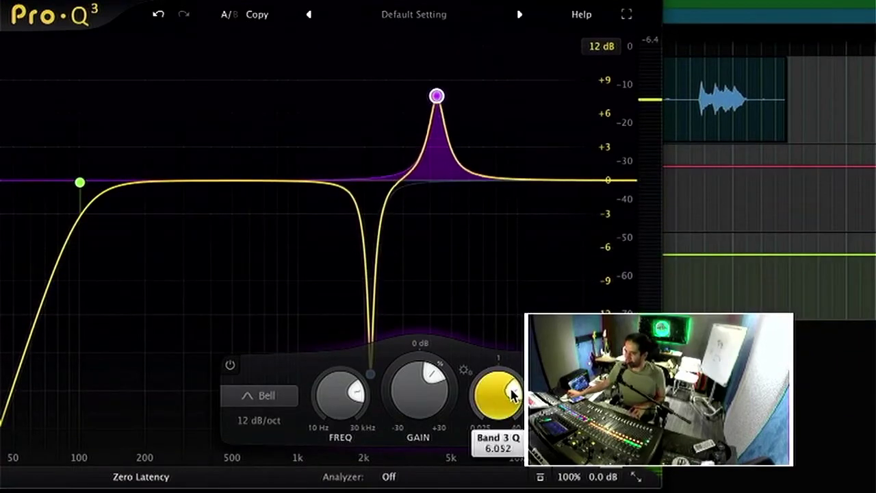
pyautogui.scroll(5, 512, 395)
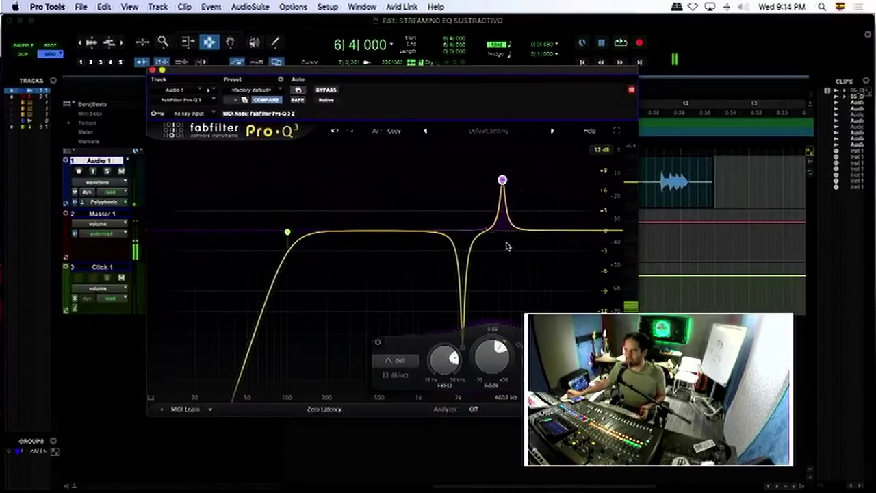
# Step: Turn the third bell's boost near 4310 Hz into a narrow cut of nearly -9 dB
pyautogui.moveTo(508, 232)
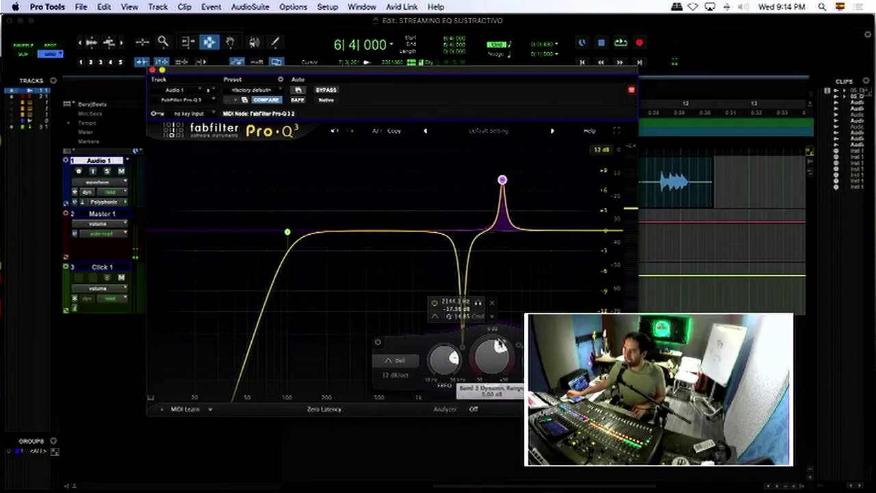
pyautogui.scroll(-10, 489, 352)
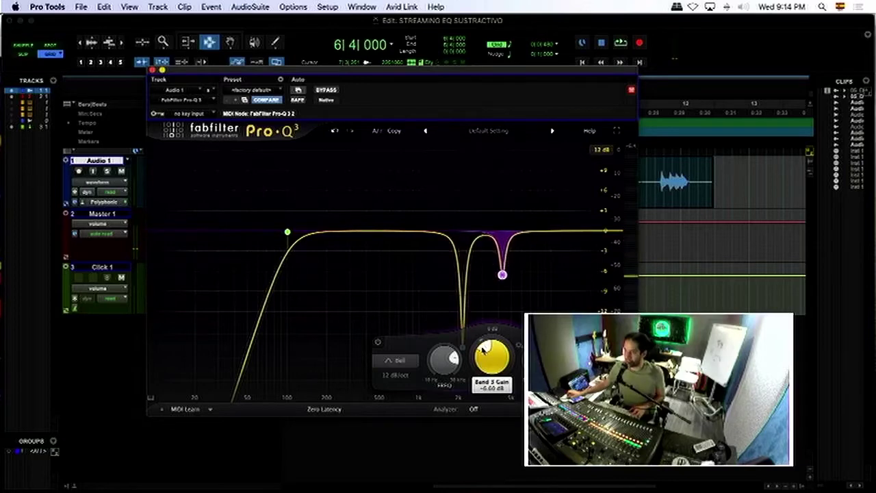
pyautogui.scroll(-3, 483, 349)
# Step: Play from bar 6 and compare the sound with the equalizer bypassed and active, leaving it active and playback stopped
pyautogui.press('space')
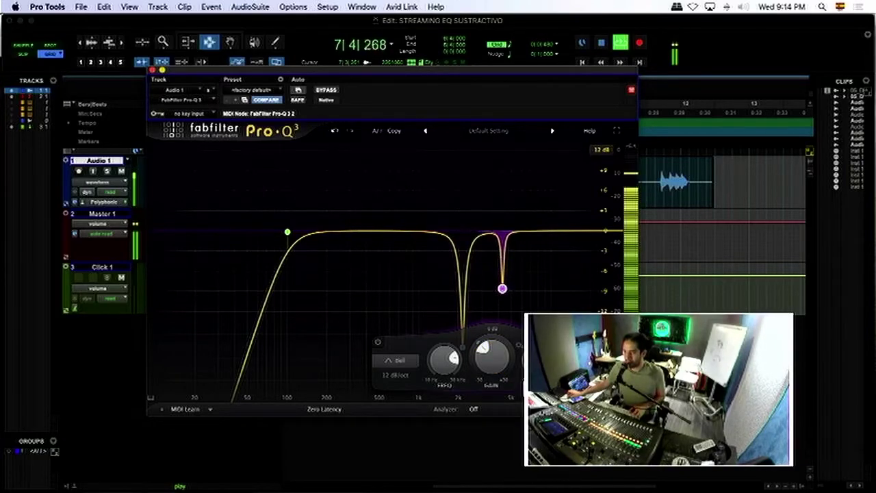
pyautogui.click(327, 89)
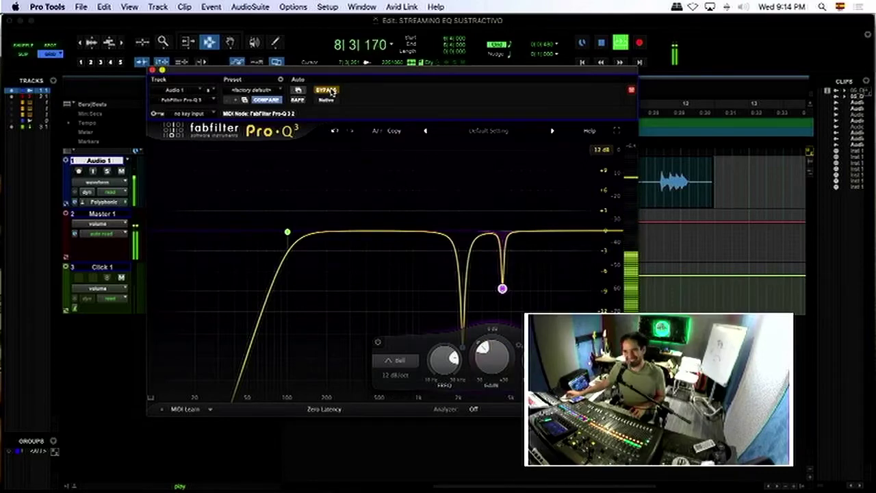
pyautogui.click(327, 89)
pyautogui.press('space')
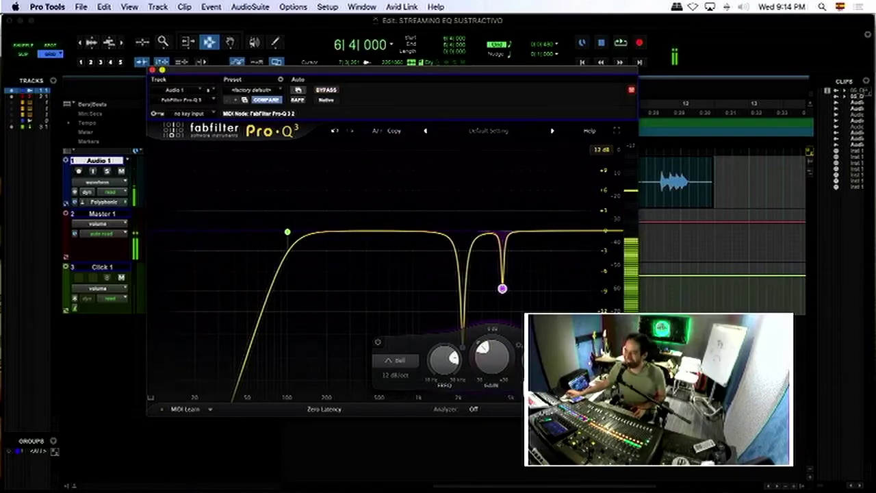
pyautogui.moveTo(493, 351)
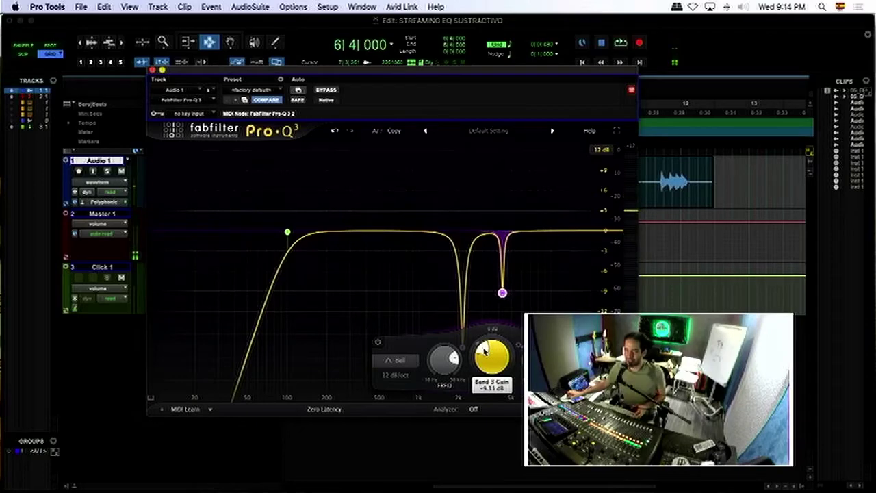
# Step: Move the plug-in window clear and play the recording, comparing the sound with the equalizer bypassed and active
pyautogui.moveTo(402, 74); pyautogui.dragTo(364, 52)
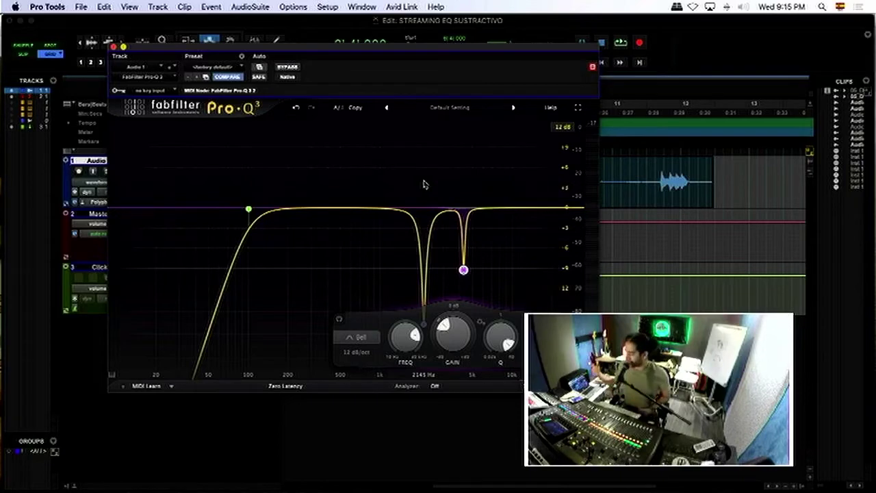
pyautogui.press('space')
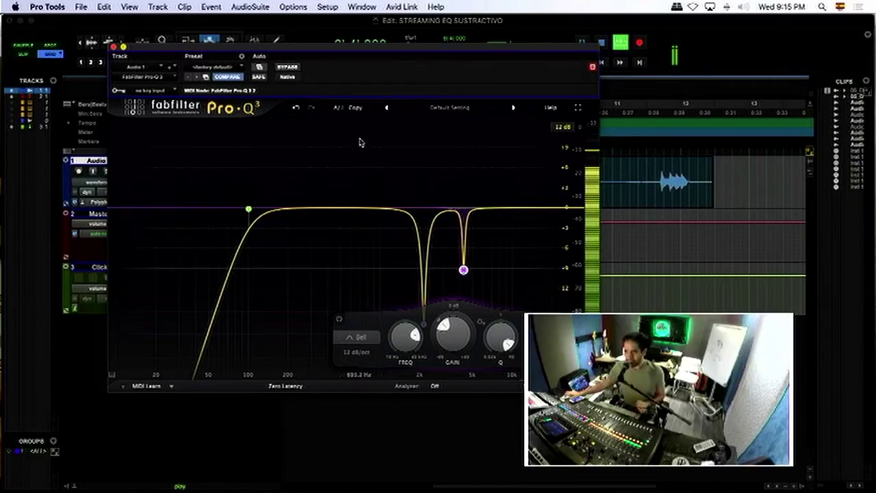
pyautogui.click(287, 67)
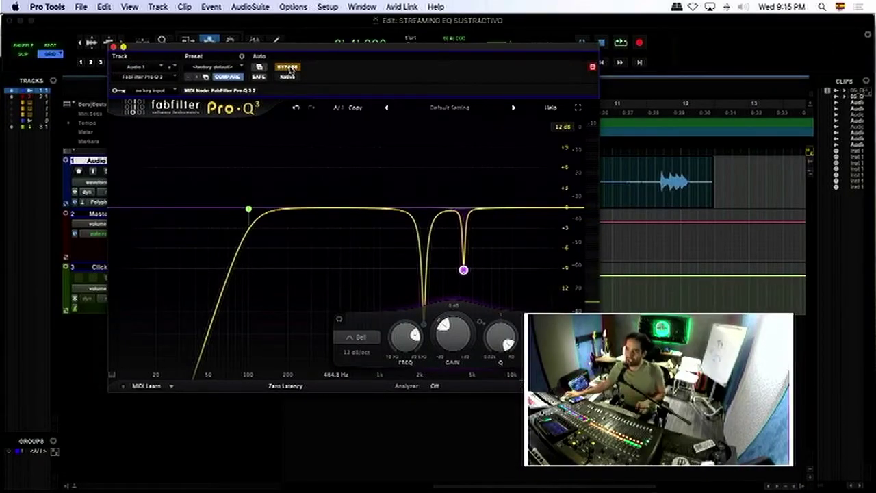
pyautogui.press('space')
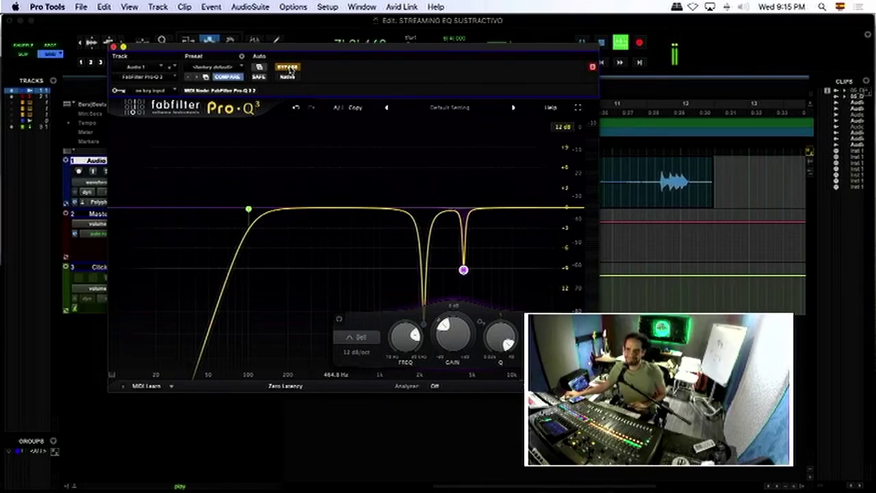
pyautogui.click(288, 68)
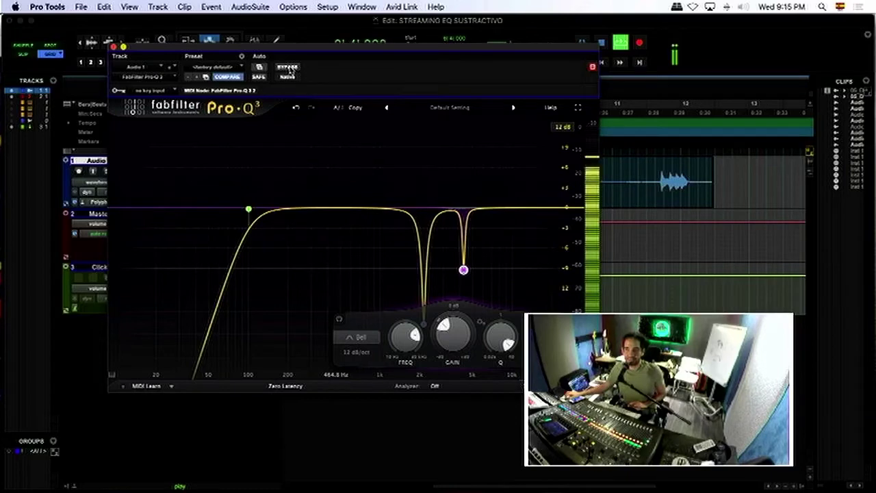
pyautogui.click(288, 68)
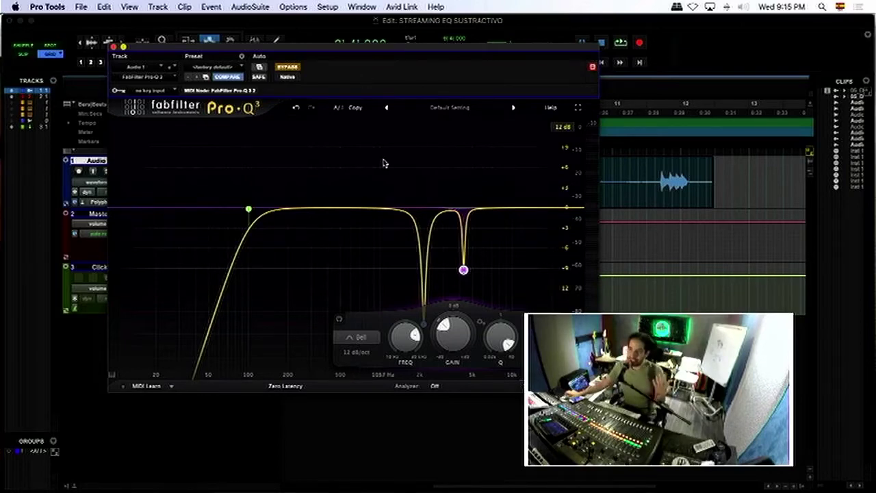
# Step: Add a flat bell near 205 Hz and set the spectrum analyzer to Post, with the equalizer active for playback
pyautogui.moveTo(293, 208)
pyautogui.mouseDown()
pyautogui.moveTo(293, 169)
pyautogui.moveTo(289, 207)
pyautogui.mouseUp()
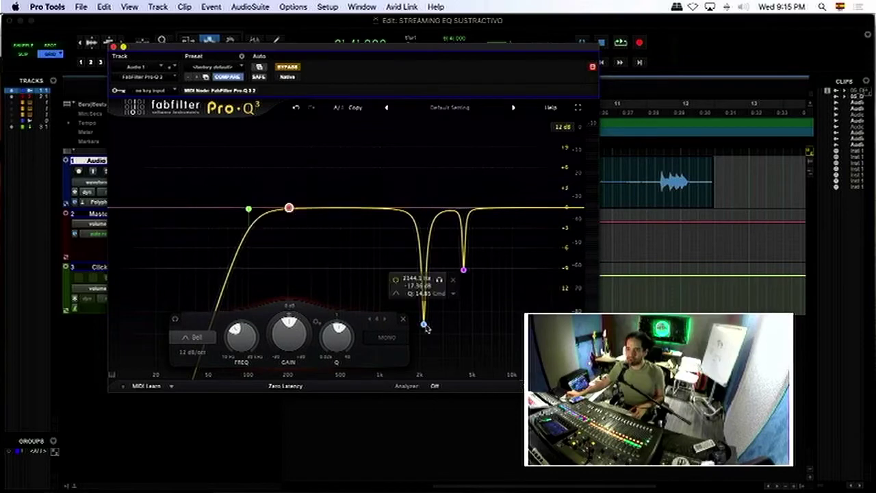
pyautogui.click(433, 386)
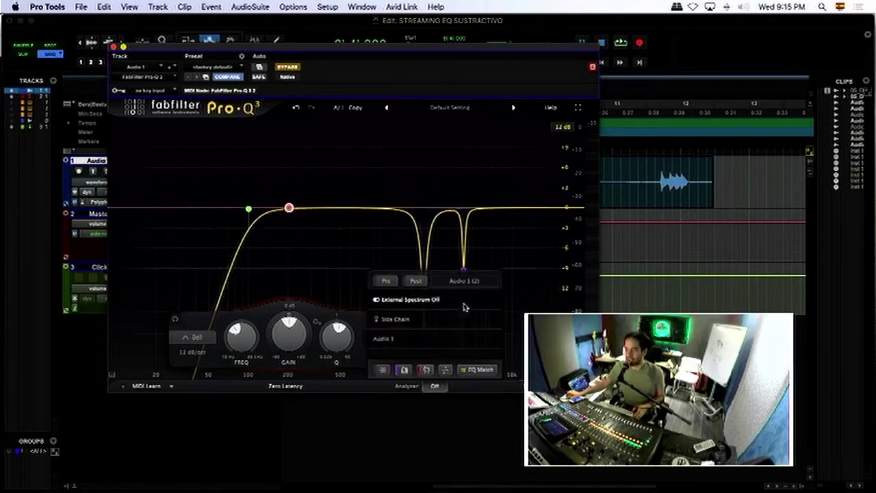
pyautogui.click(417, 281)
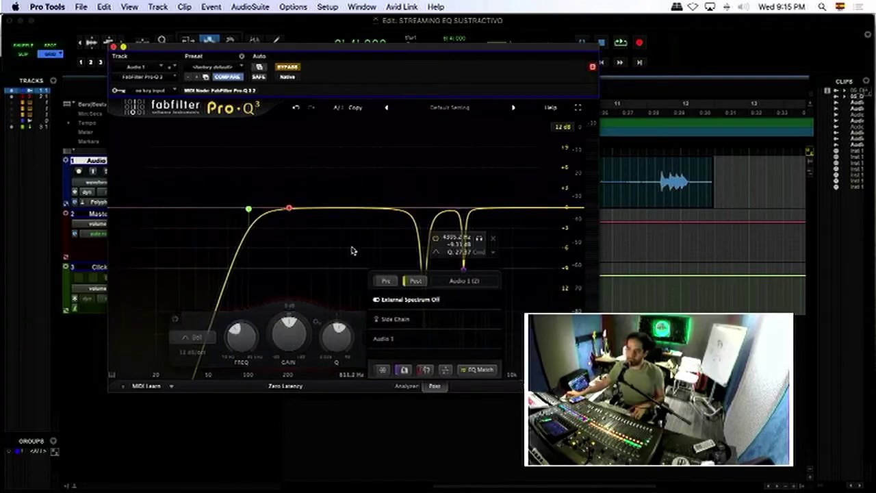
pyautogui.click(437, 387)
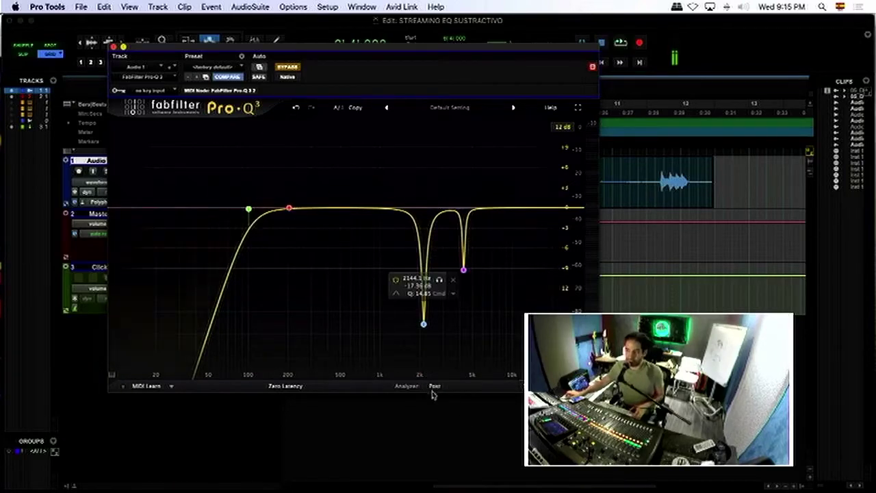
pyautogui.click(434, 388)
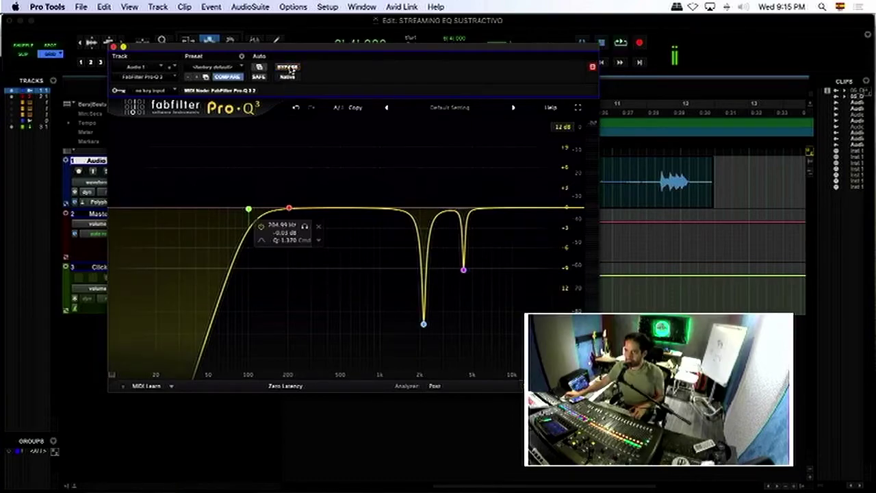
pyautogui.click(378, 283)
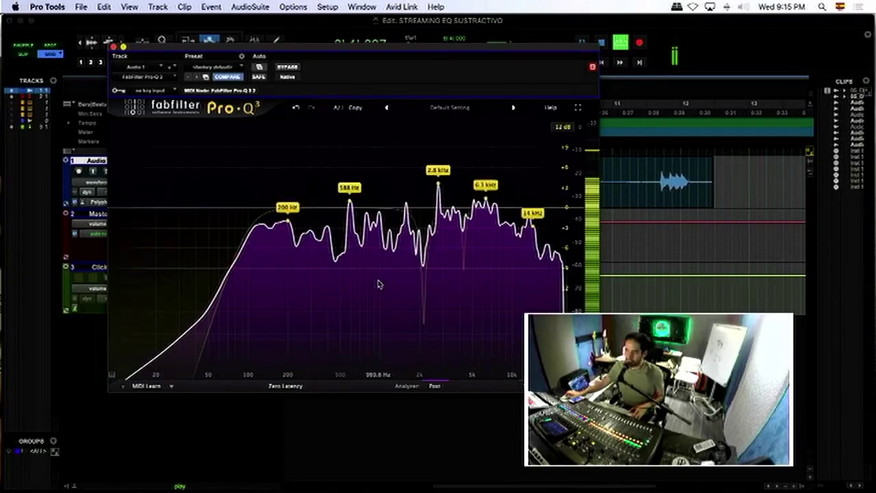
# Step: Try a bell boost of about +4.55 dB near 6500 Hz with a Q of about 24, audition it and remove it
pyautogui.moveTo(378, 284); pyautogui.dragTo(487, 179)
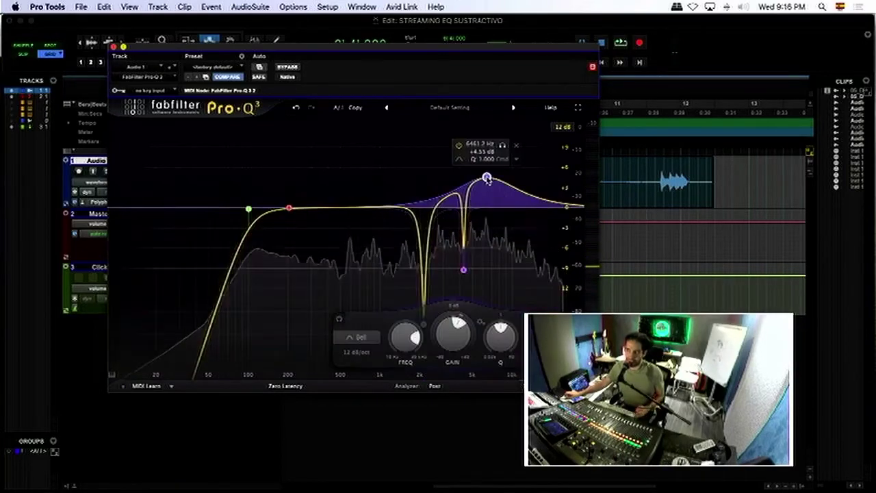
pyautogui.scroll(10, 486, 176)
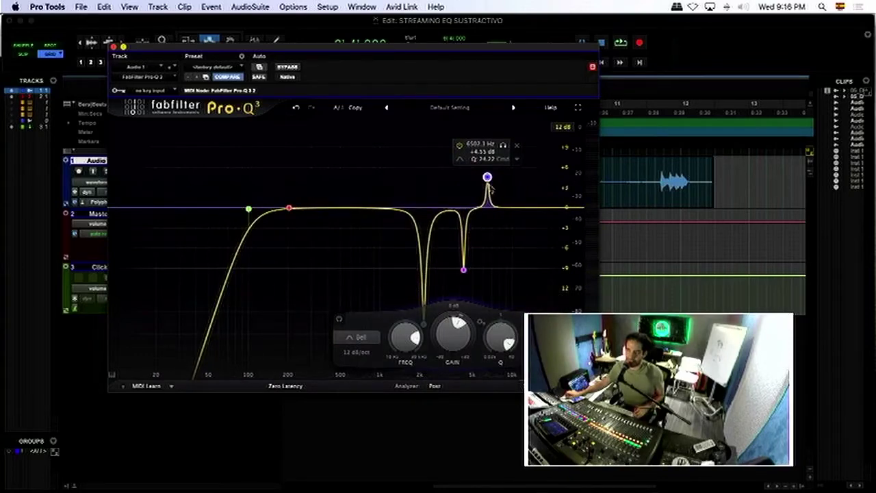
pyautogui.press('space')
pyautogui.moveTo(503, 147); pyautogui.dragTo(502, 146)
pyautogui.click(514, 146)
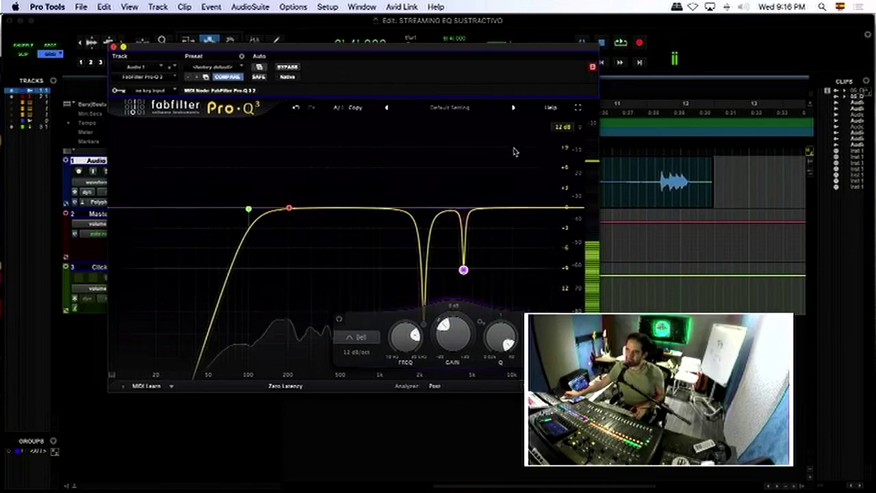
# Step: Add a narrow bell boost on the spectrum peak near 2.8 kHz, at about +4.42 dB, and audition it during playback
pyautogui.press('space')
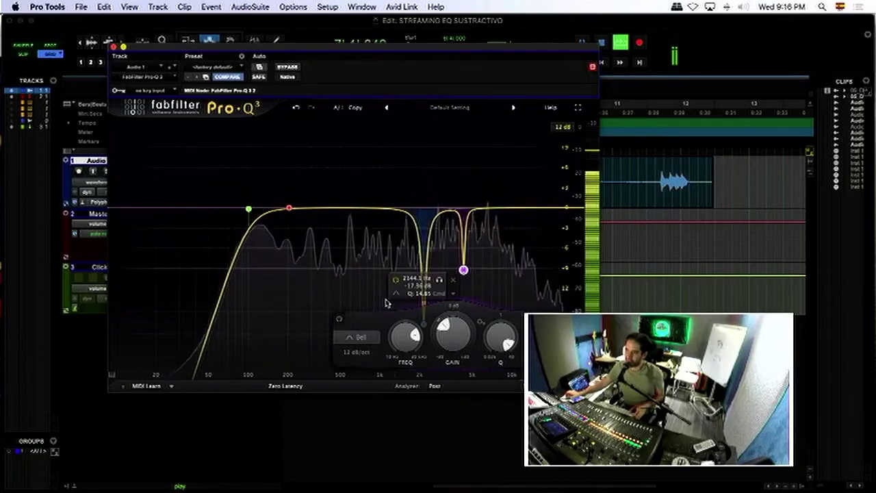
pyautogui.moveTo(361, 304); pyautogui.dragTo(438, 192)
pyautogui.scroll(10, 439, 195)
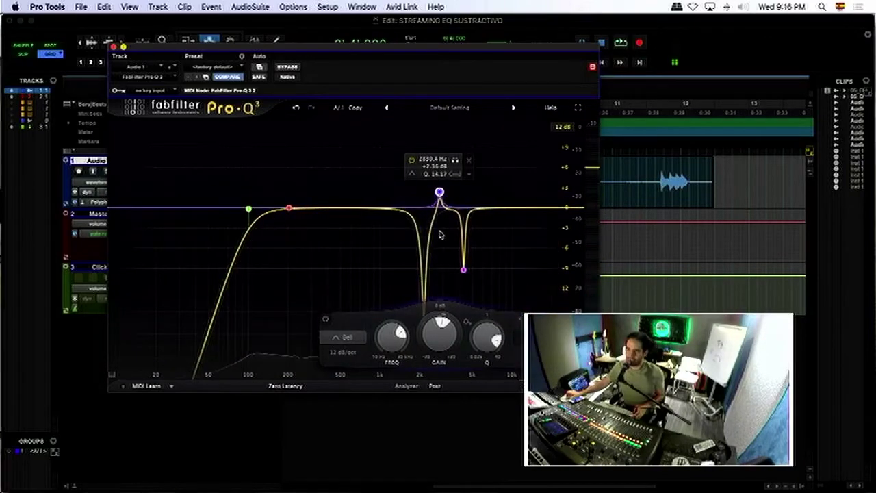
pyautogui.moveTo(439, 191); pyautogui.dragTo(451, 152)
pyautogui.press('space')
pyautogui.click(455, 146)
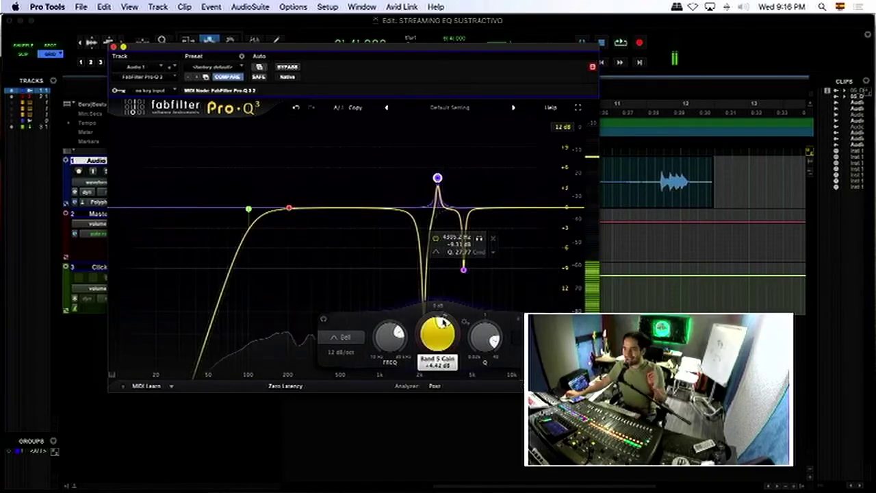
# Step: Turn the bell near 2.8 kHz into a cut of about -6.2 dB and compare the sound with the equalizer bypassed and active
pyautogui.scroll(-5, 437, 322)
pyautogui.scroll(-4, 437, 322)
pyautogui.press('space')
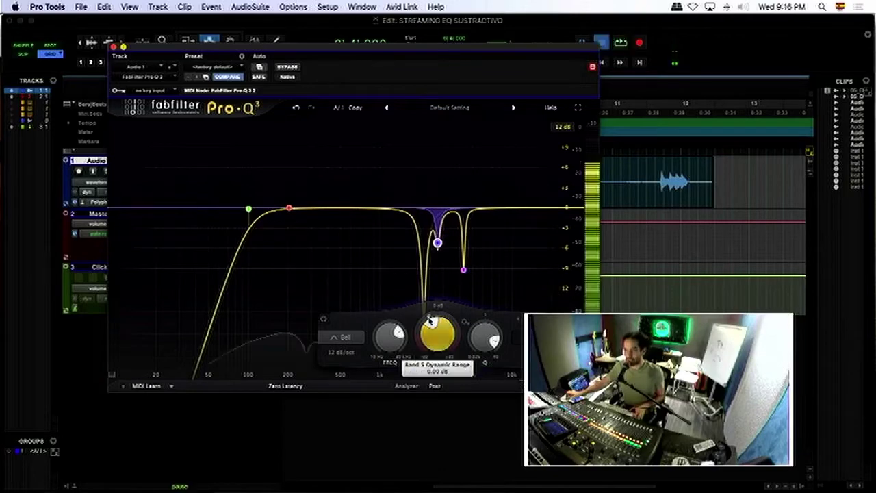
pyautogui.scroll(-1, 430, 322)
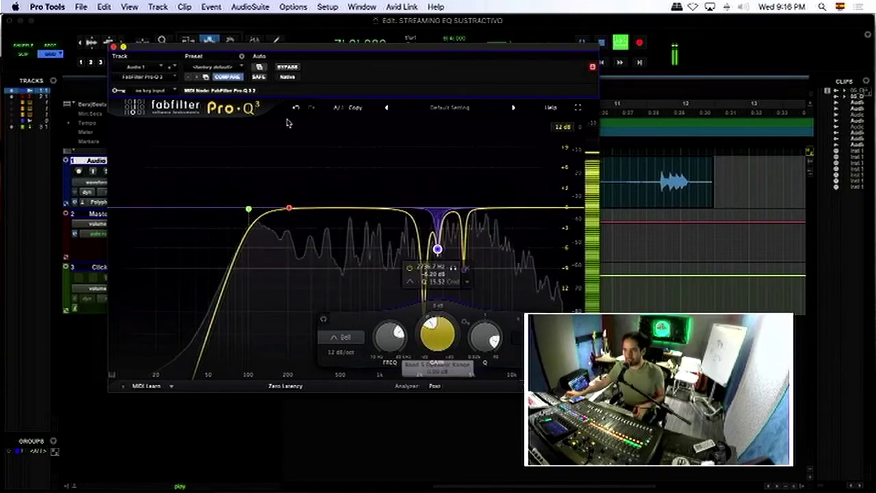
pyautogui.click(297, 69)
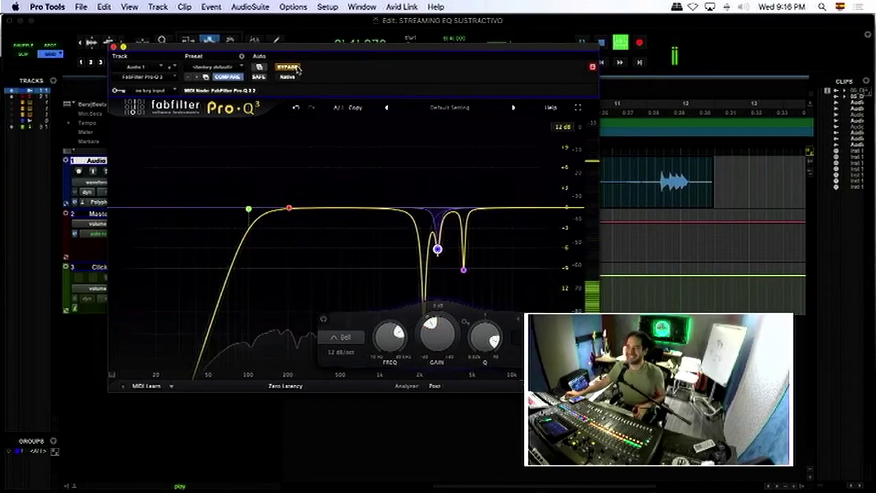
pyautogui.click(297, 68)
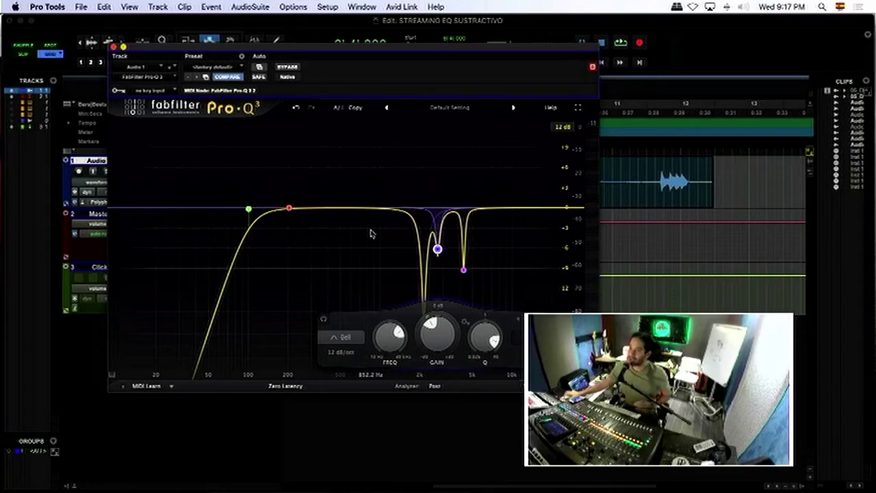
# Step: Move the flat low-mid bell to about 580 Hz and cut it to about -2.31 dB with a Q of about 1.72 during playback
pyautogui.moveTo(289, 208)
pyautogui.mouseDown()
pyautogui.moveTo(309, 196)
pyautogui.moveTo(304, 211)
pyautogui.mouseUp()
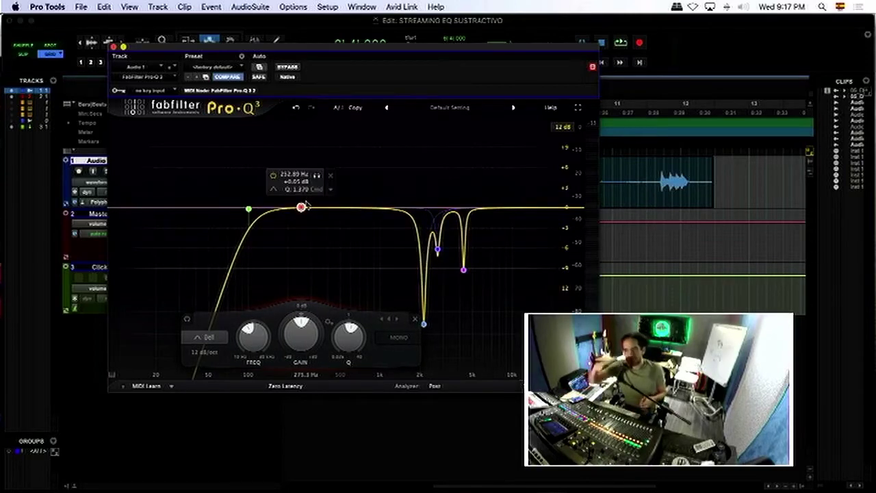
pyautogui.moveTo(304, 206); pyautogui.dragTo(349, 220)
pyautogui.press('space')
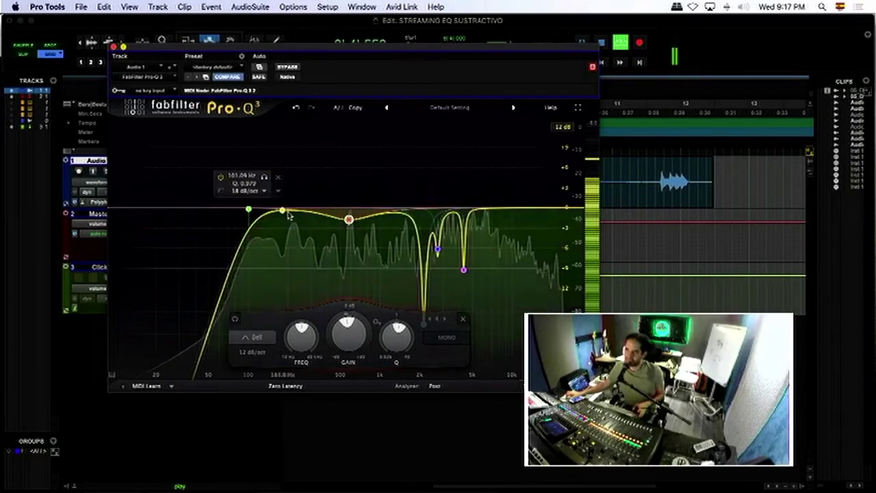
pyautogui.click(365, 238)
pyautogui.moveTo(365, 239); pyautogui.dragTo(363, 233)
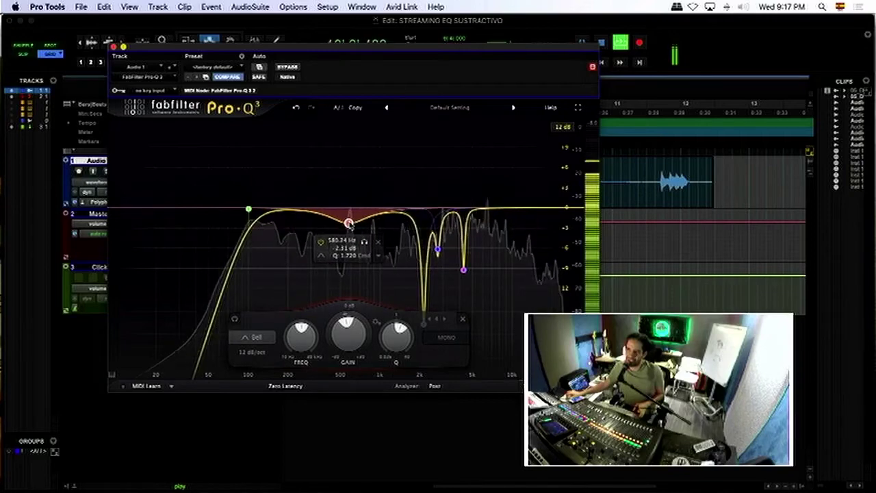
# Step: Add a high shelf boosting the top end by about +3.81 dB near 18.5 kHz
pyautogui.doubleClick(531, 194)
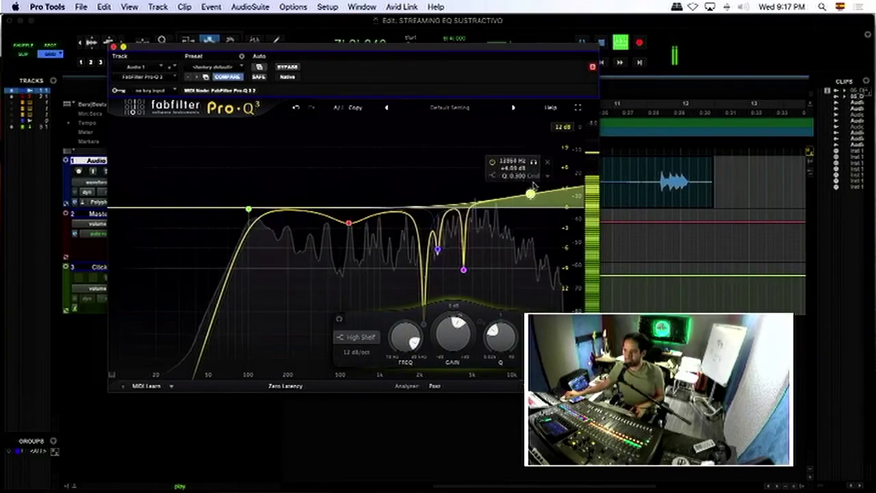
pyautogui.moveTo(534, 185); pyautogui.dragTo(546, 183)
pyautogui.scroll(5, 546, 195)
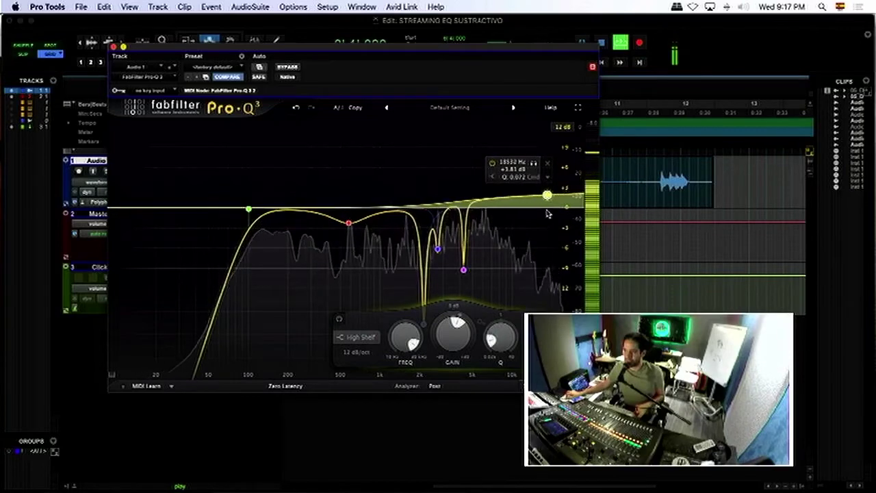
# Step: Add a high bell, sweep it as a boost, and settle it at about 9218 Hz, -1.29 dB and Q 3.55, comparing against bypass
pyautogui.moveTo(545, 196); pyautogui.dragTo(522, 184)
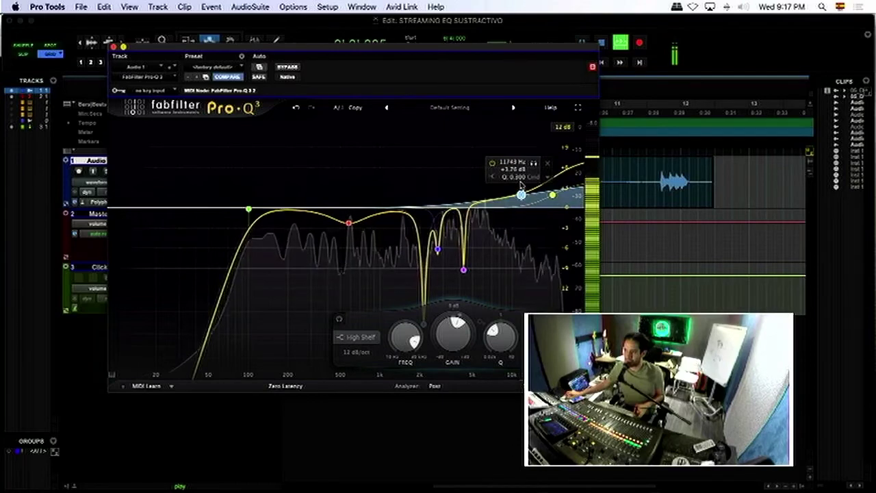
pyautogui.click(493, 188)
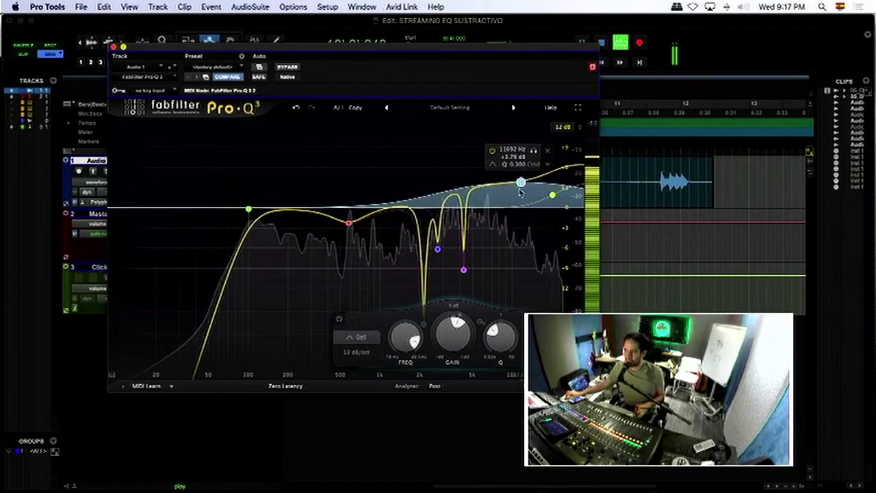
pyautogui.moveTo(520, 193); pyautogui.dragTo(519, 228)
pyautogui.moveTo(518, 183); pyautogui.dragTo(500, 153)
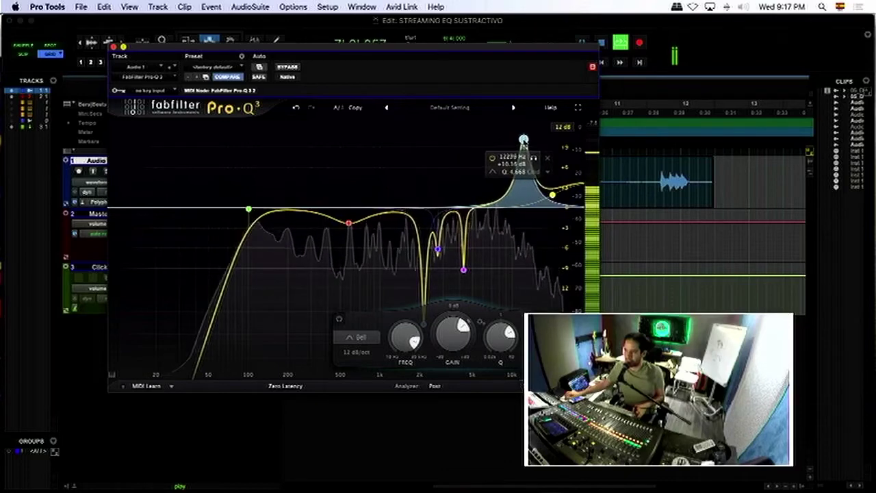
pyautogui.moveTo(526, 207); pyautogui.dragTo(507, 216)
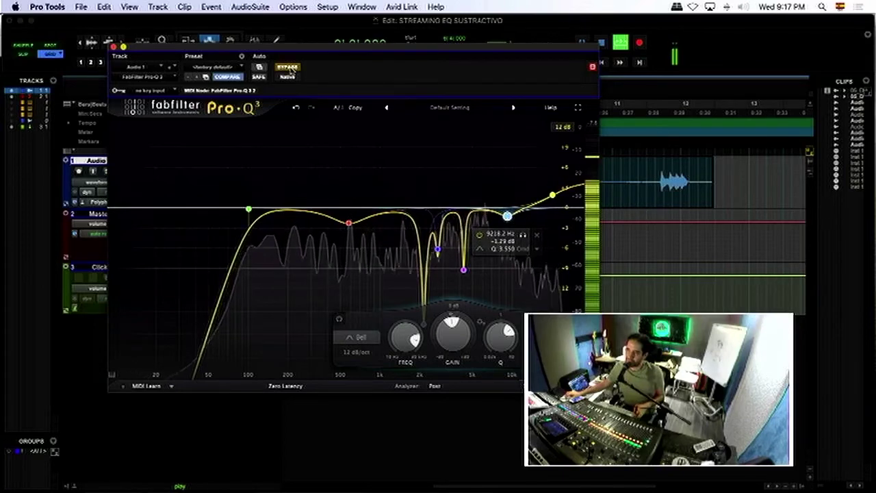
pyautogui.click(288, 67)
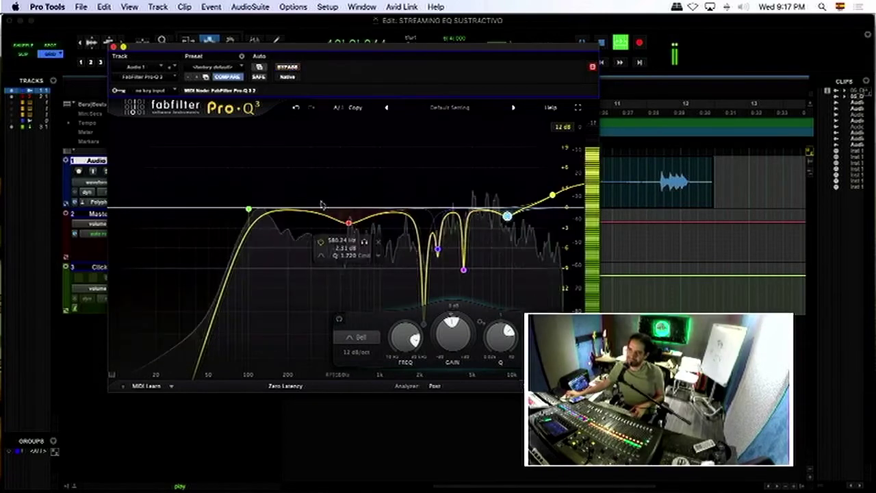
# Step: Lower the low cut to slightly below 100 Hz and boost a bell just below 200 Hz by nearly 3 dB
pyautogui.click(249, 208)
pyautogui.scroll(3, 248, 209)
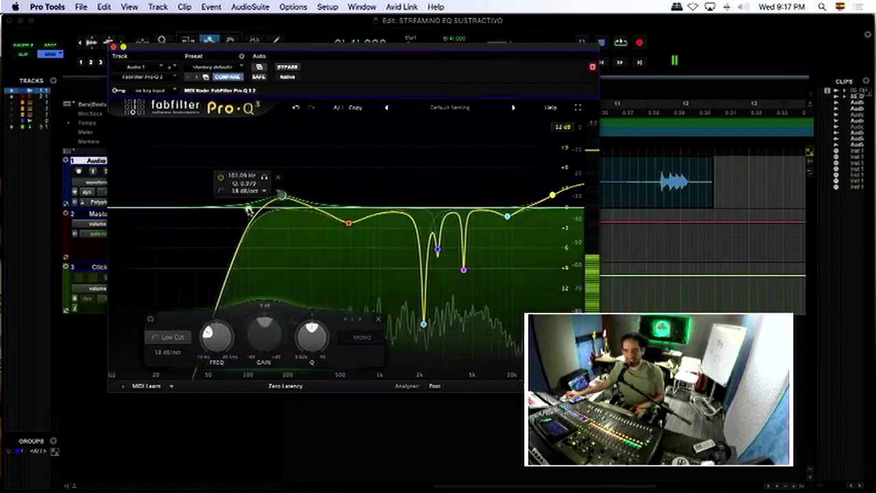
pyautogui.scroll(-3, 249, 208)
pyautogui.moveTo(281, 204); pyautogui.dragTo(281, 190)
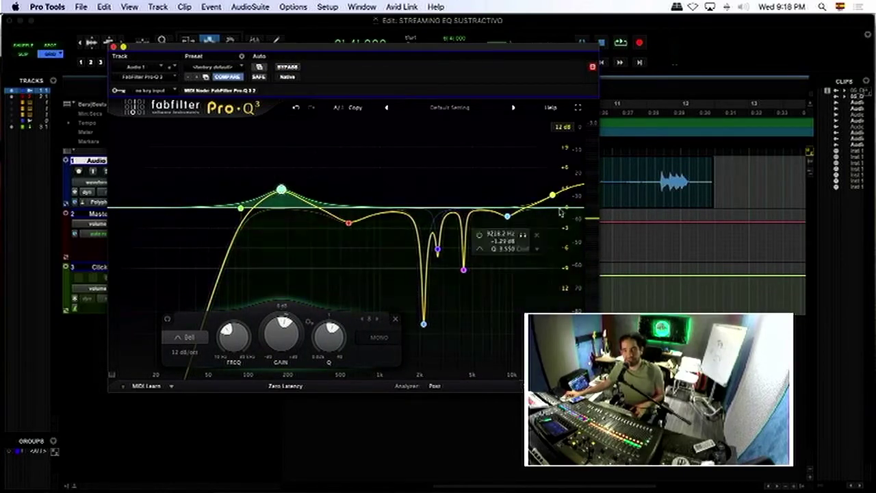
# Step: Delete the high-shelf band at the upper end of the spectrum
pyautogui.moveTo(552, 195); pyautogui.dragTo(552, 178)
pyautogui.press('Delete')
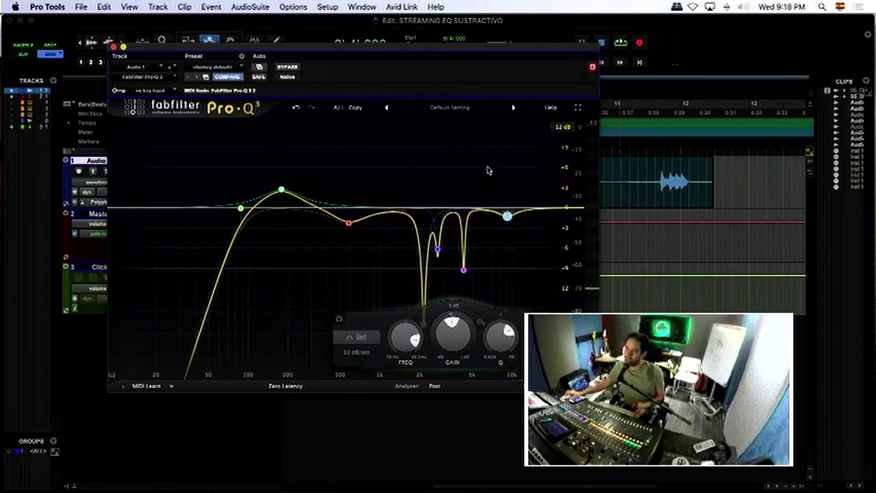
# Step: Delete the bell boost just below 200 Hz and deepen the low-mid bell cut to about -2.79 dB at 574.38 Hz
pyautogui.click(281, 189)
pyautogui.press('Delete')
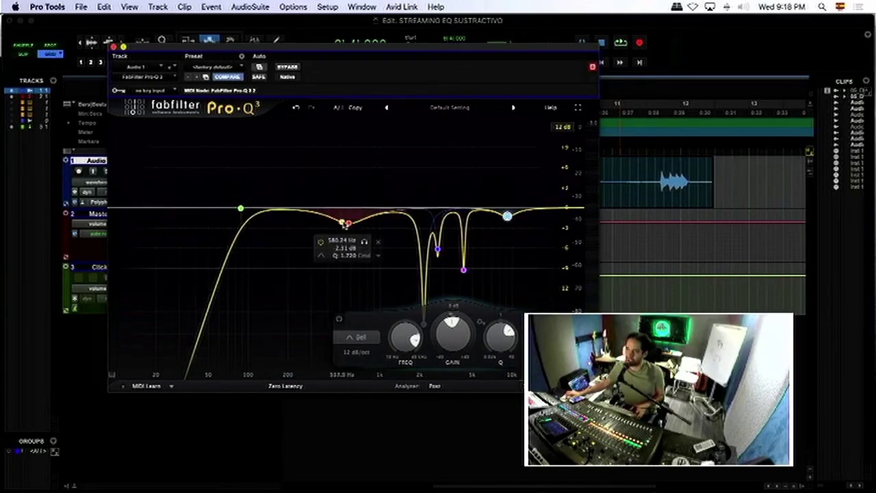
pyautogui.moveTo(344, 224); pyautogui.dragTo(349, 230)
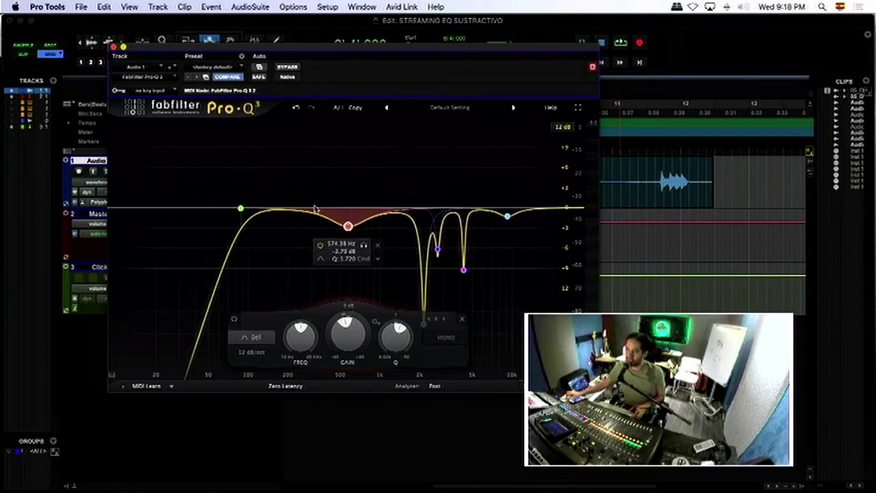
# Step: Play Audio 1 and compare the revised EQ curve against bypass, leaving the equalizer active with playback stopped
pyautogui.press('space')
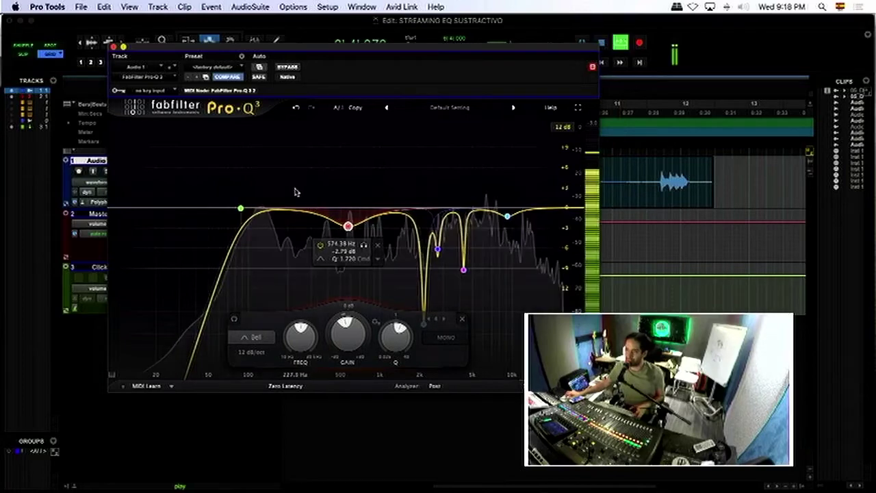
pyautogui.click(287, 67)
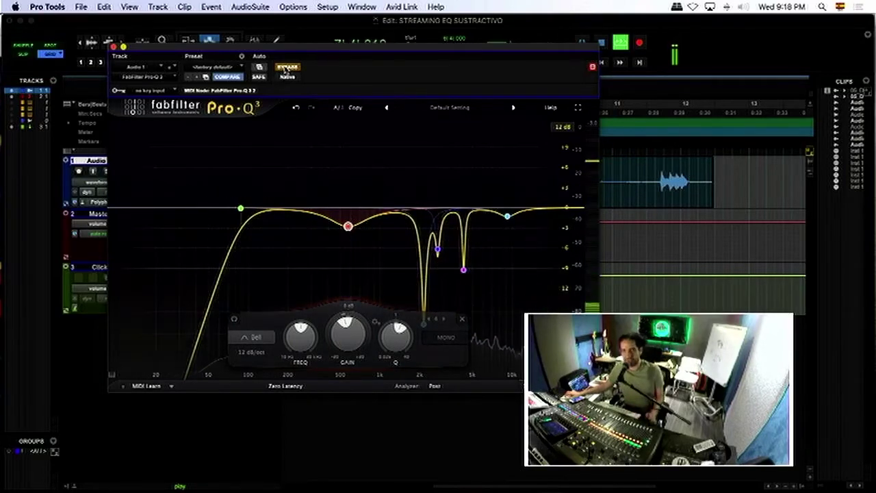
pyautogui.press('space')
pyautogui.click(286, 68)
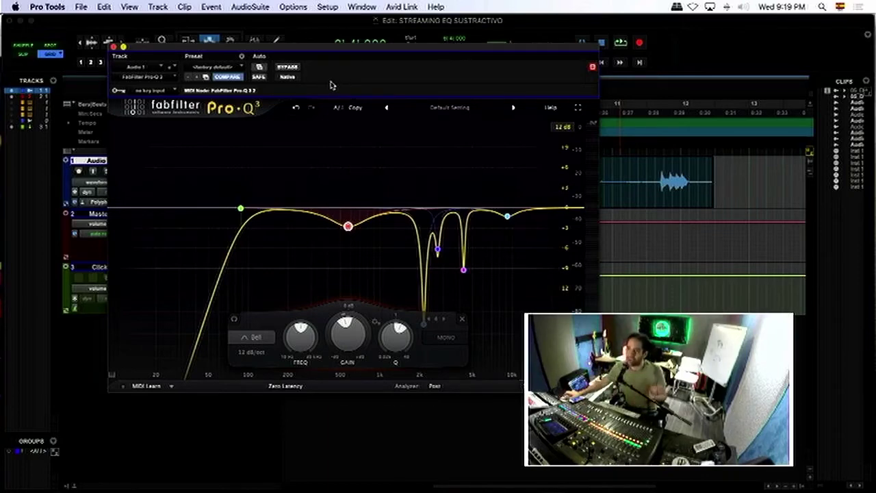
# Step: Replay the recording and alternate repeatedly between the bypassed and processed sound, finishing with the equalizer active
pyautogui.press('space')
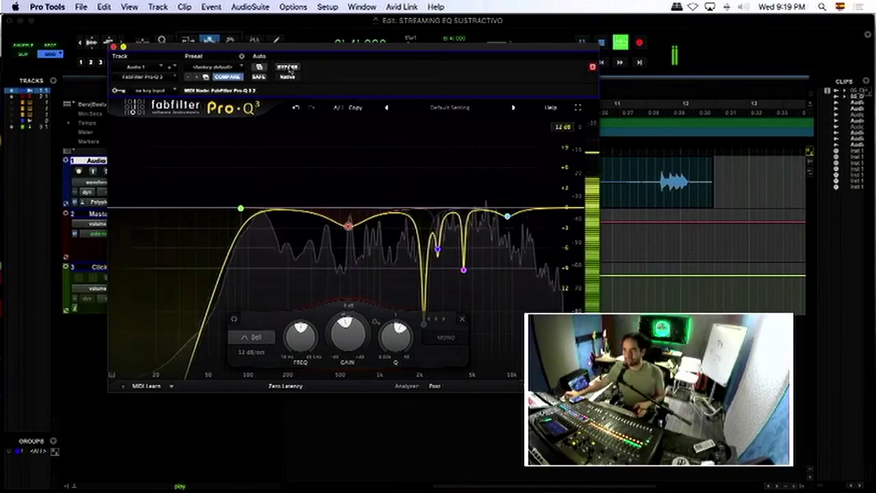
pyautogui.click(287, 67)
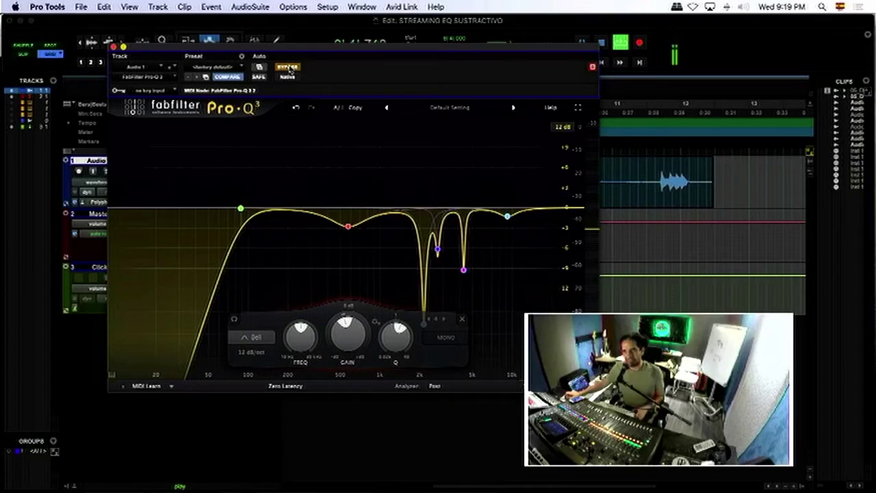
pyautogui.click(288, 68)
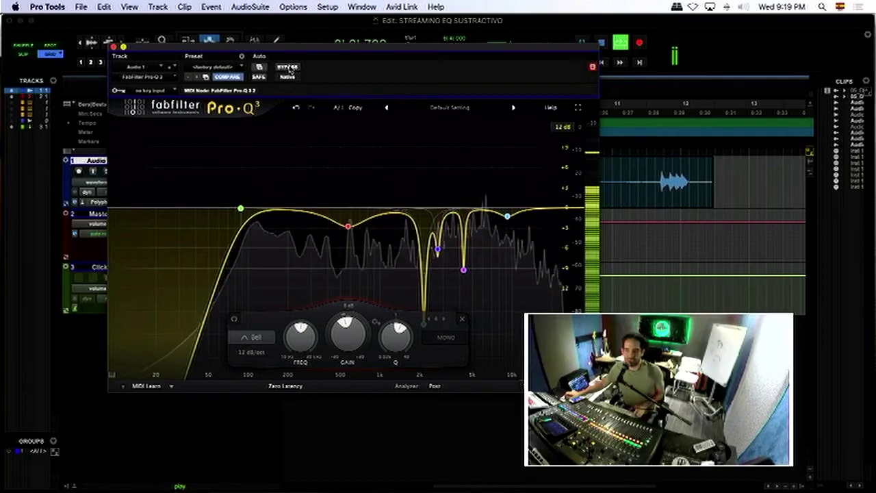
pyautogui.press('space')
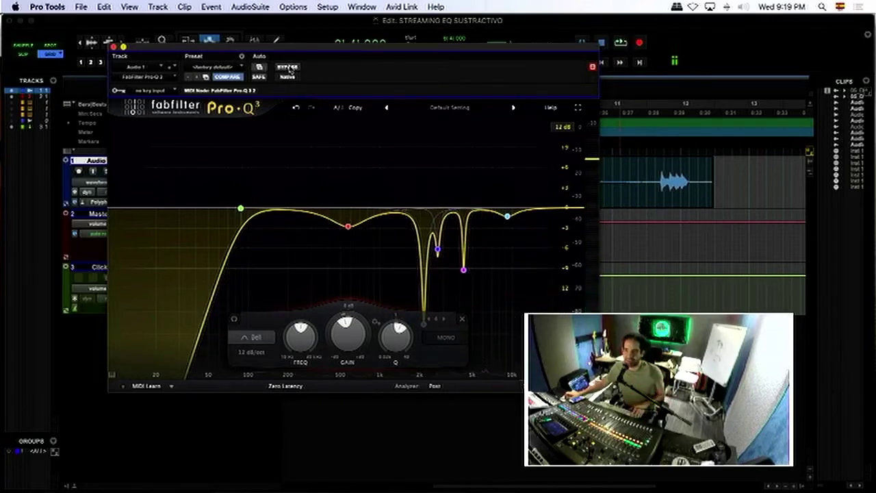
pyautogui.press('space')
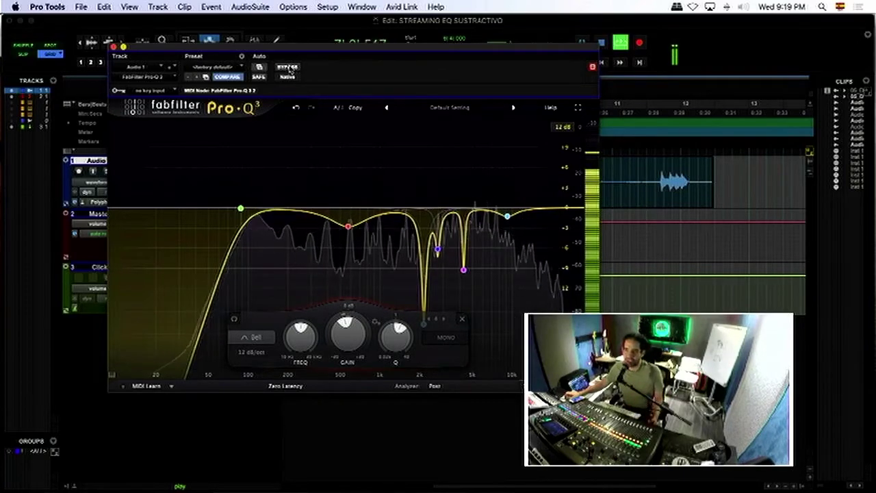
pyautogui.click(288, 67)
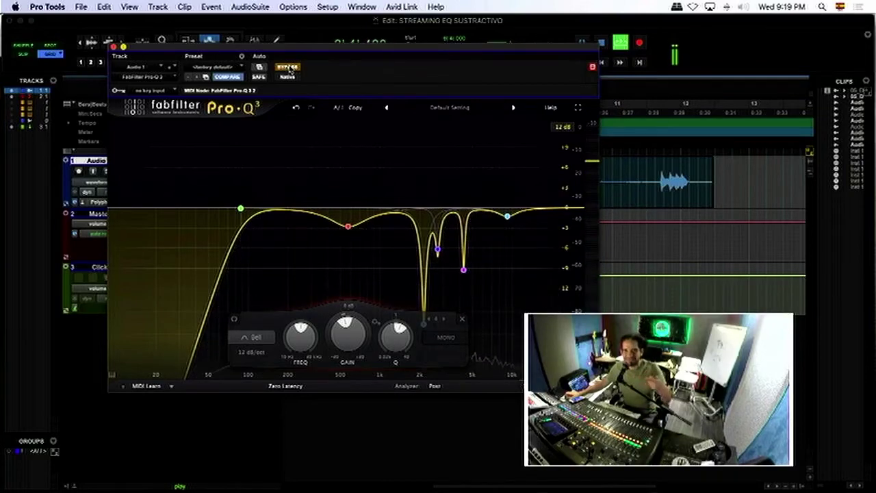
pyautogui.click(288, 67)
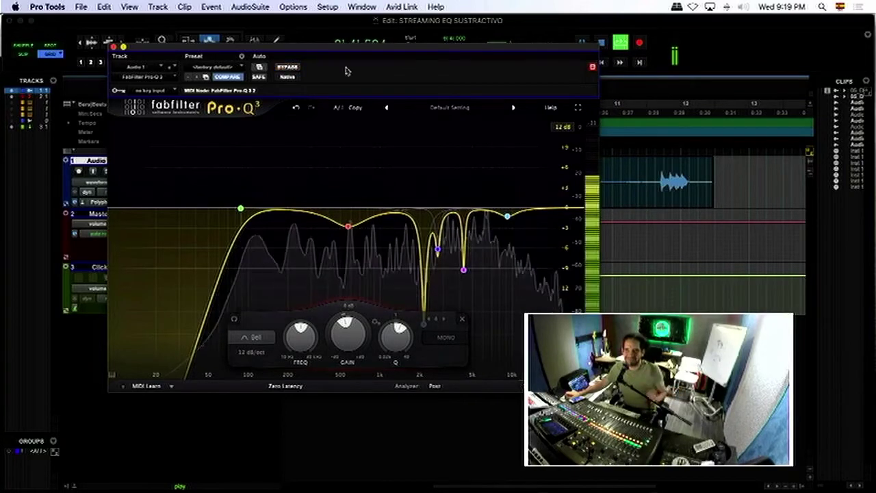
pyautogui.click(295, 67)
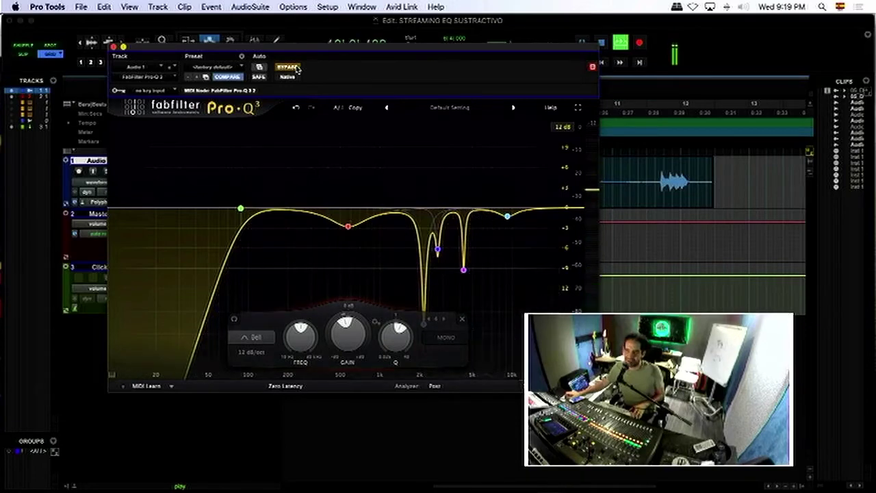
pyautogui.click(295, 67)
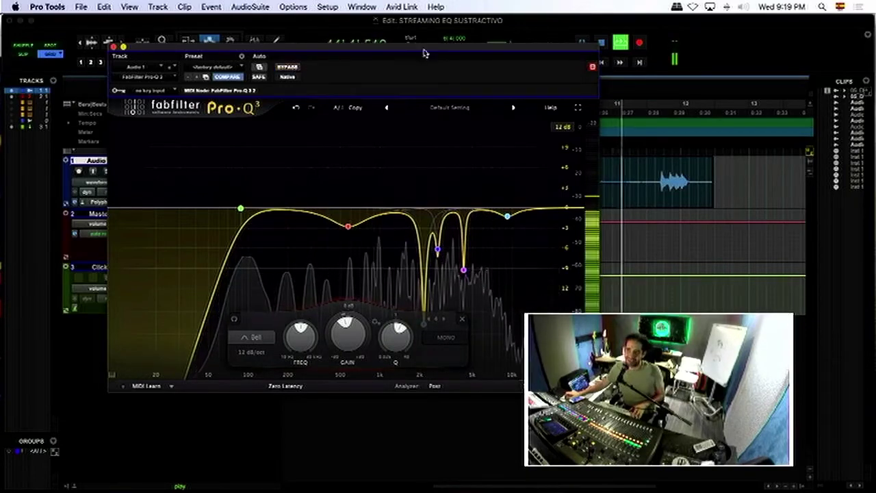
# Step: Move the equalizer window off the waveform and audition the passage after bar 10 with and without bypass
pyautogui.moveTo(420, 50); pyautogui.dragTo(313, 45)
pyautogui.press('space')
pyautogui.click(578, 167)
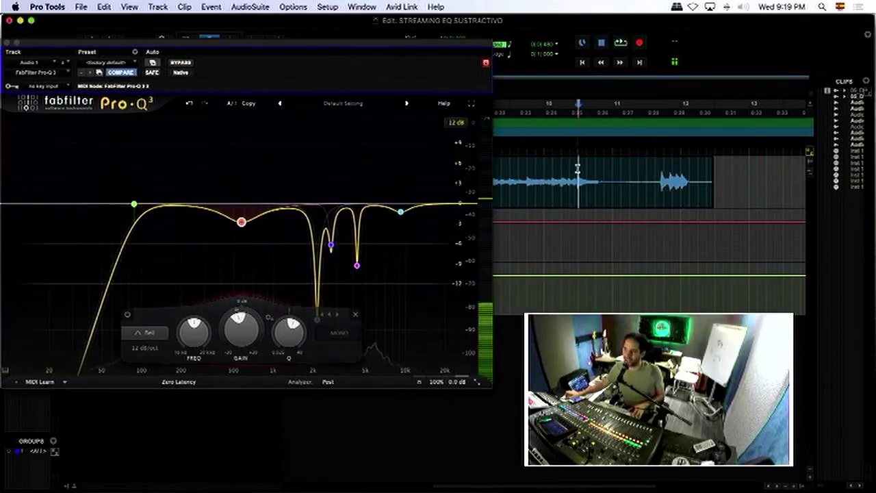
pyautogui.press('space')
pyautogui.click(182, 64)
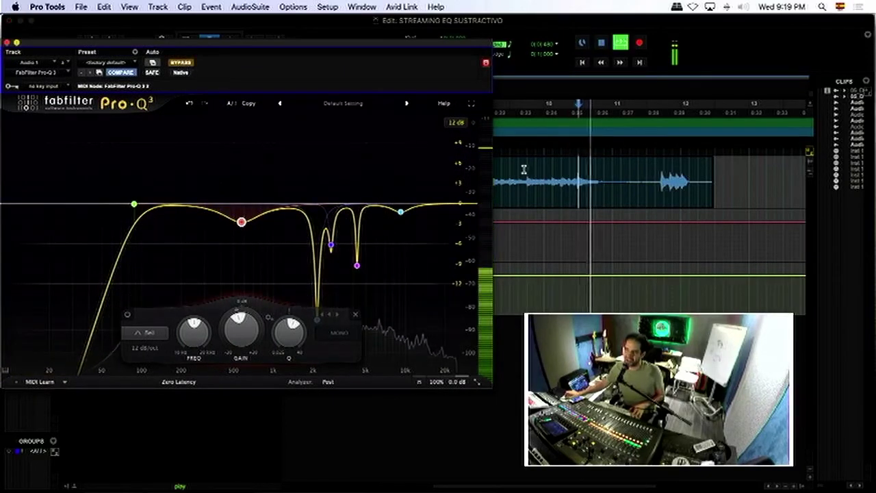
pyautogui.click(571, 171)
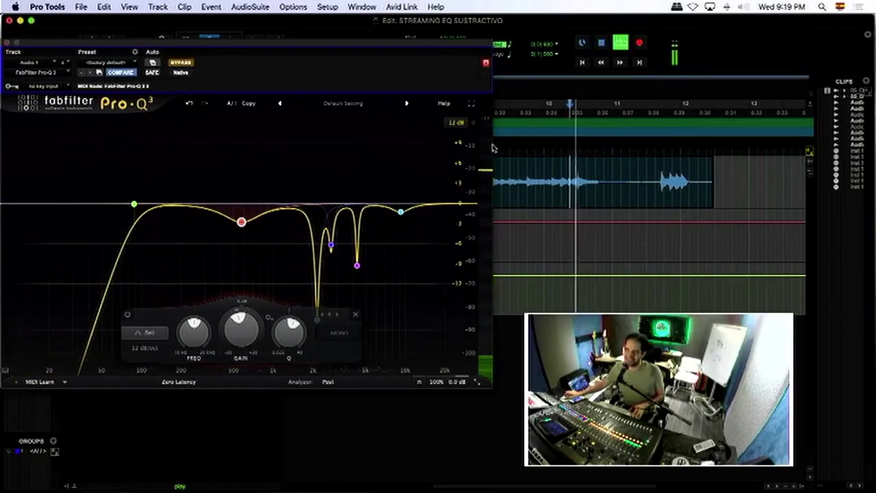
pyautogui.click(180, 64)
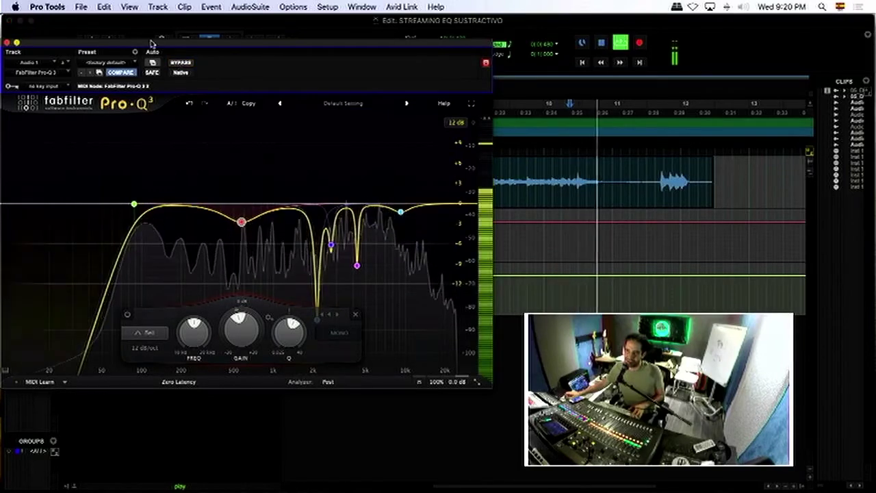
# Step: Close the equalizer window and place the edit cursor at 10|2|000 on the Audio 1 track
pyautogui.moveTo(180, 43); pyautogui.dragTo(330, 40)
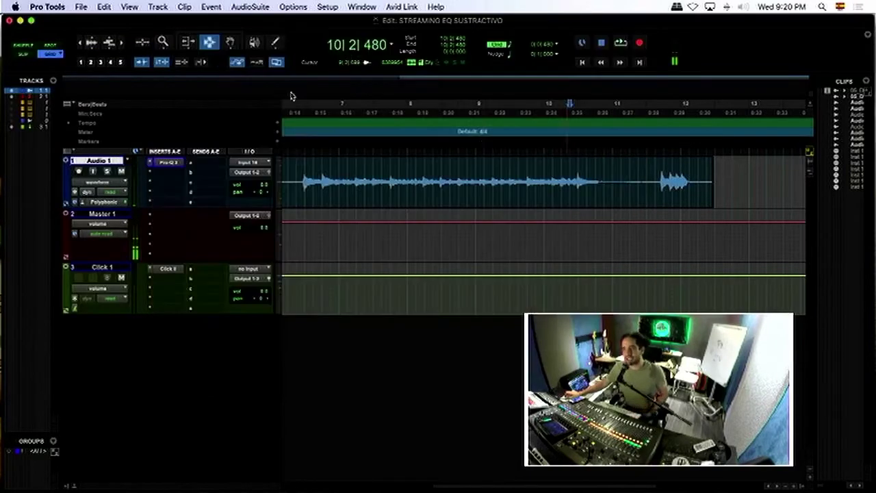
pyautogui.click(157, 40)
pyautogui.click(565, 167)
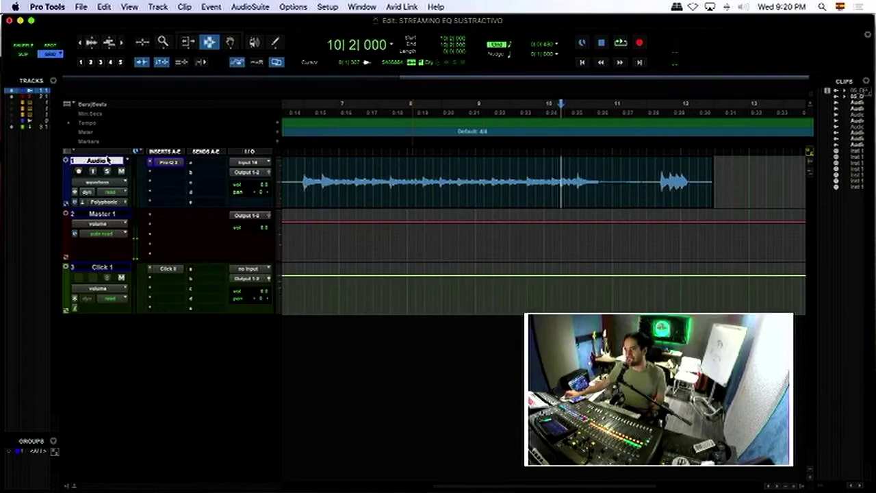
# Step: Reopen Pro-Q 3 on Audio 1, review the settings of the low cut and each bell cut, and close it
pyautogui.click(168, 163)
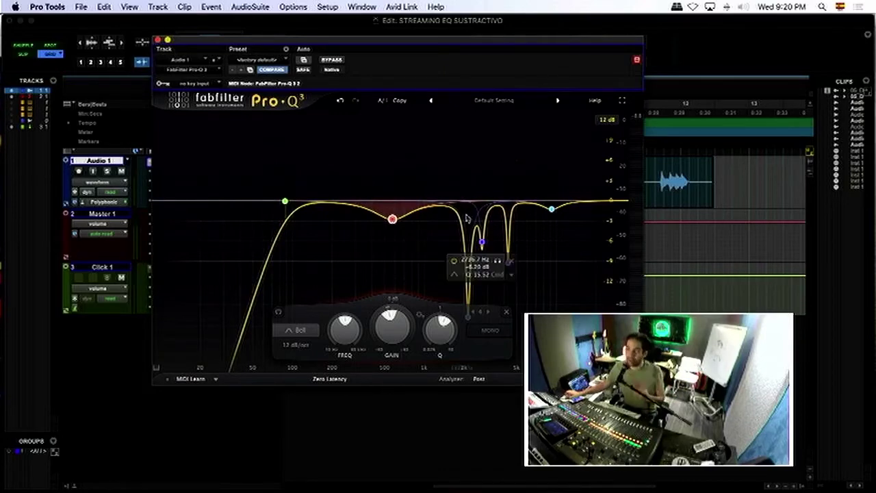
pyautogui.moveTo(552, 209)
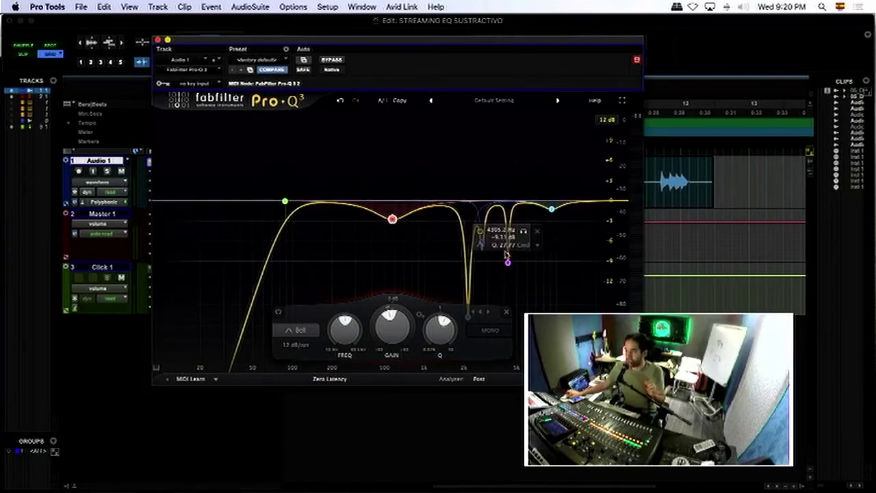
pyautogui.moveTo(297, 199)
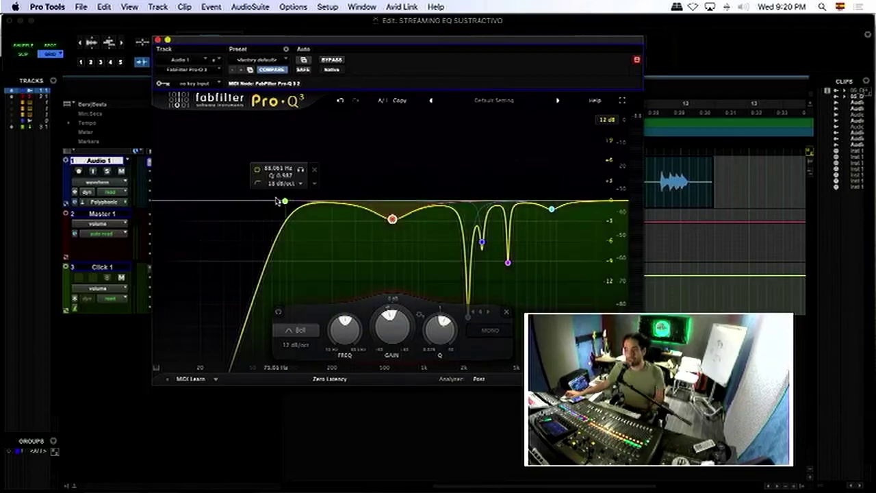
pyautogui.moveTo(471, 228)
pyautogui.moveTo(391, 219)
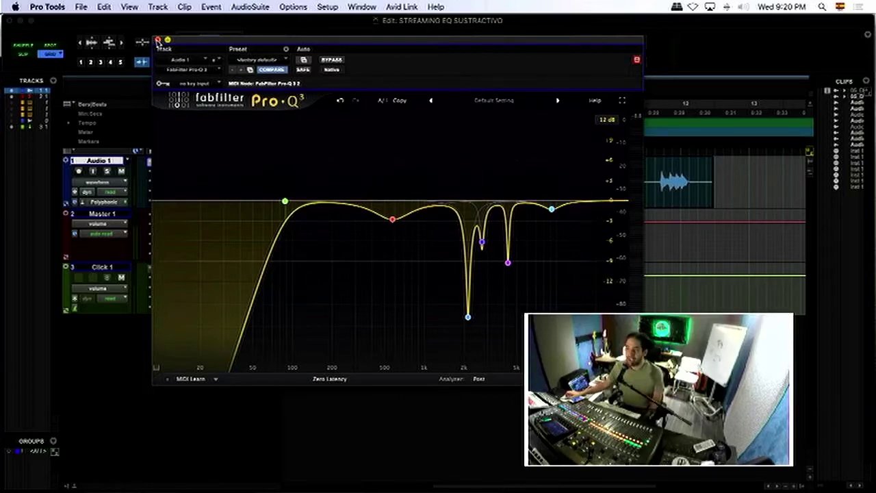
pyautogui.click(157, 39)
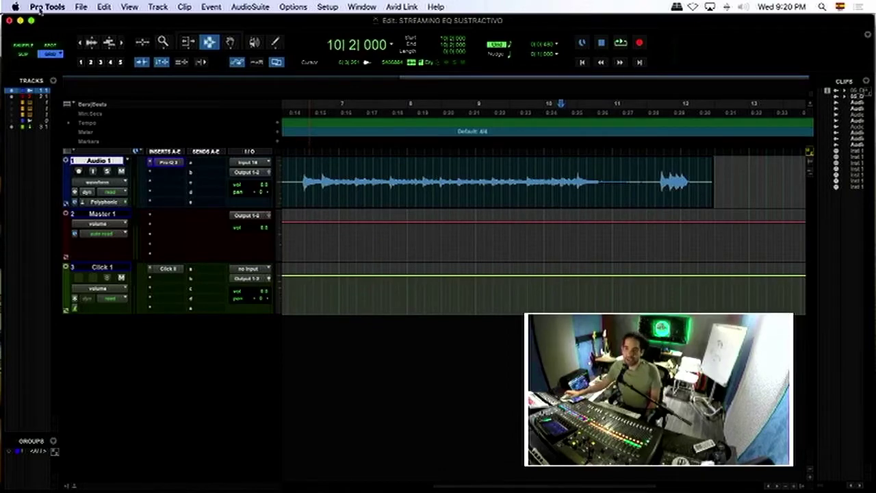
# Step: Open the recent session NEGOCIO DE MUERTE STREAMING, saving the changes to STREAMING EQ SUSTRACTIVO
pyautogui.click(81, 7)
pyautogui.moveTo(108, 53)
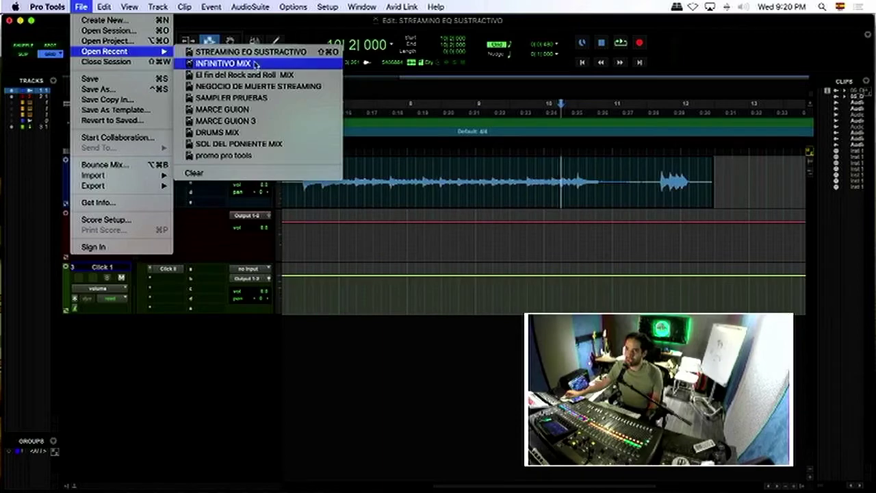
pyautogui.click(292, 89)
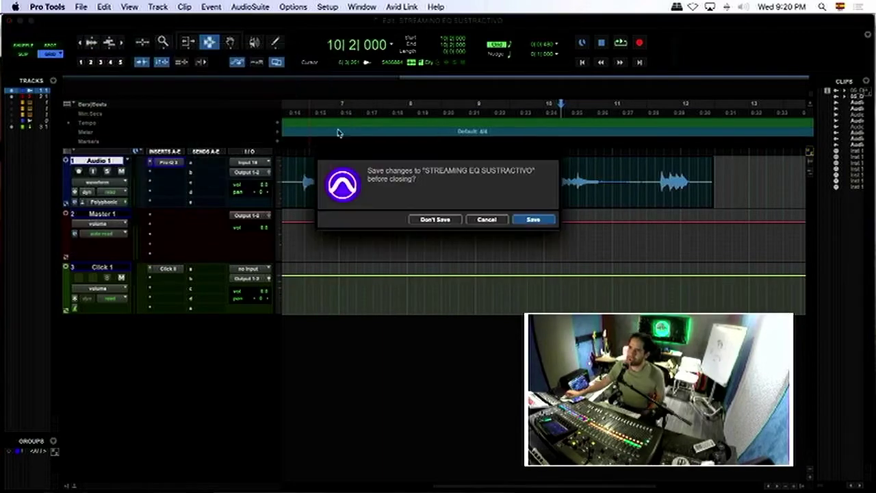
pyautogui.click(534, 219)
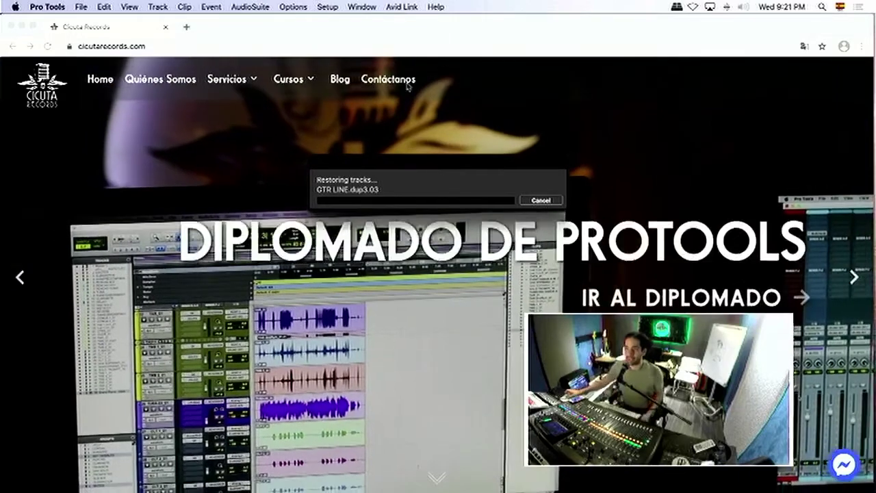
# Step: Switch to Chrome and open the Audio Profesional section of the online courses on cicutarecords.com
pyautogui.click(225, 28)
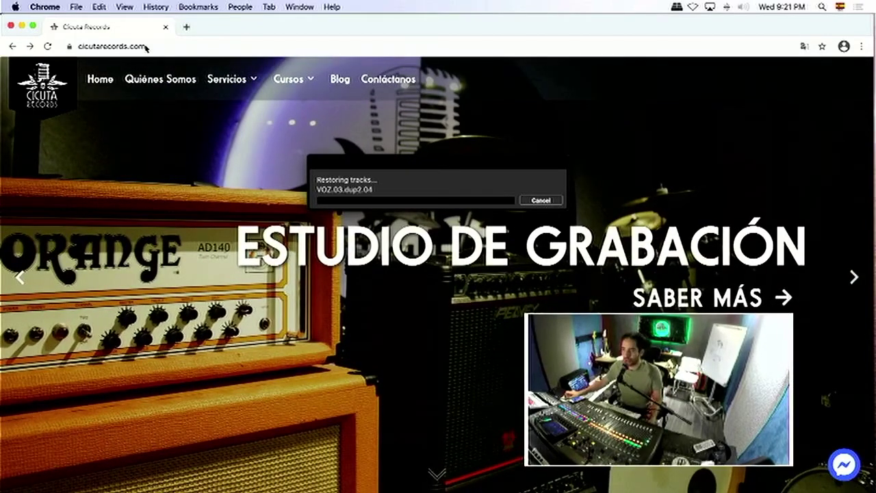
pyautogui.moveTo(229, 85)
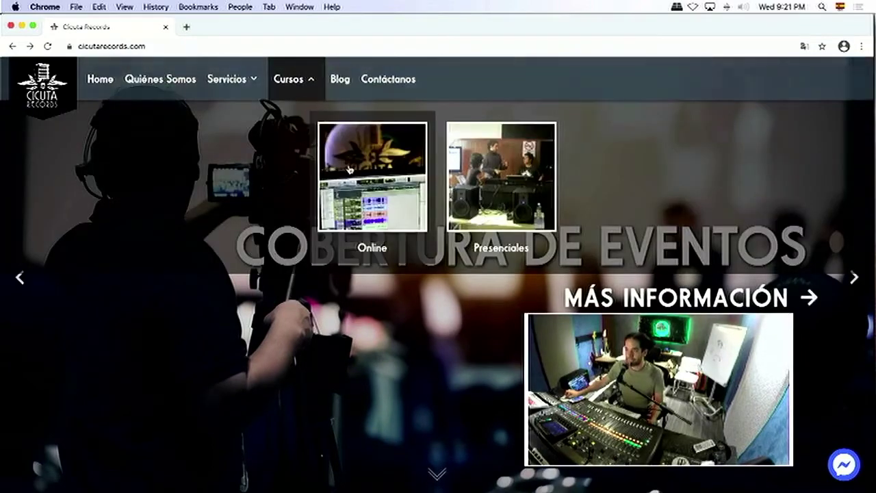
pyautogui.click(347, 169)
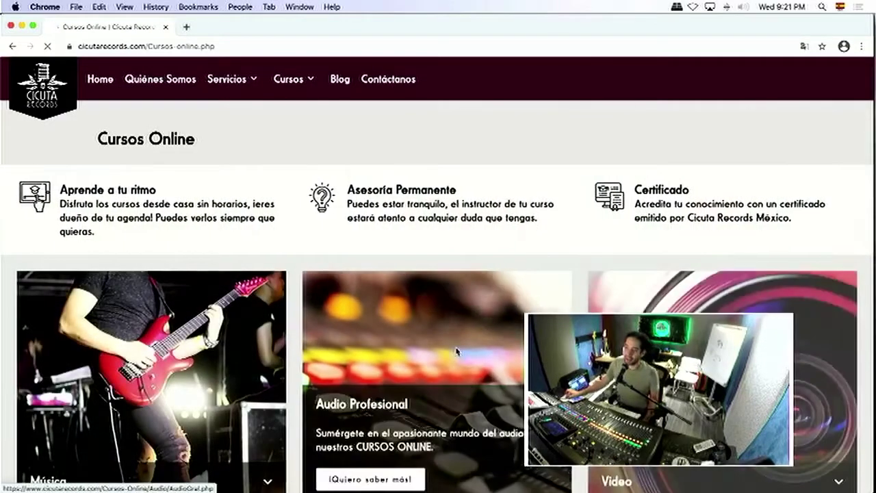
pyautogui.scroll(-4, 410, 274)
pyautogui.click(394, 219)
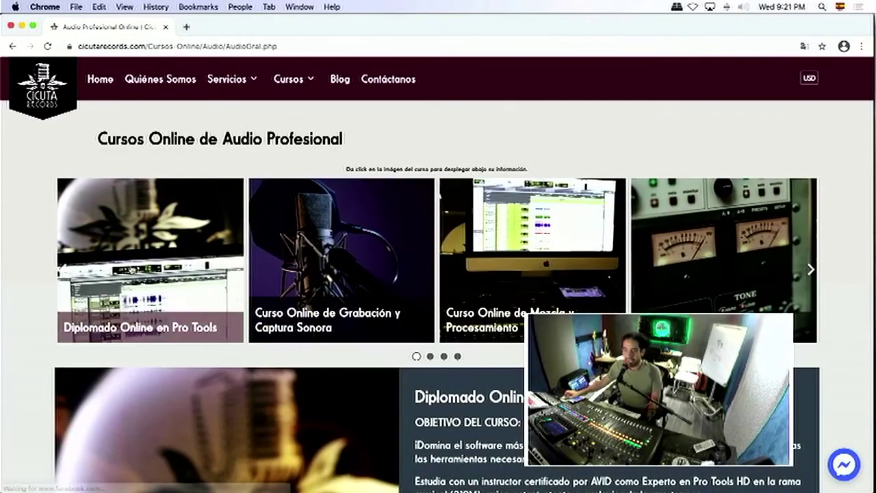
# Step: Show the Diplomado Online en Pro Tools course and look through its description
pyautogui.click(158, 258)
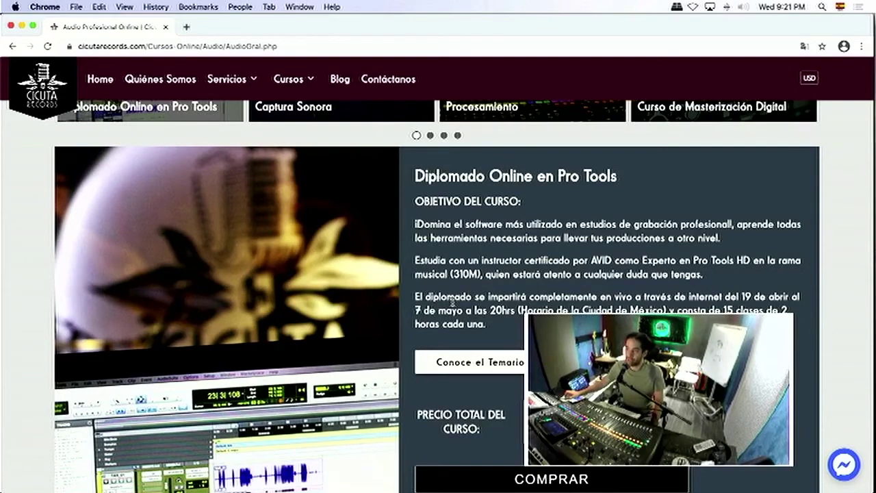
pyautogui.scroll(3, 452, 303)
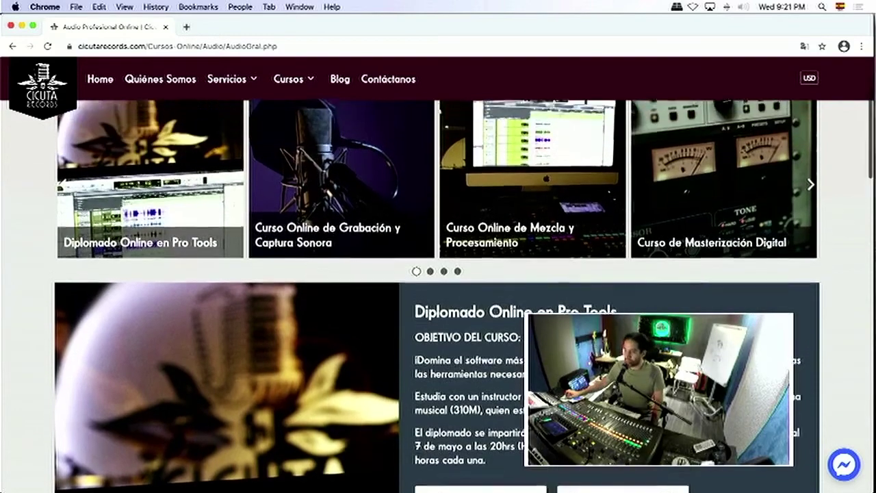
pyautogui.scroll(4, 543, 296)
pyautogui.scroll(-3, 543, 296)
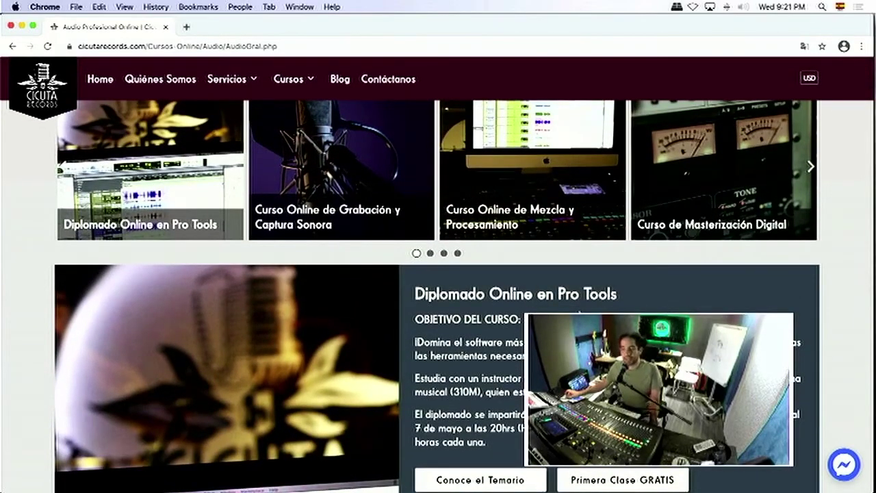
# Step: Browse the carousel of online audio courses forward to Taller de Ingenieria de Audio para Músicos and partway back
pyautogui.scroll(1, 579, 313)
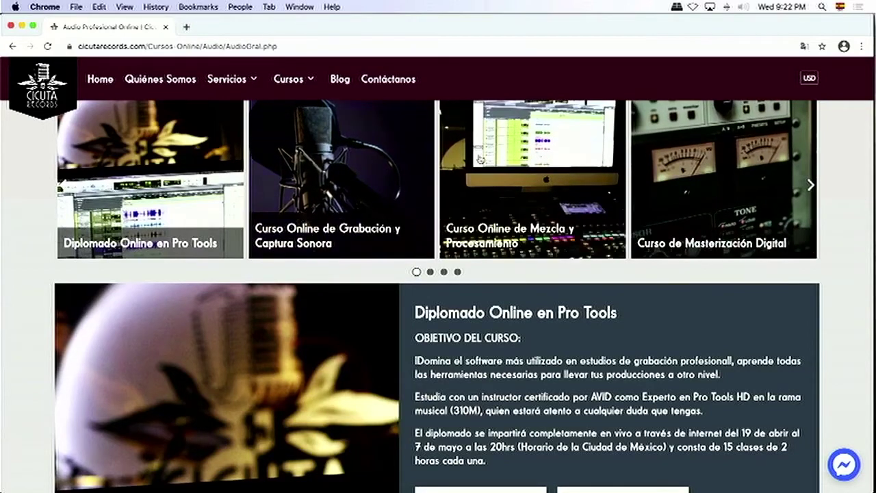
pyautogui.click(811, 187)
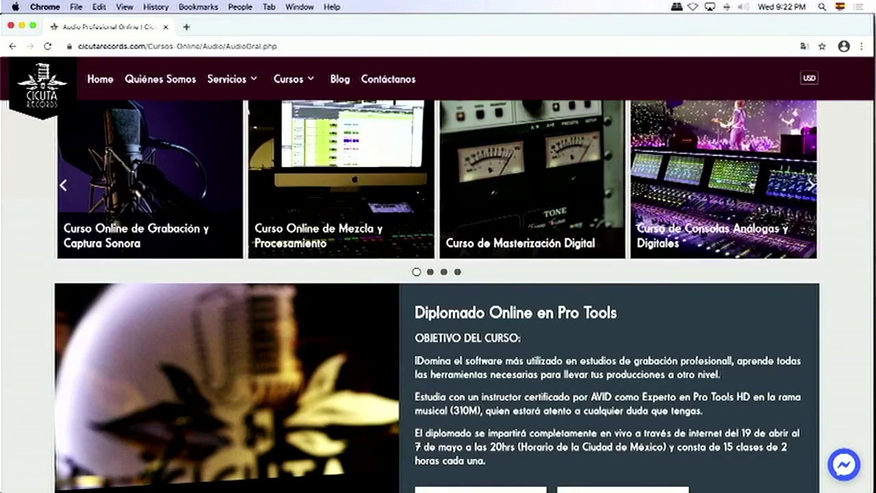
pyautogui.click(813, 187)
pyautogui.click(812, 187)
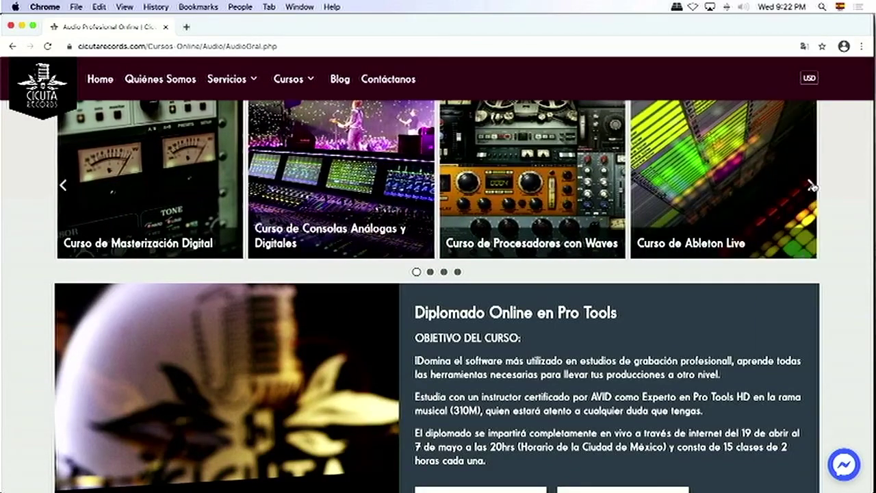
pyautogui.click(813, 187)
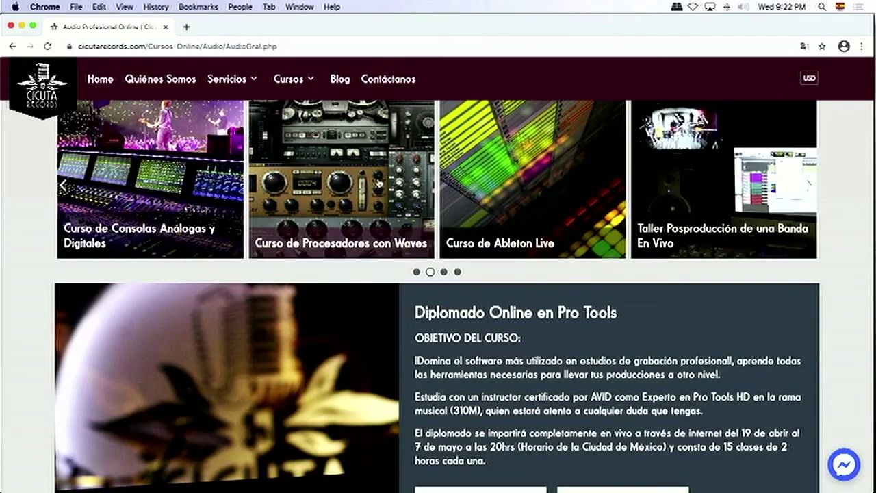
pyautogui.click(811, 186)
pyautogui.click(811, 186)
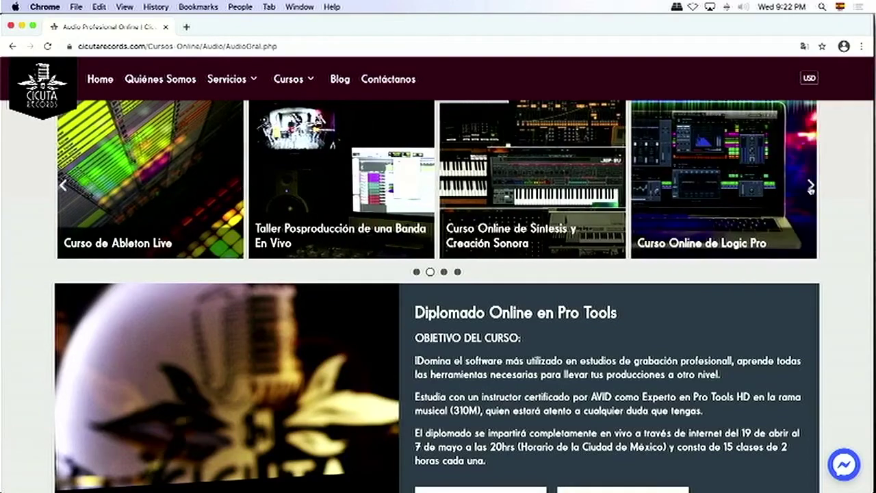
pyautogui.click(811, 187)
pyautogui.click(811, 186)
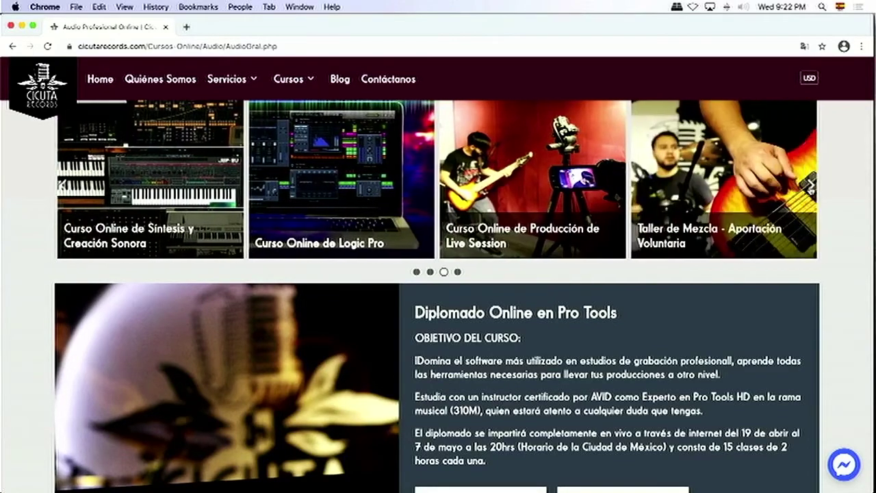
pyautogui.click(811, 186)
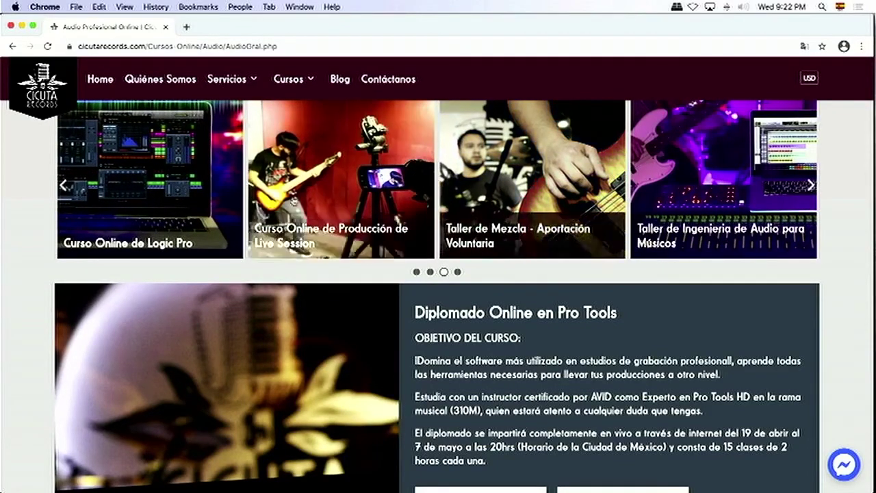
pyautogui.click(65, 186)
pyautogui.click(65, 186)
pyautogui.click(66, 187)
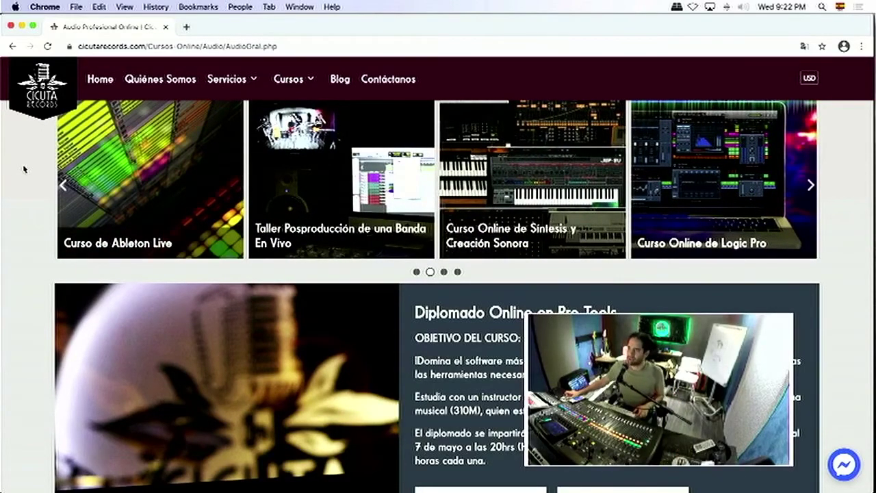
# Step: Switch to Pro Tools and place the playhead at 2|2|480, just before the first hit on TOM 1.05
pyautogui.press('super+Tab')
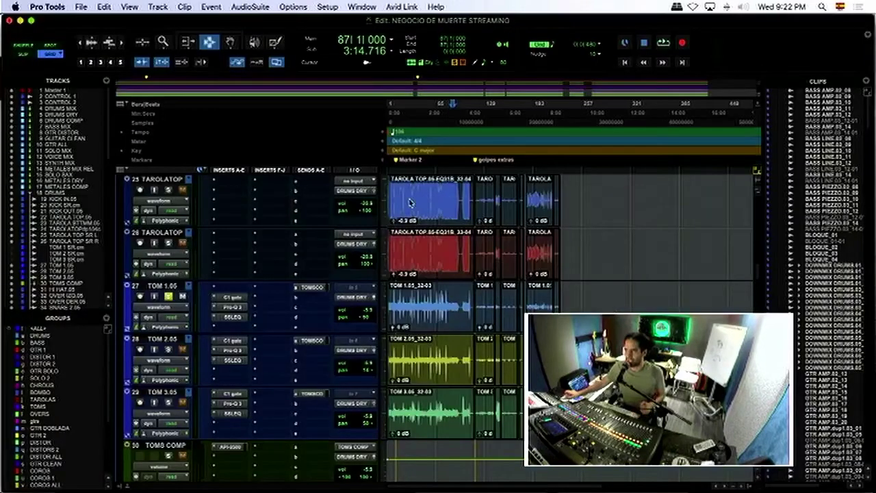
pyautogui.click(398, 200)
pyautogui.press('super+bracketright')
pyautogui.press('super+bracketright')
pyautogui.press('super+bracketright')
pyautogui.press('super+bracketright')
pyautogui.press('super+bracketright')
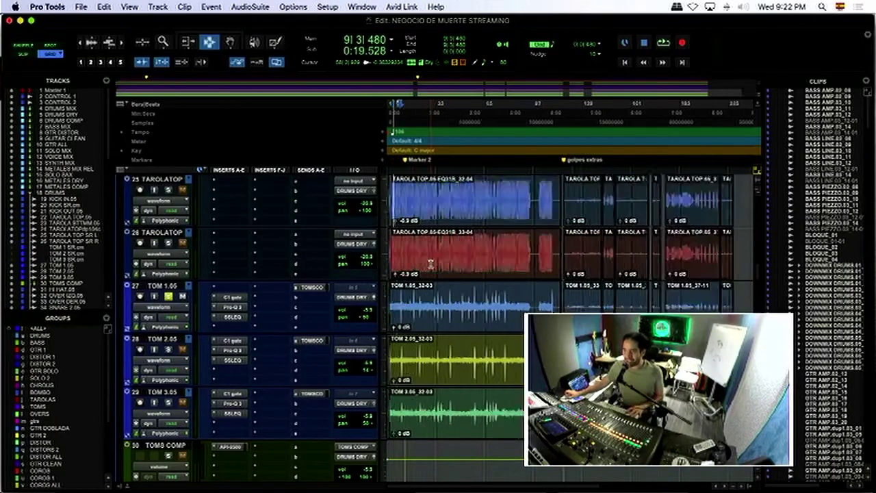
pyautogui.click(395, 297)
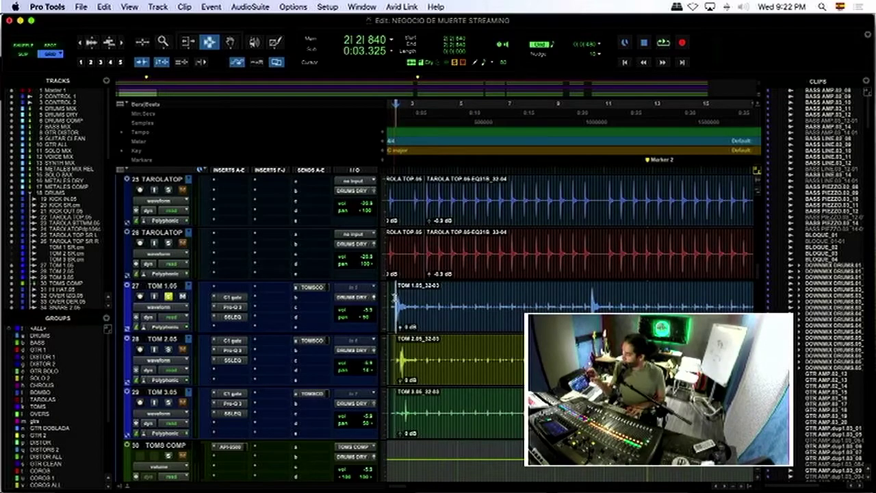
pyautogui.scroll(3, 395, 299)
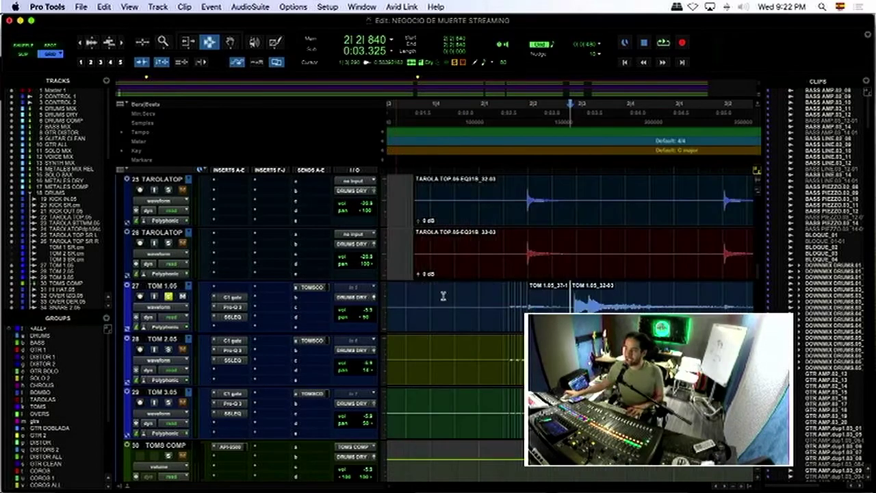
pyautogui.click(488, 301)
pyautogui.click(524, 296)
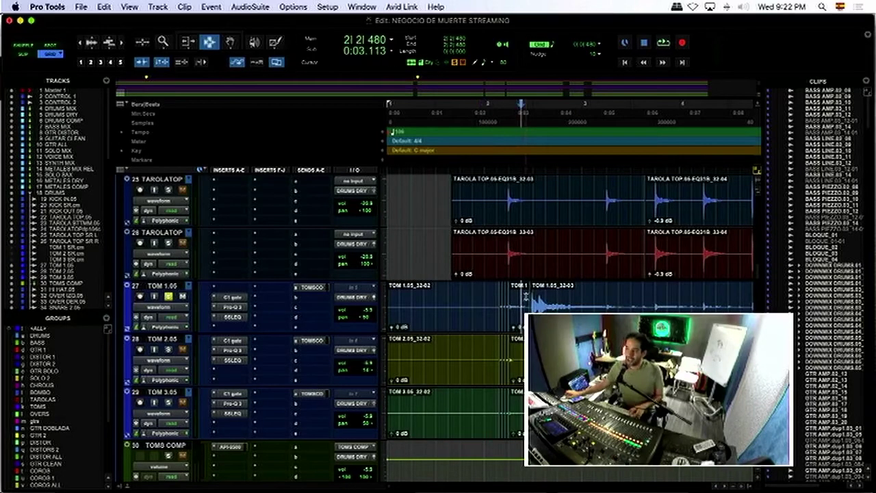
# Step: Toggle the bypass of the inserts on TOM 1.05 and open its Pro-Q 3
pyautogui.keyDown('ctrl'); pyautogui.keyDown('super'); pyautogui.click(235, 298); pyautogui.keyUp('super'); pyautogui.keyUp('ctrl')
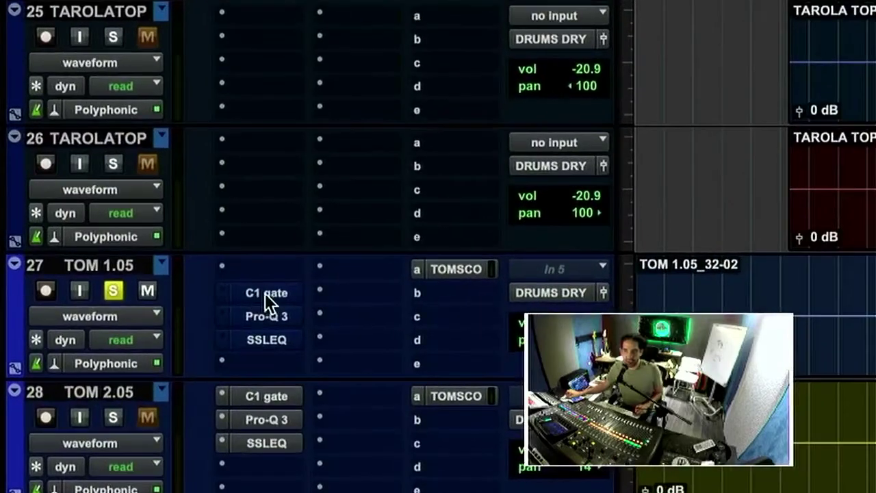
pyautogui.keyDown('ctrl'); pyautogui.keyDown('super'); pyautogui.click(233, 306); pyautogui.keyUp('super'); pyautogui.keyUp('ctrl')
pyautogui.click(269, 315)
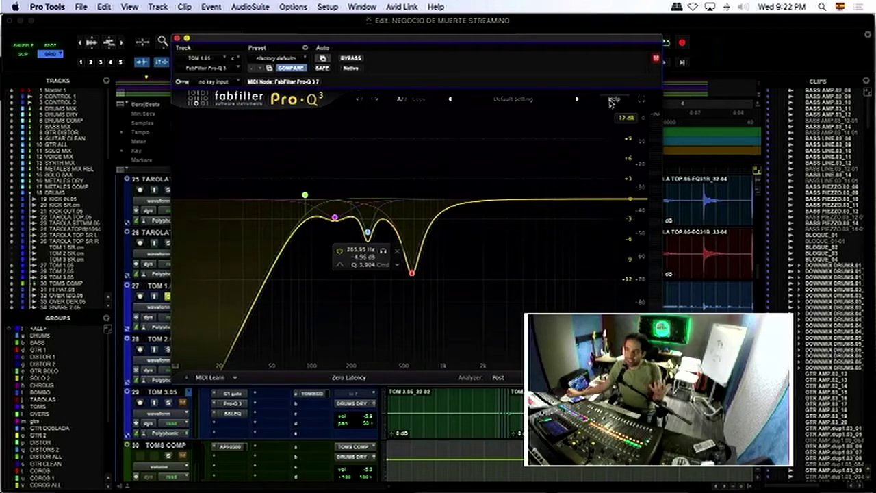
# Step: Compare the Pro-Q 3 curve at 6 dB and 30 dB display range, return to 12 dB and close the plug-in
pyautogui.click(626, 117)
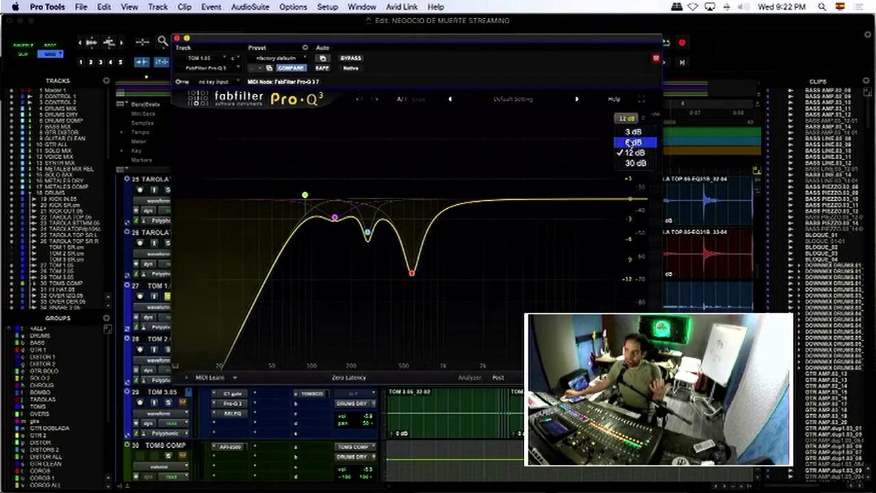
pyautogui.click(631, 142)
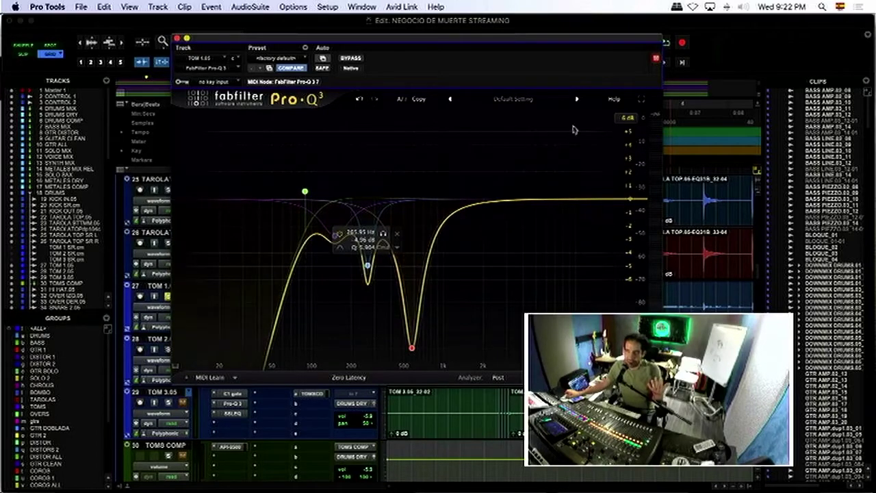
pyautogui.click(626, 118)
pyautogui.click(631, 164)
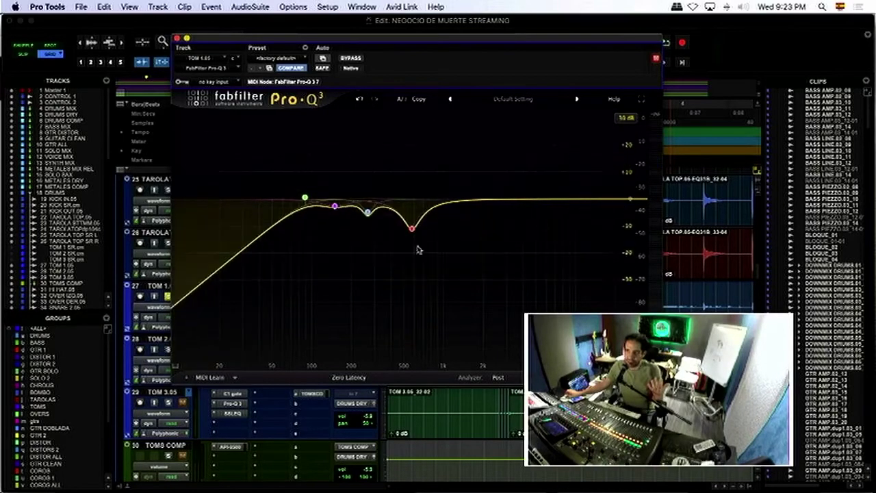
pyautogui.click(626, 117)
pyautogui.click(630, 153)
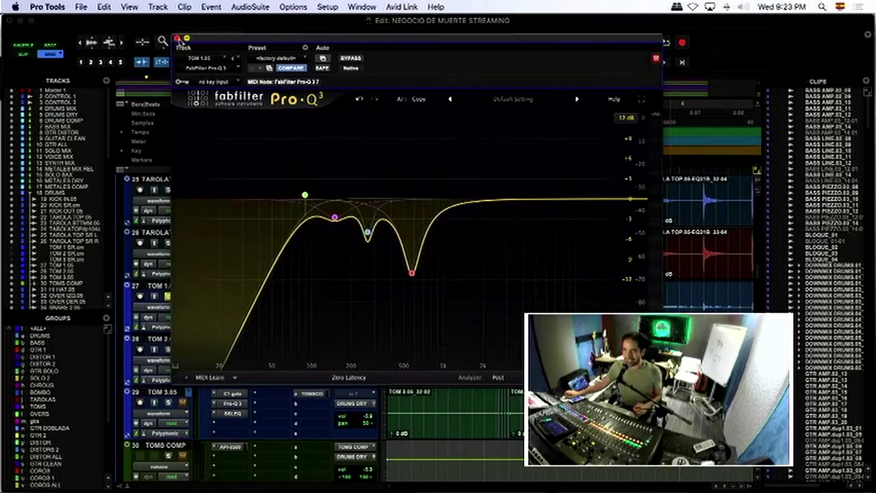
pyautogui.click(177, 39)
# Step: Bypass the TOM 1.05 inserts and play the track from 2|2|480 to hear the first tom hit unprocessed
pyautogui.click(495, 296)
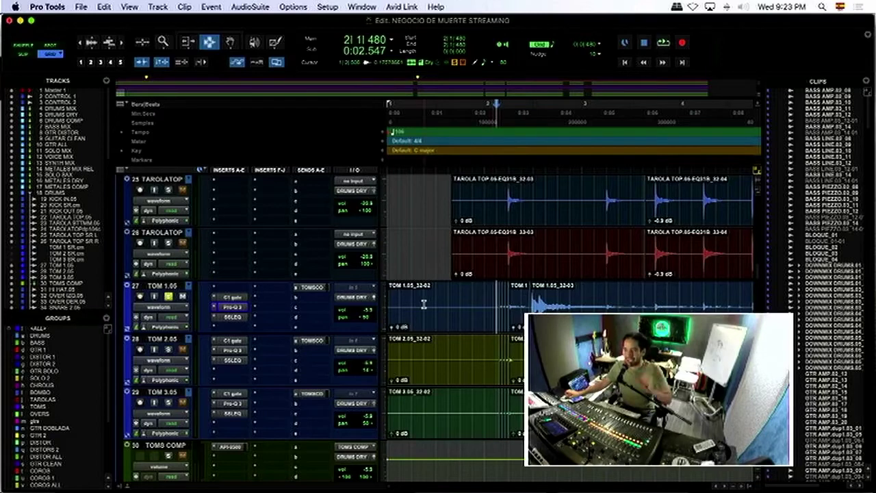
pyautogui.click(524, 299)
pyautogui.press('super+bracketright')
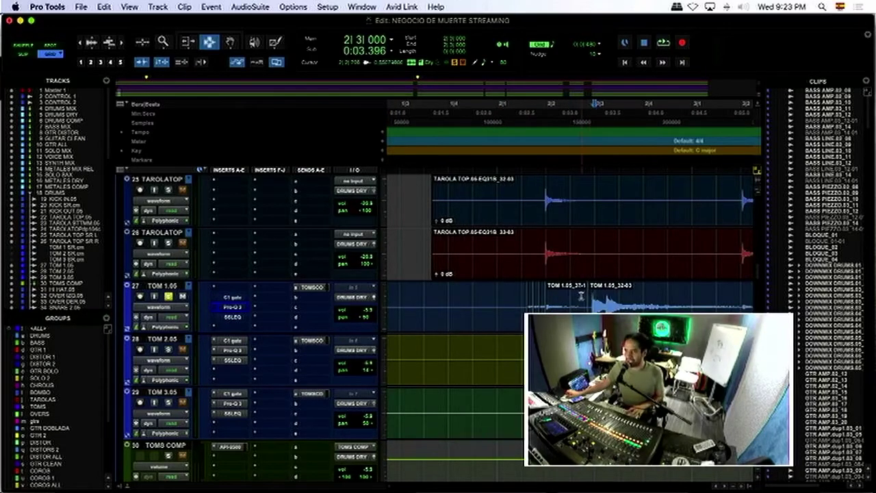
pyautogui.press('space')
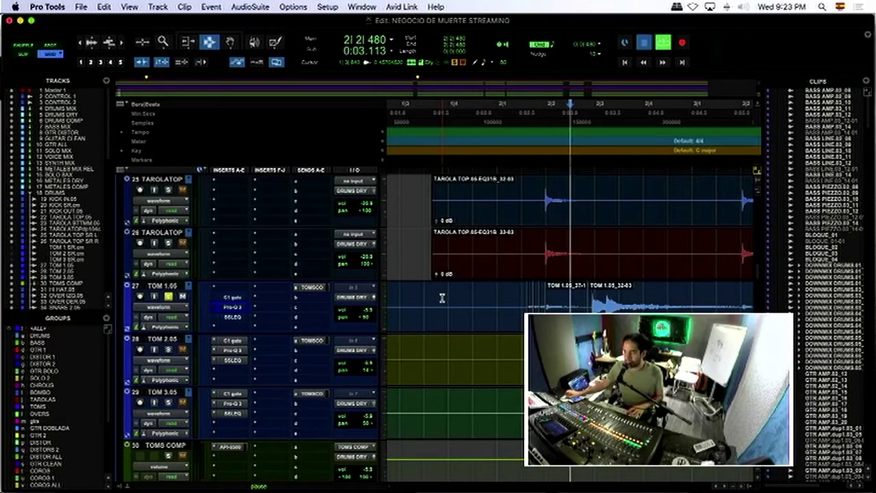
pyautogui.press('super+bracketleft')
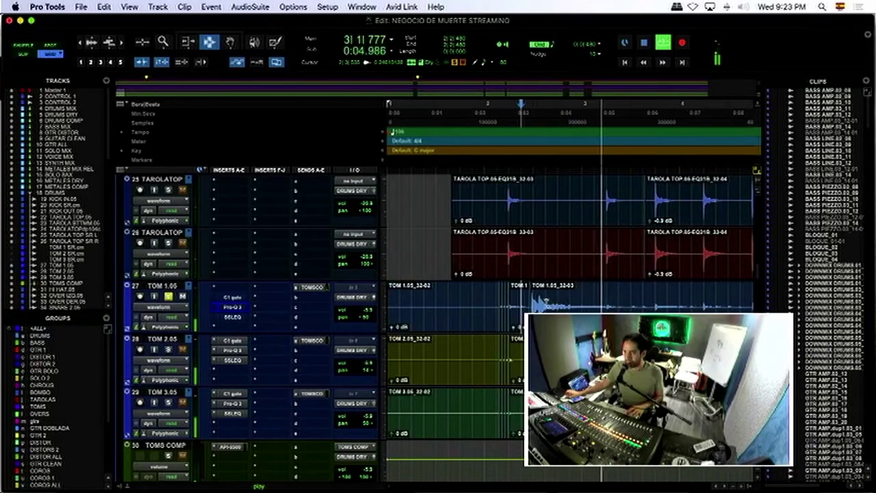
# Step: Listen to the unprocessed TOM 1.05 from 10|2|480 and stop playback
pyautogui.press('super+bracketleft')
pyautogui.press('super+bracketleft')
pyautogui.press('super+bracketleft')
pyautogui.click(500, 295)
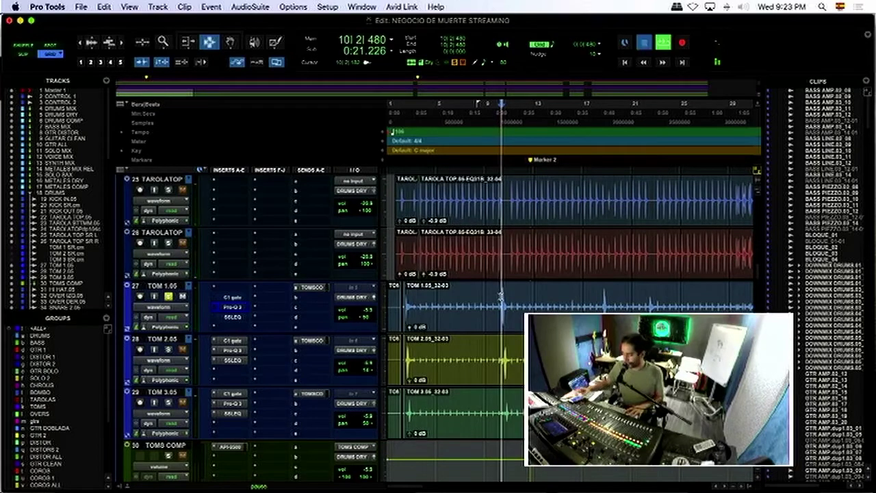
pyautogui.press('space')
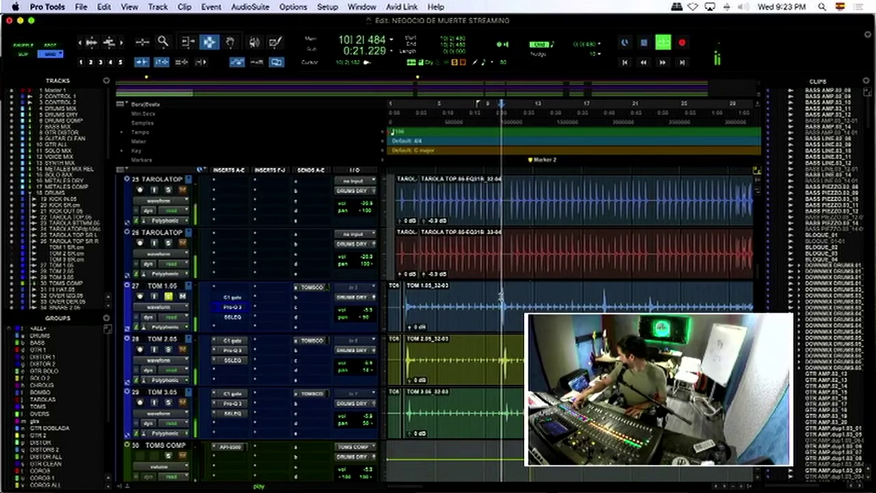
pyautogui.press('space')
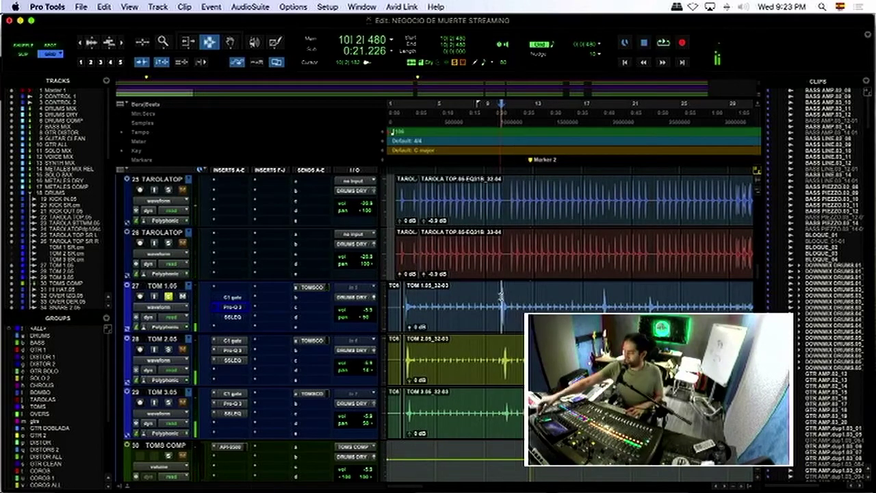
pyautogui.press('space')
pyautogui.press('super+bracketleft')
pyautogui.press('super+bracketleft')
pyautogui.scroll(-10, 501, 294)
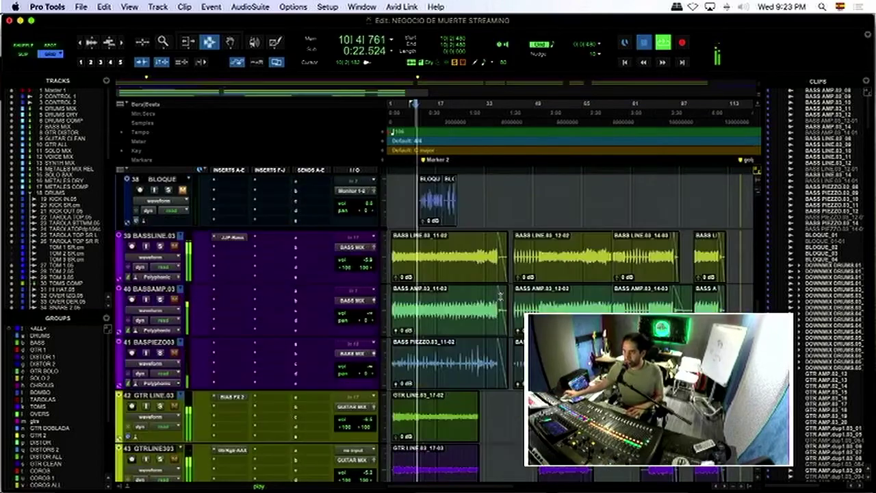
pyautogui.scroll(7, 502, 296)
pyautogui.press('space')
# Step: Locate the TOM 1.05 hits in bar 34 and play them from 34|2|480
pyautogui.scroll(3, 501, 296)
pyautogui.press('super+bracketright')
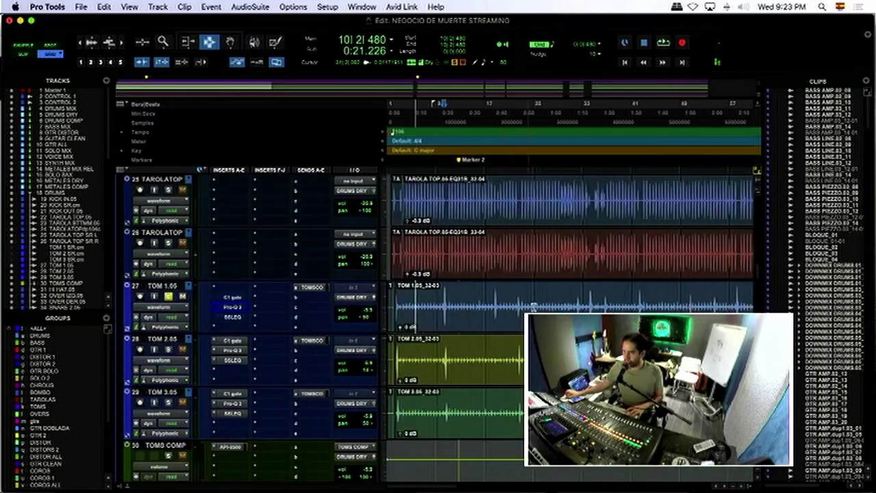
pyautogui.click(589, 297)
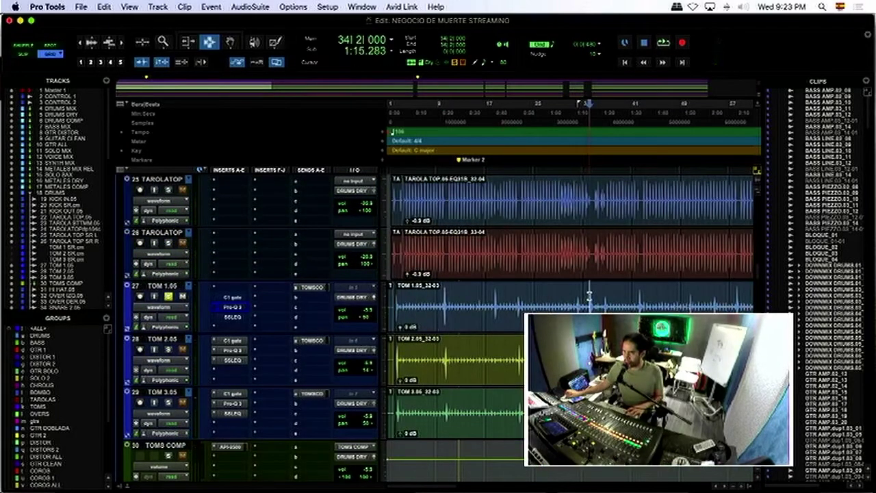
pyautogui.press('super+bracketright')
pyautogui.press('super+bracketright')
pyautogui.press('super+bracketright')
pyautogui.press('super+bracketright')
pyautogui.press('space')
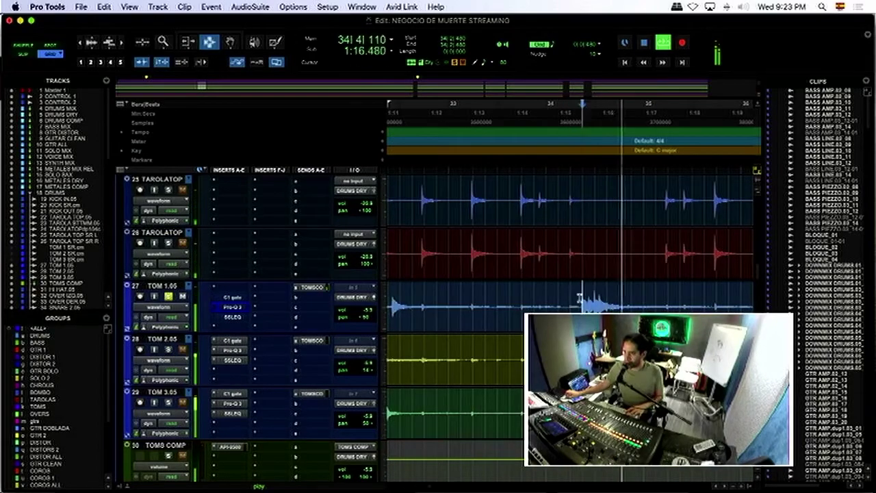
# Step: Loop the hits on TOM 1.05 and set the selection from 34|2|480 to 34|4|480
pyautogui.moveTo(579, 297); pyautogui.dragTo(641, 294)
pyautogui.press('space')
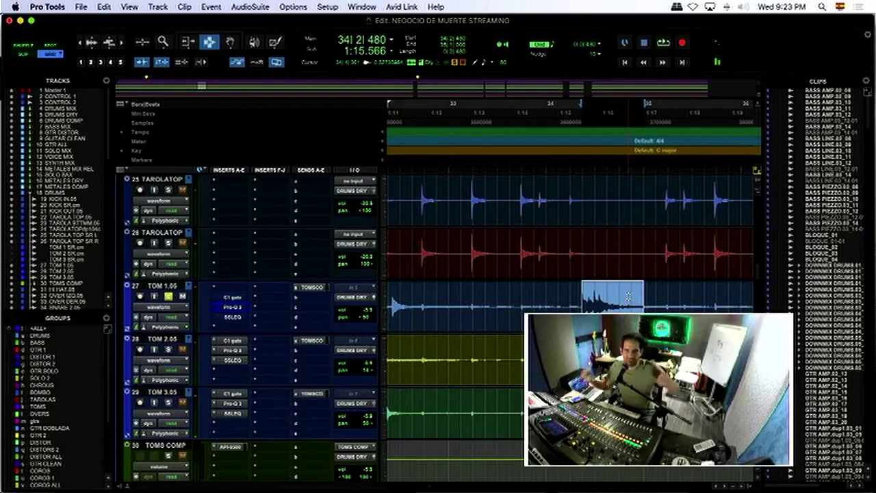
pyautogui.press('space')
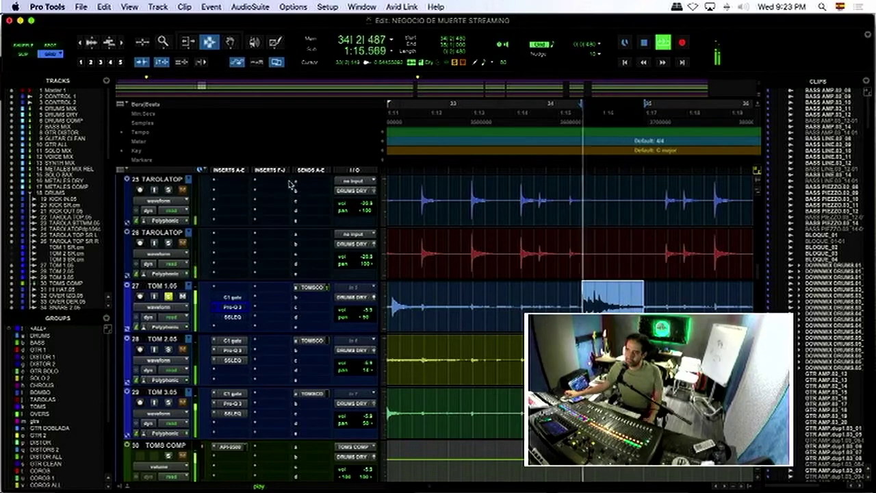
pyautogui.press('space')
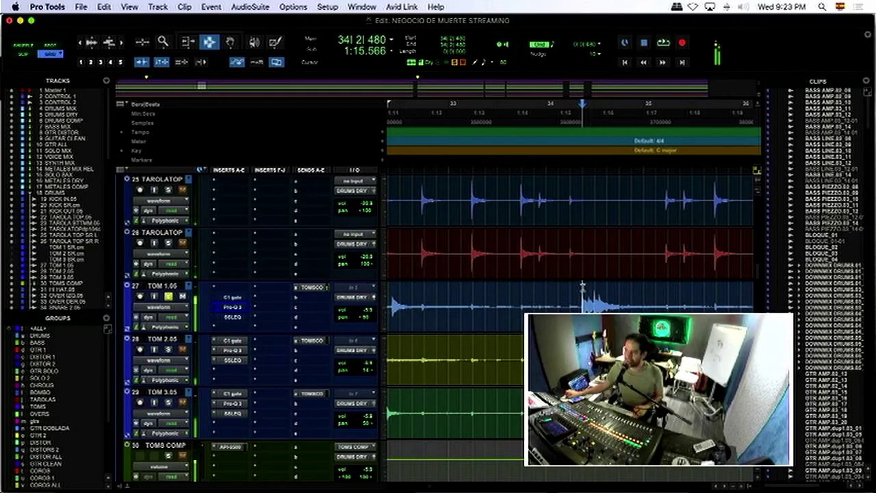
pyautogui.keyDown('shift'); pyautogui.click(635, 287); pyautogui.keyUp('shift')
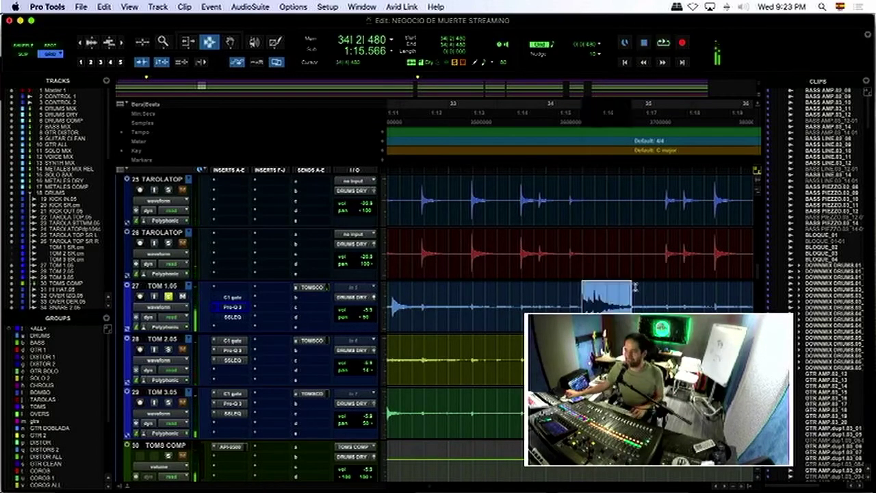
# Step: Take the C1 gate on TOM 1.05 out of bypass and close the C1 gate and existing Pro-Q 3 windows
pyautogui.click(232, 298)
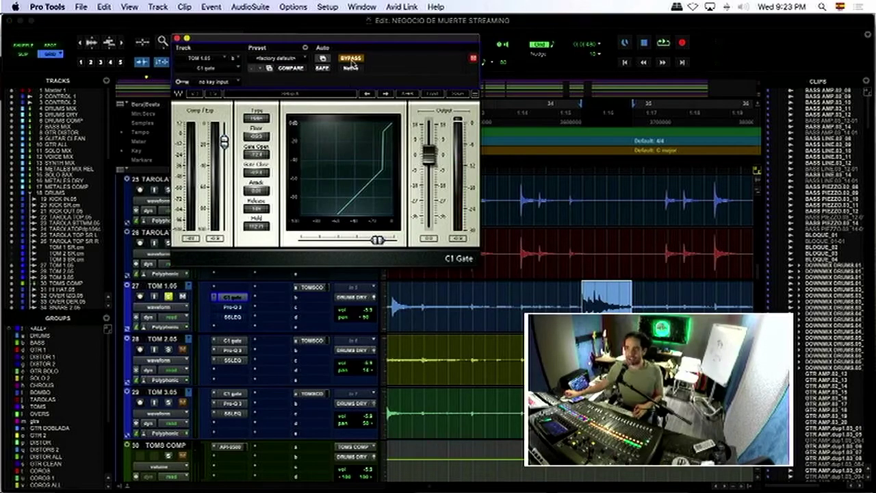
pyautogui.click(176, 39)
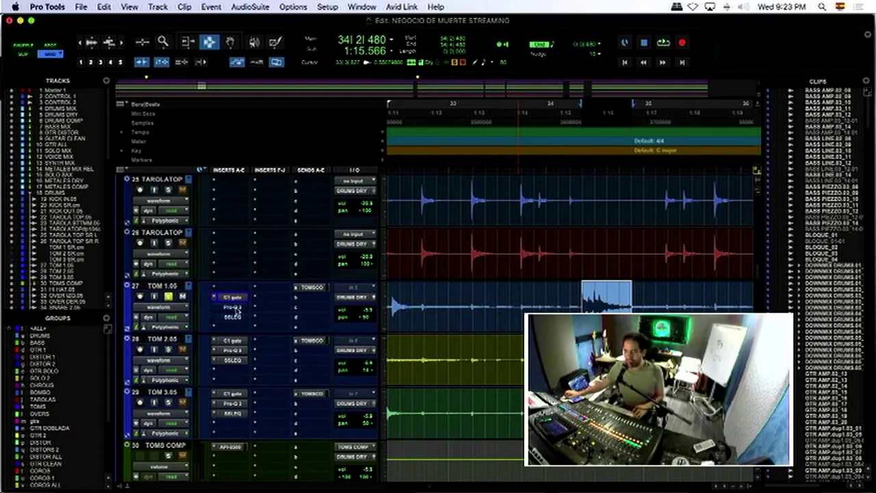
pyautogui.click(232, 308)
pyautogui.click(178, 38)
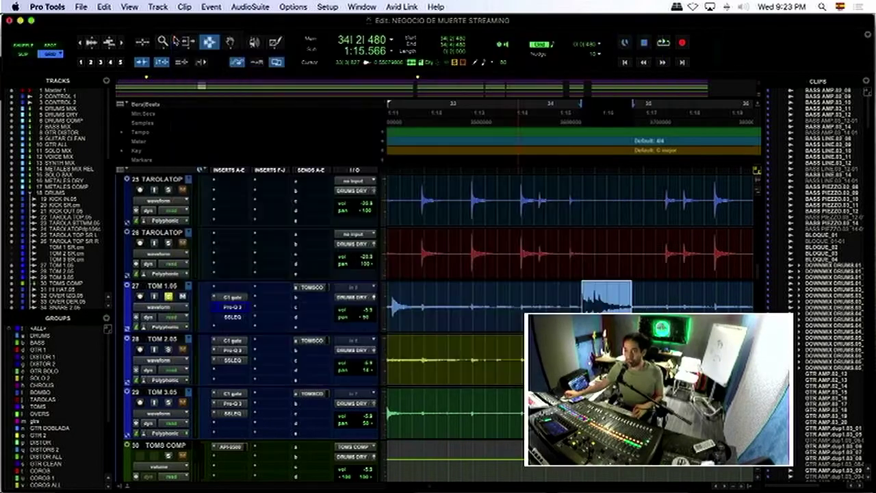
# Step: Find "fab" plug-ins for TOM 1.05's first F-J insert, add FabFilter Pro-Q 3 (mono) and move its window aside
pyautogui.click(254, 292)
pyautogui.moveTo(291, 287)
pyautogui.moveTo(383, 38)
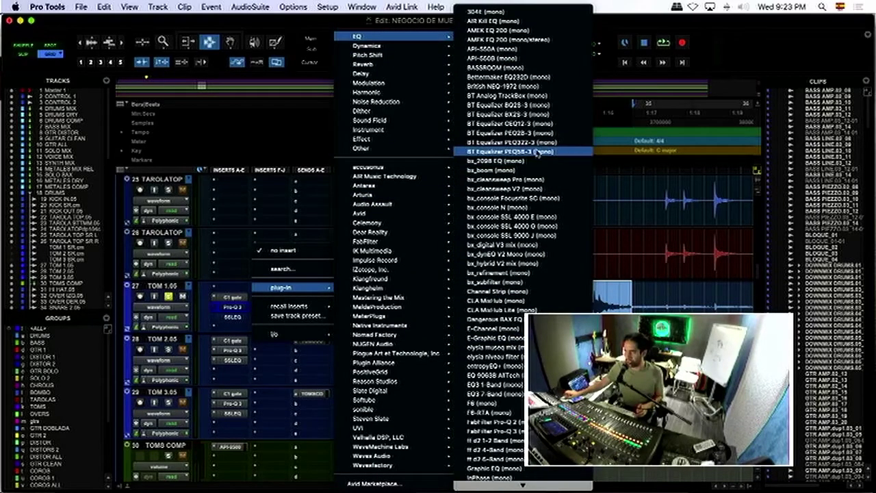
pyautogui.click(292, 269)
pyautogui.write('fab')
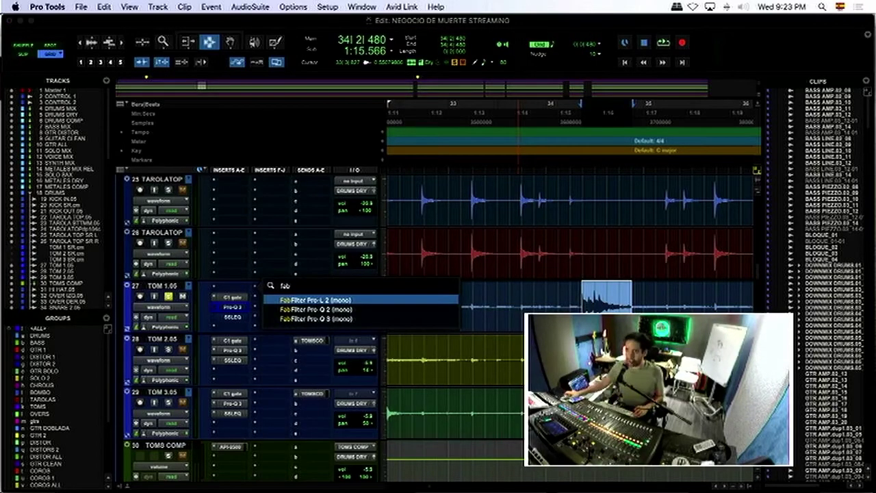
pyautogui.click(321, 319)
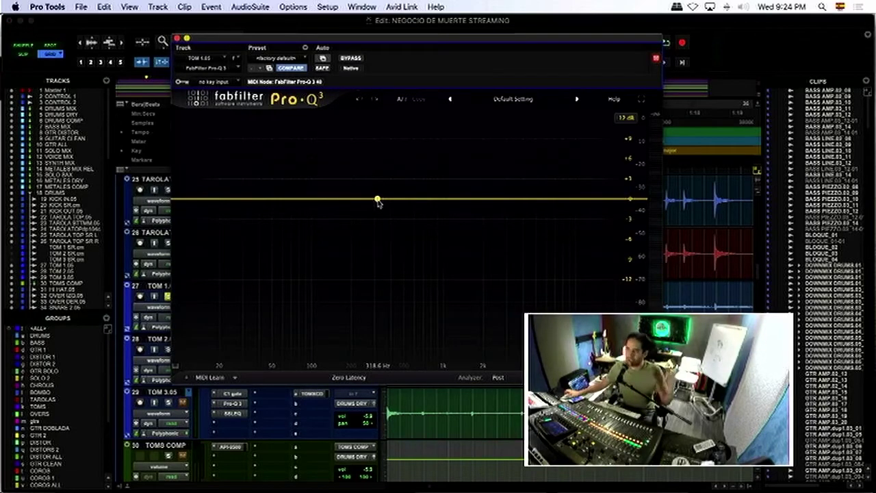
pyautogui.moveTo(410, 43); pyautogui.dragTo(470, 58)
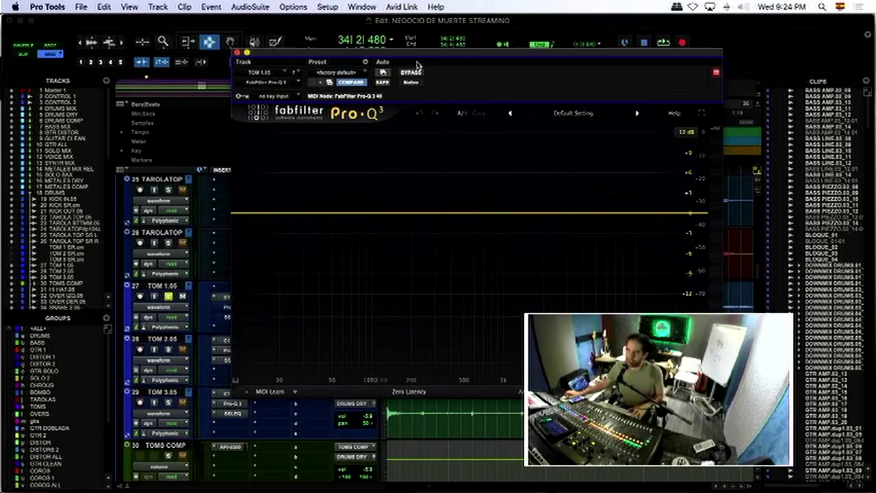
pyautogui.moveTo(417, 64); pyautogui.dragTo(274, 72)
# Step: Play the tom loop briefly and add a low cut at about 79 Hz with an 18 dB/oct slope in the new Pro-Q 3
pyautogui.press('space')
pyautogui.press('space')
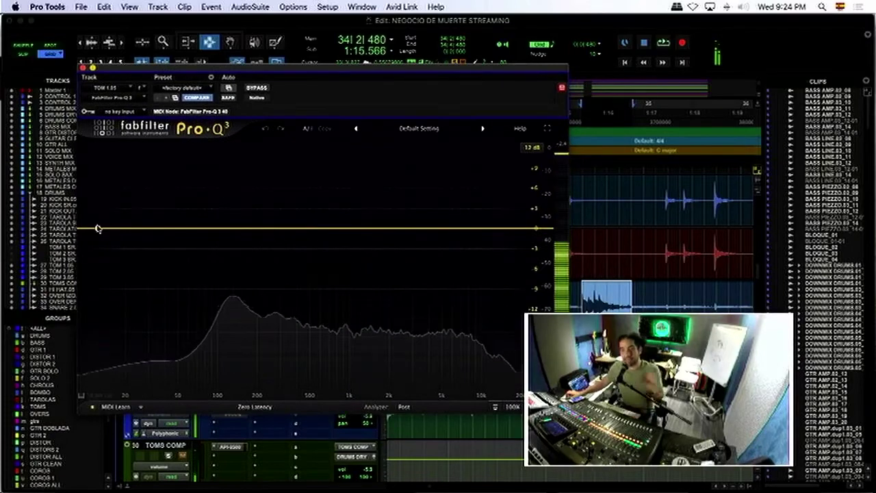
pyautogui.click(97, 228)
pyautogui.moveTo(100, 229); pyautogui.dragTo(201, 228)
pyautogui.click(197, 210)
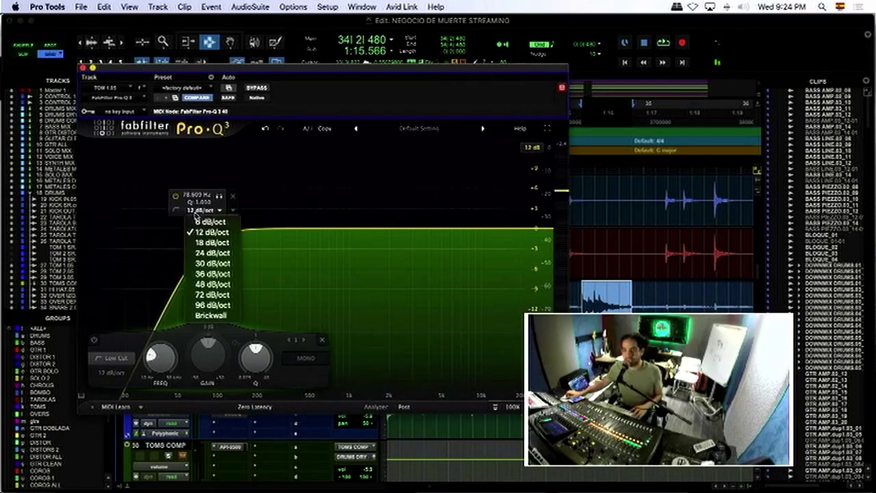
pyautogui.click(205, 243)
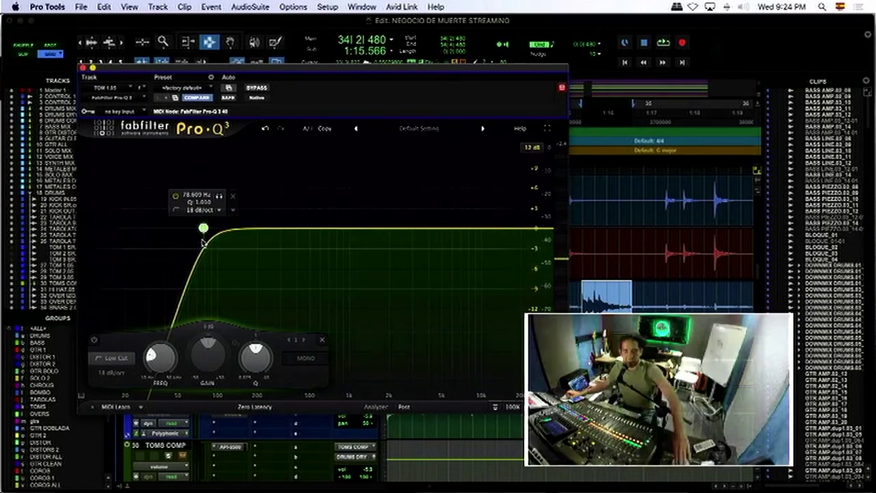
pyautogui.moveTo(281, 71); pyautogui.dragTo(290, 66)
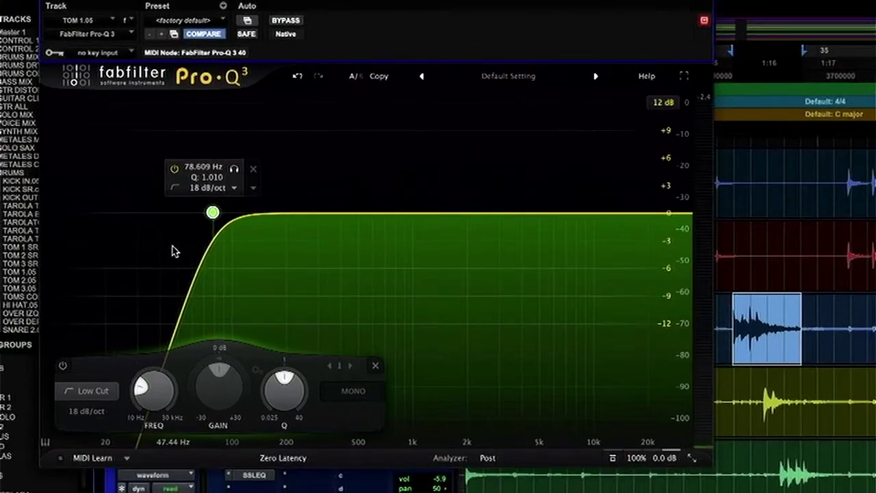
# Step: Audition the low cut at about 40 Hz with a 24 dB/oct slope while the tom loop plays
pyautogui.press('space')
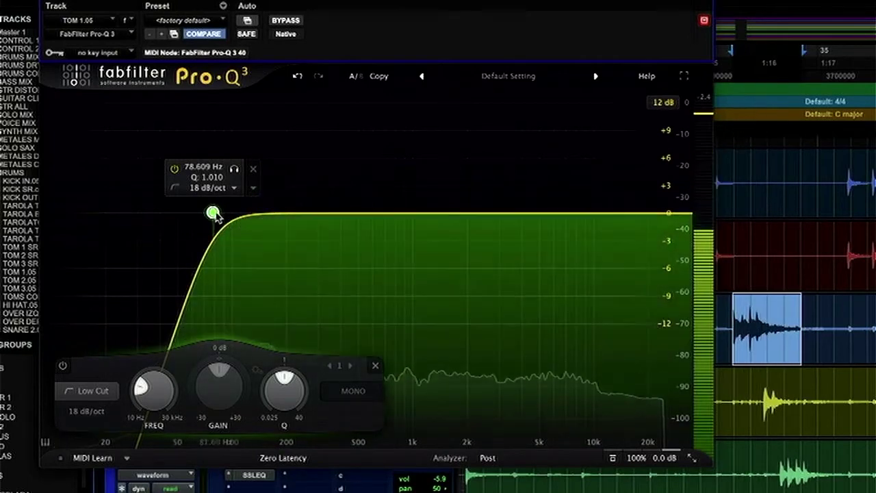
pyautogui.press('space')
pyautogui.moveTo(213, 213); pyautogui.dragTo(159, 216)
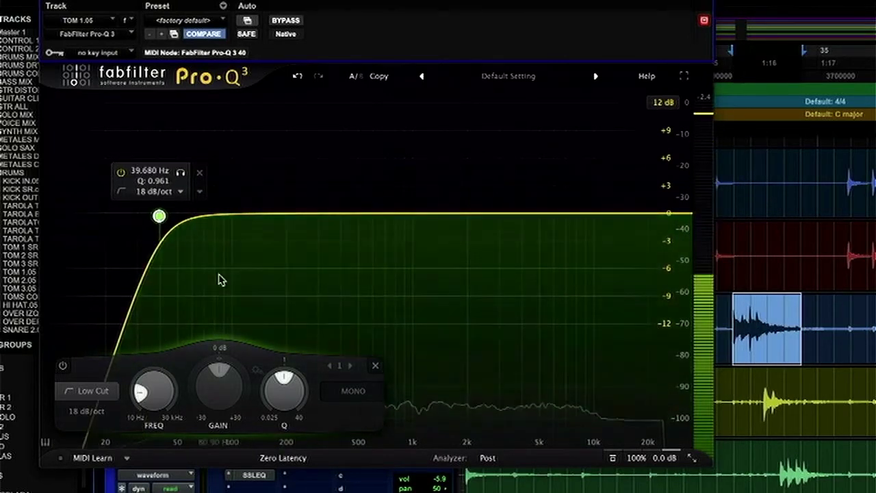
pyautogui.press('space')
pyautogui.scroll(1, 158, 218)
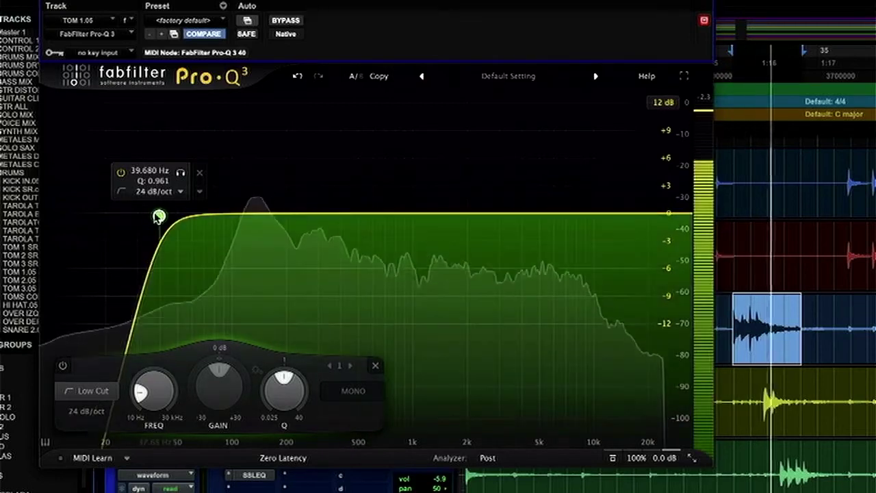
# Step: Sweep the low cut upward while listening, stop playback and settle it at about 78 Hz with an 18 dB/oct slope
pyautogui.moveTo(158, 216); pyautogui.dragTo(214, 216)
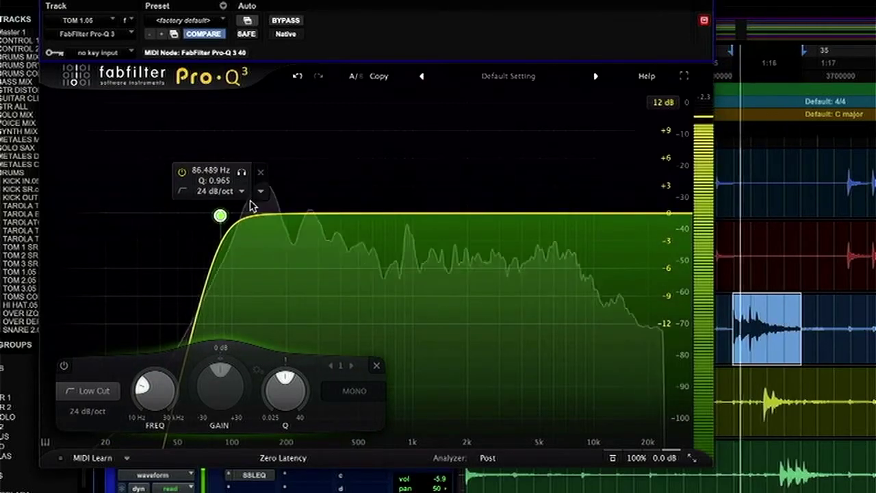
pyautogui.moveTo(220, 215)
pyautogui.mouseDown()
pyautogui.moveTo(310, 214)
pyautogui.moveTo(206, 221)
pyautogui.mouseUp()
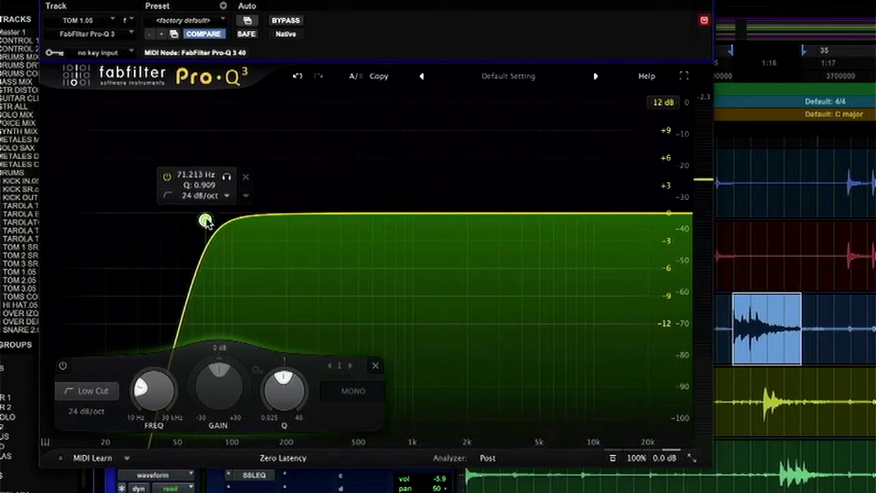
pyautogui.press('space')
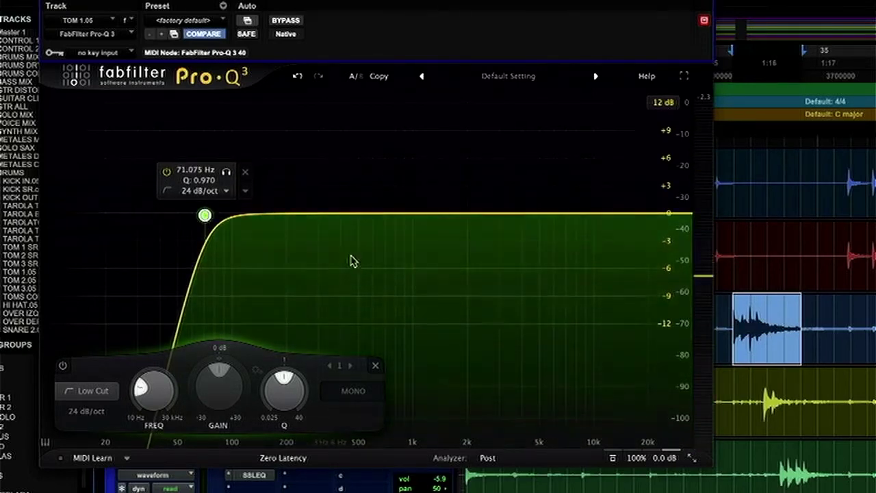
pyautogui.moveTo(208, 218); pyautogui.dragTo(214, 217)
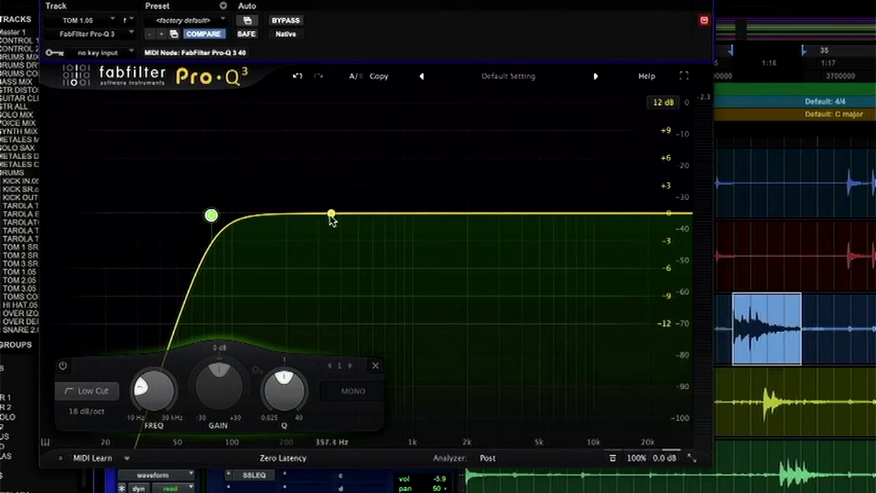
# Step: Add a bell band at about 467 Hz with a Q of 3.369 while listening to the tom loop against the analyzer
pyautogui.click(329, 215)
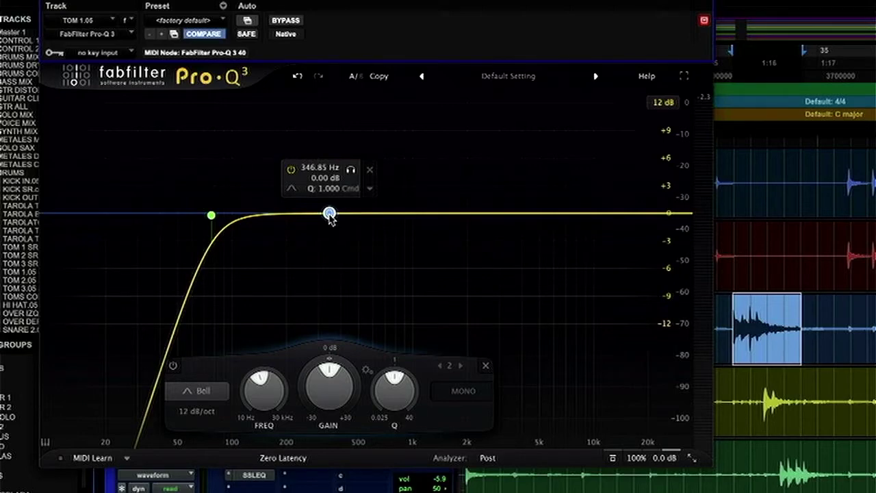
pyautogui.press('space')
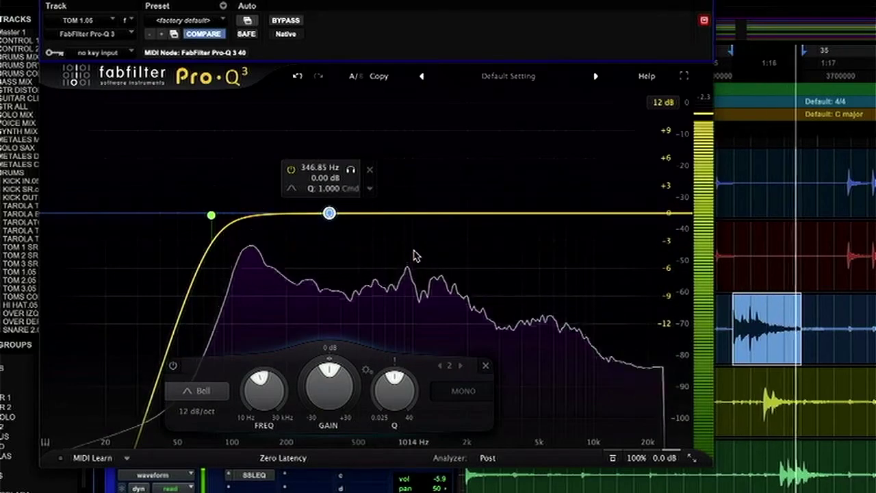
pyautogui.moveTo(323, 217); pyautogui.dragTo(320, 200)
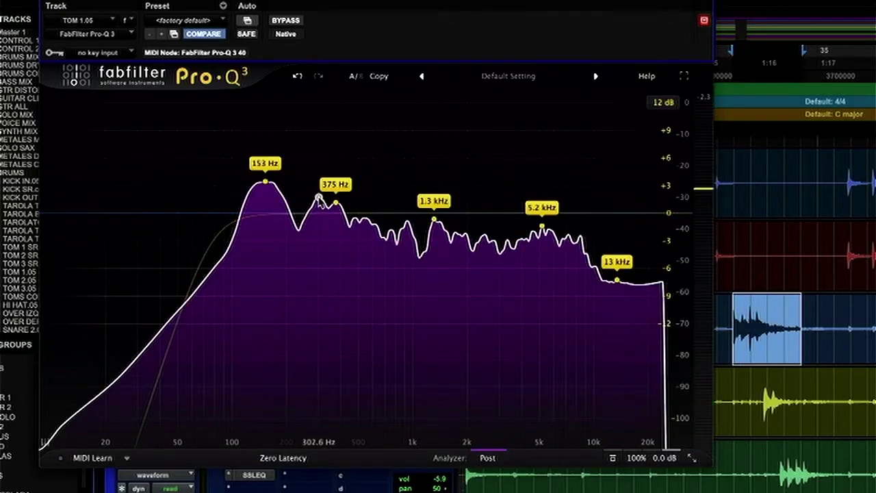
pyautogui.moveTo(319, 199); pyautogui.dragTo(353, 208)
pyautogui.scroll(5, 310, 234)
pyautogui.scroll(-4, 324, 156)
pyautogui.press('space')
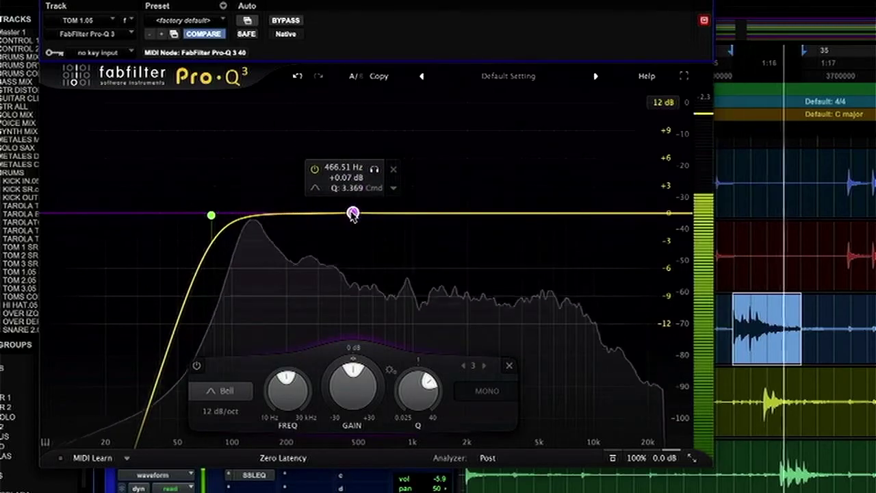
pyautogui.press('space')
# Step: Boost the bell band by 8.35 dB at about 151 Hz and briefly solo it during playback to hear the resonance
pyautogui.moveTo(352, 214)
pyautogui.mouseDown()
pyautogui.moveTo(315, 184)
pyautogui.moveTo(270, 171)
pyautogui.moveTo(264, 186)
pyautogui.moveTo(260, 139)
pyautogui.moveTo(267, 139)
pyautogui.mouseUp()
pyautogui.press('space')
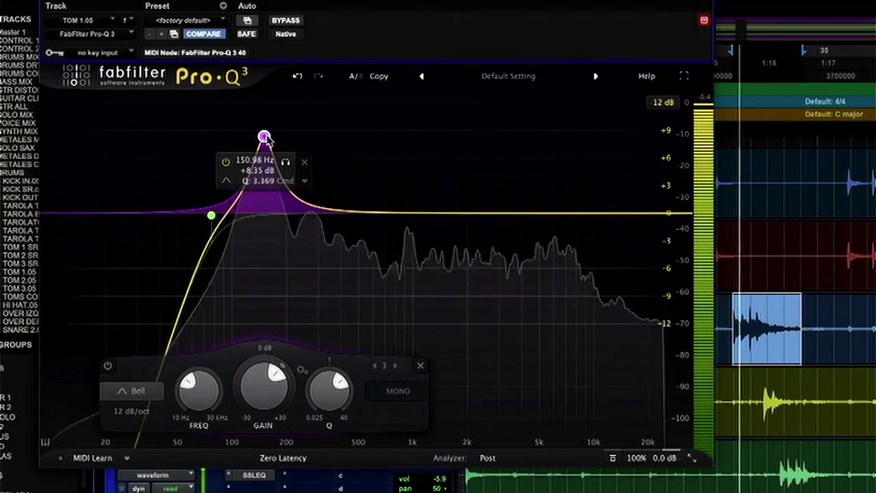
pyautogui.click(289, 162)
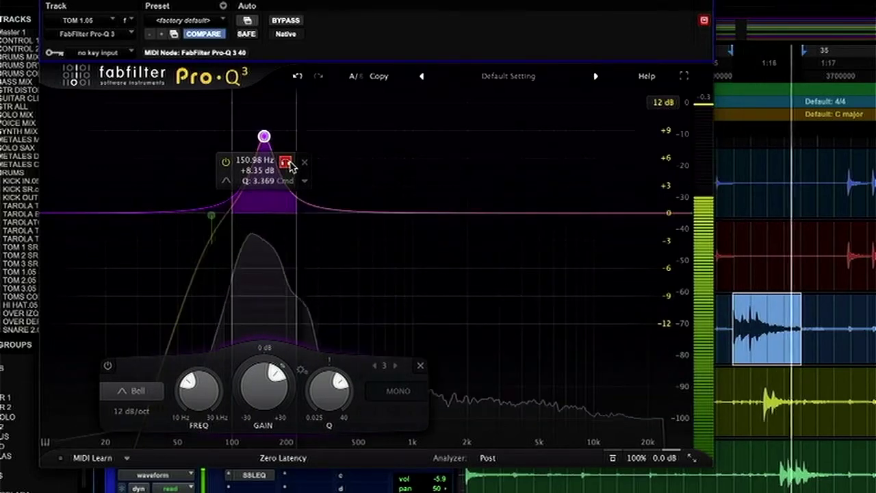
pyautogui.click(287, 163)
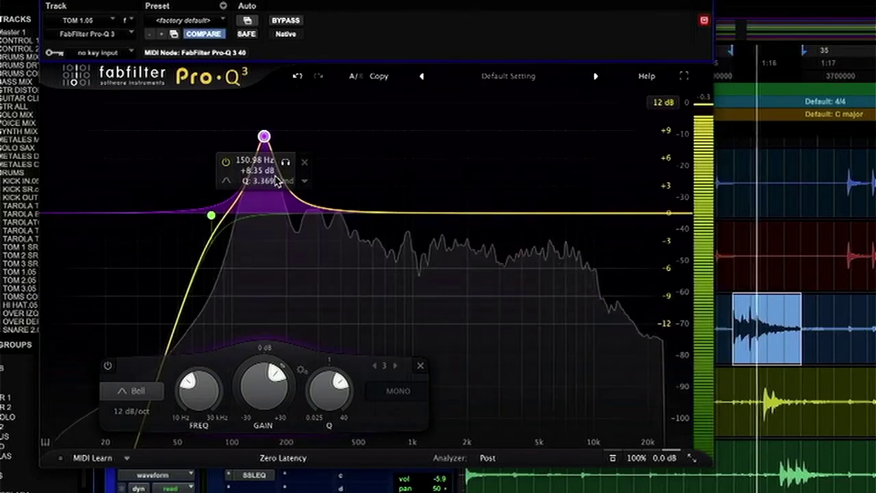
# Step: Compare boosts and cuts on the 151 Hz bell, leaving its gain at about -2.91 dB and its Q at about 2.08
pyautogui.moveTo(278, 378)
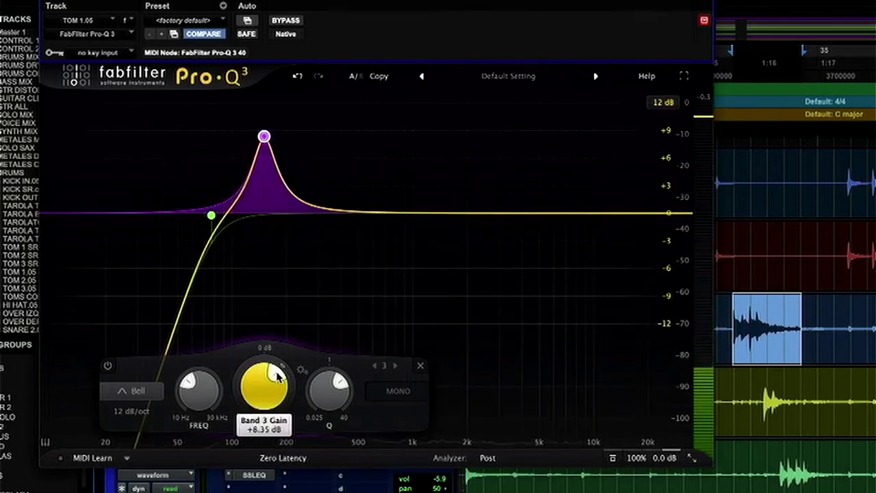
pyautogui.scroll(-5, 269, 371)
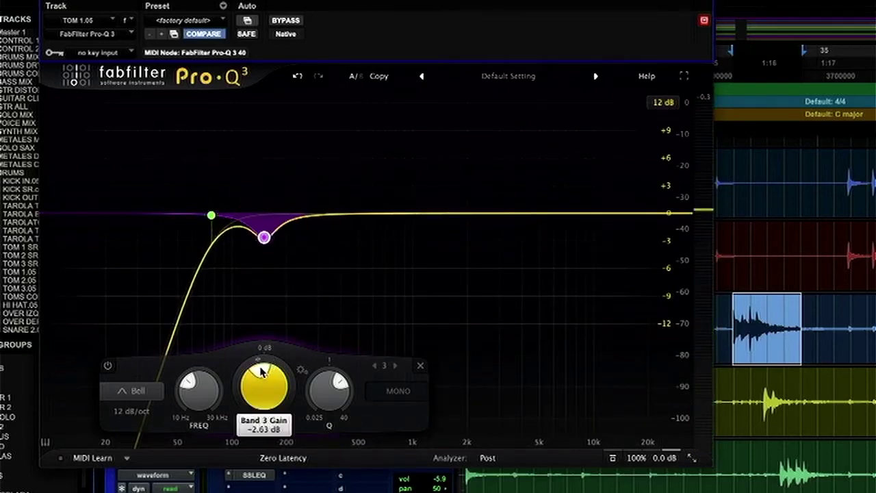
pyautogui.scroll(8, 270, 374)
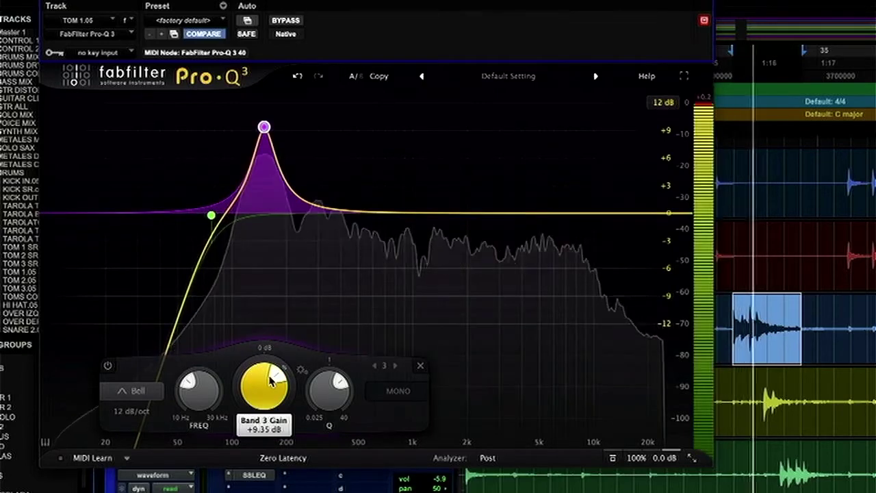
pyautogui.scroll(-10, 258, 376)
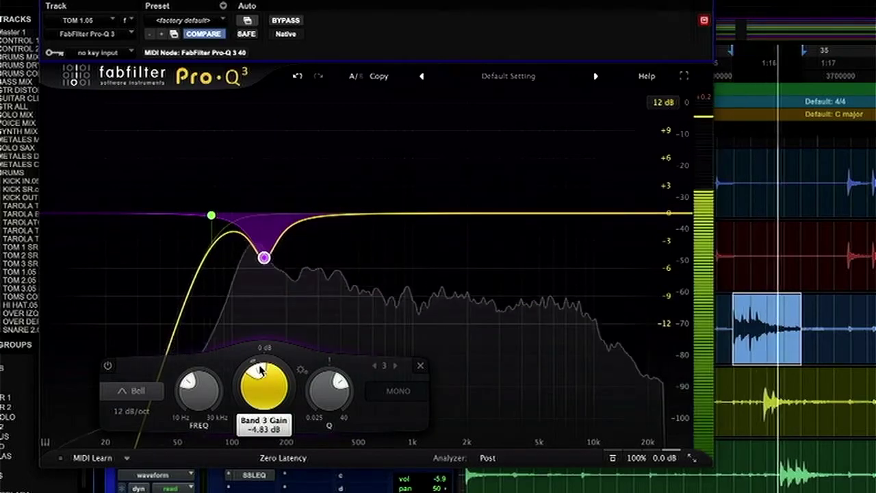
pyautogui.scroll(2, 271, 371)
pyautogui.moveTo(342, 389)
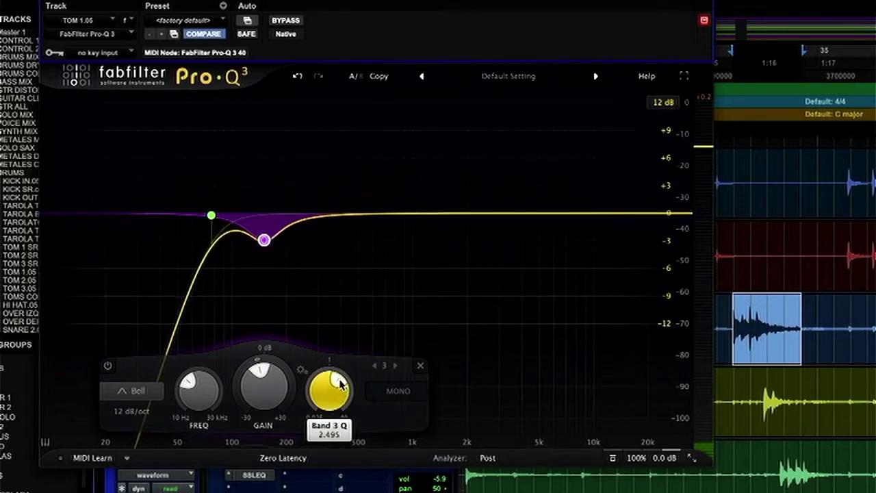
pyautogui.moveTo(248, 253)
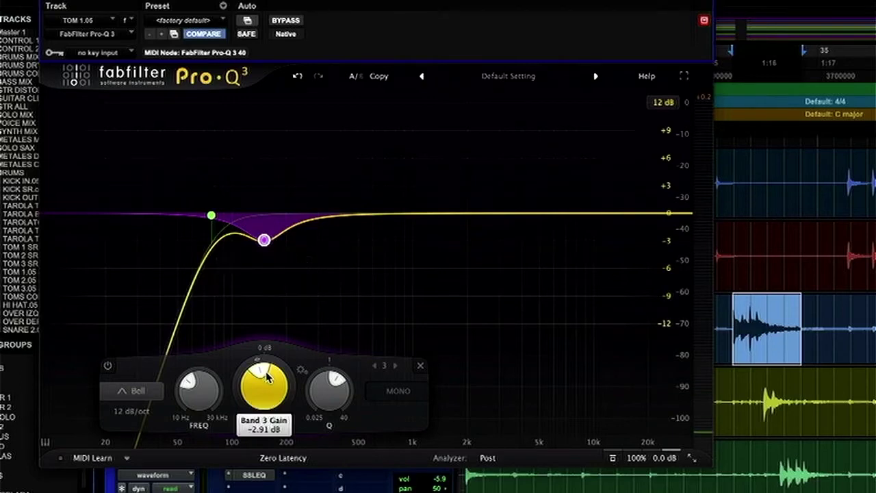
# Step: Try the 151 Hz cut at -30 dB, settle its gain at -2.67 dB and set the EQ display range to 6 dB
pyautogui.scroll(-10, 267, 375)
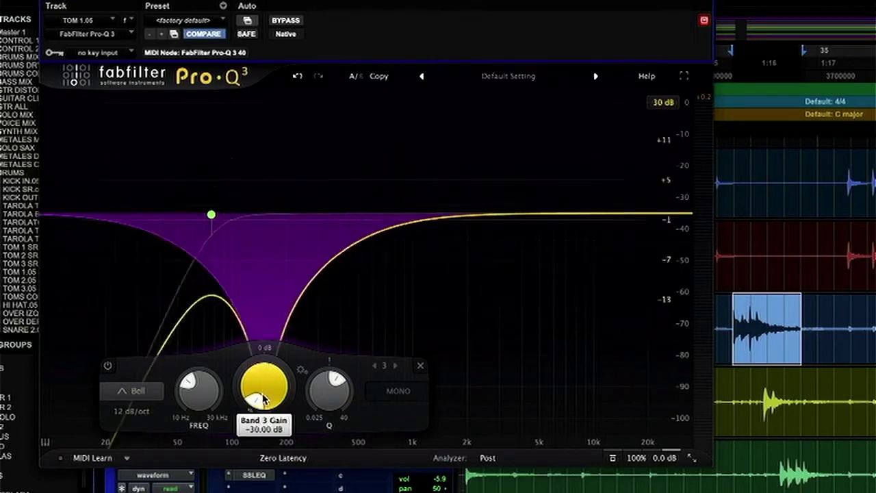
pyautogui.scroll(-1, 267, 376)
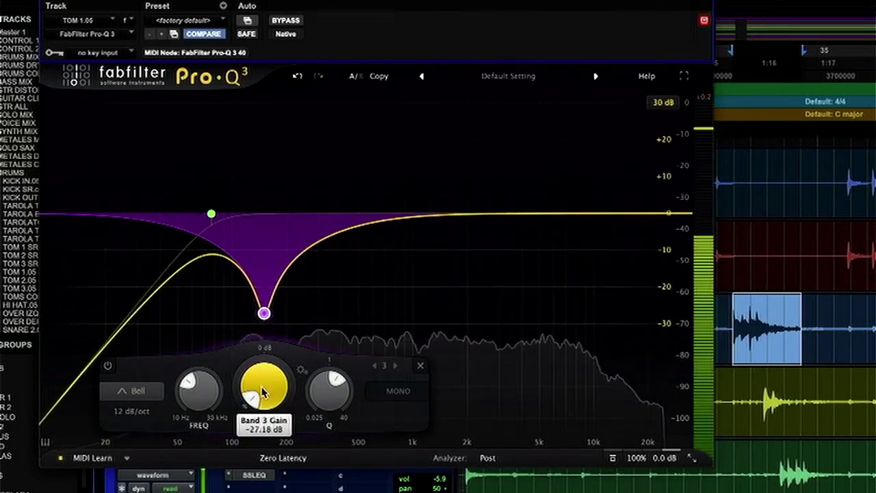
pyautogui.scroll(10, 260, 391)
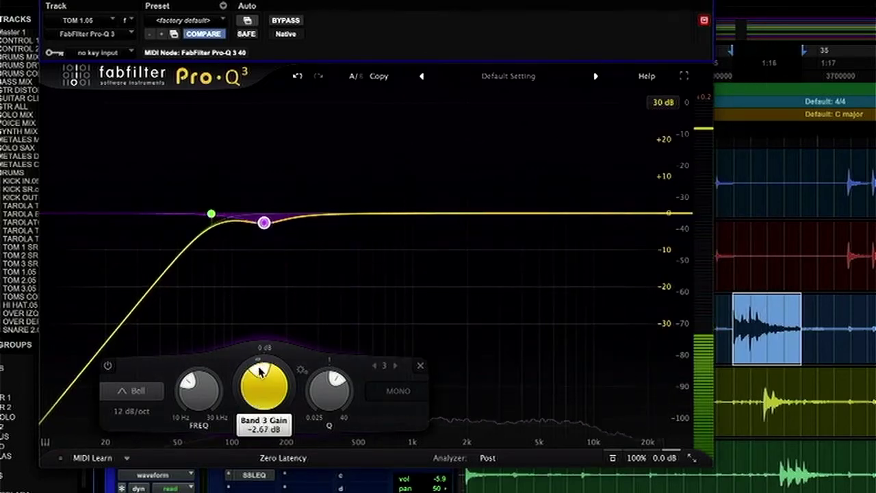
pyautogui.click(669, 136)
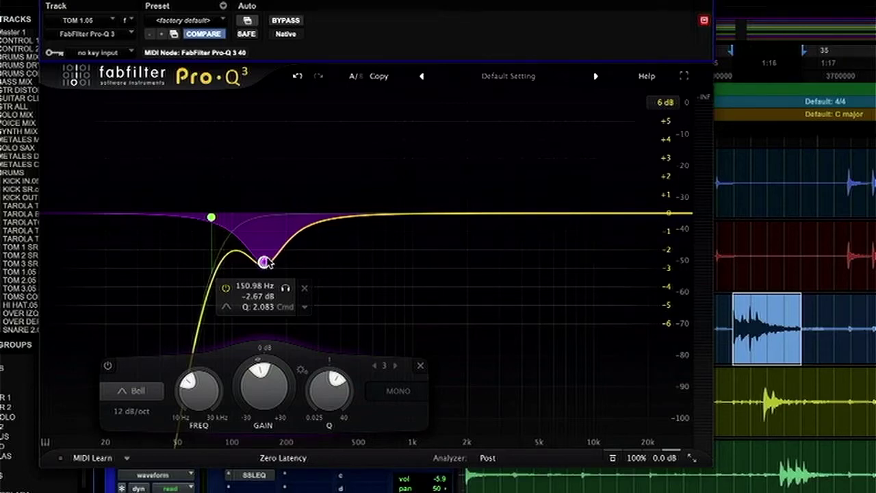
# Step: Set the 151 Hz bell's gain to about -2.40 dB and compare the band on and off during playback
pyautogui.moveTo(266, 262); pyautogui.dragTo(266, 257)
pyautogui.press('space')
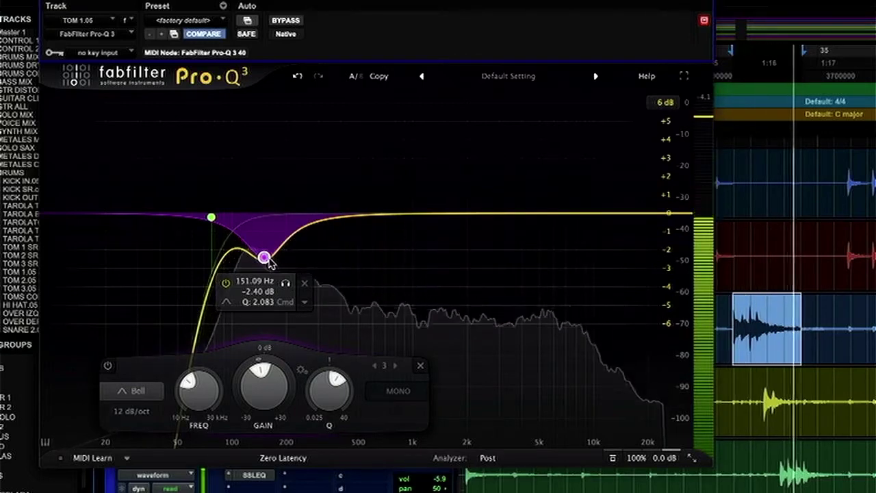
pyautogui.click(227, 284)
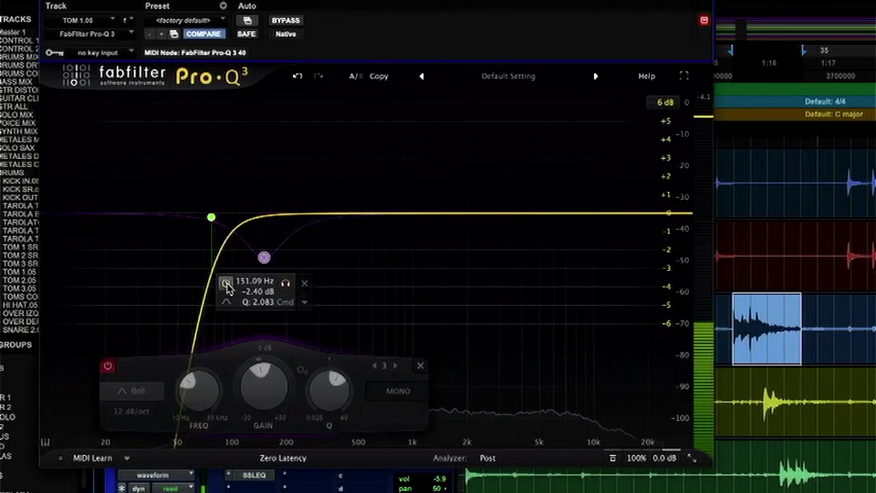
pyautogui.click(227, 283)
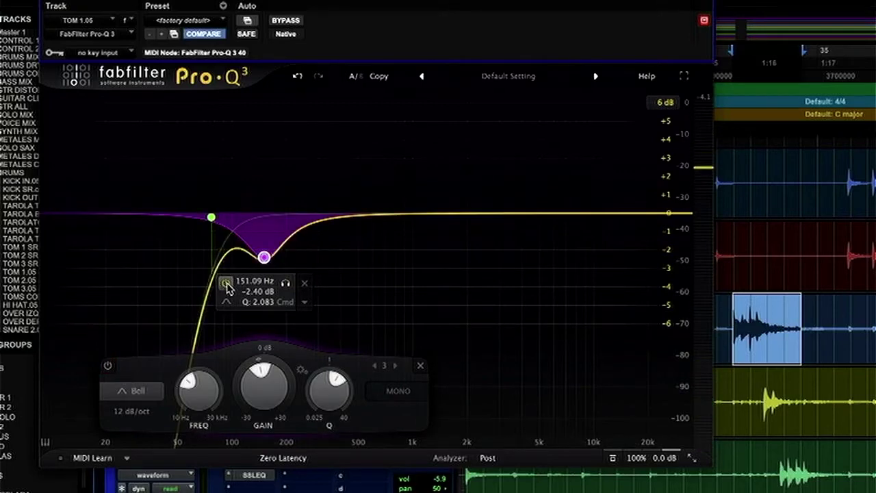
pyautogui.click(226, 283)
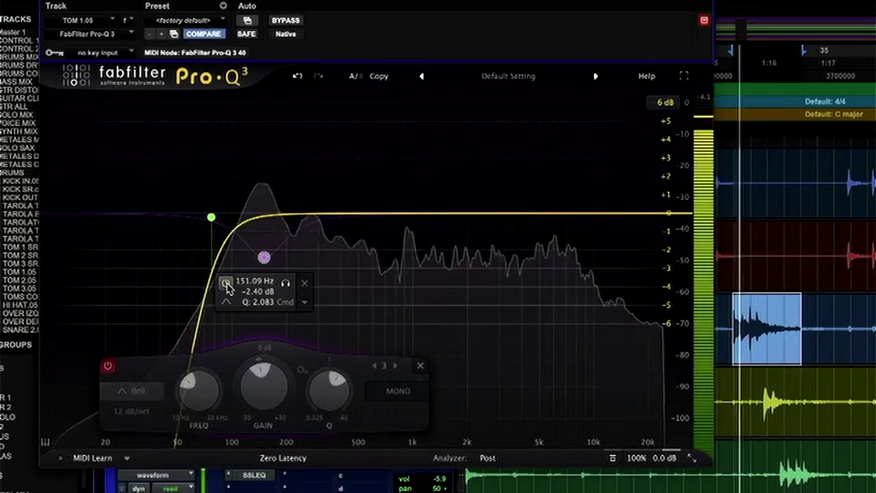
pyautogui.click(226, 283)
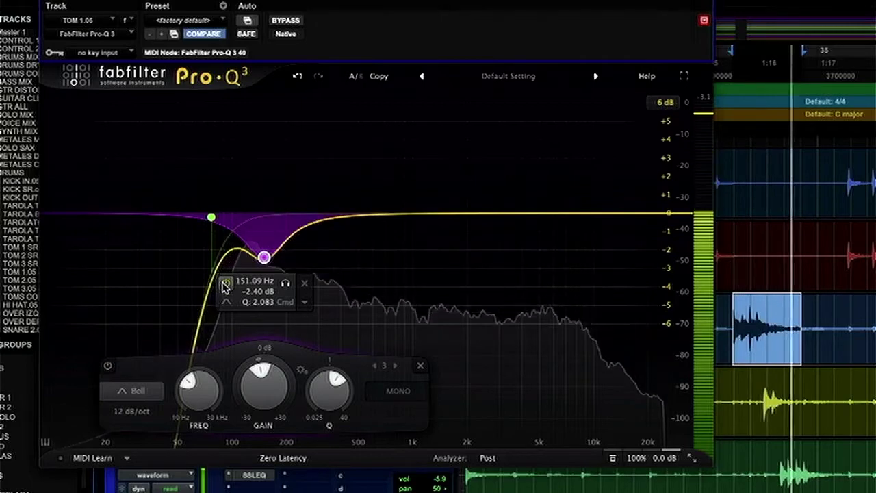
pyautogui.press('space')
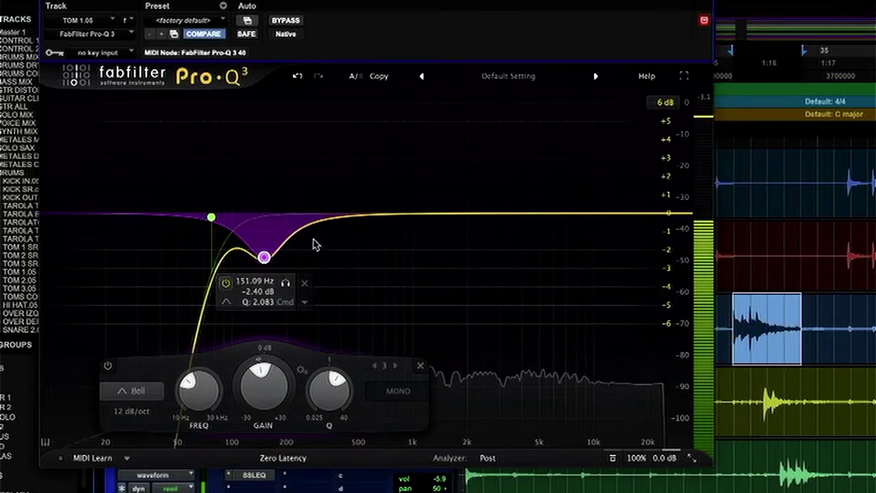
# Step: Add a bell band boosted 4.76 dB at about 254 Hz, solo it during playback and narrow its Q to about 5.69
pyautogui.moveTo(351, 218); pyautogui.dragTo(324, 132)
pyautogui.scroll(5, 350, 235)
pyautogui.press('space')
pyautogui.click(325, 151)
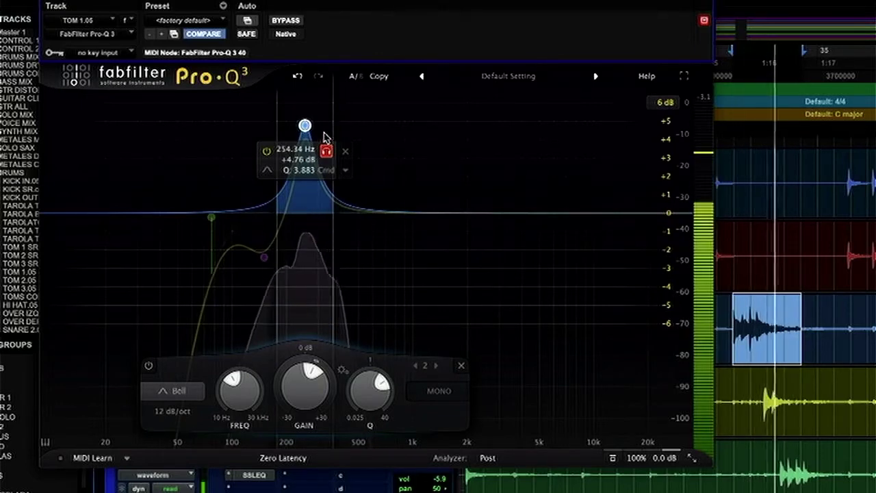
pyautogui.moveTo(325, 136)
pyautogui.mouseDown()
pyautogui.moveTo(327, 125)
pyautogui.moveTo(326, 148)
pyautogui.mouseUp()
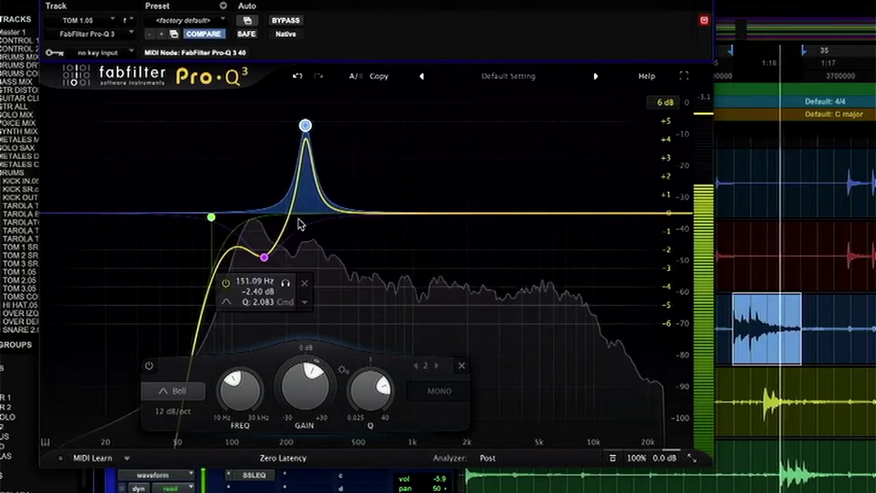
# Step: Turn the 254 Hz boost into a cut of about -2.68 dB and ease the 151 Hz cut to about -1.96 dB
pyautogui.moveTo(311, 370)
pyautogui.moveTo(312, 370); pyautogui.dragTo(306, 370)
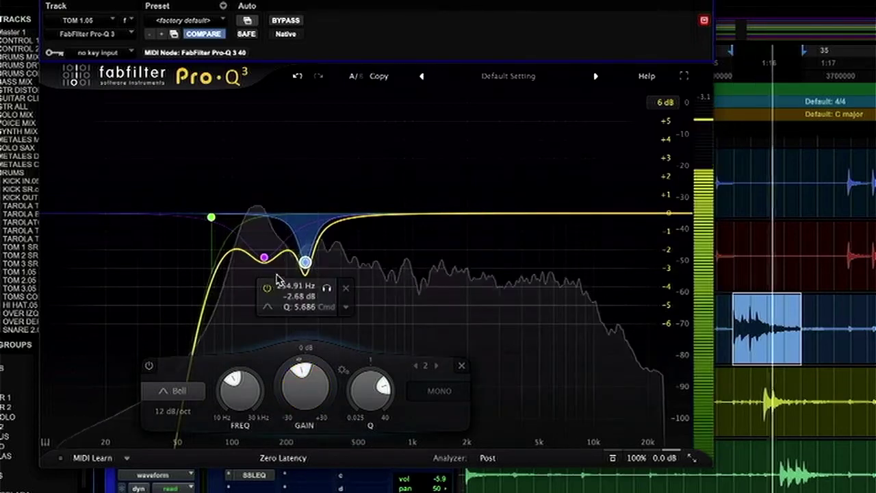
pyautogui.click(264, 255)
pyautogui.moveTo(264, 255); pyautogui.dragTo(264, 249)
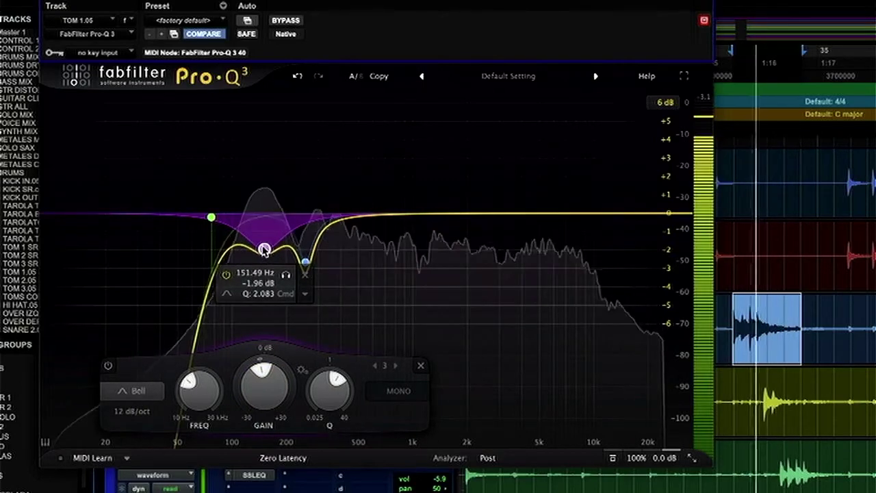
# Step: Move the 254 Hz cut to about 269 Hz at -3.83 dB with a Q of 5.321 and compare it on and off
pyautogui.click(305, 263)
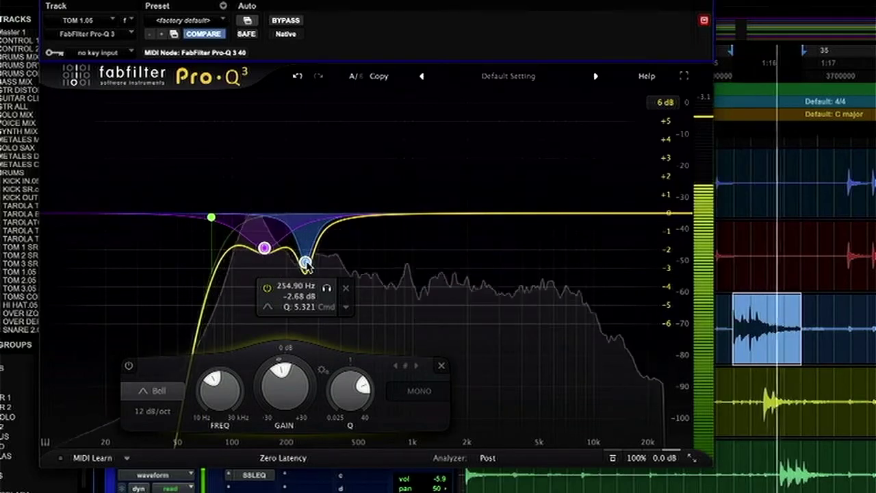
pyautogui.moveTo(306, 263); pyautogui.dragTo(329, 288)
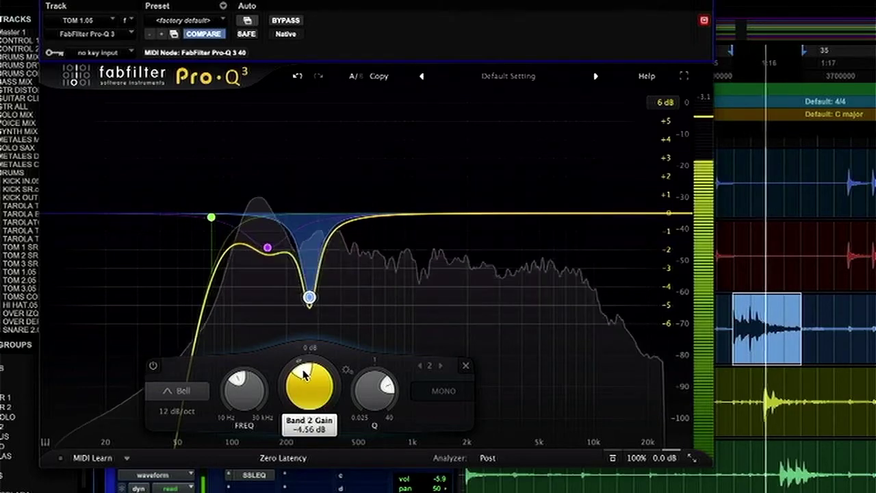
pyautogui.moveTo(331, 308)
pyautogui.click(272, 310)
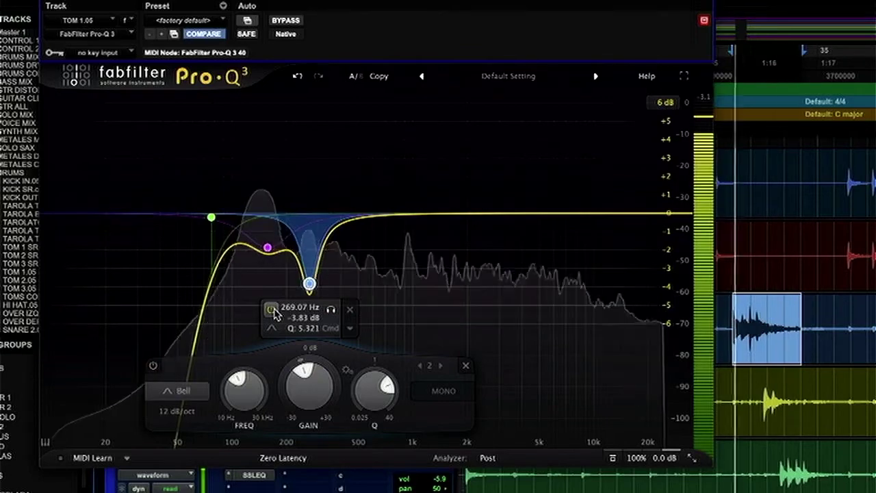
# Step: Add a fourth bell band and sweep it in solo to about 575 Hz, boosted 4.75 dB with a Q of 3.583
pyautogui.moveTo(372, 214); pyautogui.dragTo(384, 173)
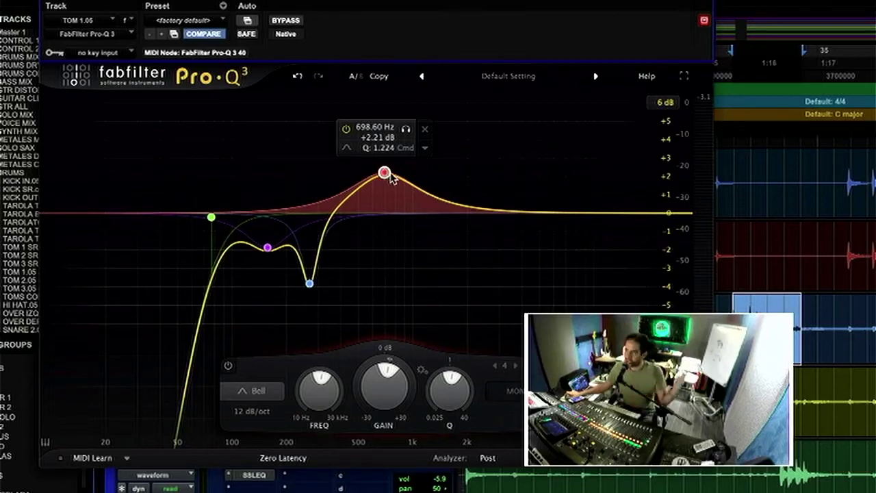
pyautogui.moveTo(387, 175); pyautogui.dragTo(356, 149)
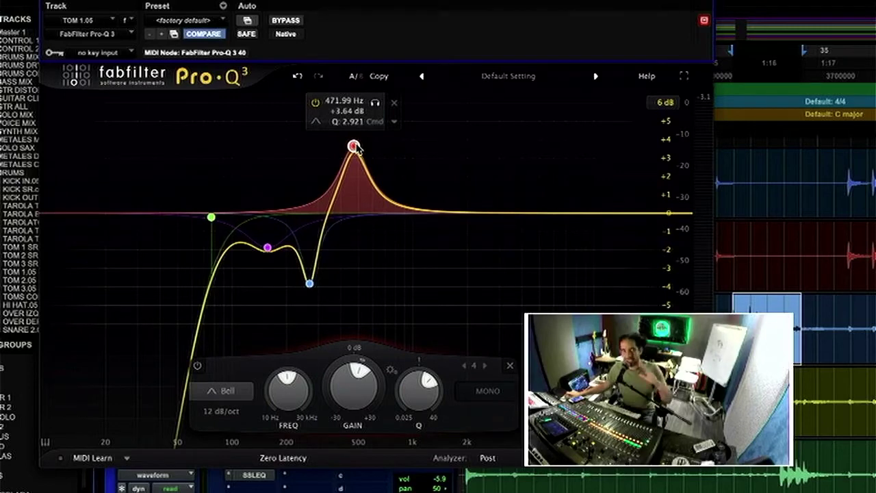
pyautogui.click(375, 103)
pyautogui.press('space')
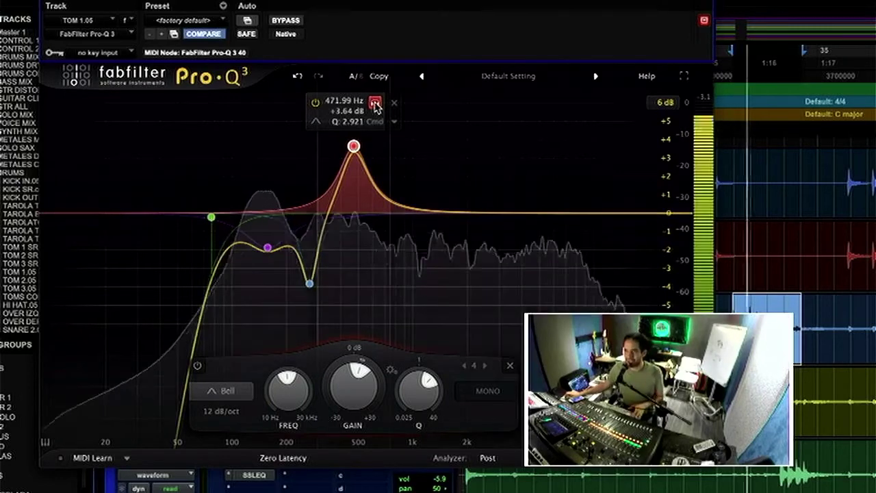
pyautogui.moveTo(375, 102); pyautogui.dragTo(384, 109)
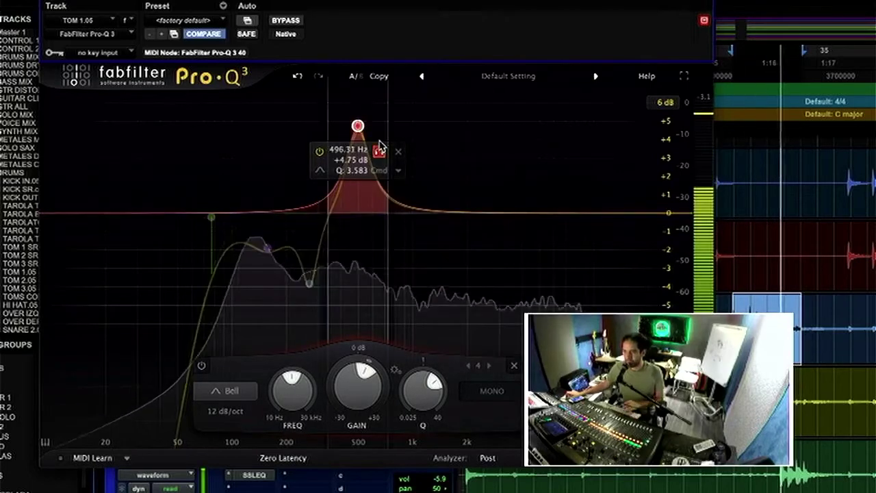
pyautogui.moveTo(380, 146); pyautogui.dragTo(393, 140)
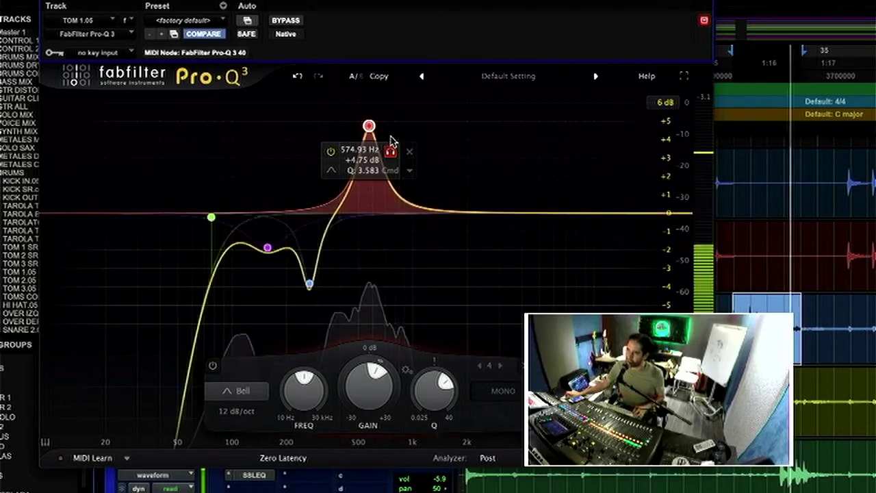
# Step: Widen the Q of the 575 Hz bell and turn its boost into a cut of about -8.74 dB
pyautogui.scroll(4, 448, 388)
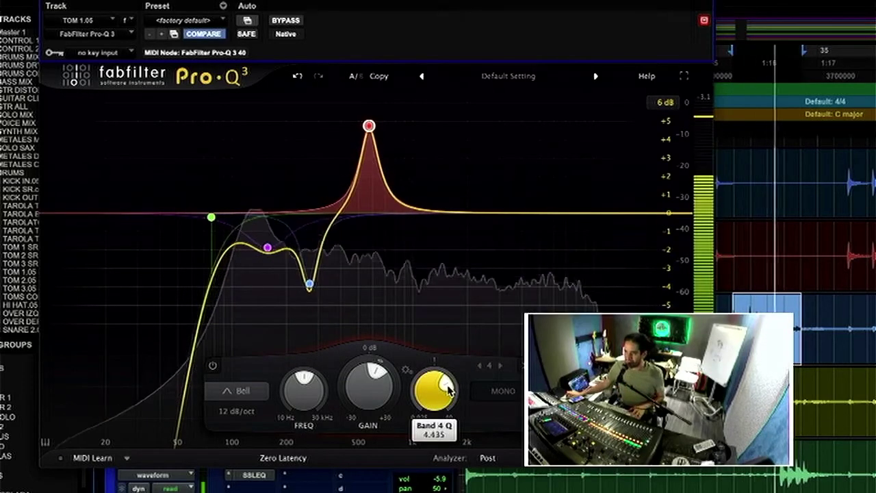
pyautogui.scroll(-10, 448, 388)
pyautogui.moveTo(370, 156)
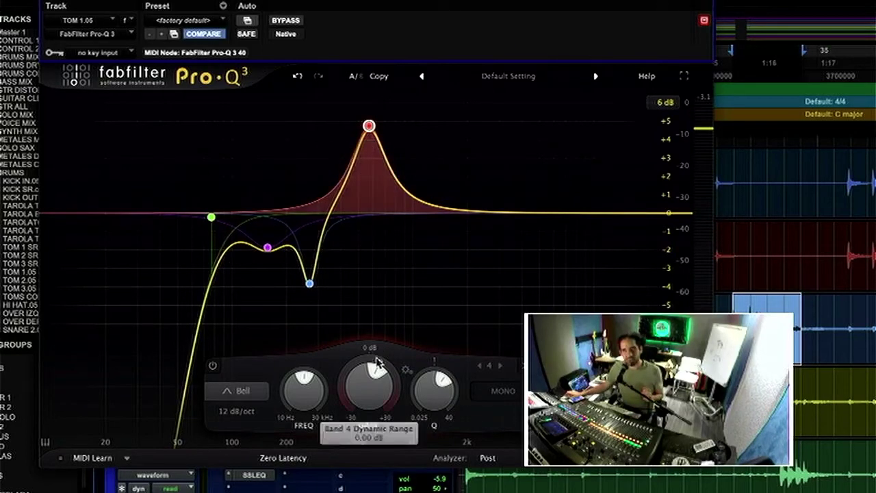
pyautogui.scroll(-10, 373, 370)
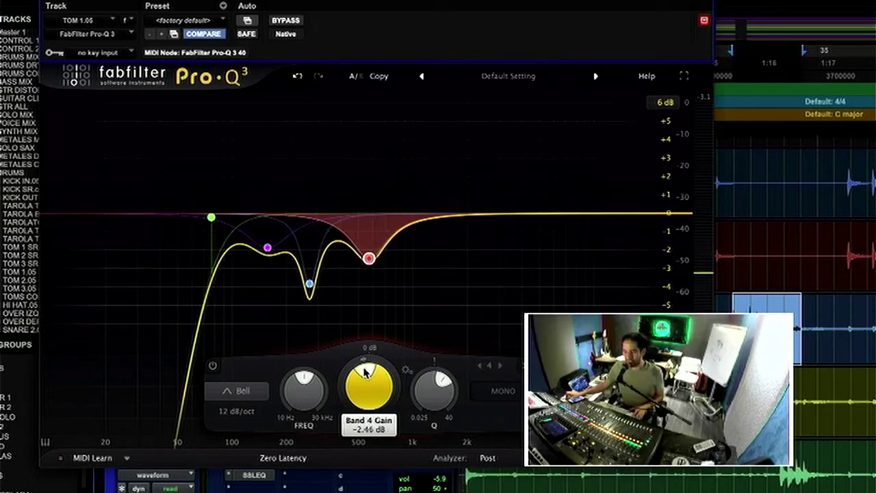
pyautogui.scroll(-4, 366, 372)
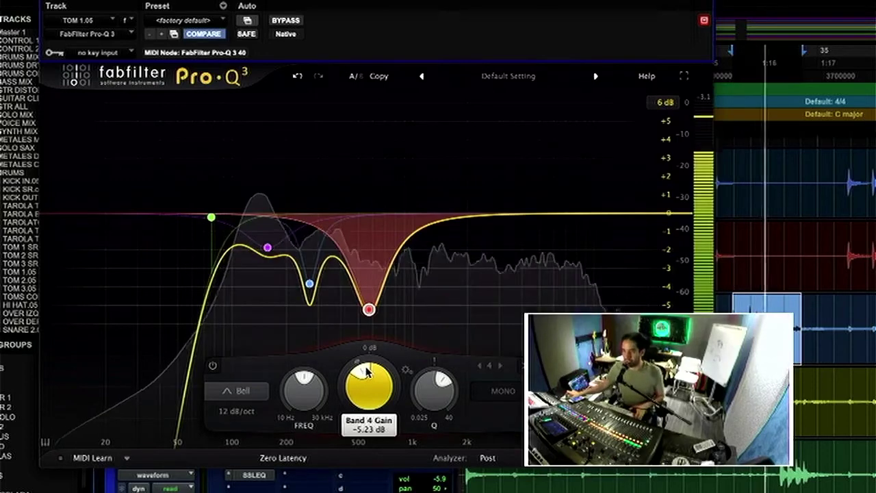
pyautogui.scroll(1, 367, 371)
pyautogui.scroll(1, 368, 372)
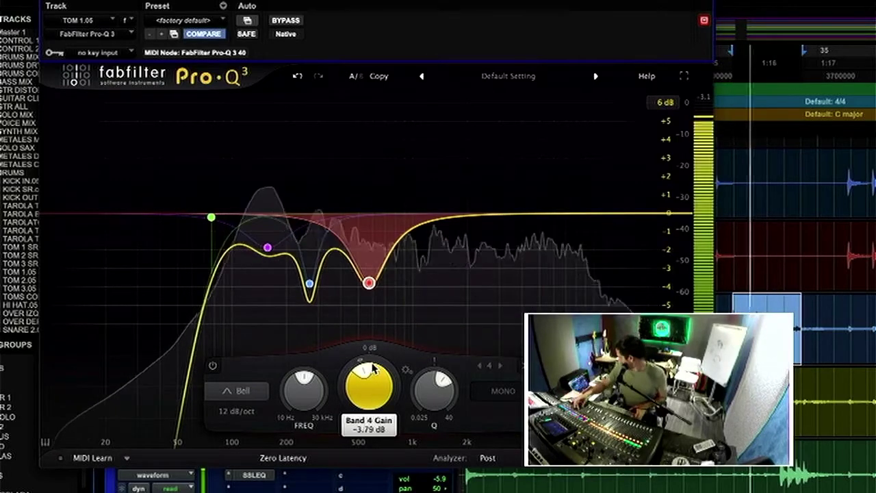
pyautogui.moveTo(372, 365); pyautogui.dragTo(363, 379)
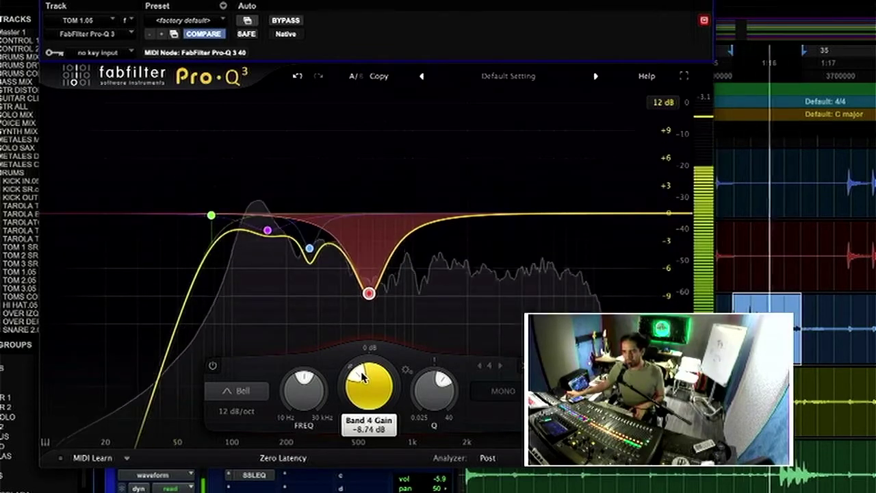
# Step: Compare the tom loop with the whole EQ bypassed and active during playback, leaving the EQ active
pyautogui.click(286, 21)
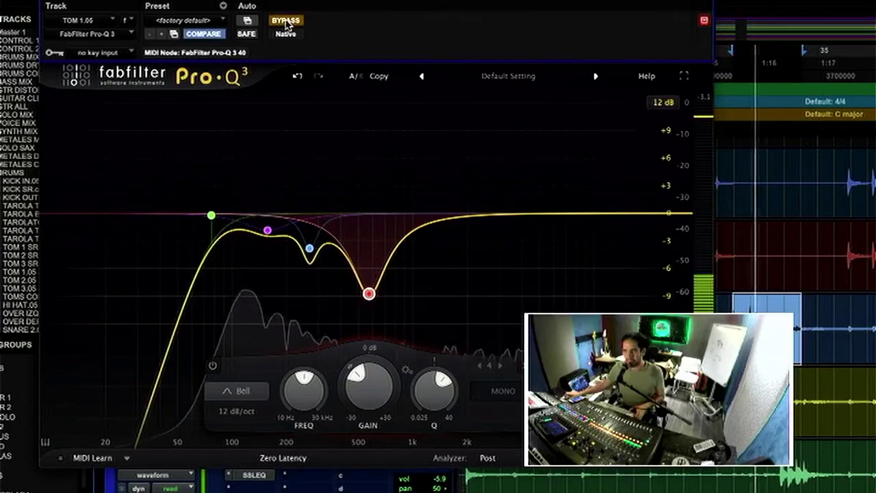
pyautogui.click(286, 21)
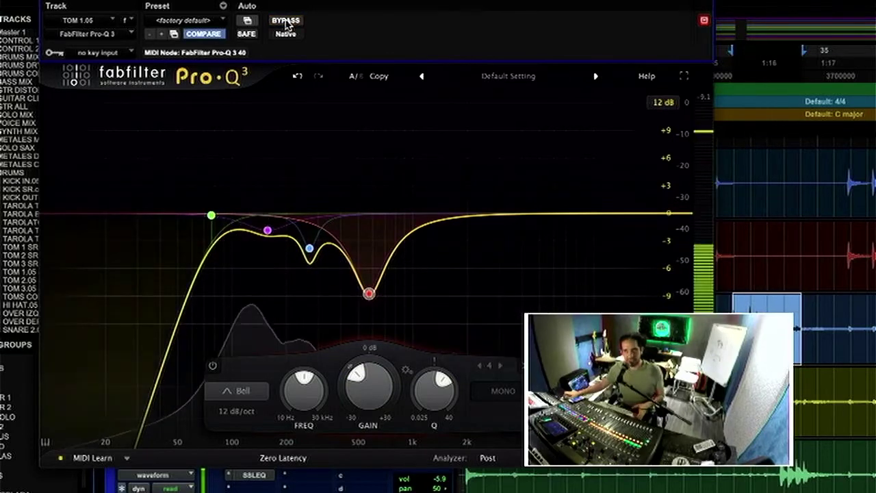
pyautogui.click(285, 21)
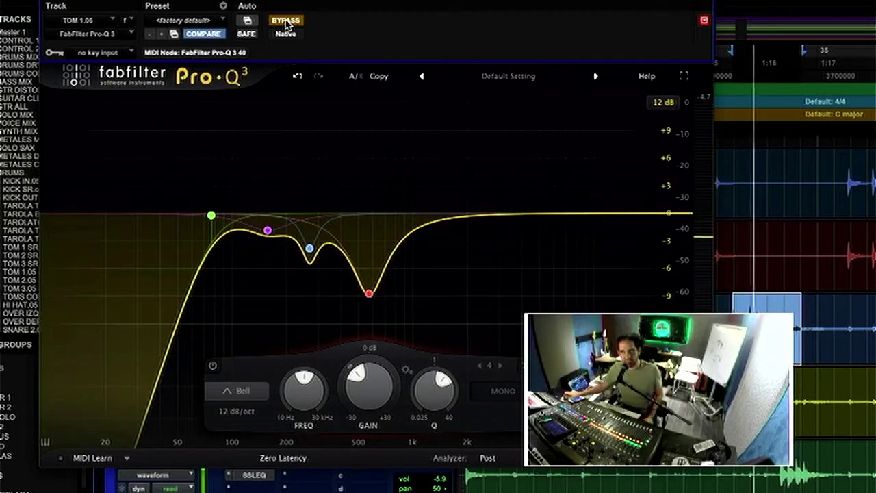
pyautogui.click(285, 20)
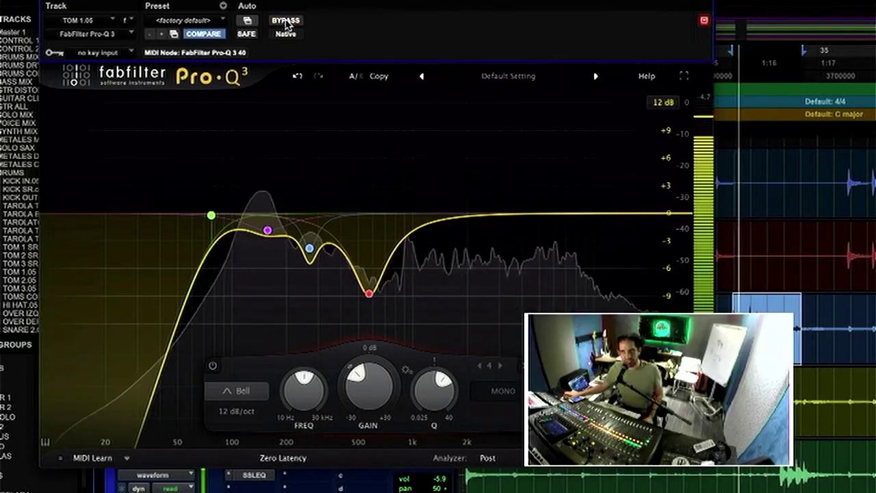
pyautogui.click(285, 21)
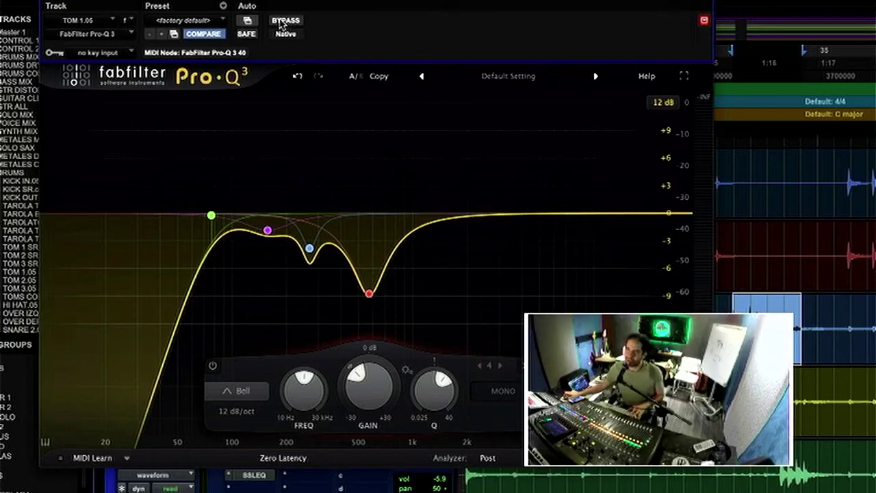
pyautogui.press('space')
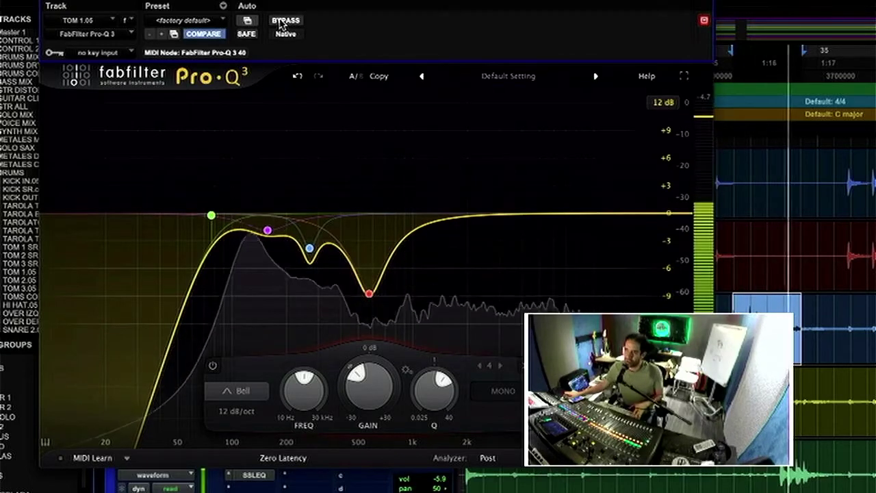
pyautogui.click(285, 21)
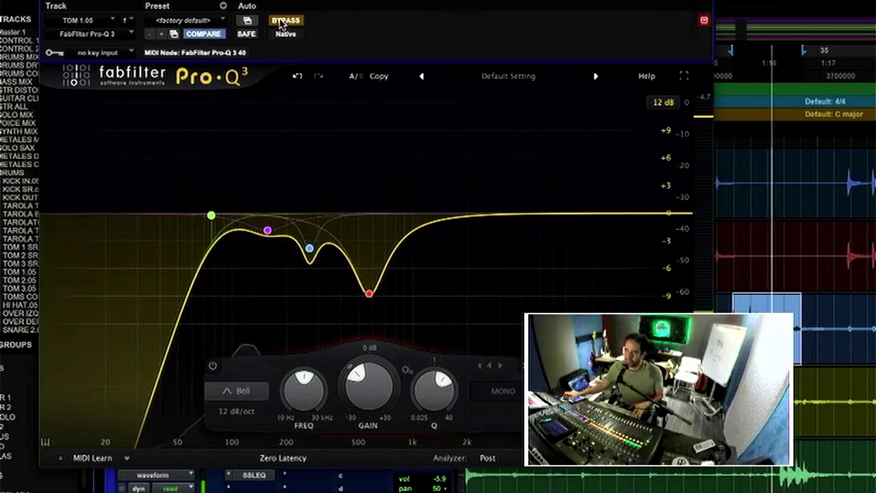
pyautogui.click(284, 20)
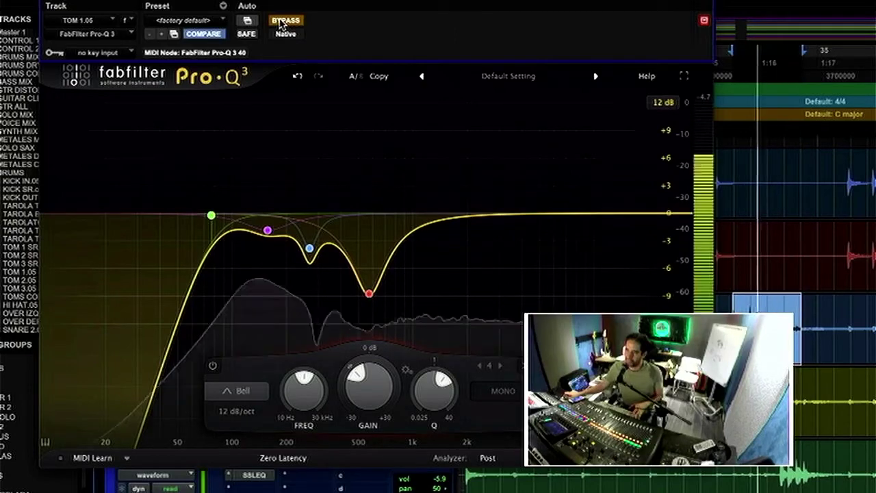
pyautogui.press('space')
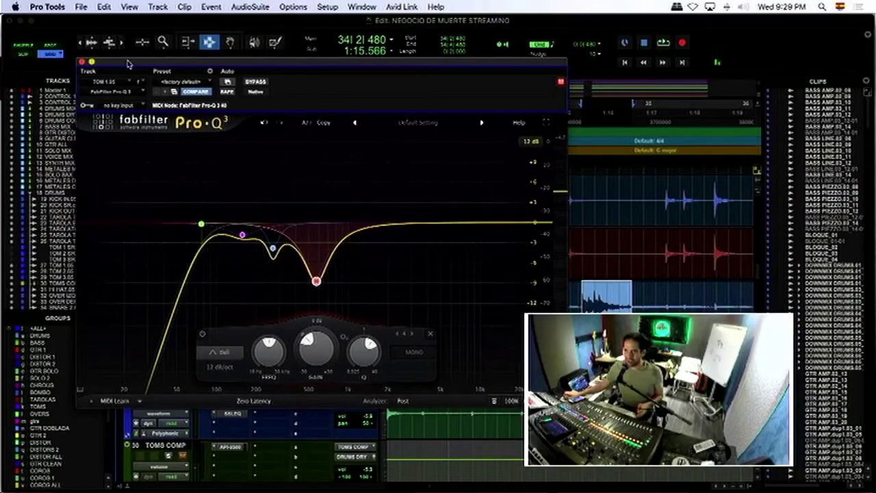
# Step: Move the EQ window clear of the inserts and open the original Pro-Q 3 following the C1 gate on TOM 1.05
pyautogui.moveTo(182, 26); pyautogui.dragTo(451, 60)
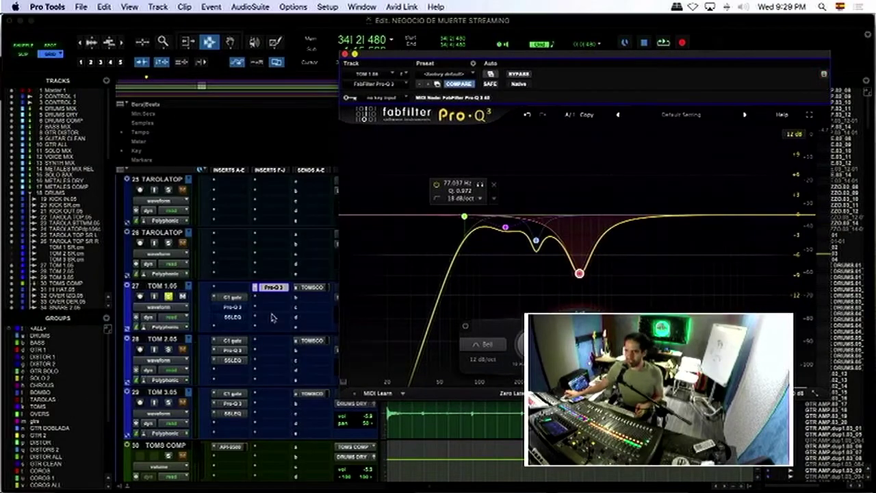
pyautogui.click(233, 308)
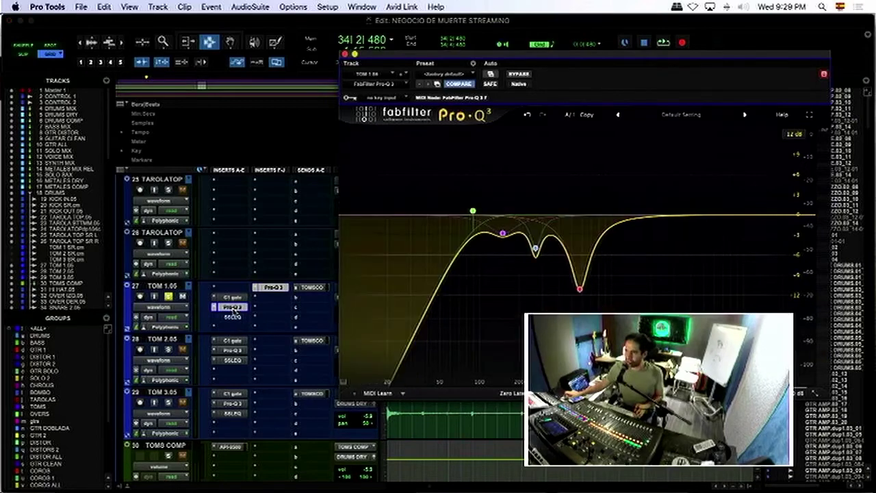
# Step: Compare the curves of the new Pro-Q 3 and the original Pro-Q 3 on TOM 1.05, alternating between them and ending on the original
pyautogui.click(273, 289)
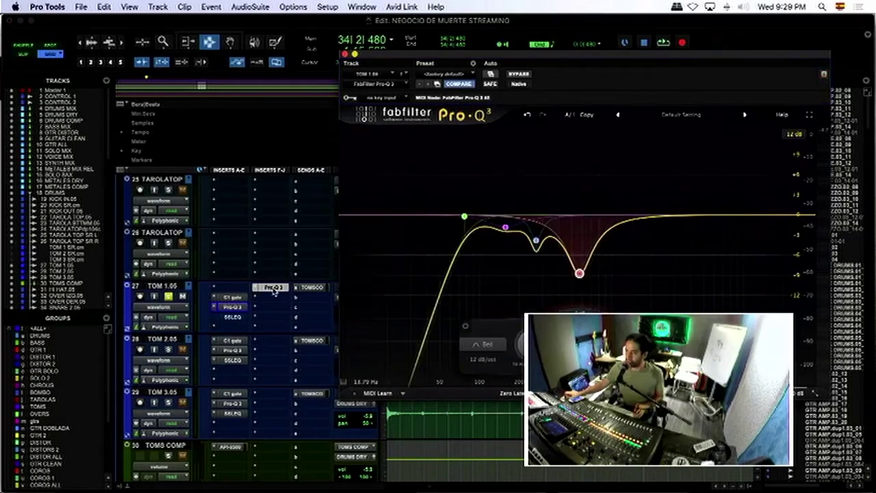
pyautogui.click(230, 308)
pyautogui.click(274, 289)
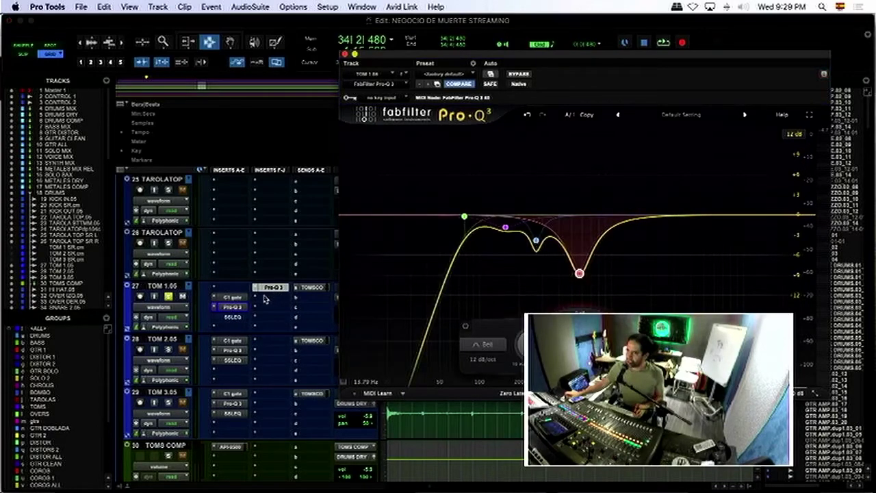
pyautogui.click(239, 309)
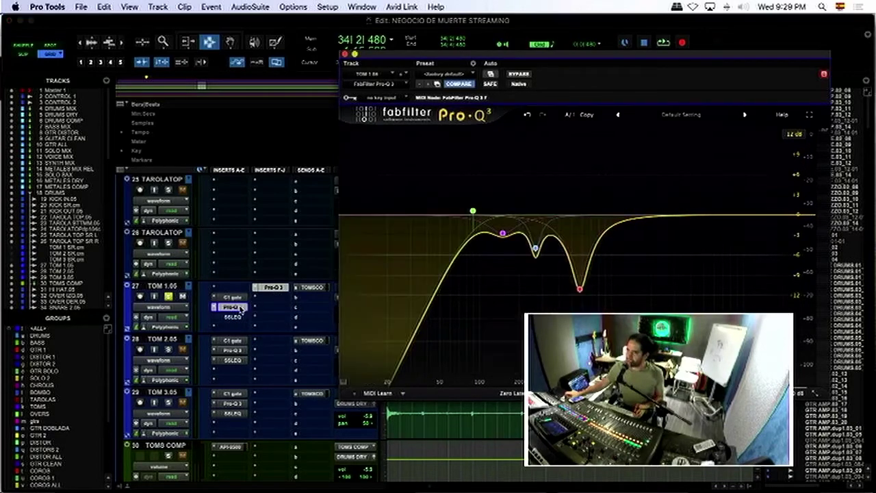
pyautogui.click(275, 289)
pyautogui.click(239, 308)
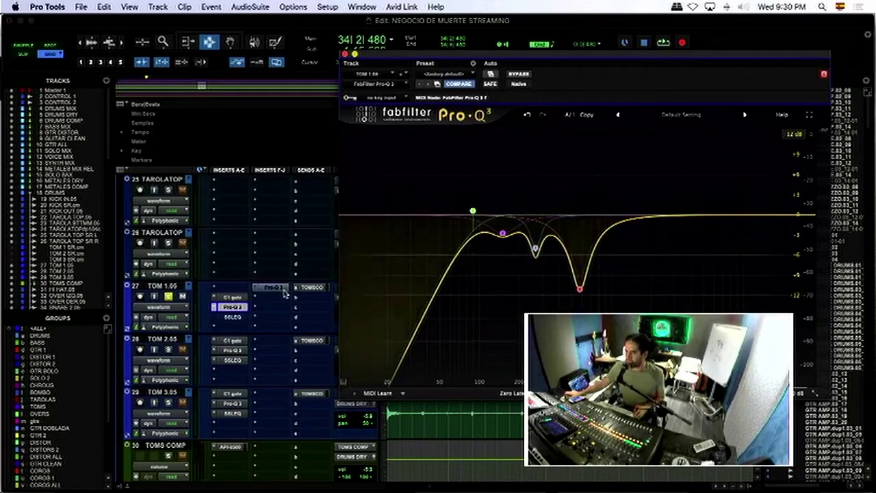
# Step: Play the tom loop with only the original or only the new Pro-Q 3 active, leaving the new one bypassed and the original active
pyautogui.press('space')
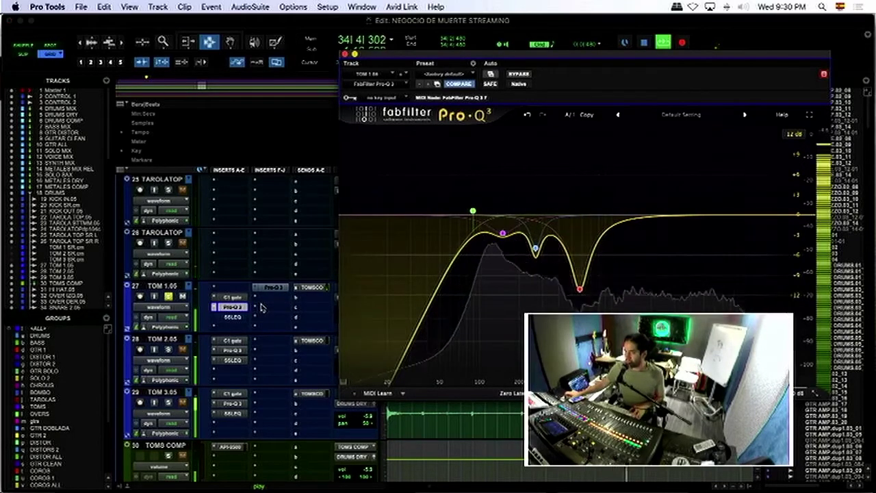
pyautogui.press('space')
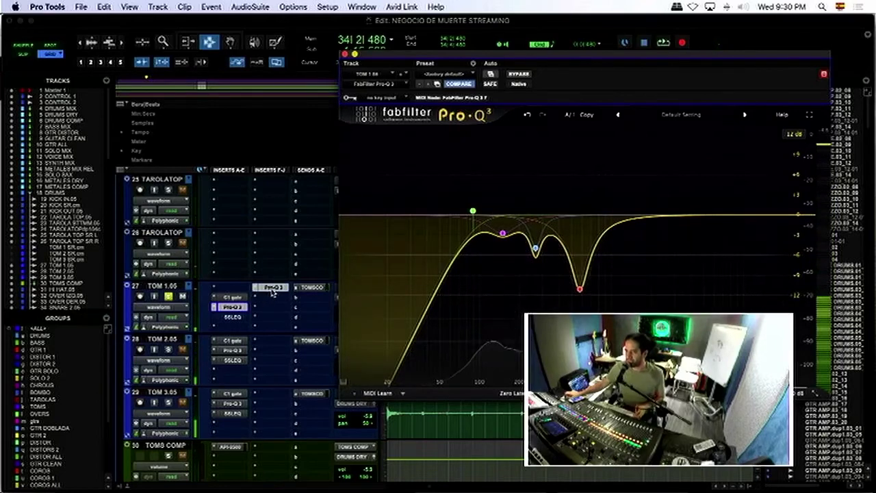
pyautogui.press('space')
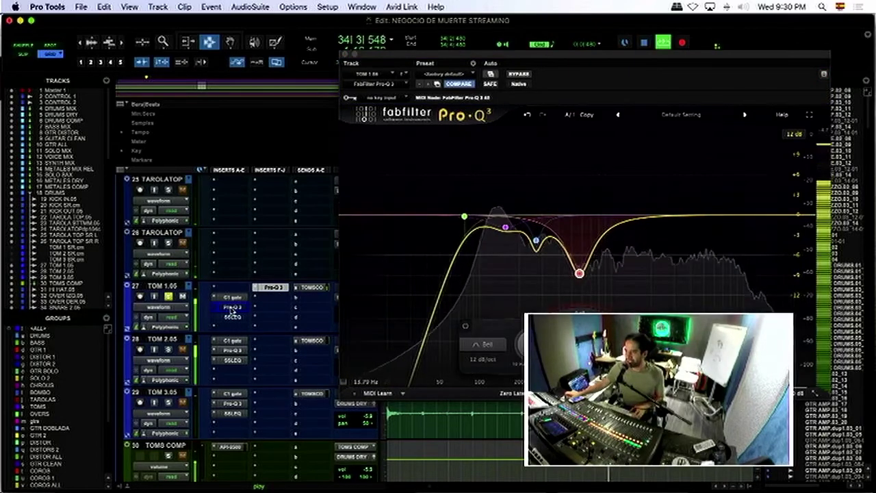
pyautogui.press('space')
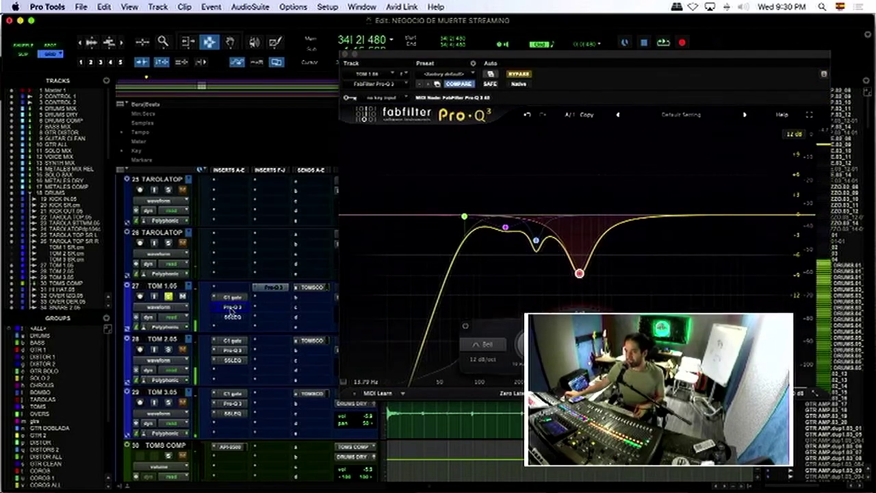
pyautogui.press('space')
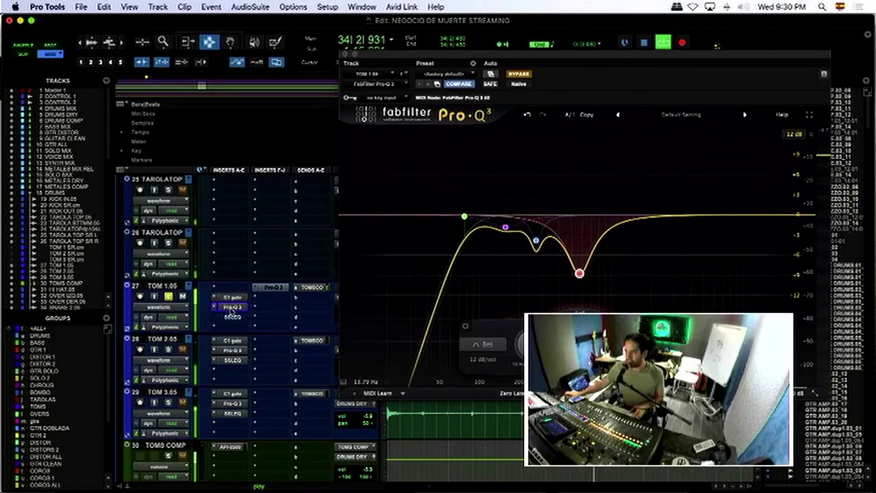
pyautogui.press('space')
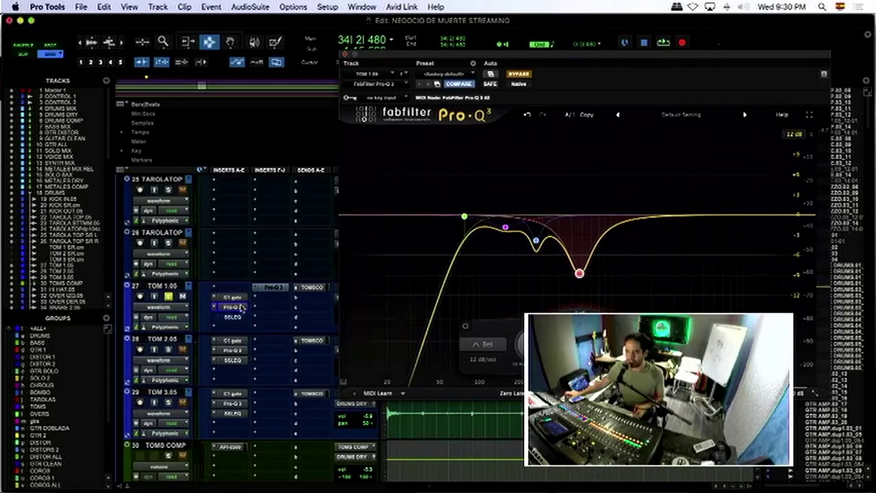
# Step: Reopen the original Pro-Q 3 on TOM 1.05, then return to the bypassed new Pro-Q 3 to check its curve again
pyautogui.click(241, 308)
pyautogui.click(269, 290)
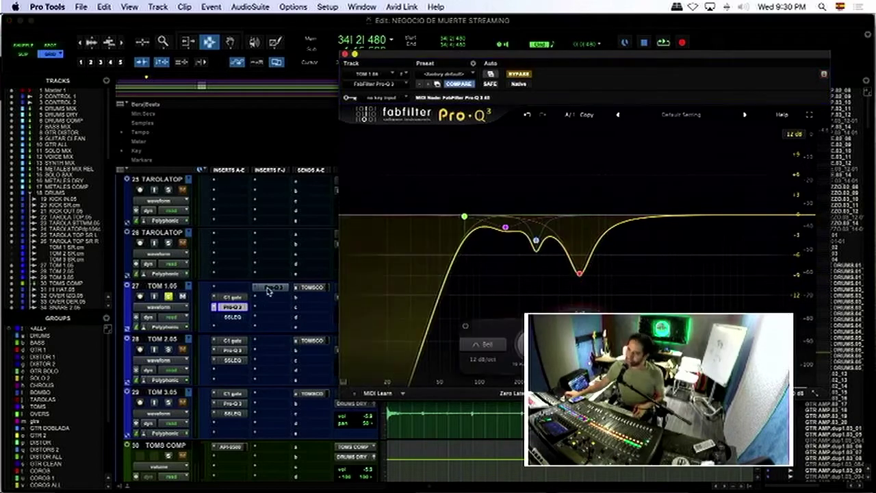
pyautogui.click(257, 289)
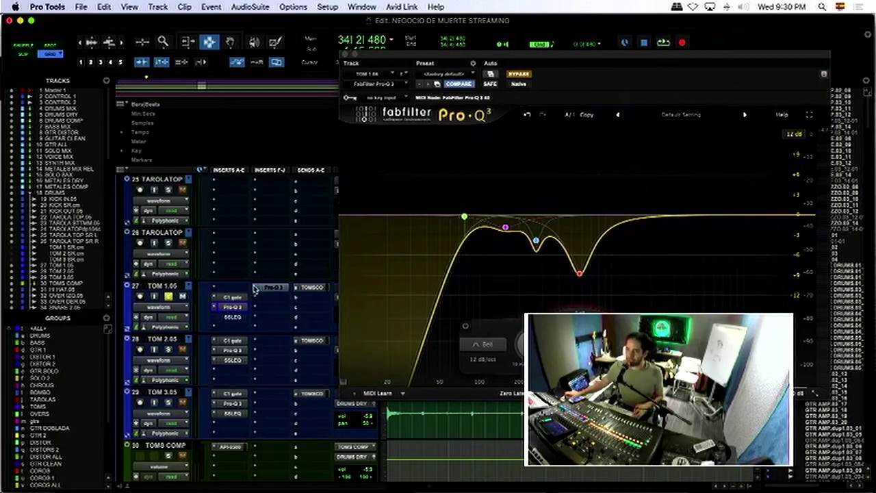
# Step: Remove the Pro-Q 3 from TOM 1.05's second insert column and open the track's SSLEQ plug-in
pyautogui.click(255, 288)
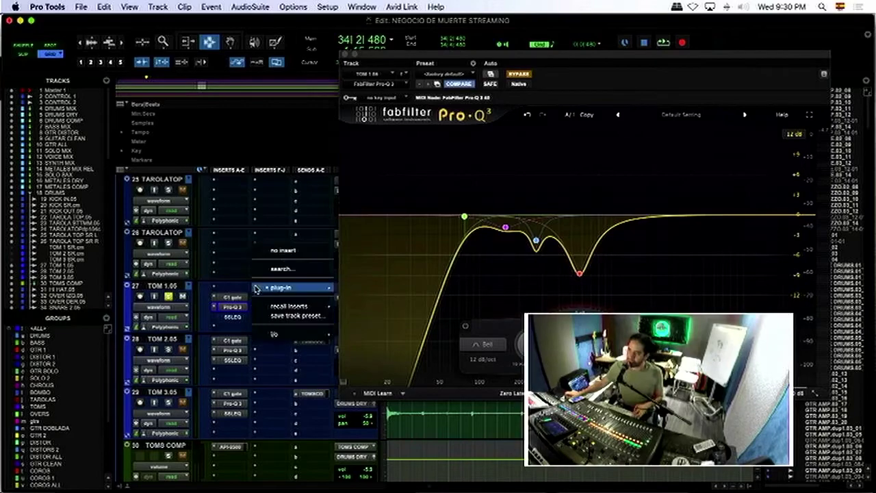
pyautogui.click(274, 251)
pyautogui.click(232, 317)
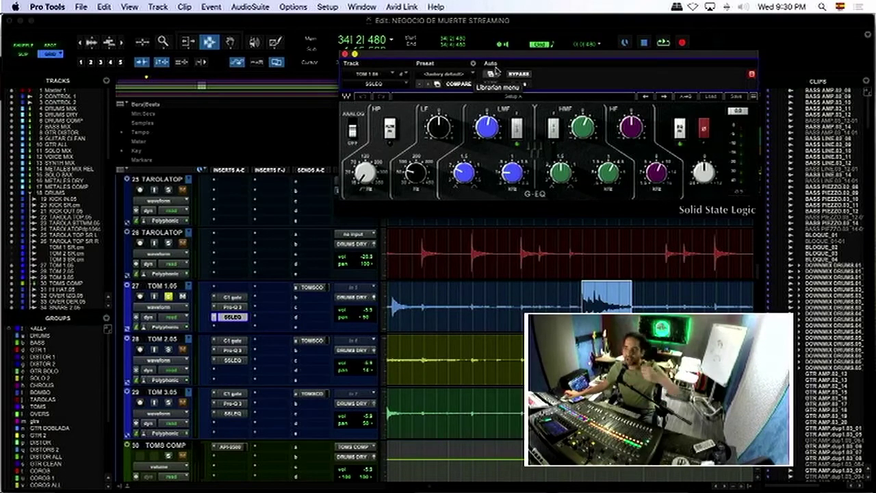
# Step: Compare the selected TOM 1.05 hit with the track's inserts active and bypassed, closing the SSLEQ window
pyautogui.press('space')
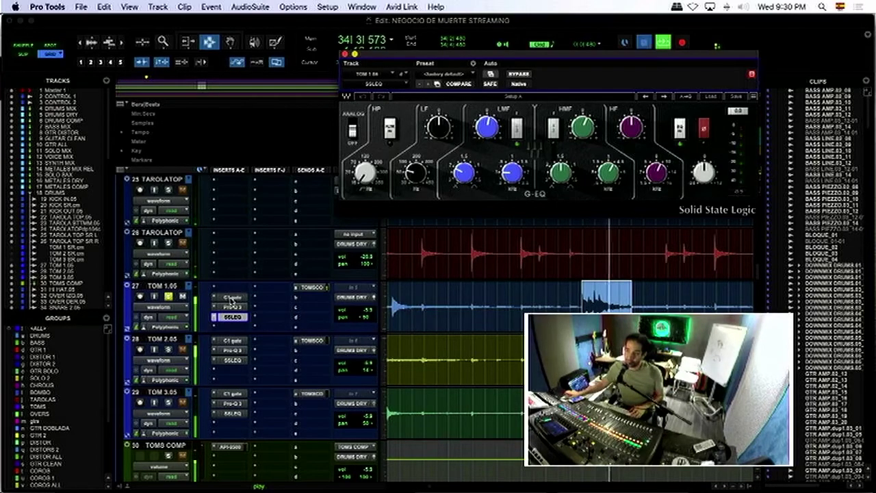
pyautogui.press('space')
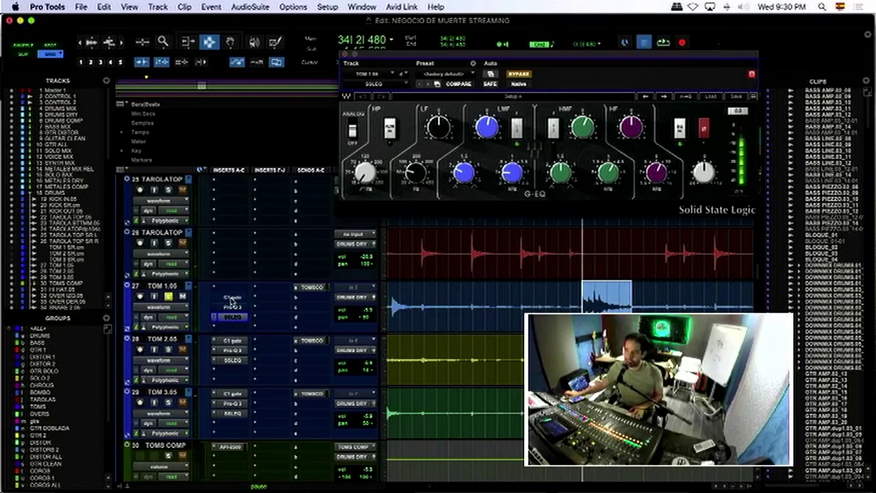
pyautogui.press('space')
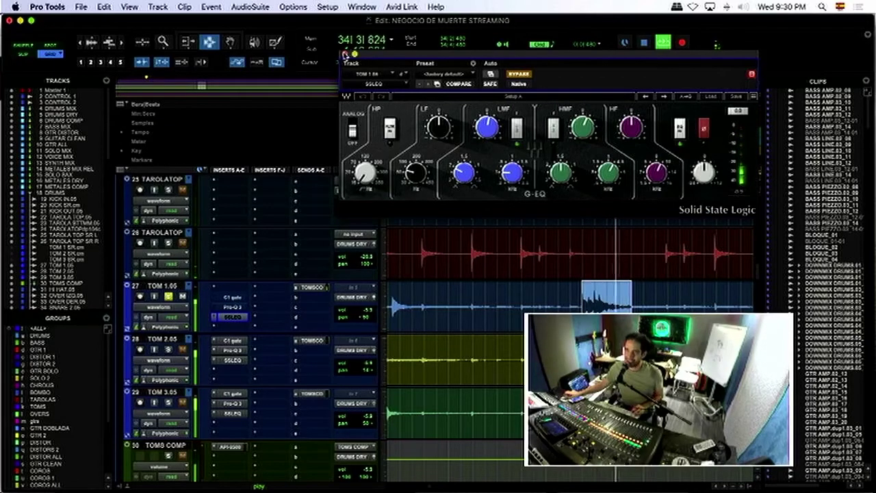
pyautogui.click(345, 54)
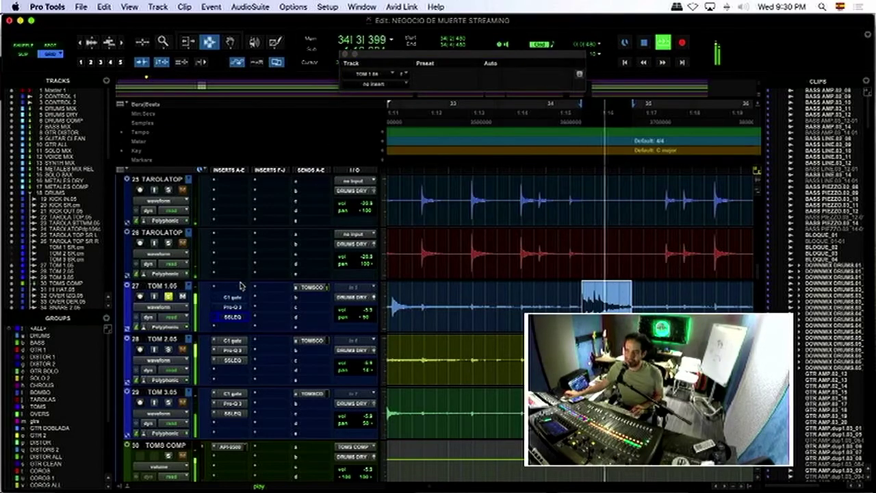
pyautogui.press('space')
pyautogui.press('space')
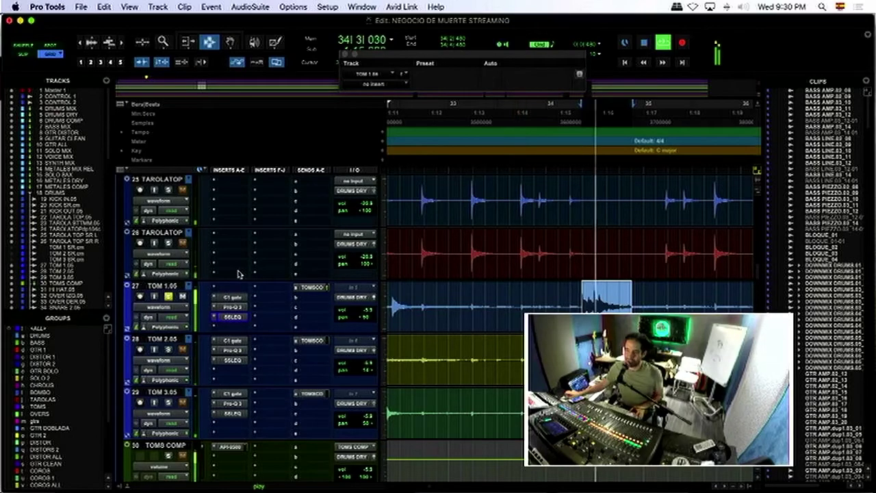
# Step: Audition TOM 1.05 from 34|1|000 with its inserts bypassed and active, and clear the track's solo
pyautogui.click(549, 308)
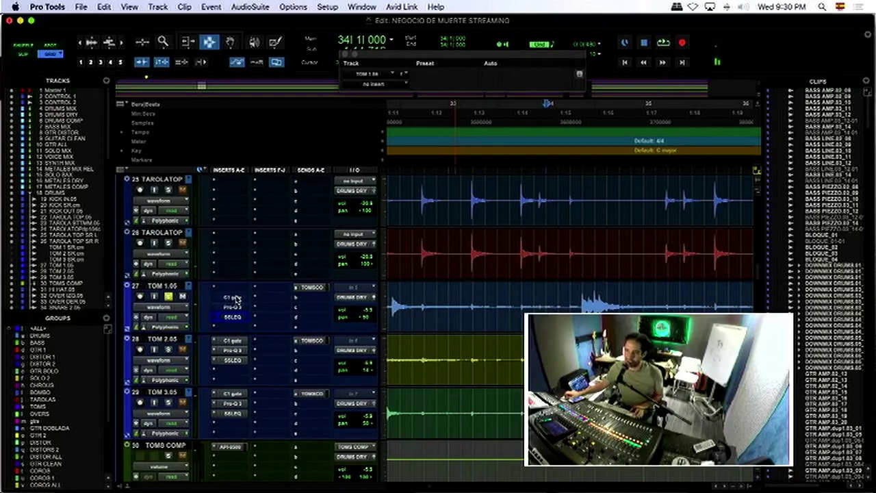
pyautogui.press('space')
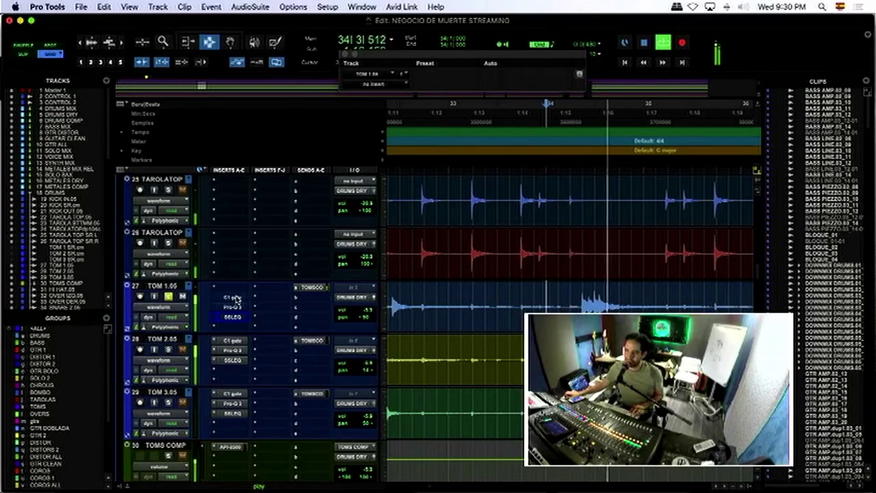
pyautogui.press('space')
pyautogui.press('space')
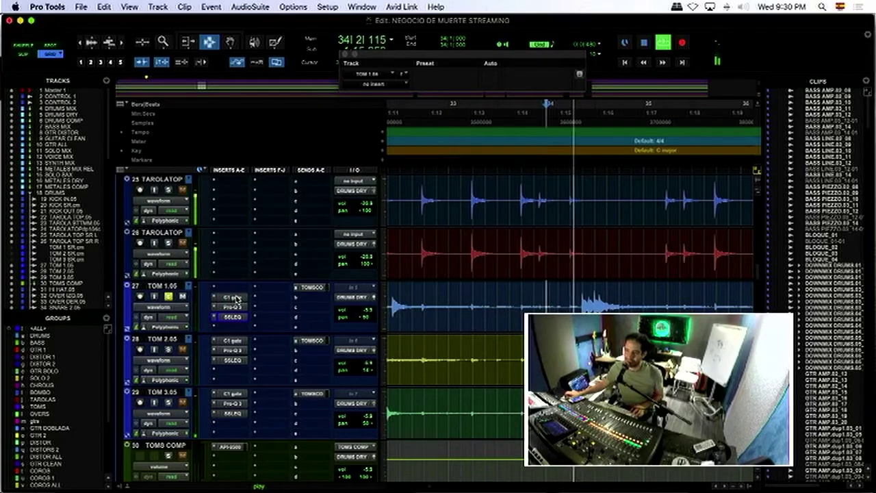
pyautogui.press('space')
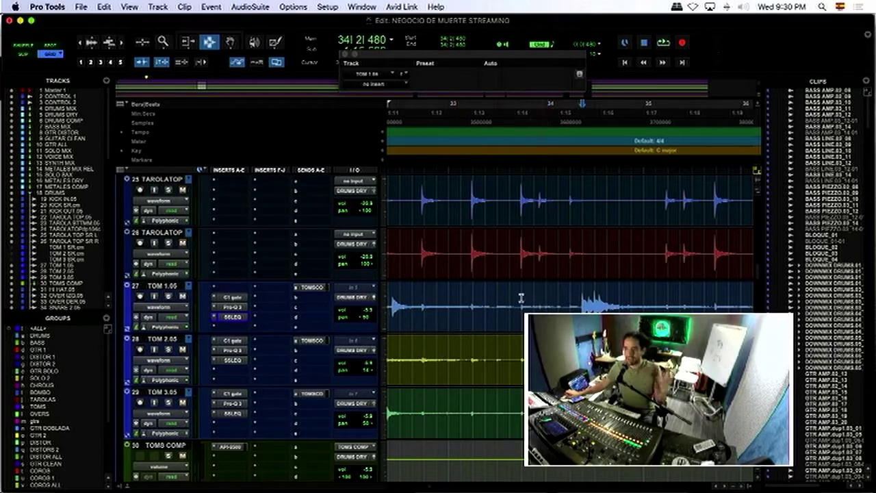
# Step: Review the Pro-Q 3 curve on TOM 1.05, close the plug-in, and play the passage from 34|2|480
pyautogui.click(232, 307)
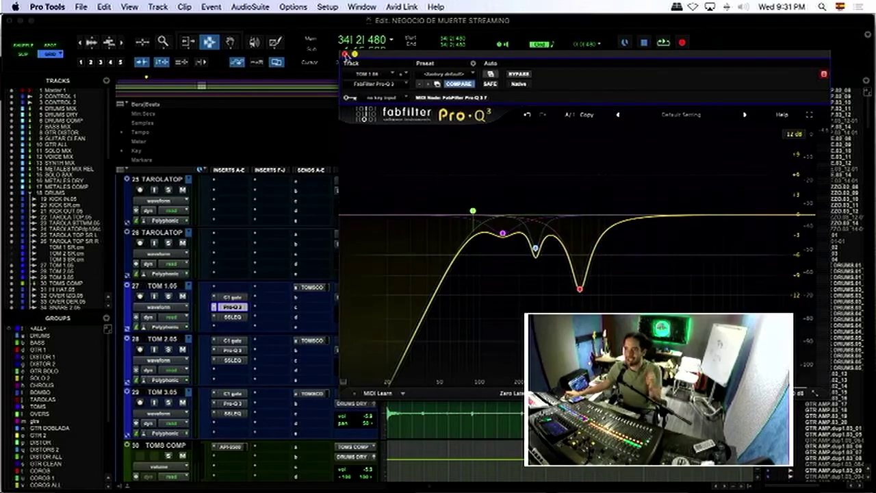
pyautogui.click(346, 54)
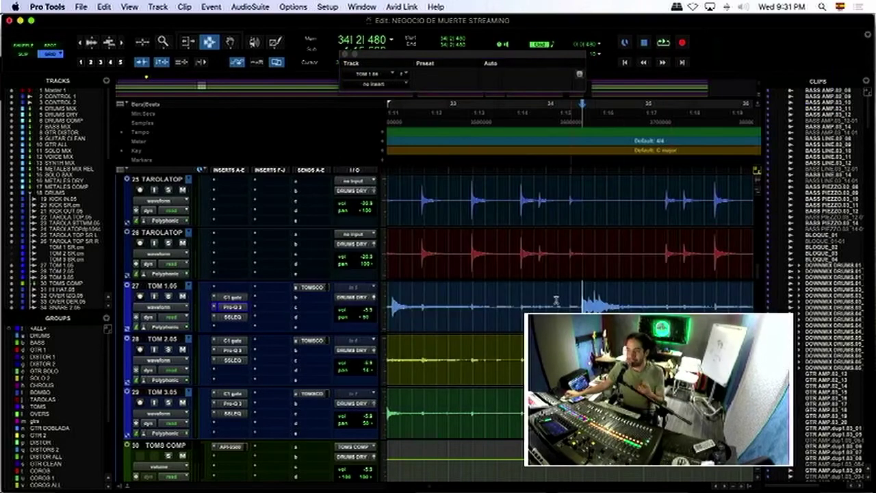
pyautogui.press('space')
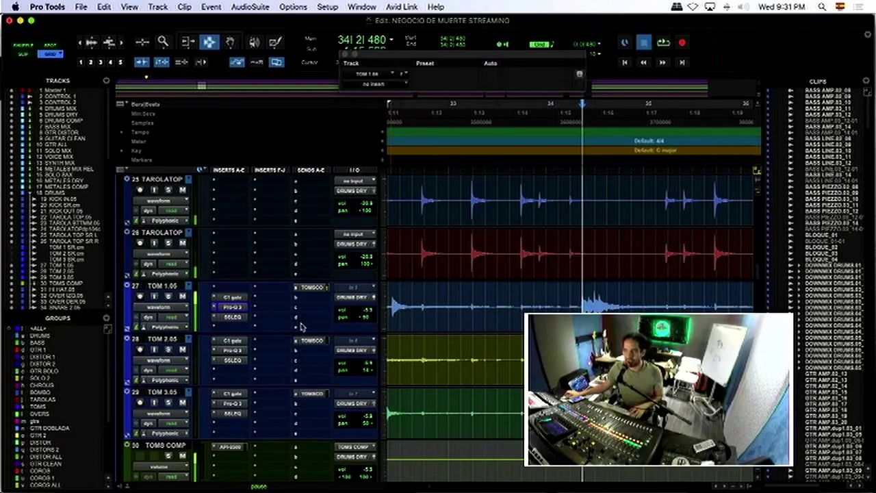
# Step: Solo the DRUMS folder track and play the drums from 34|2|480
pyautogui.scroll(15, 446, 294)
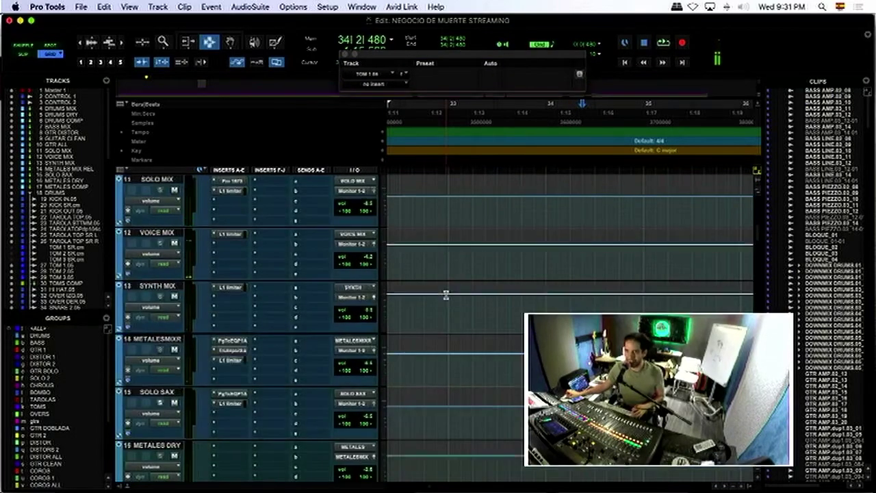
pyautogui.scroll(2, 445, 294)
pyautogui.scroll(-10, 444, 295)
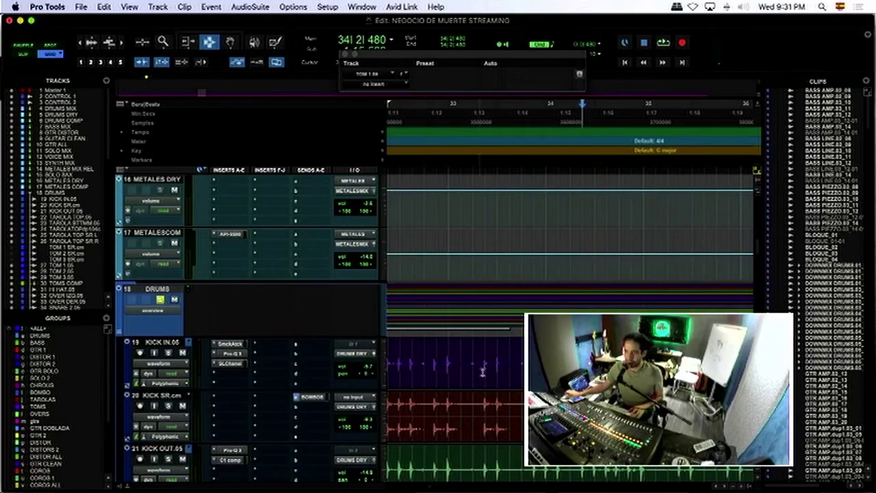
pyautogui.scroll(-3, 483, 370)
pyautogui.press('space')
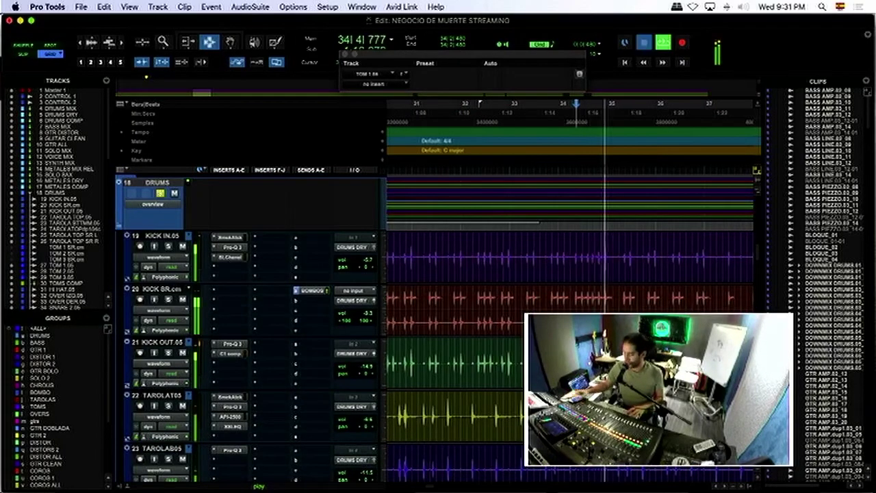
pyautogui.press('space')
pyautogui.press('space')
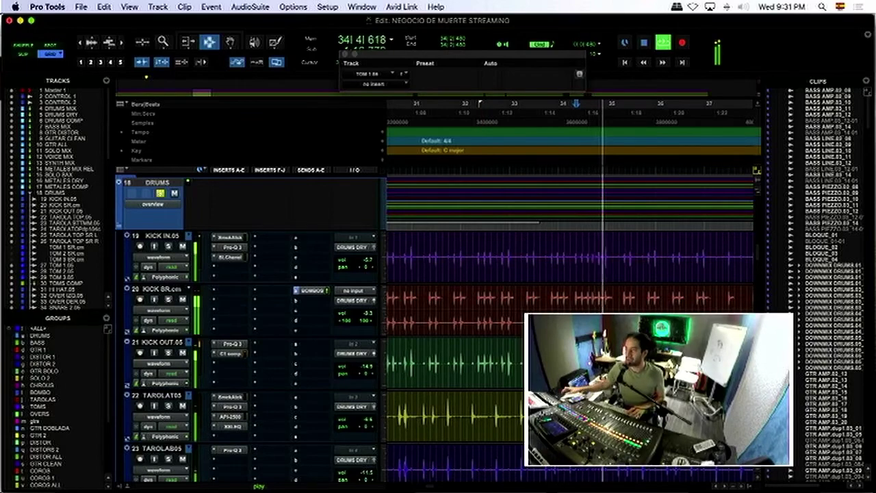
# Step: Play the drums from 33|3|480 through the tom fill and place the cursor at 34|1|480 on TOM 1.05
pyautogui.click(538, 383)
pyautogui.press('space')
pyautogui.scroll(-3, 538, 383)
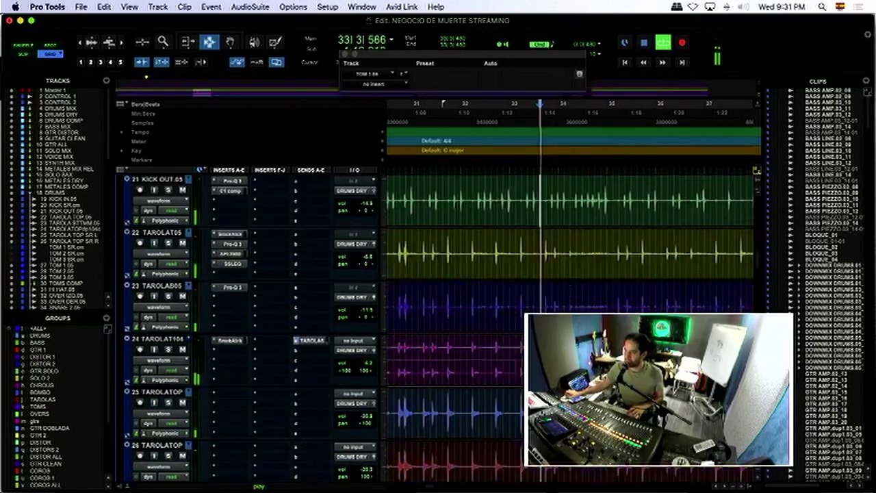
pyautogui.scroll(-5, 538, 383)
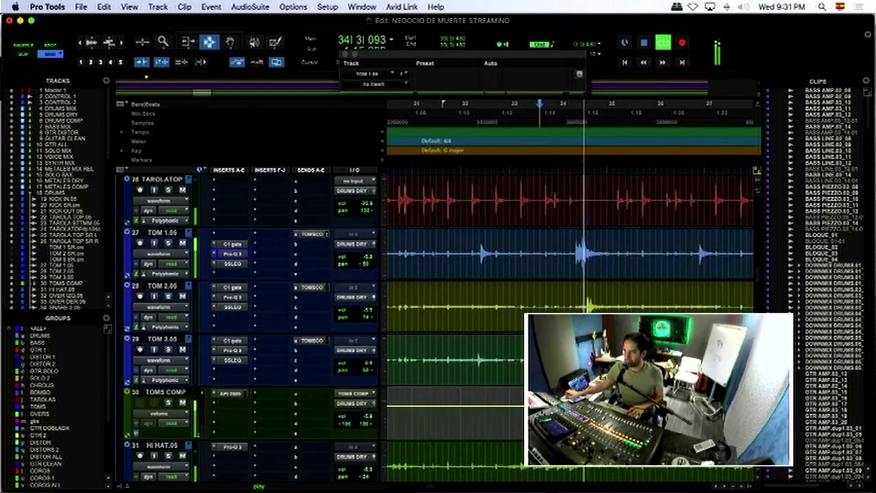
pyautogui.press('space')
pyautogui.click(563, 255)
# Step: Select the TOMS COMP track, examine the API-2500 compressor settings on it, and close the plug-in
pyautogui.scroll(-2, 452, 353)
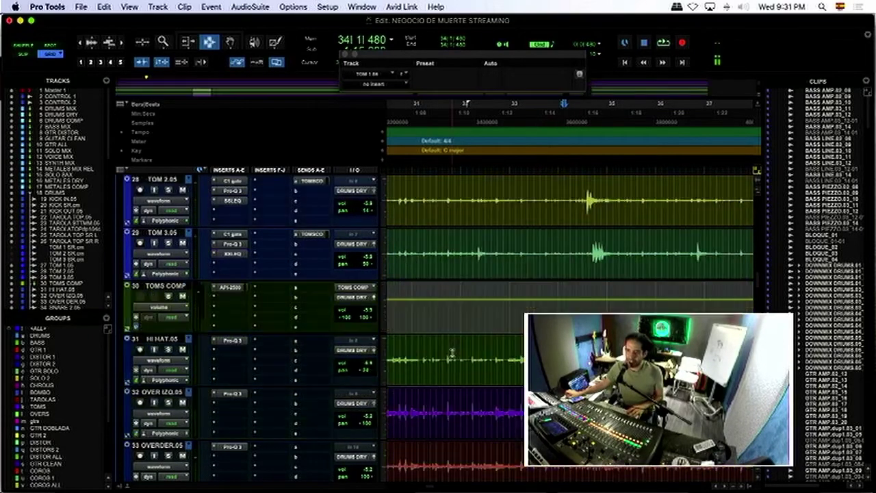
pyautogui.click(164, 287)
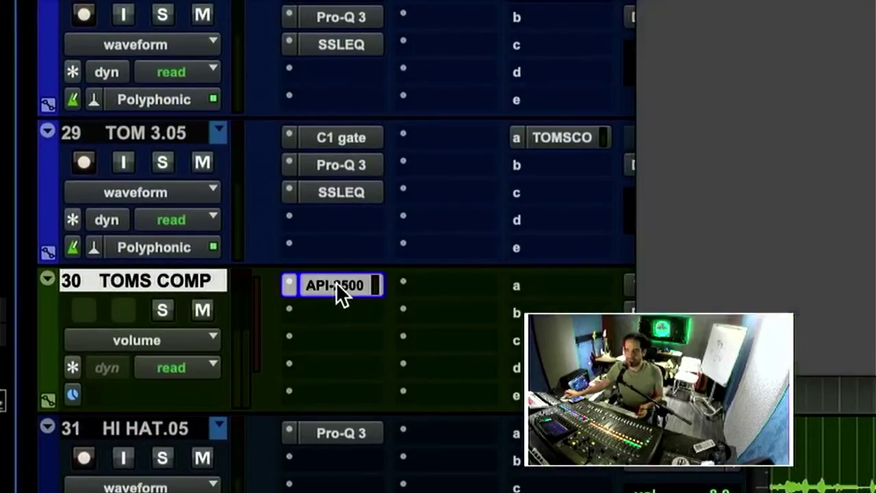
pyautogui.click(335, 286)
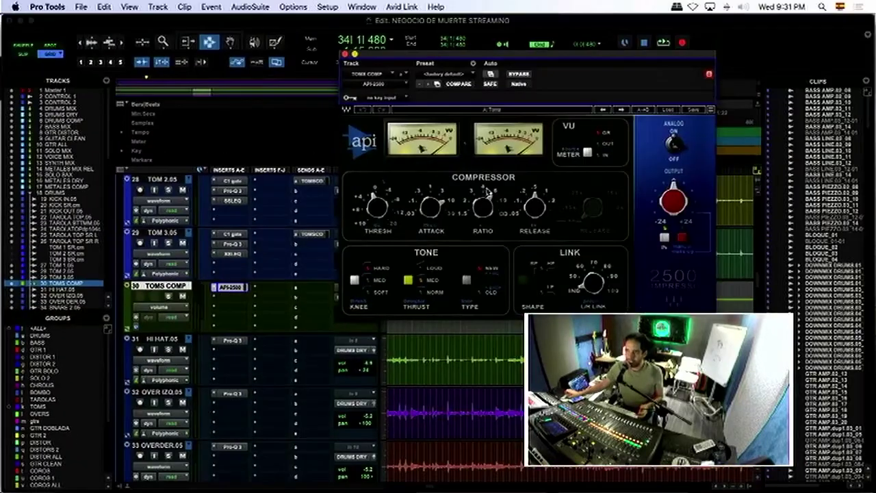
pyautogui.click(346, 54)
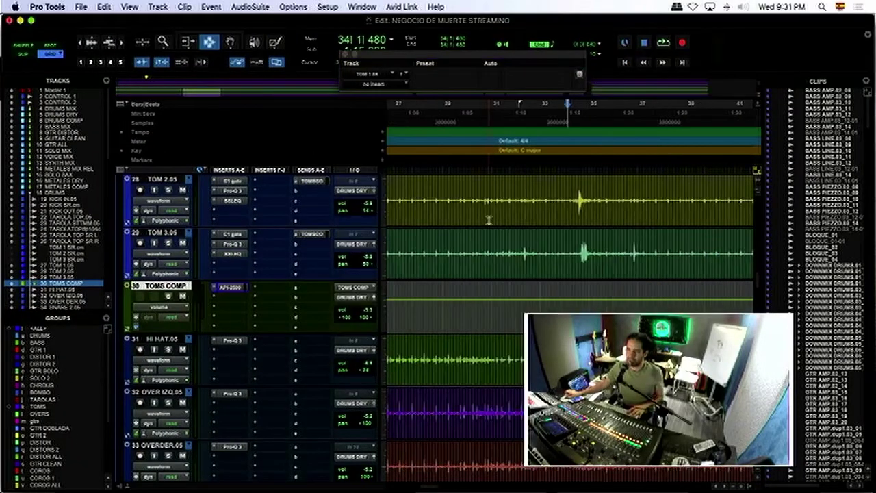
# Step: Play the tom fill from 22|2|480 and move the playback position to the fill at bar 34 on TOM 2.05
pyautogui.click(426, 197)
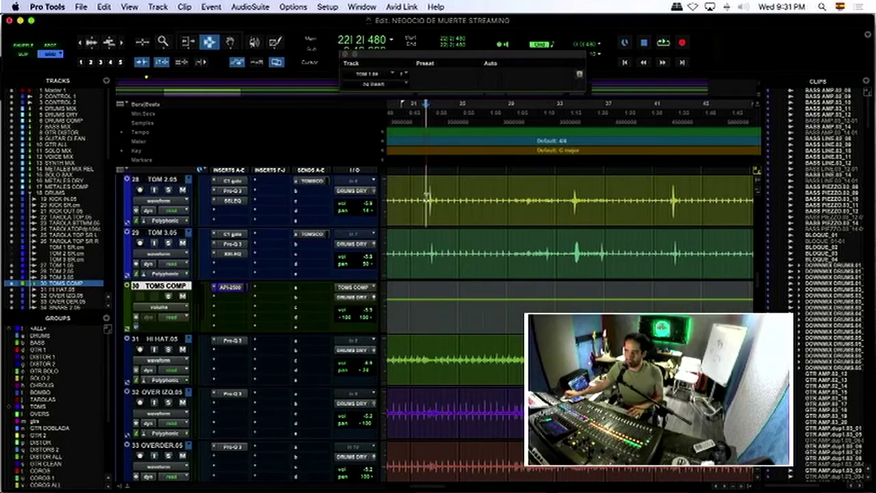
pyautogui.press('space')
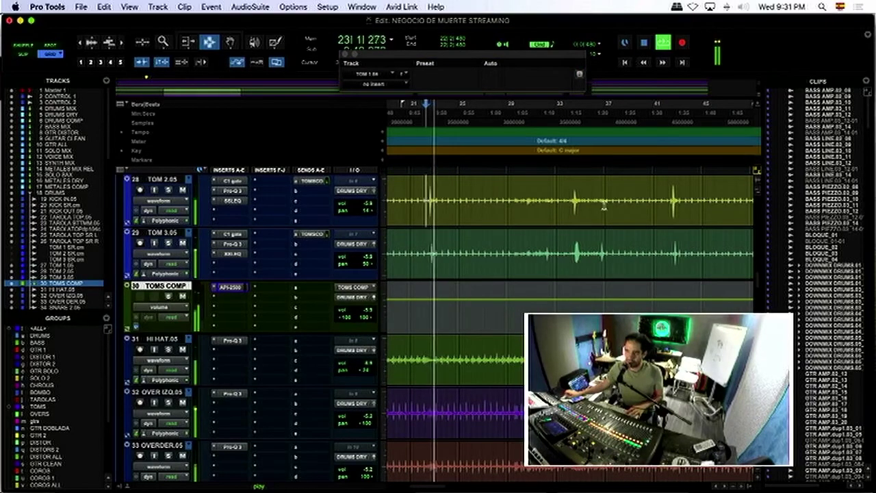
pyautogui.click(571, 198)
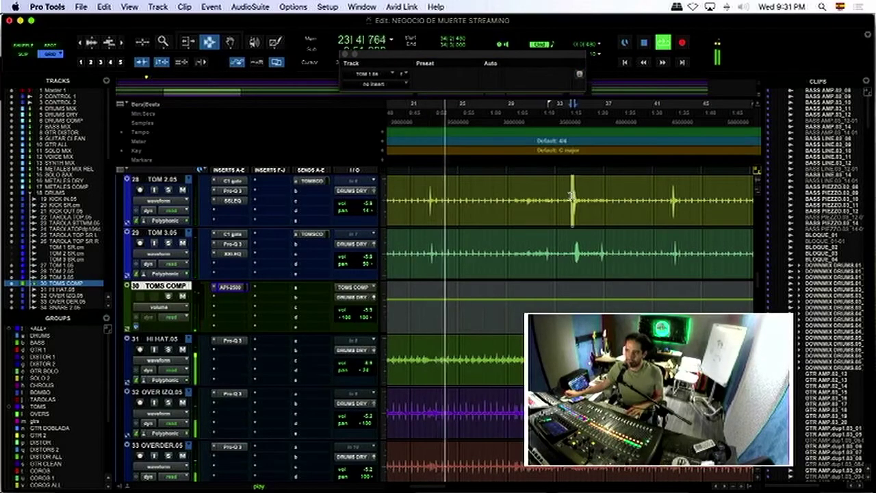
pyautogui.press('space')
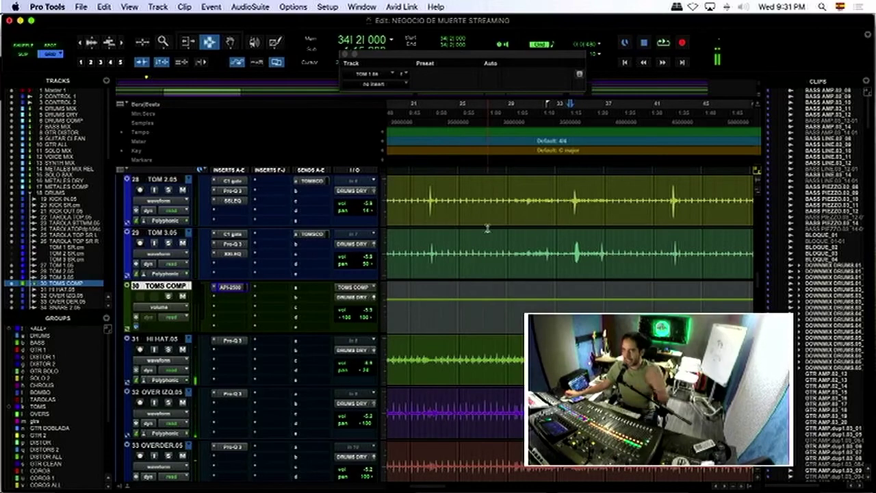
pyautogui.scroll(3, 487, 228)
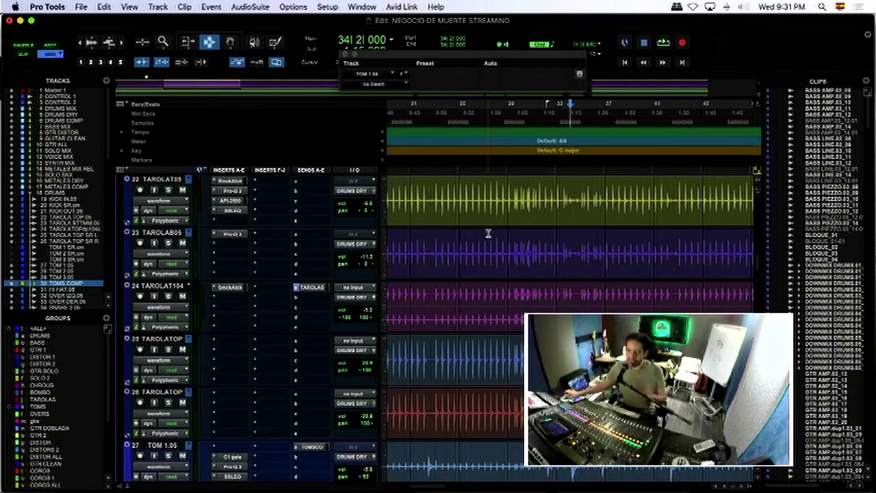
pyautogui.scroll(-2, 497, 269)
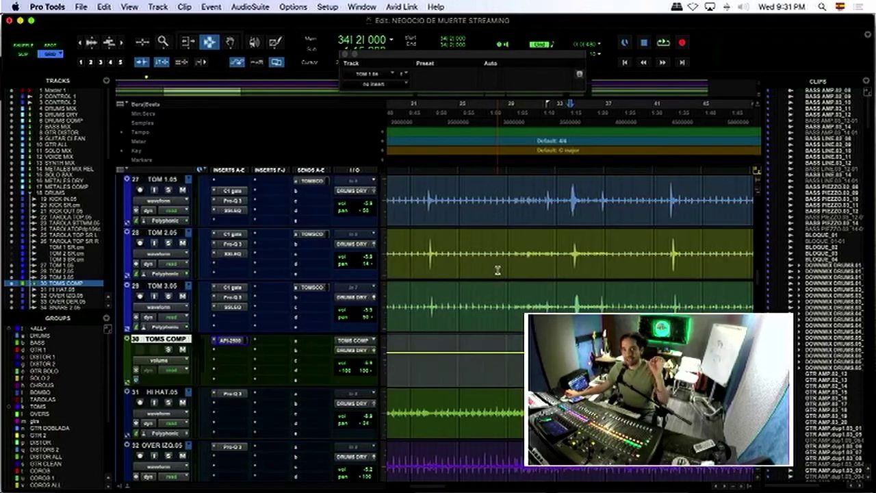
pyautogui.scroll(-1, 497, 270)
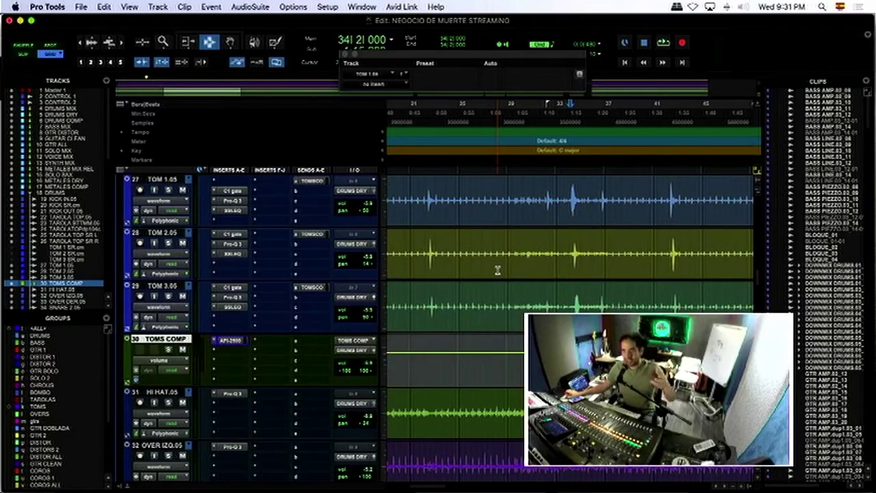
pyautogui.scroll(-10, 498, 269)
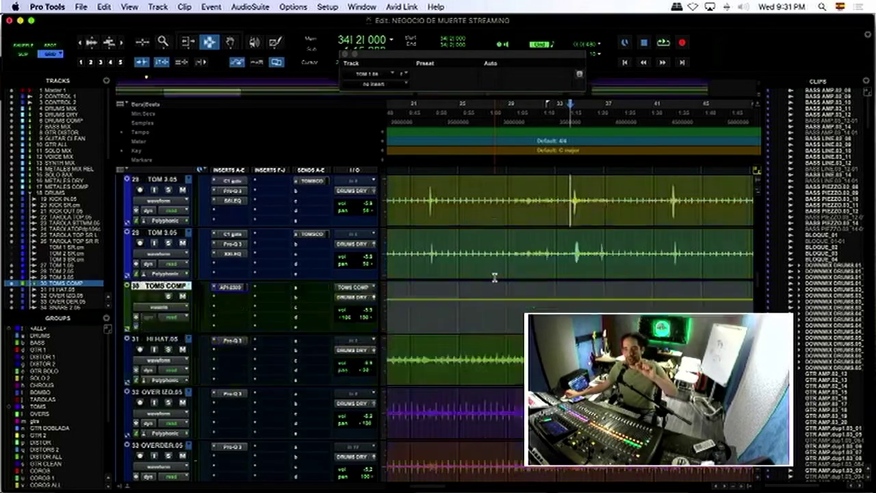
pyautogui.scroll(6, 494, 276)
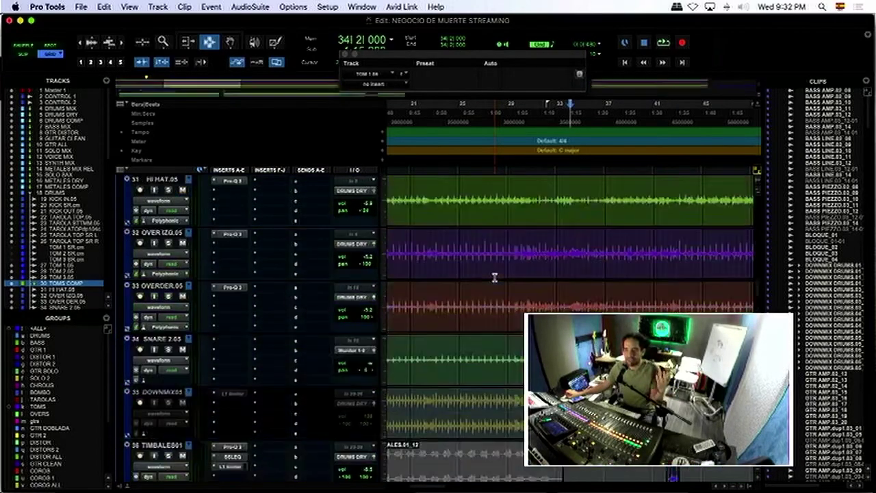
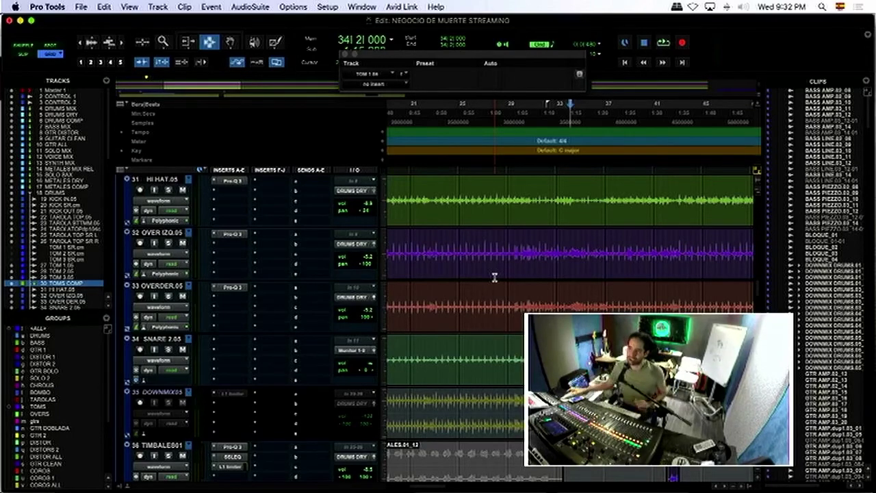
pyautogui.scroll(5, 479, 263)
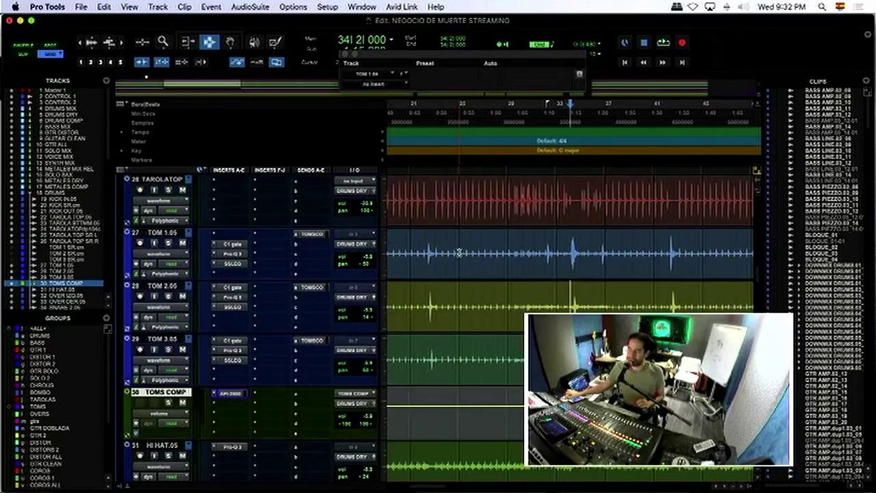
# Step: Turn off solo on the DRUMS folder track
pyautogui.scroll(12, 464, 260)
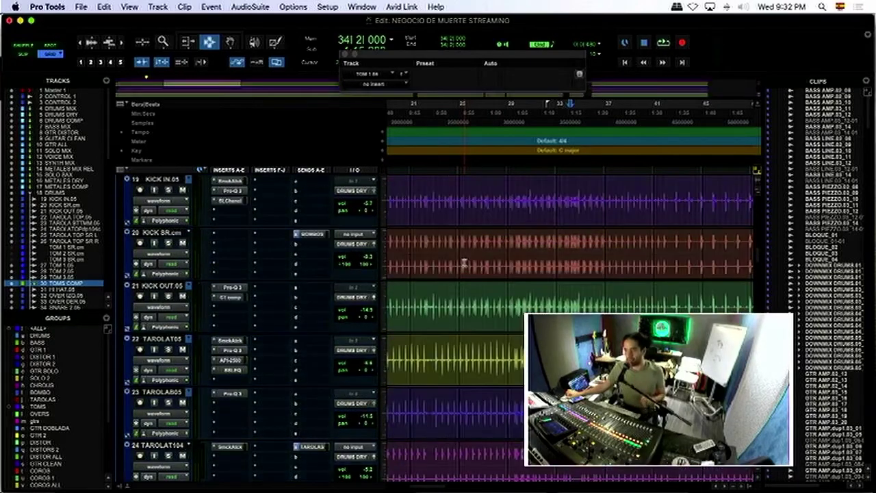
pyautogui.scroll(-3, 464, 263)
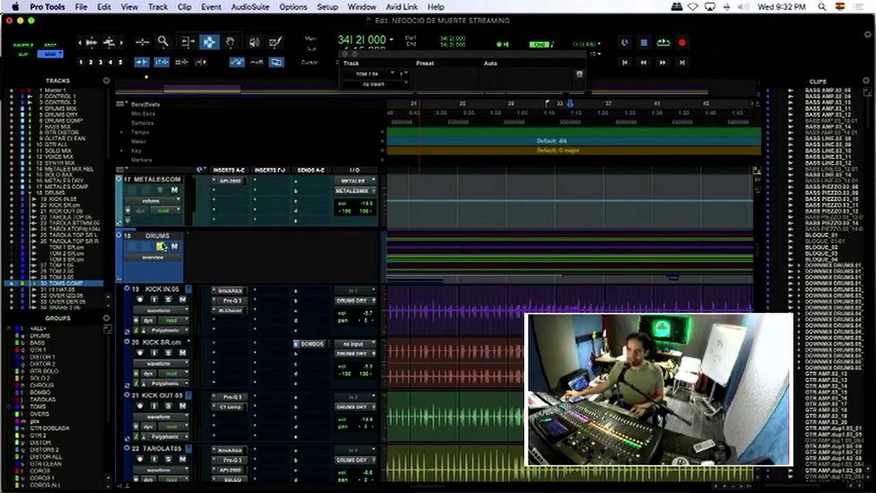
pyautogui.scroll(-4, 525, 284)
pyautogui.scroll(3, 520, 286)
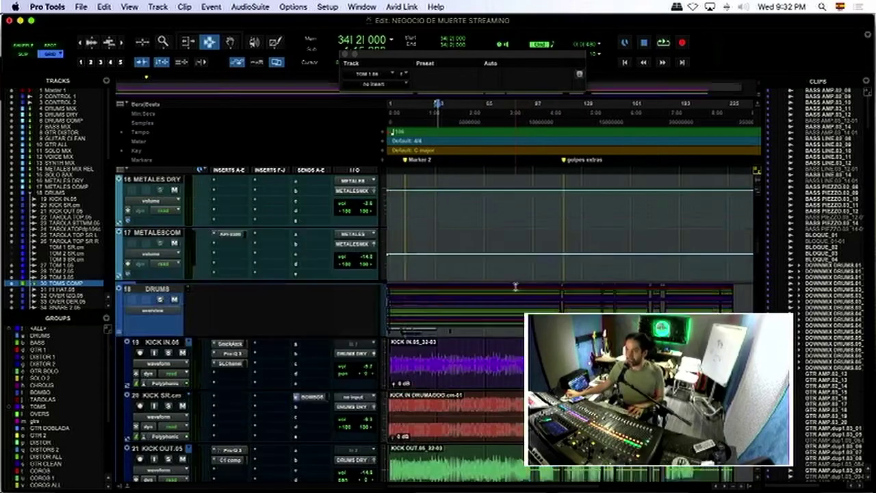
# Step: Look through the mix bus, drum, bass and guitar tracks, placing the playback position at 54|3|000 on the DOWNMIX drums track
pyautogui.scroll(3, 515, 286)
pyautogui.scroll(-1, 515, 287)
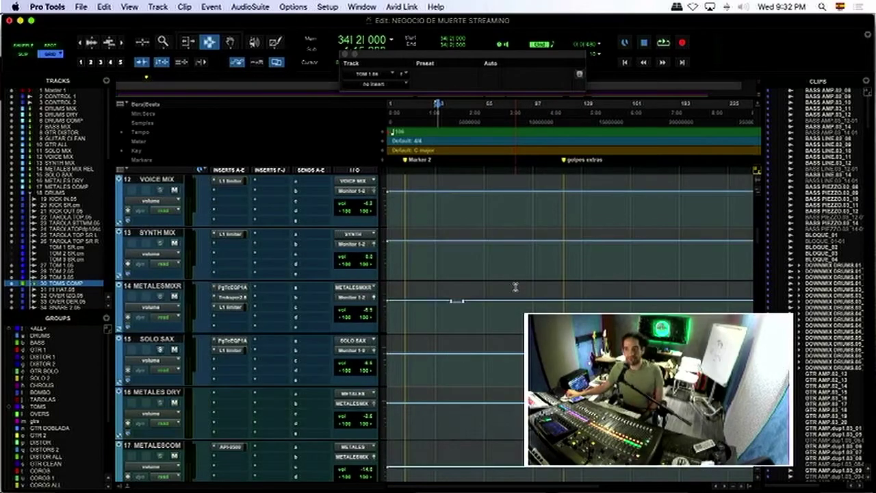
pyautogui.scroll(-5, 515, 287)
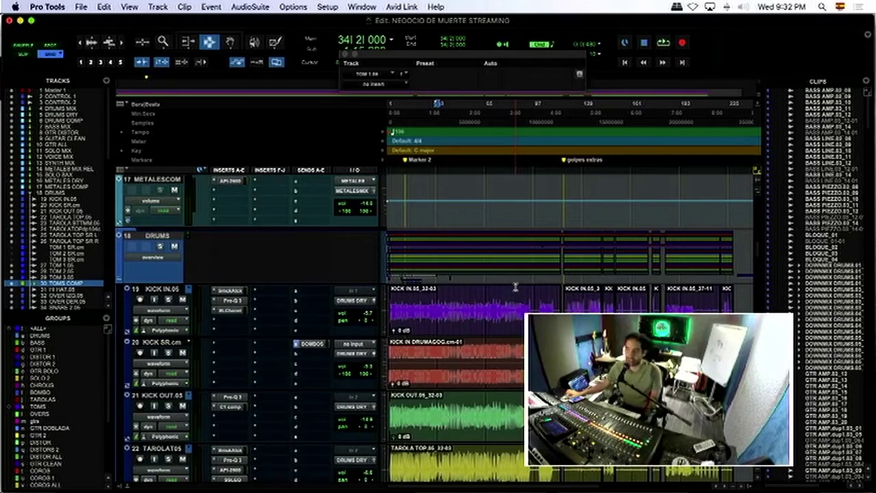
pyautogui.scroll(-20, 529, 310)
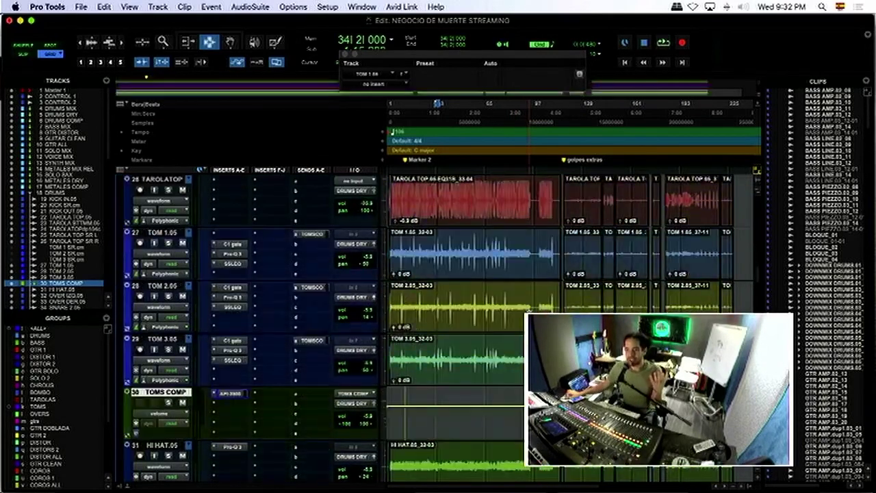
pyautogui.scroll(-1, 529, 310)
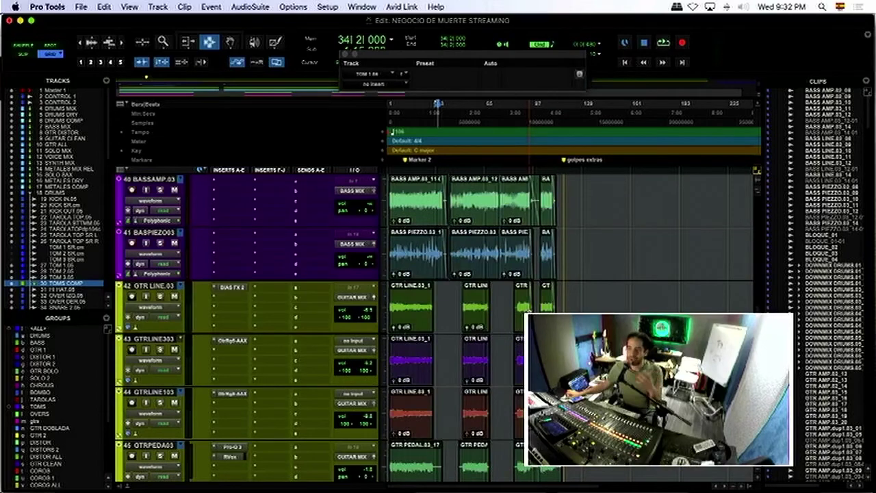
pyautogui.scroll(3, 529, 310)
pyautogui.scroll(2, 529, 309)
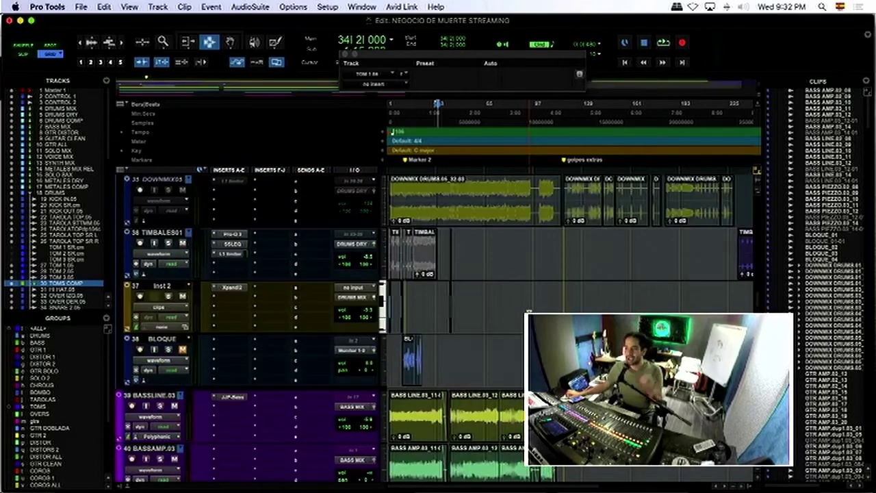
pyautogui.click(469, 208)
pyautogui.scroll(7, 471, 230)
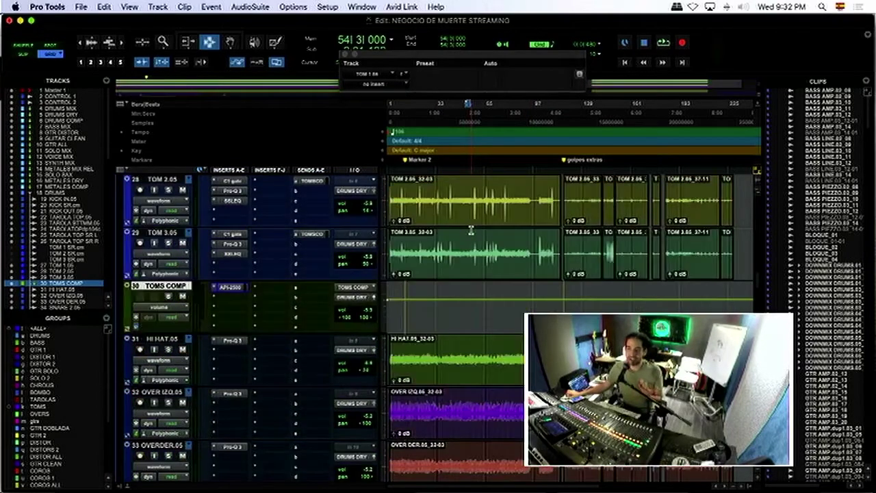
pyautogui.scroll(15, 471, 230)
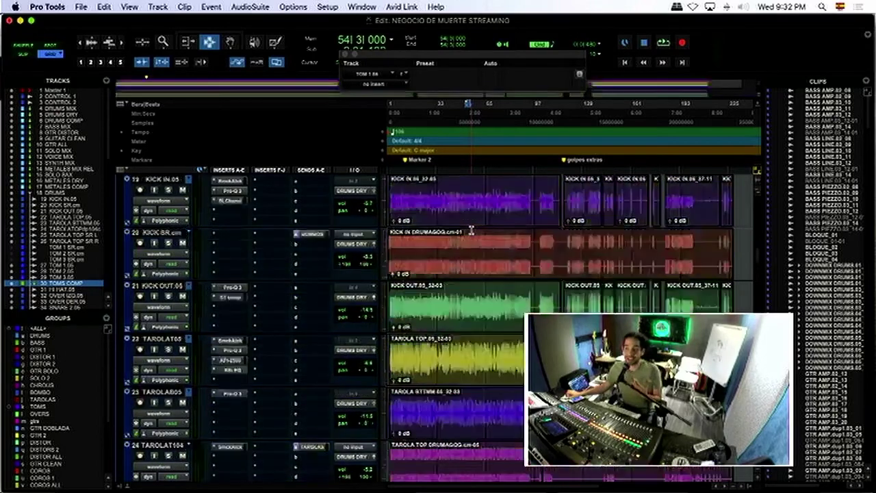
pyautogui.scroll(11, 471, 230)
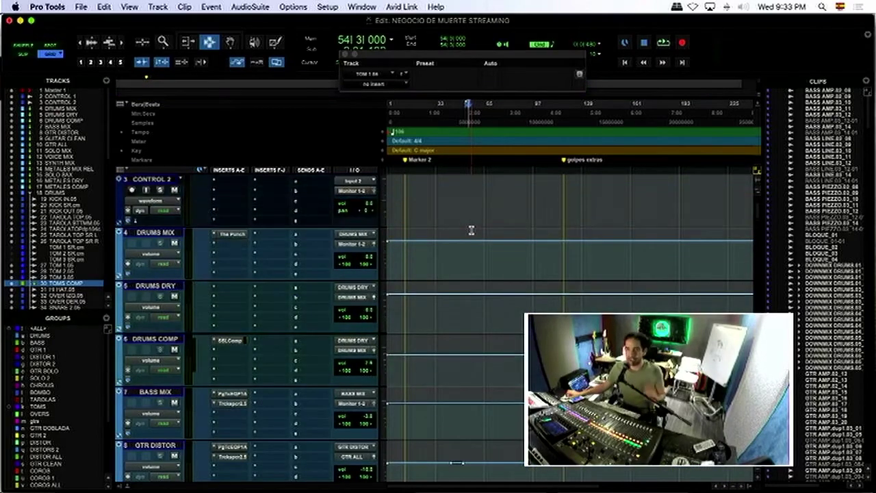
# Step: Examine the Trackspacer 2.5 insert on the GTR ALL track, including its advanced settings, and close the plug-in
pyautogui.scroll(-8, 471, 230)
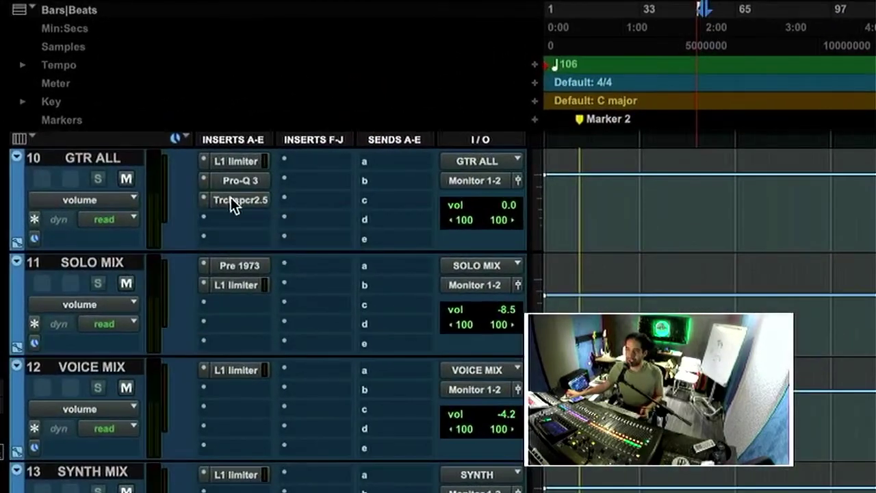
pyautogui.click(231, 199)
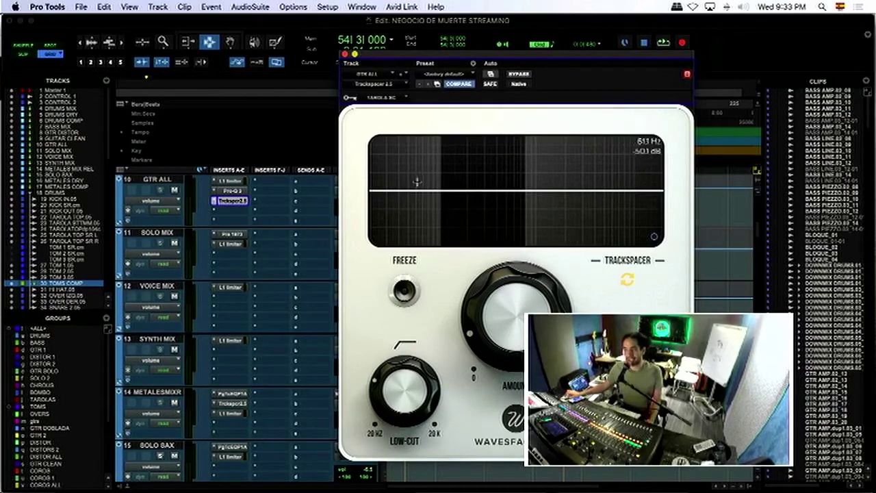
pyautogui.click(654, 238)
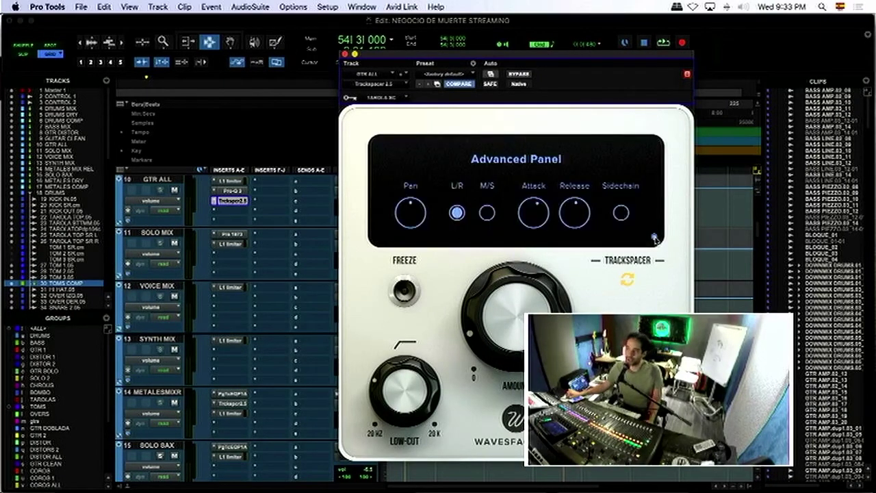
pyautogui.click(654, 239)
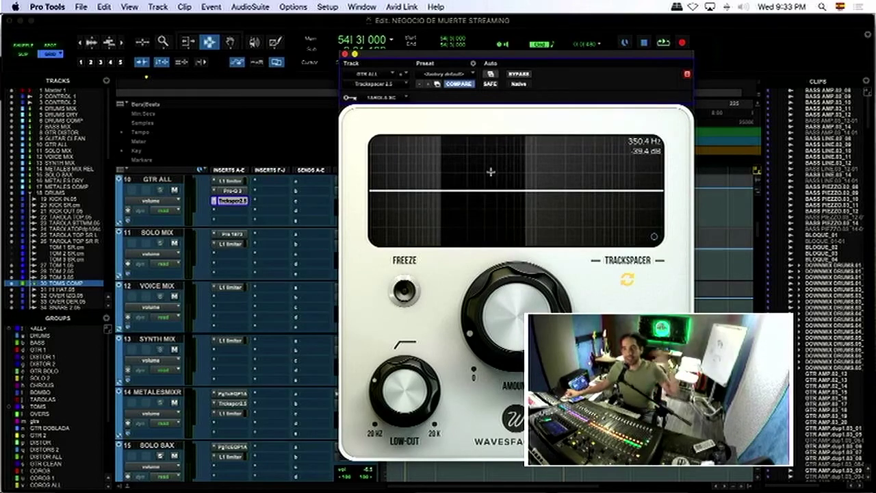
pyautogui.moveTo(451, 56); pyautogui.dragTo(221, 35)
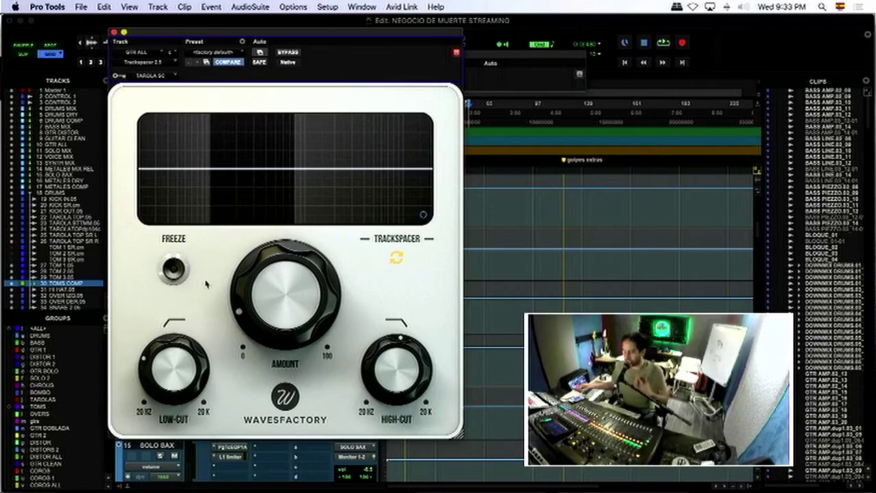
pyautogui.click(115, 33)
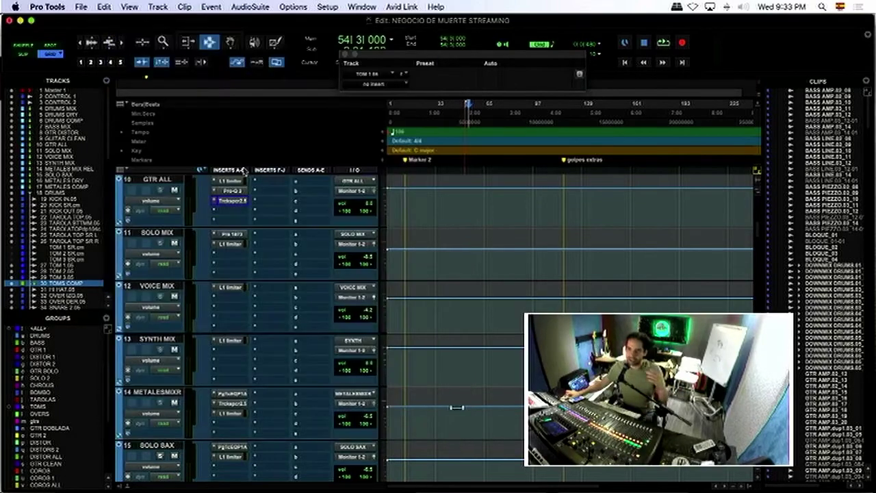
# Step: Place the playback position at 69|3|480 on the TAROLA TOP.05 track and open its Pro-Q 3 equalizer
pyautogui.scroll(-5, 449, 276)
pyautogui.scroll(-1, 448, 277)
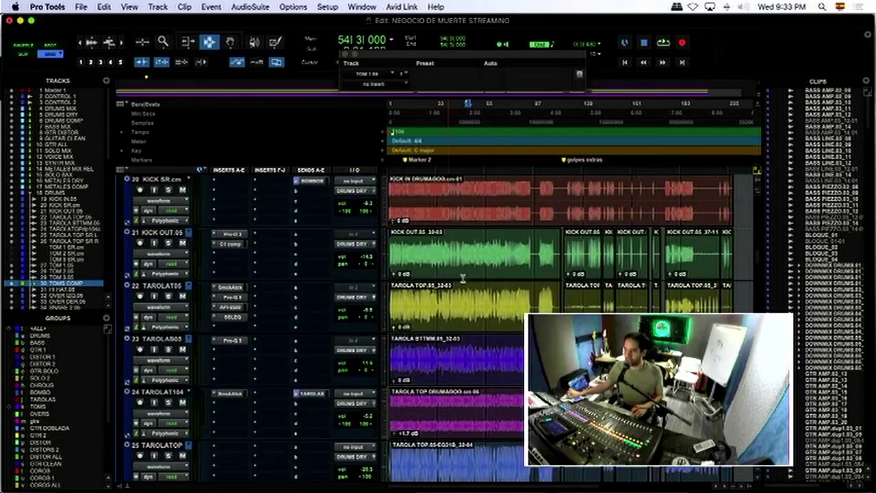
pyautogui.click(491, 303)
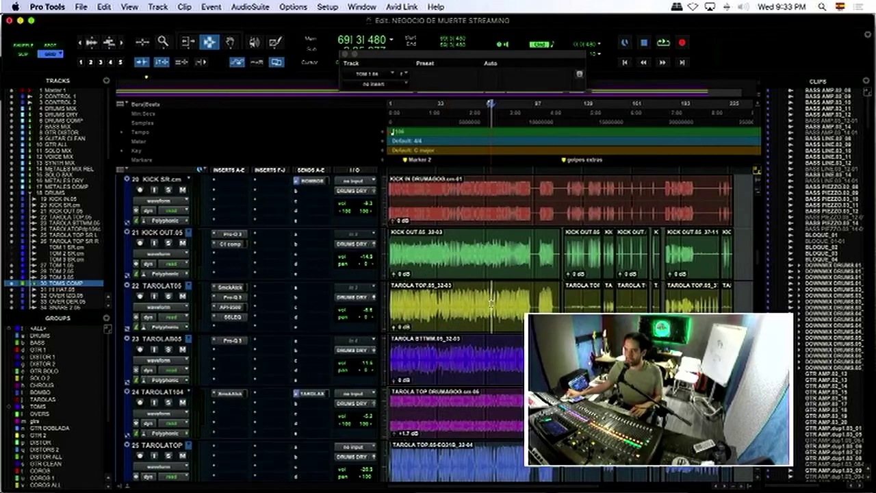
pyautogui.click(236, 298)
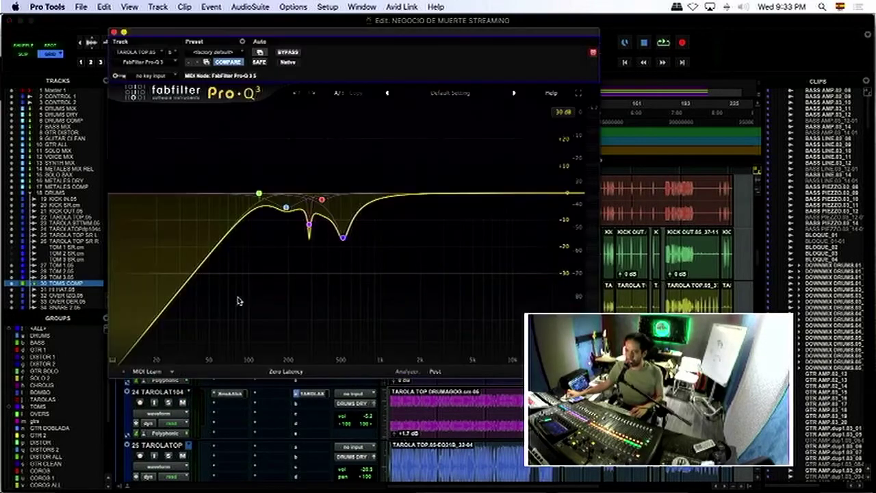
# Step: Add a bell band at about 1800 Hz with 0 dB gain and a dynamic range of about -11.5 dB
pyautogui.doubleClick(445, 194)
pyautogui.moveTo(445, 194); pyautogui.dragTo(414, 193)
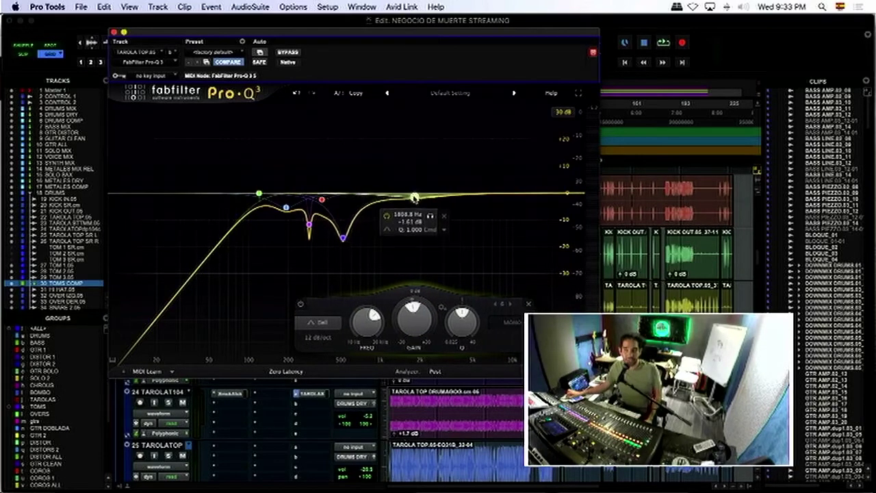
pyautogui.doubleClick(413, 303)
pyautogui.moveTo(413, 303); pyautogui.dragTo(413, 322)
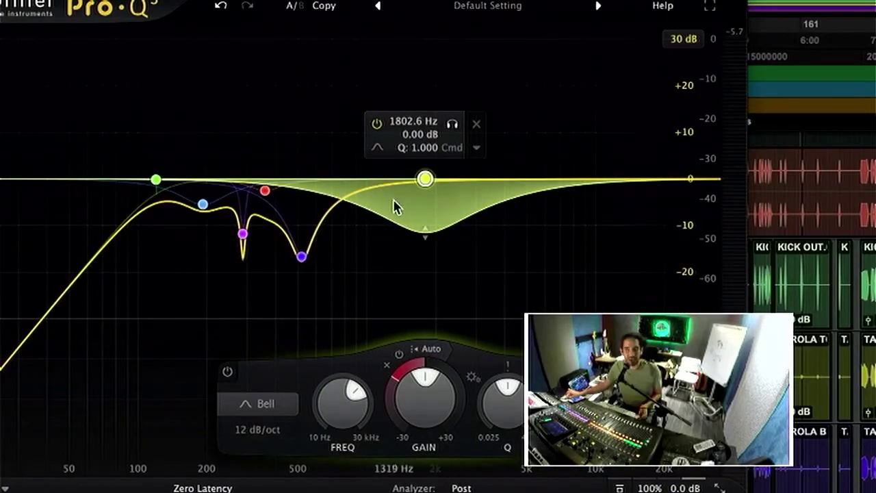
# Step: Play the song twice to examine the dynamic EQ band at work, and reset its dynamic range to 0 dB
pyautogui.moveTo(399, 384)
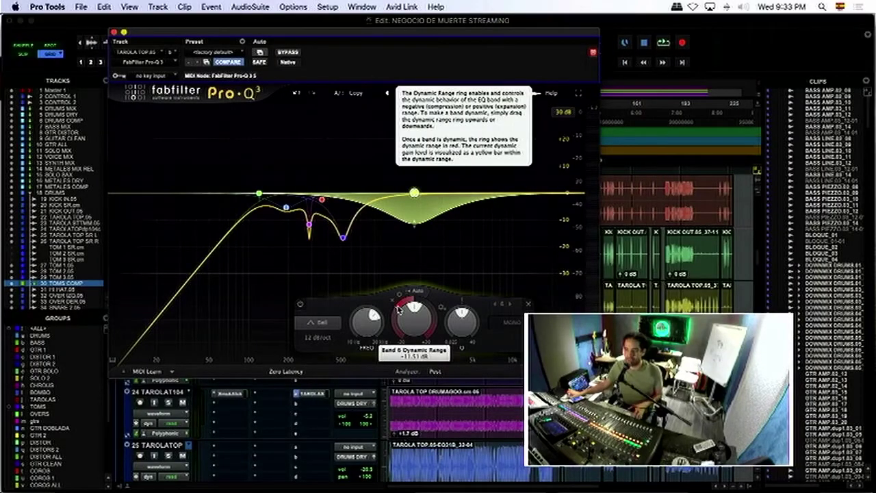
pyautogui.press('space')
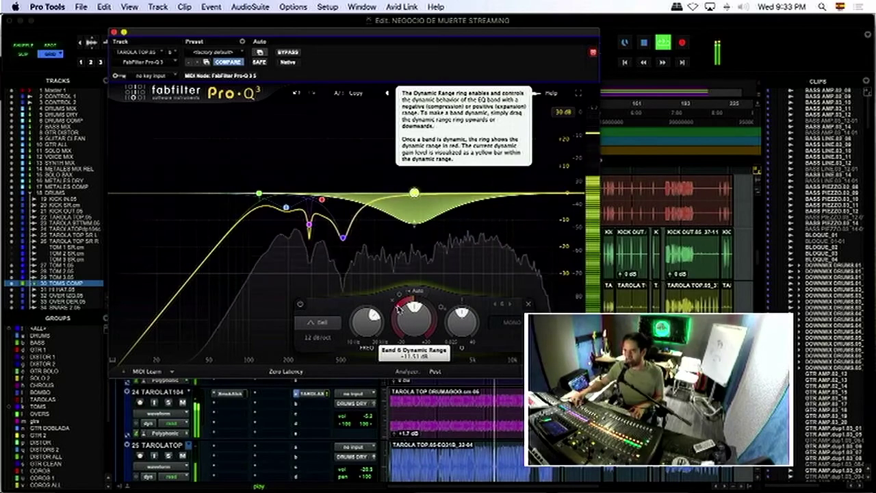
pyautogui.press('space')
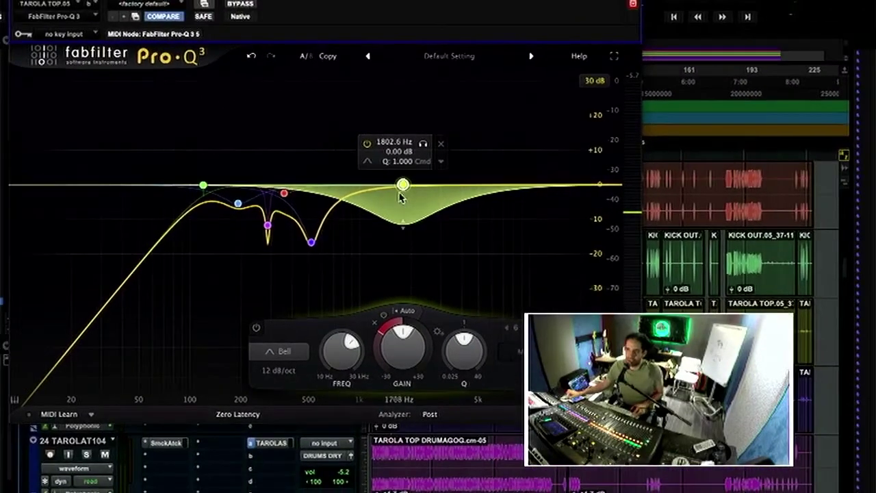
pyautogui.press('space')
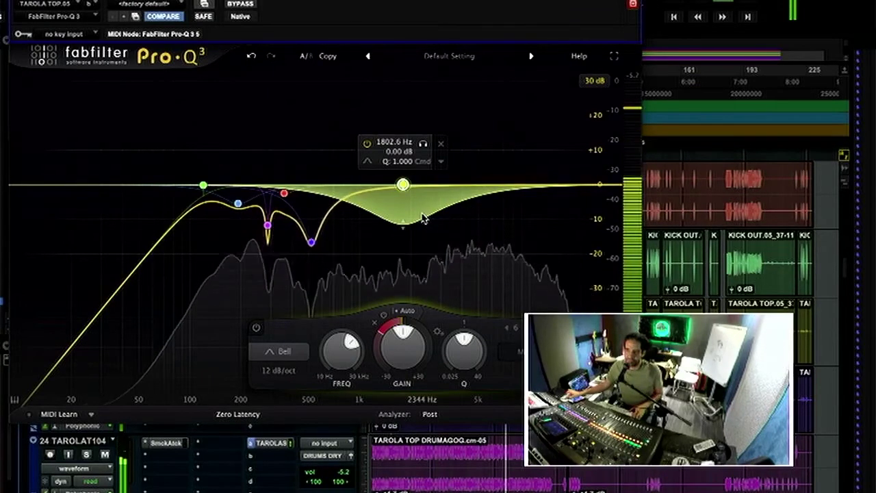
pyautogui.press('space')
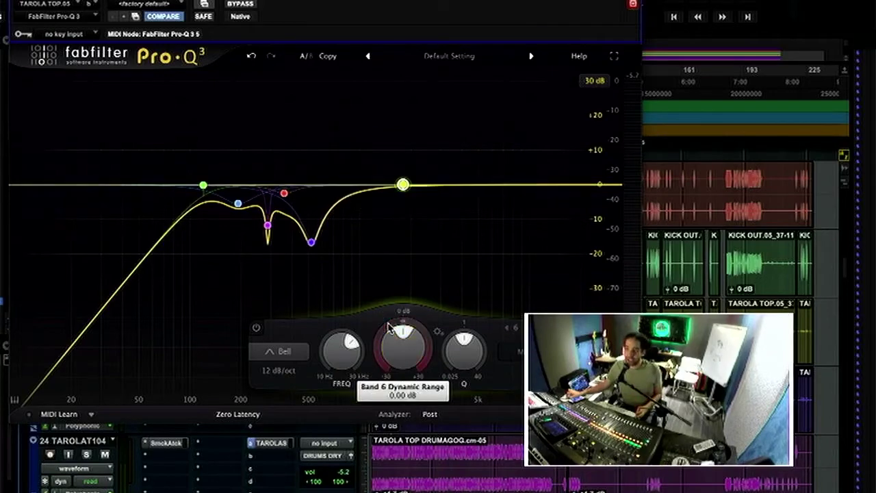
# Step: Remove the added 1800 Hz band from the snare's Pro-Q 3 and close the equalizer
pyautogui.moveTo(403, 183)
pyautogui.click(442, 148)
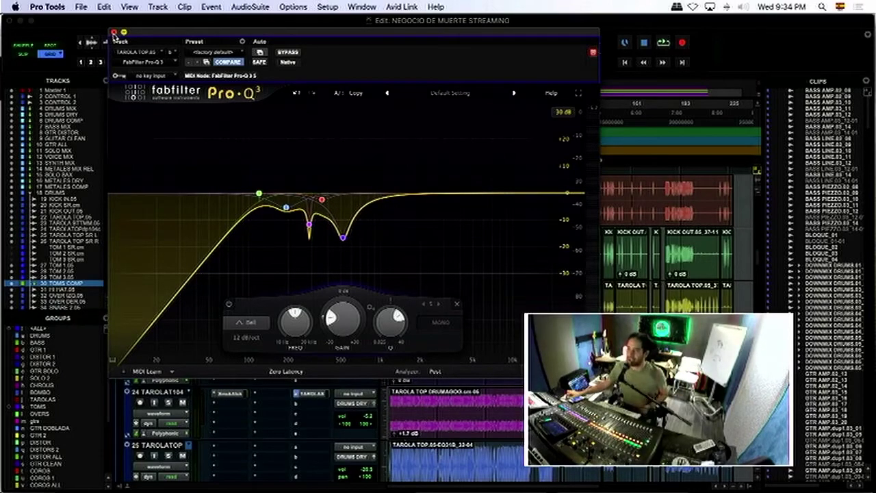
pyautogui.click(113, 33)
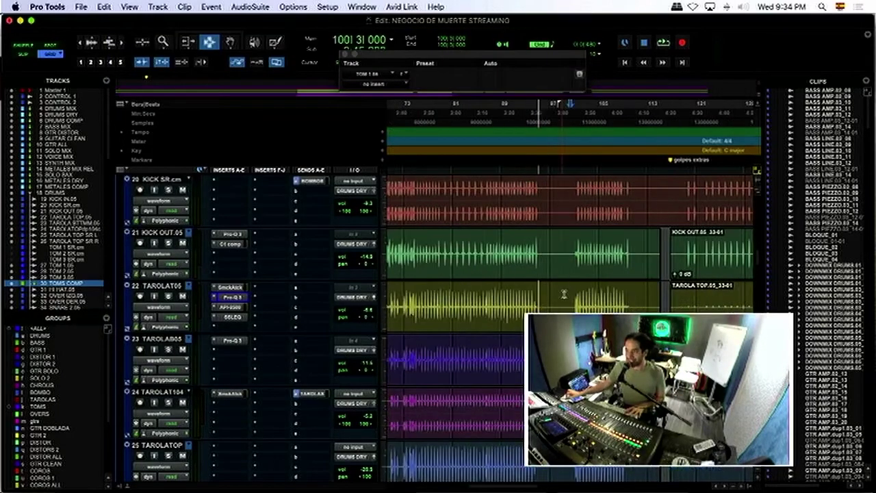
# Step: Play the song from 50|3|000 on the guitar line tracks, just before their second group of clips
pyautogui.press('super+bracketright')
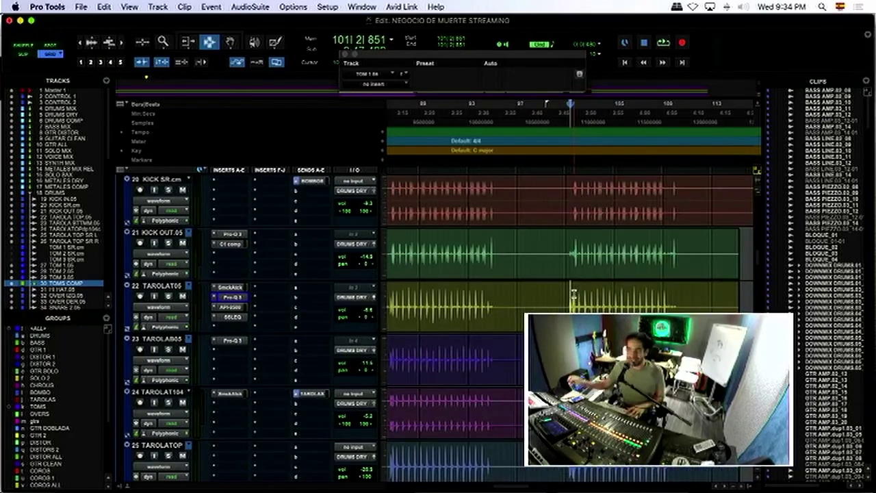
pyautogui.press('super+bracketleft')
pyautogui.press('super+bracketleft')
pyautogui.press('super+bracketleft')
pyautogui.scroll(-5, 561, 289)
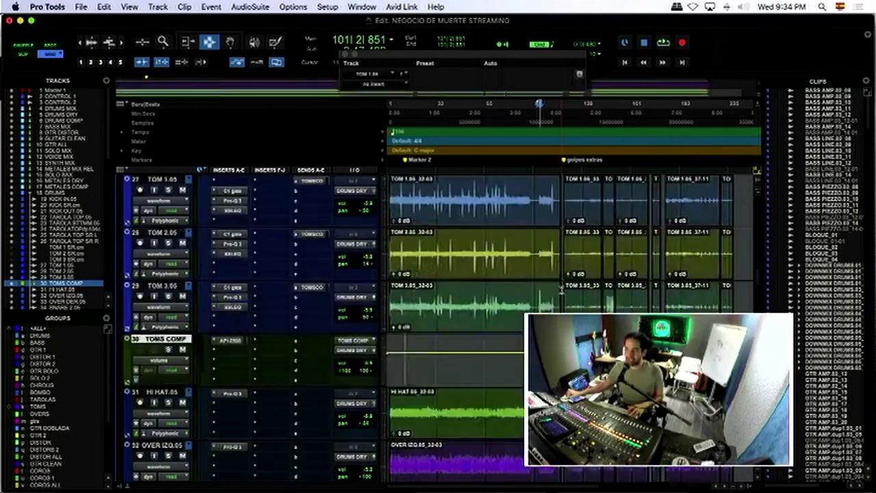
pyautogui.scroll(-8, 562, 289)
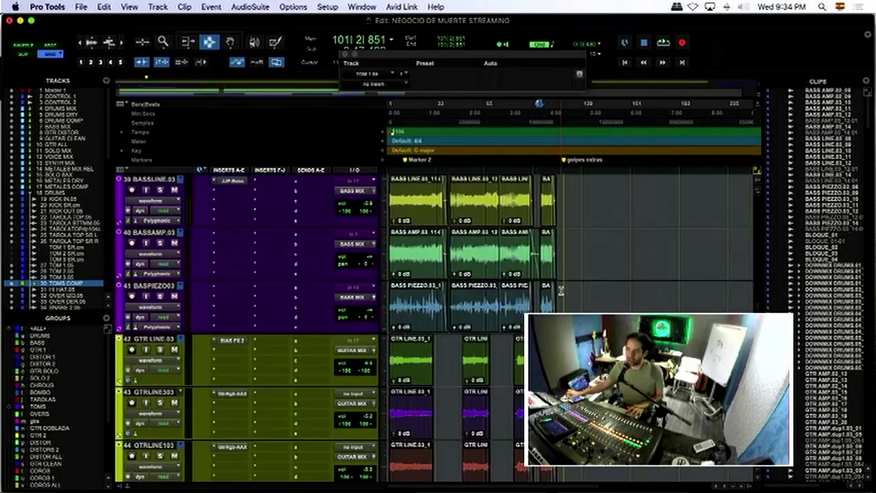
pyautogui.scroll(-4, 507, 243)
pyautogui.click(455, 246)
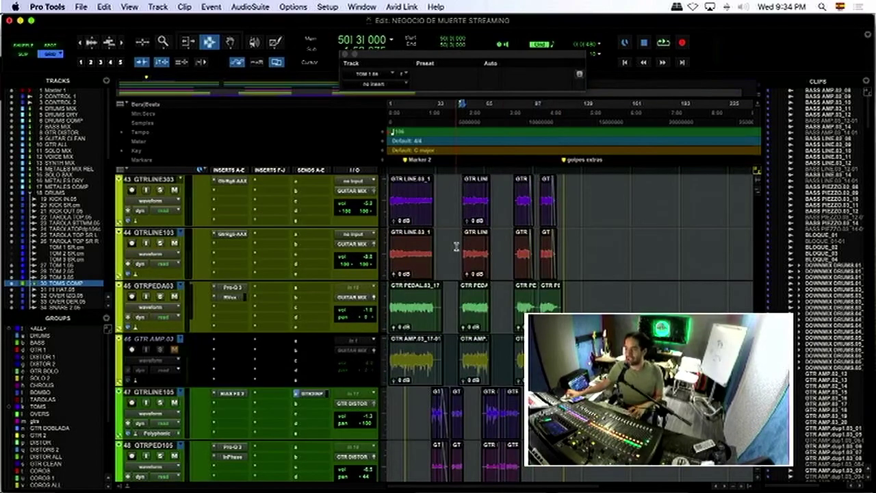
pyautogui.press('space')
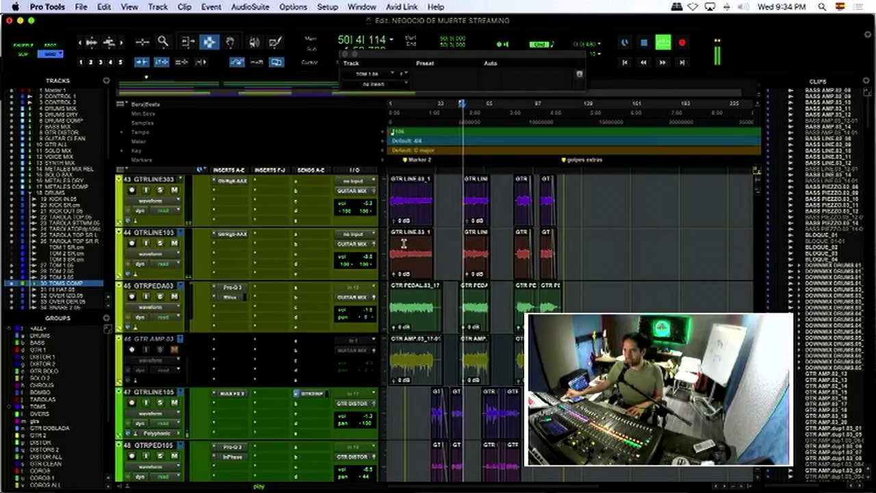
pyautogui.press('super+bracketright')
pyautogui.press('super+bracketright')
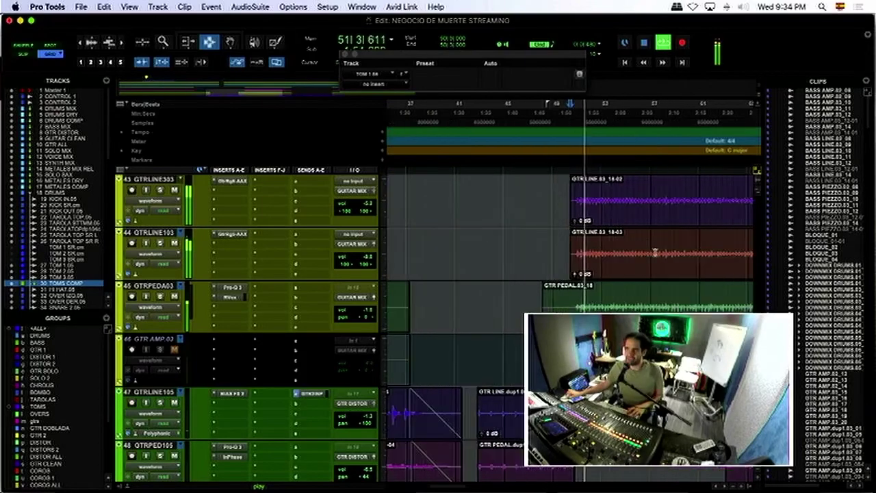
# Step: Play the song from 86|4|000 and again from 87|3|480, within the third group of clips on the guitar line tracks
pyautogui.scroll(6, 657, 253)
pyautogui.press('super+bracketleft')
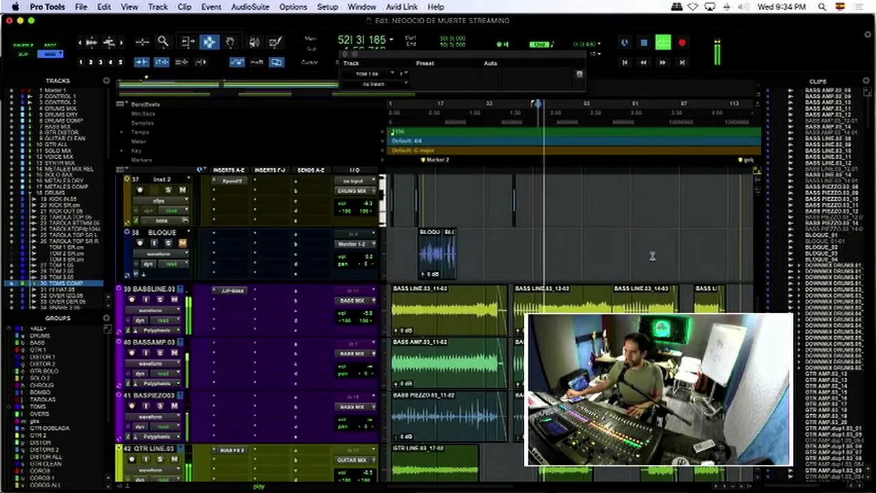
pyautogui.scroll(-5, 650, 256)
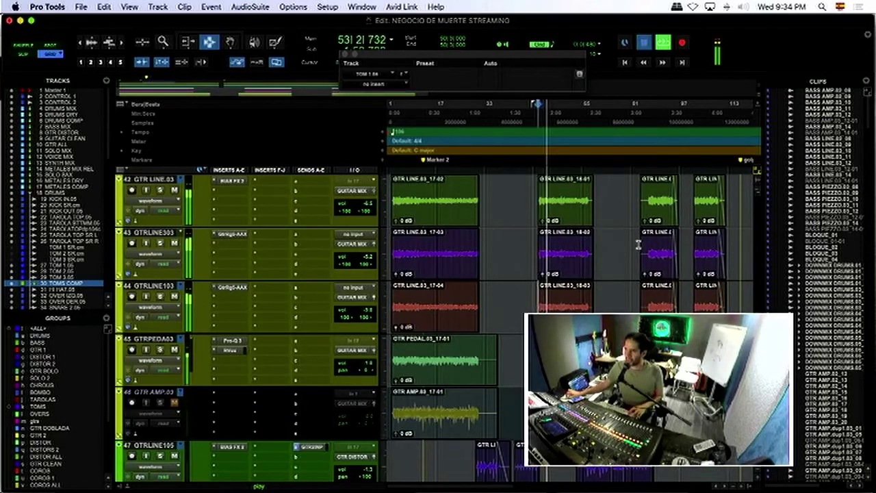
pyautogui.press('space')
pyautogui.click(647, 234)
pyautogui.press('space')
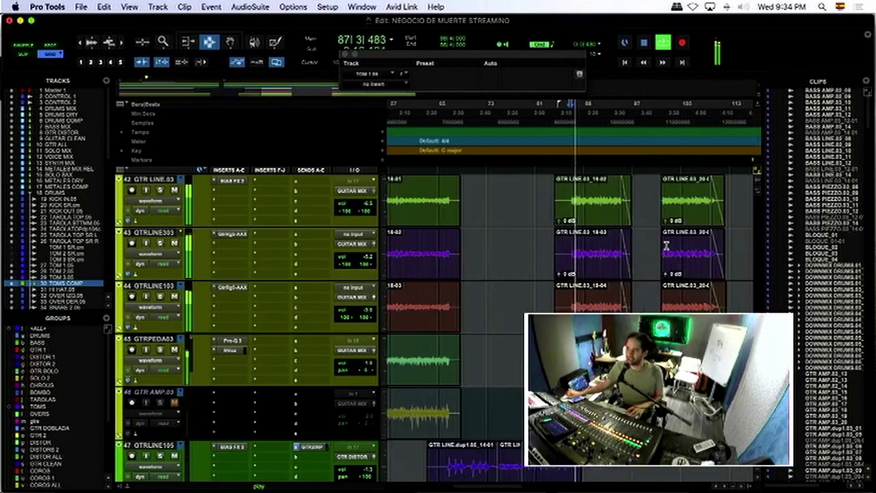
pyautogui.scroll(1, 673, 245)
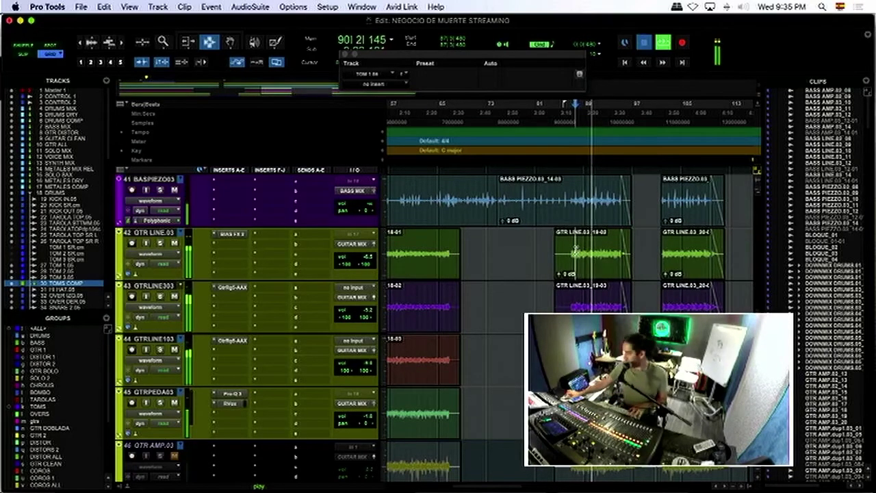
pyautogui.press('space')
# Step: Open the Trackspacer 2.5 insert on the BASS MIX track and place its window clear of the track inserts
pyautogui.scroll(3, 579, 252)
pyautogui.scroll(3, 579, 252)
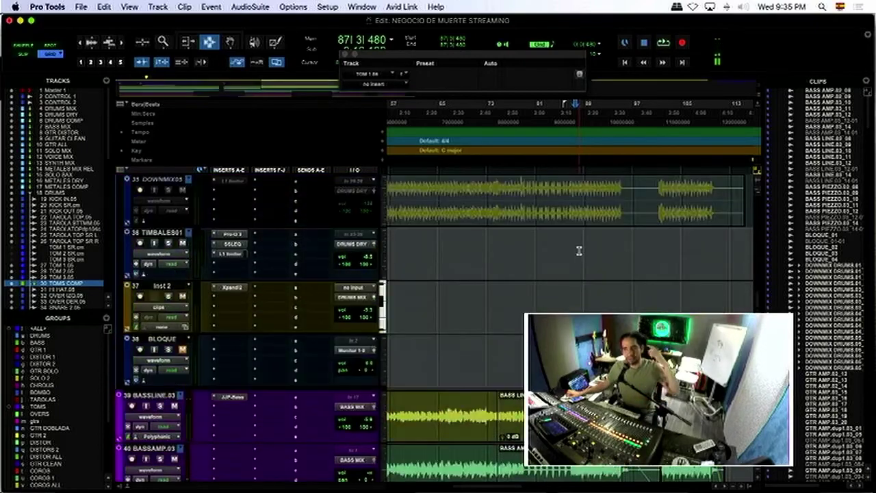
pyautogui.scroll(20, 579, 252)
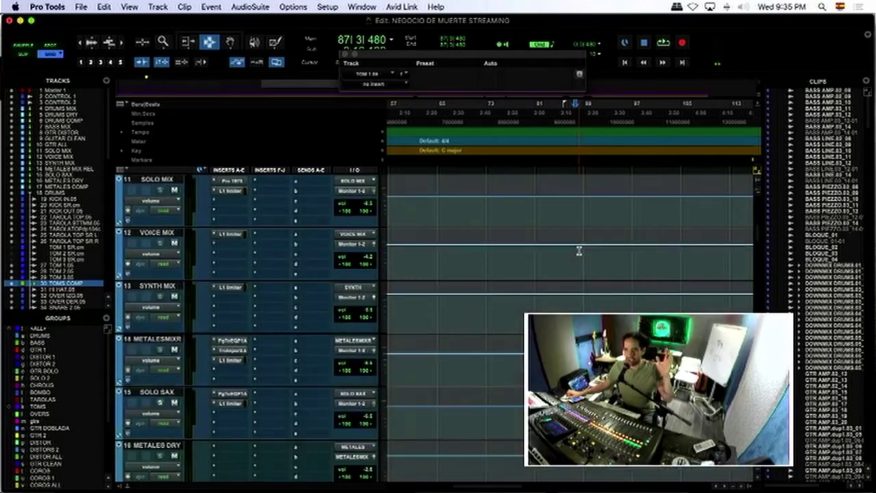
pyautogui.scroll(3, 579, 252)
pyautogui.scroll(6, 579, 252)
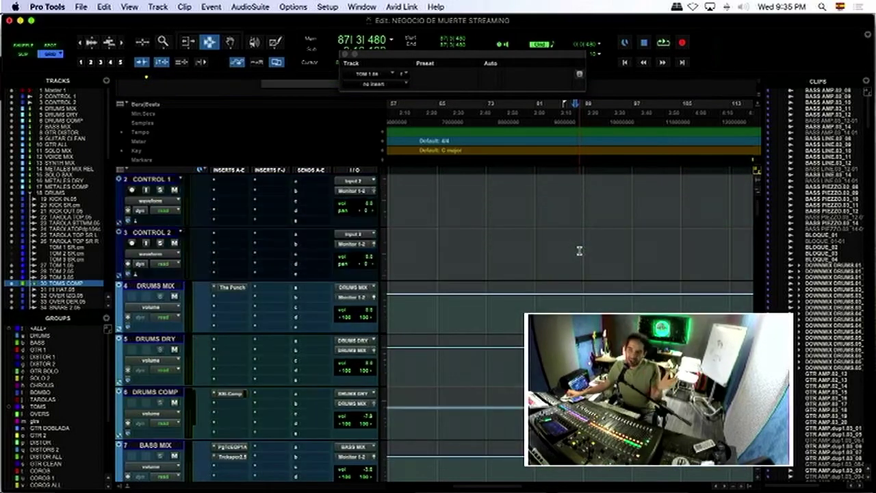
pyautogui.scroll(-2, 158, 318)
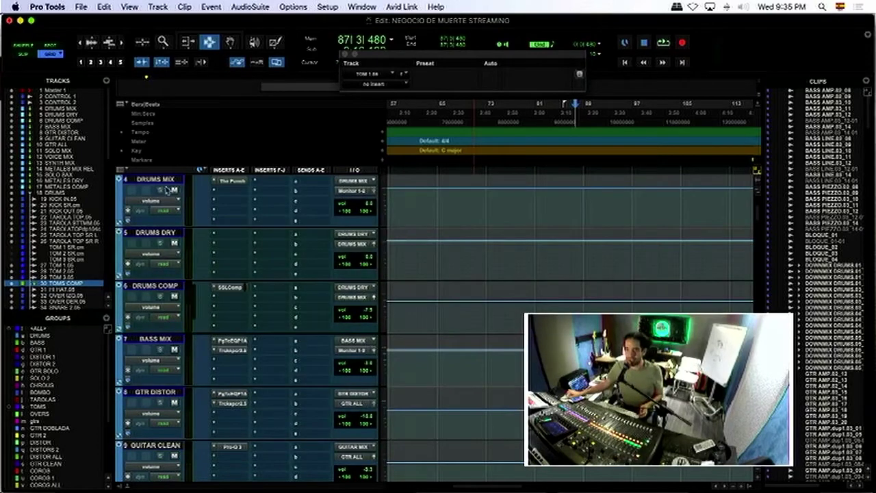
pyautogui.scroll(-2, 183, 293)
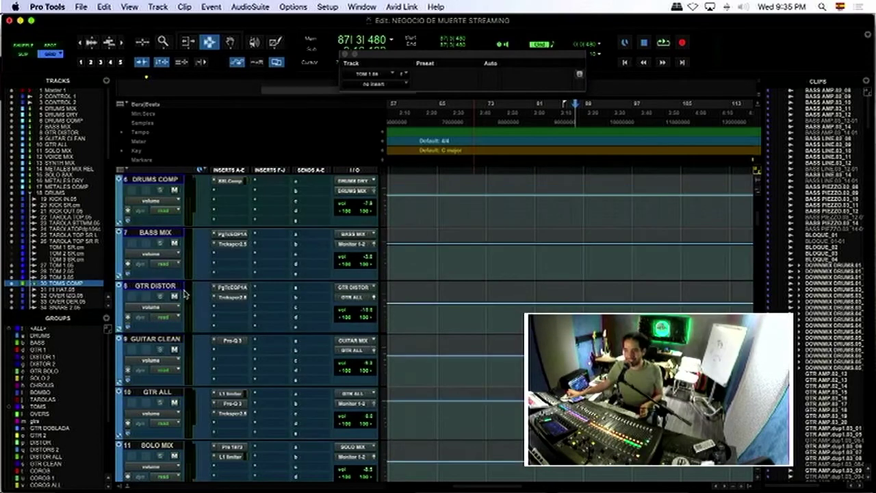
pyautogui.click(233, 245)
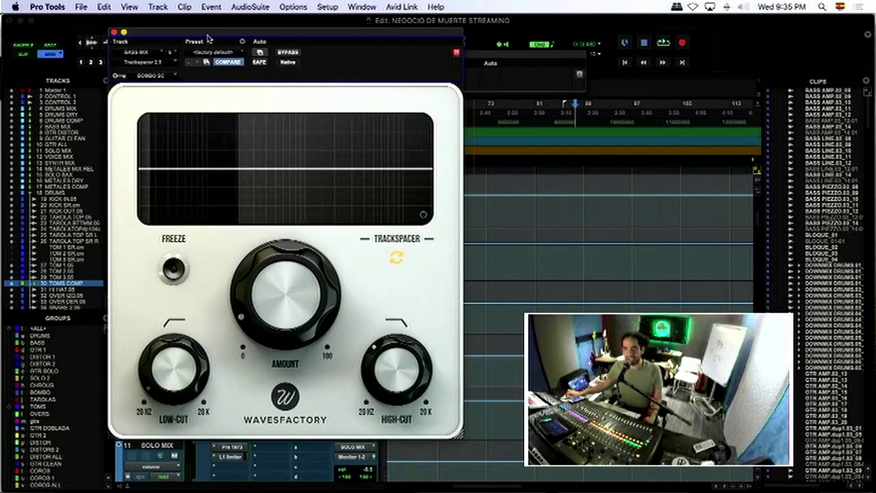
pyautogui.moveTo(208, 39); pyautogui.dragTo(171, 24)
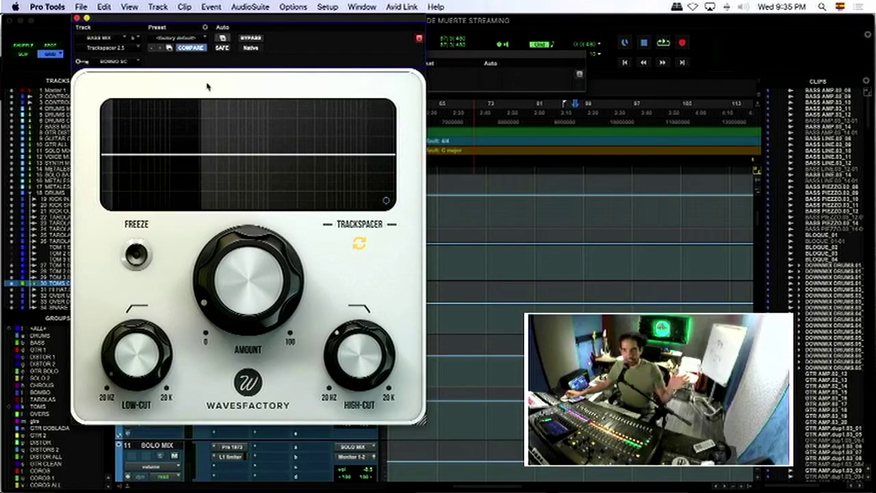
pyautogui.moveTo(267, 24); pyautogui.dragTo(587, 58)
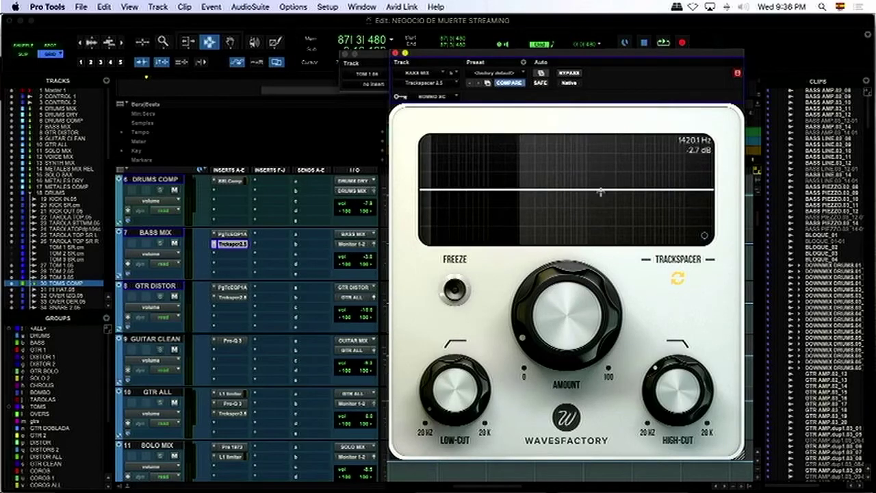
# Step: Play the song and compare the BASS MIX Trackspacer bypassed and active, leaving the effect active
pyautogui.press('space')
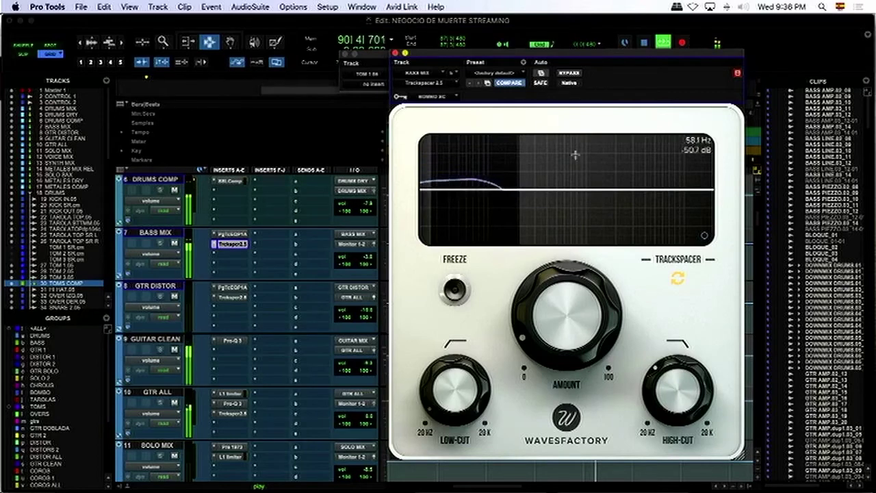
pyautogui.press('space')
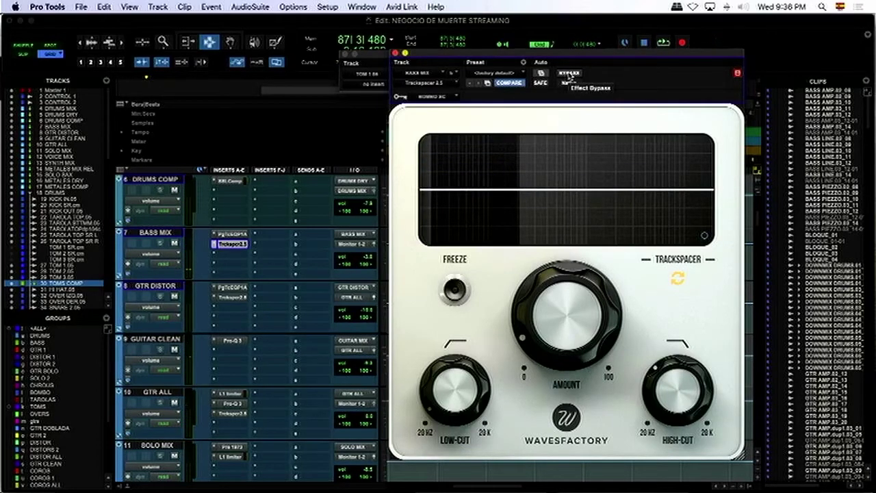
pyautogui.press('space')
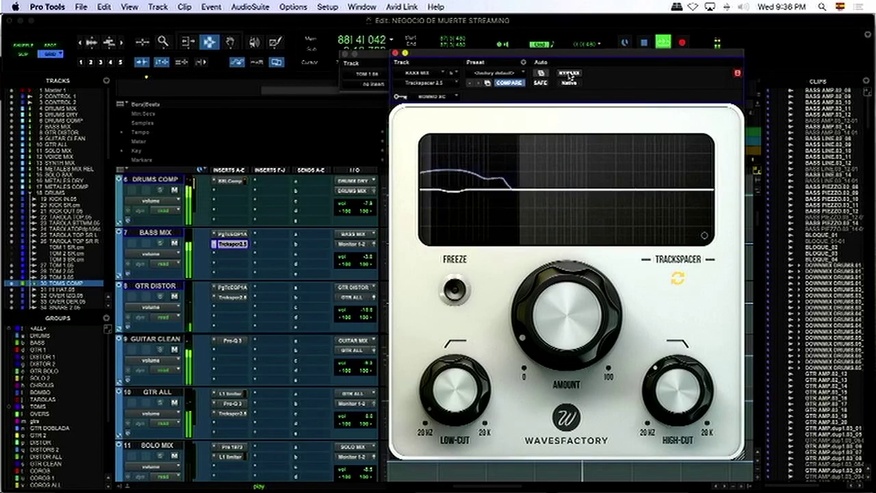
pyautogui.click(570, 74)
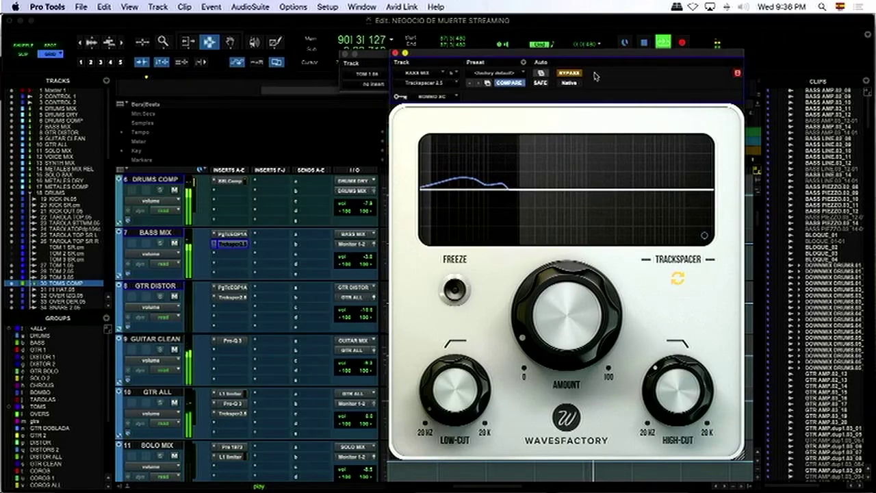
pyautogui.click(577, 74)
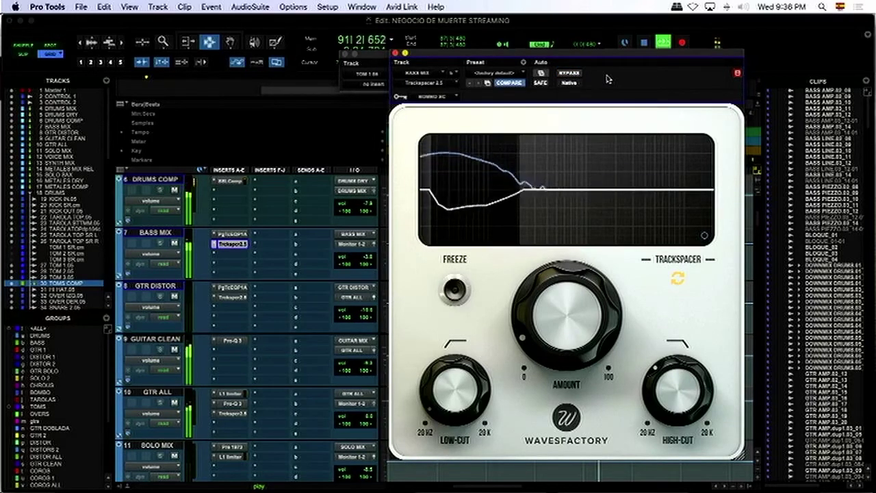
pyautogui.click(572, 73)
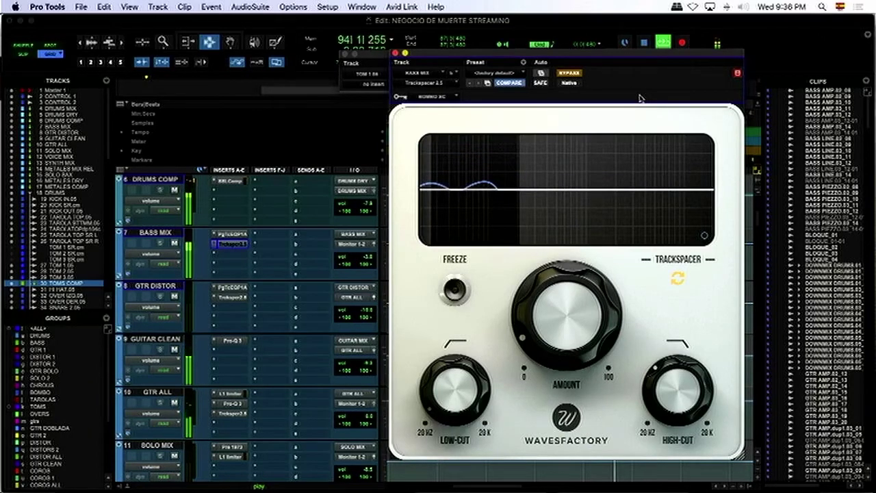
pyautogui.press('space')
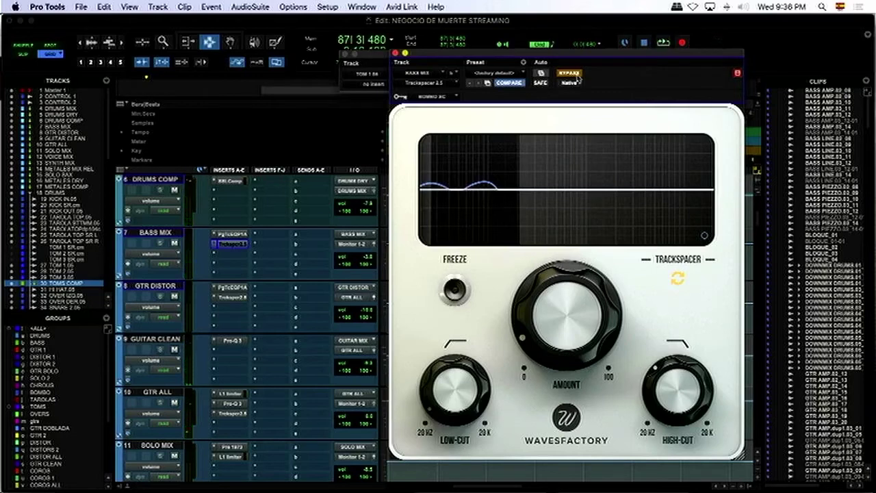
pyautogui.click(572, 73)
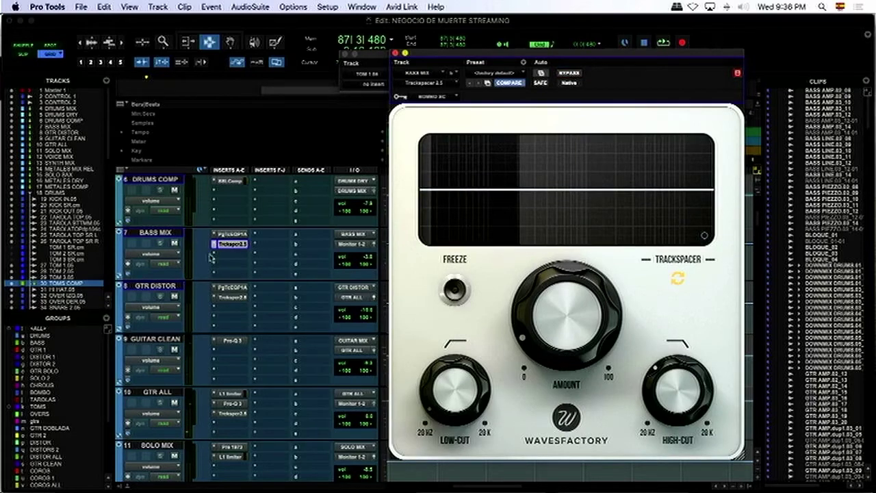
# Step: Examine the Trackspacer on GTR DISTOR, and play the song with the one on GTR ALL open
pyautogui.click(232, 298)
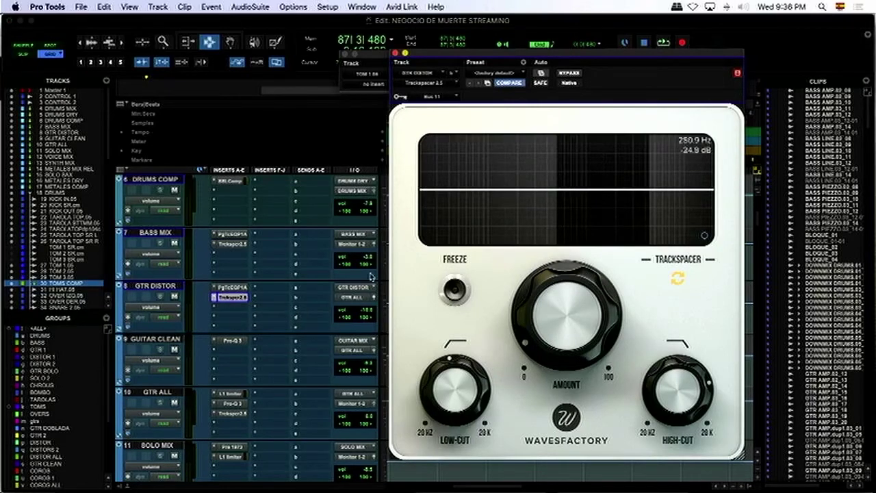
pyautogui.click(233, 413)
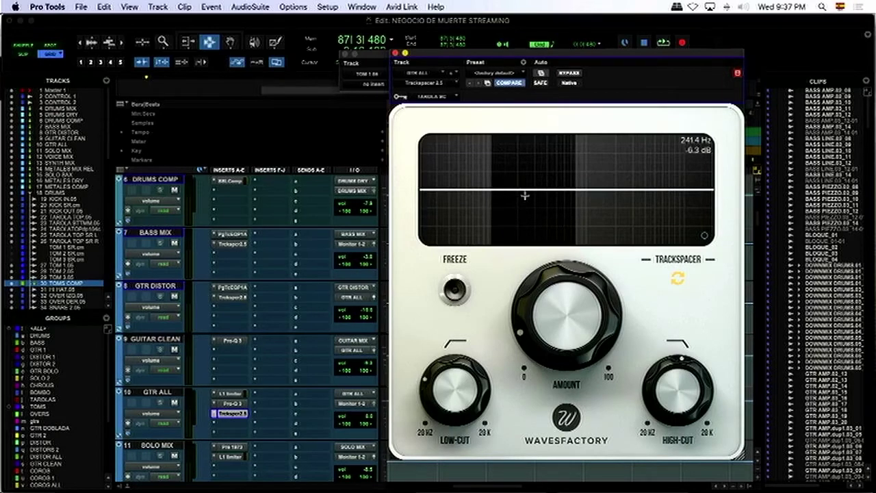
pyautogui.press('space')
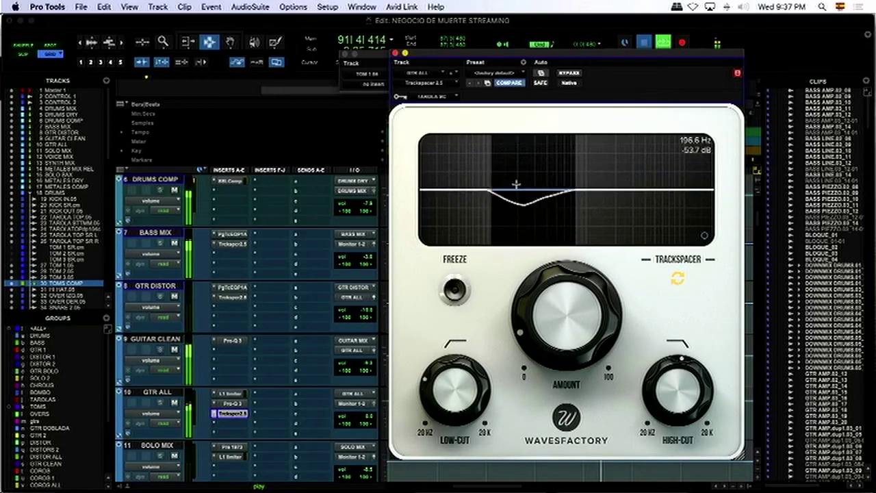
pyautogui.press('space')
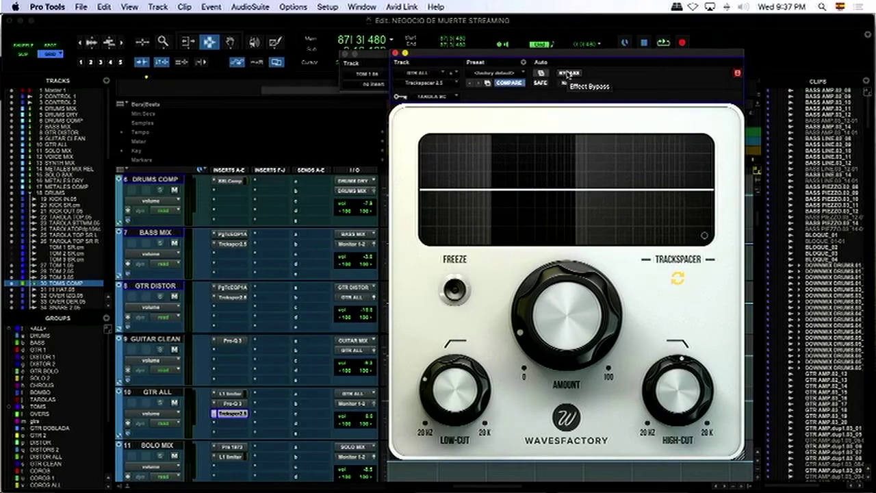
# Step: Replay the song while toggling bypass on the GTR ALL Trackspacer to compare the sound, leaving the effect active
pyautogui.press('space')
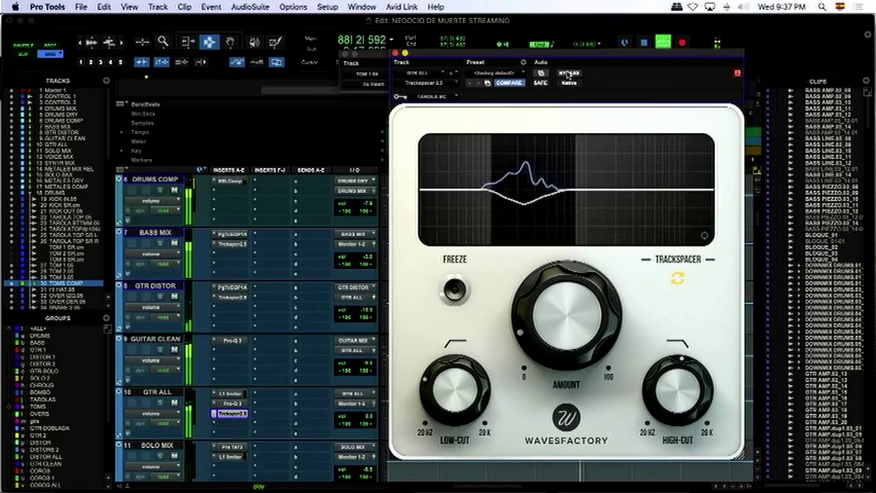
pyautogui.click(568, 74)
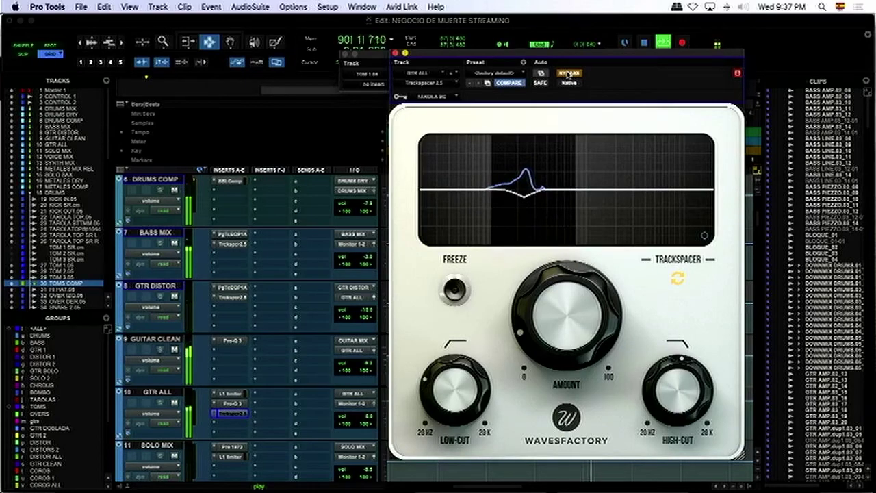
pyautogui.click(568, 74)
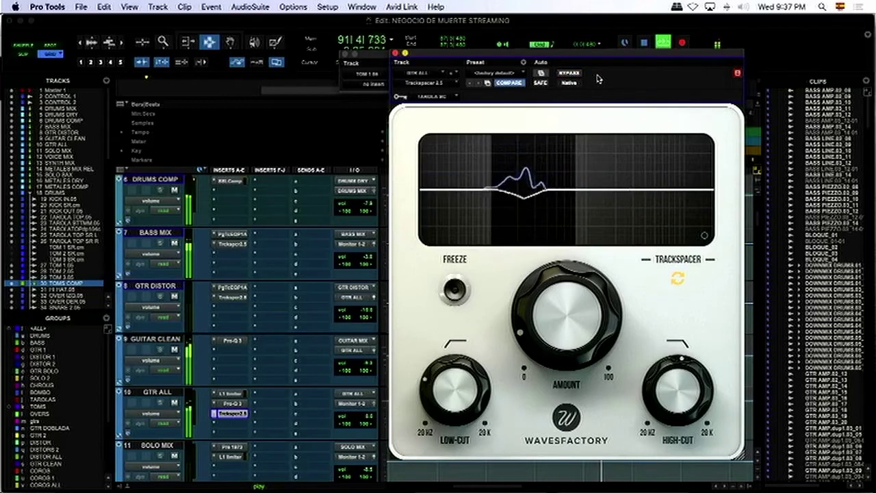
pyautogui.click(569, 73)
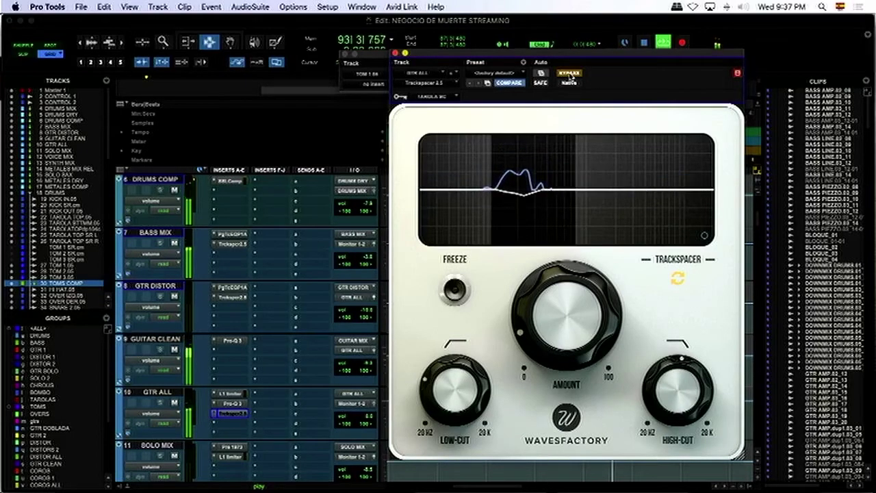
pyautogui.click(569, 74)
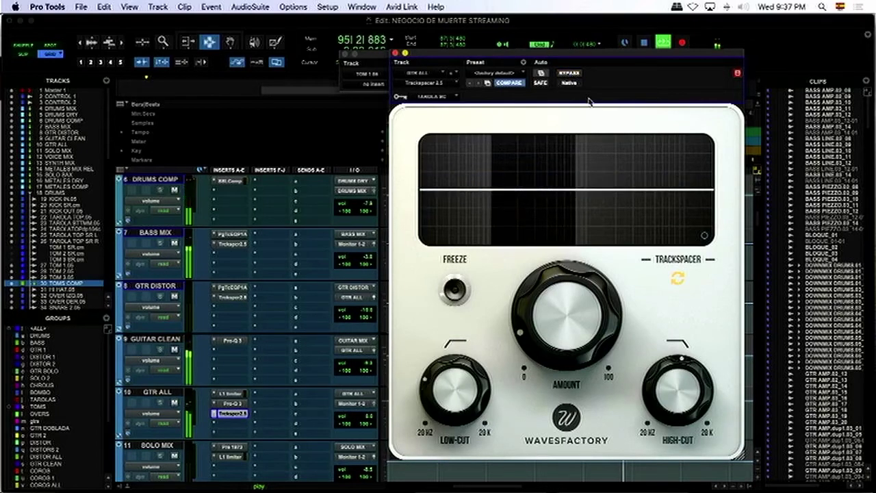
pyautogui.press('space')
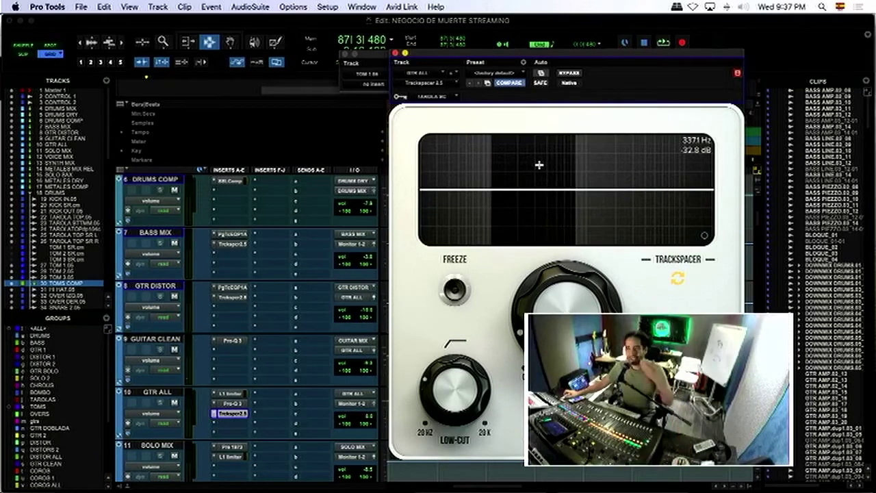
# Step: Close the GTR ALL Trackspacer window and the empty TOM 1 plug-in window
pyautogui.moveTo(518, 55); pyautogui.dragTo(165, 69)
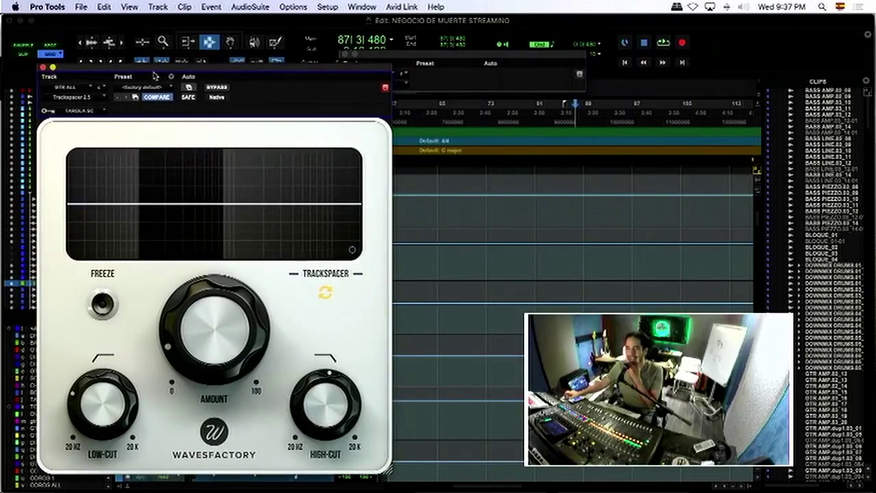
pyautogui.click(44, 67)
pyautogui.click(344, 53)
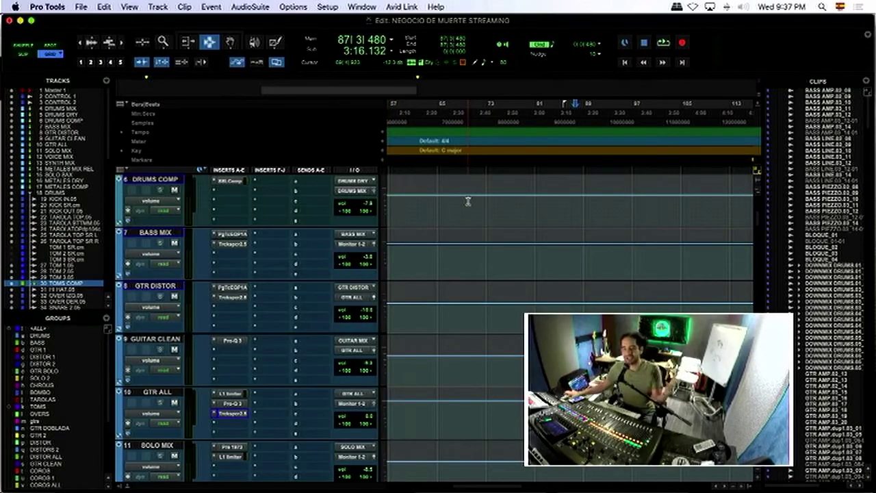
# Step: Open the recent session INFINITIVO MIX, discarding the changes to NEGOCIO DE MUERTE STREAMING
pyautogui.click(82, 8)
pyautogui.moveTo(104, 52)
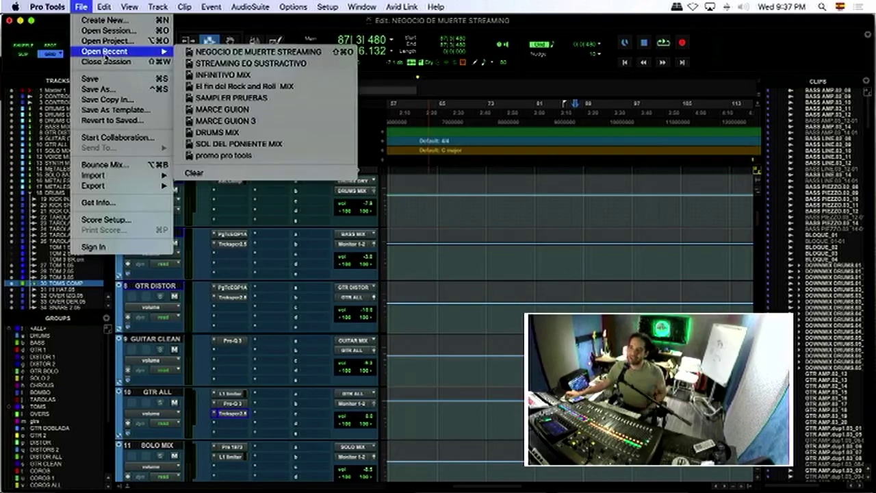
pyautogui.click(241, 75)
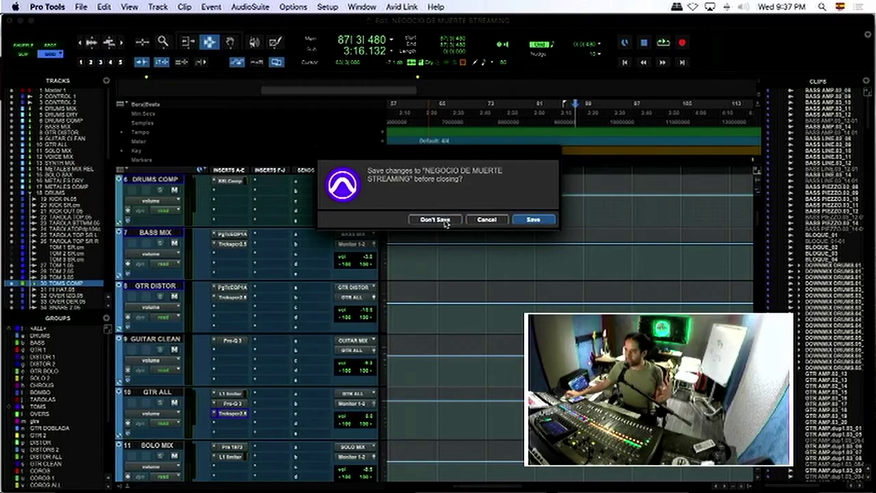
pyautogui.click(435, 220)
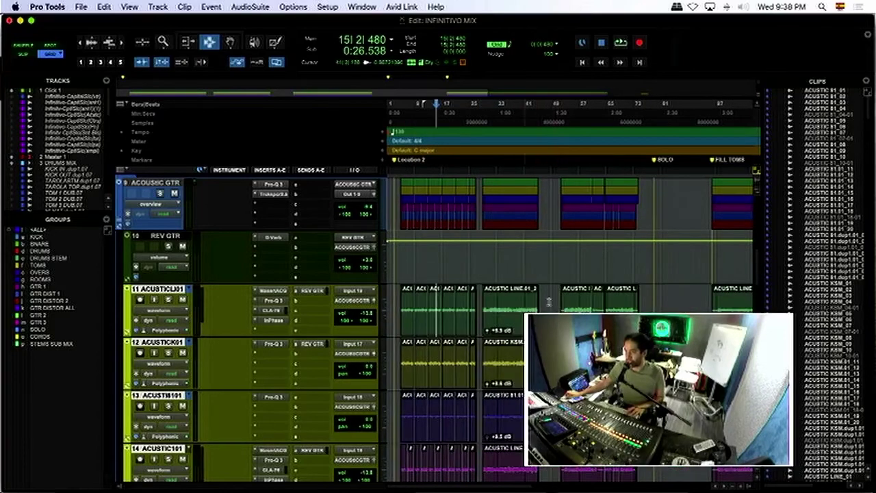
# Step: Solo ACOUSTIC GTR, play from bar 53 and examine the Pro-Q 3 curve on the ACUSTIC LINE 01 track
pyautogui.click(562, 301)
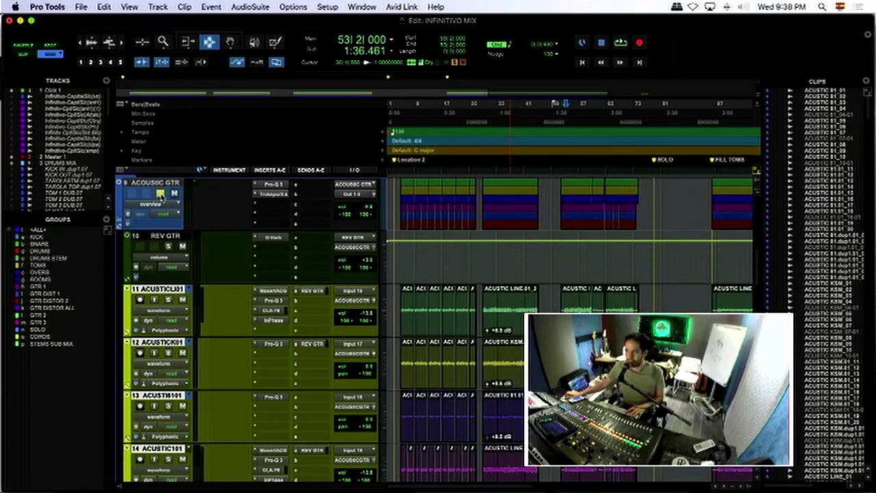
pyautogui.press('space')
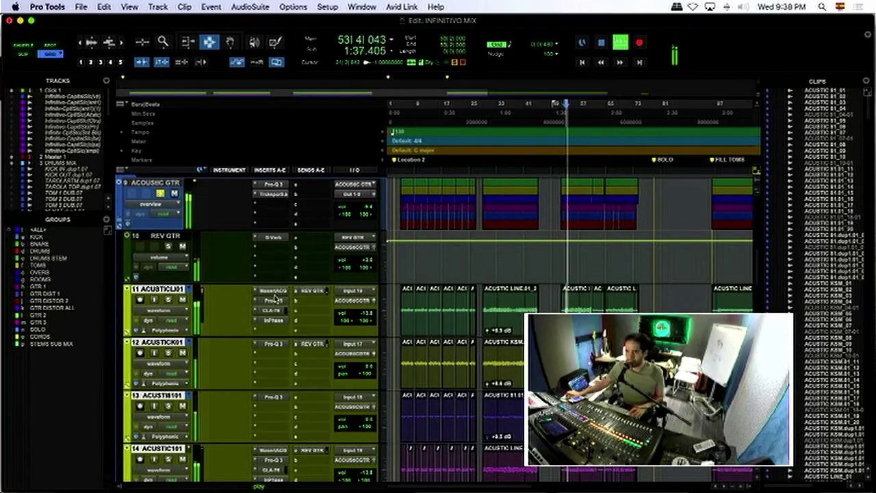
pyautogui.click(274, 301)
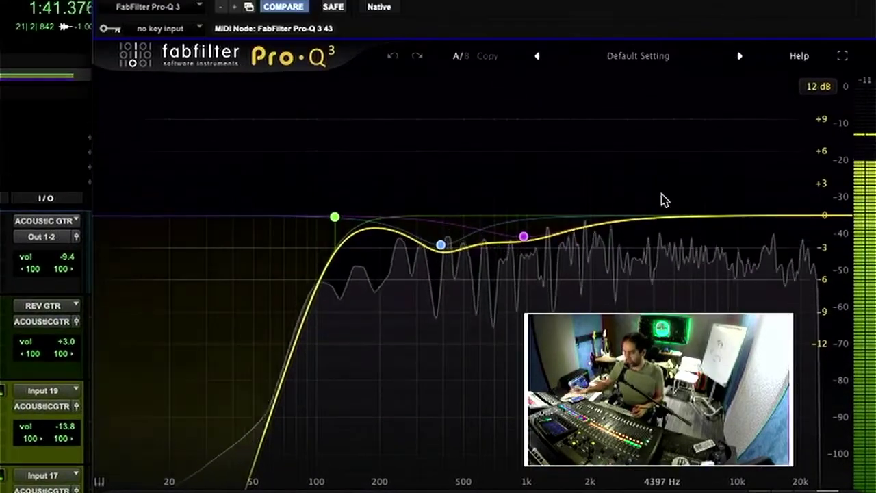
pyautogui.moveTo(569, 203)
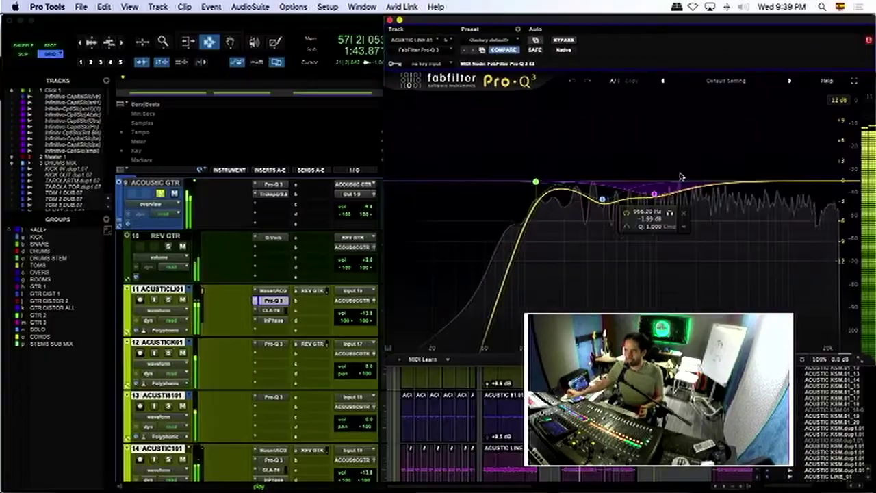
pyautogui.press('space')
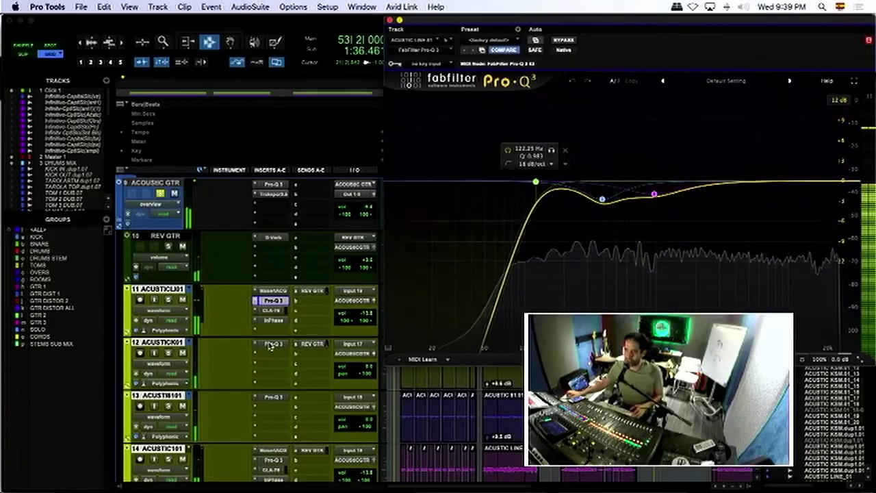
# Step: Examine the Pro-Q 3 curves on the ACUSTIC KSM 01 and ACUSTIC 81.01 tracks, and close the plug-in window
pyautogui.click(272, 343)
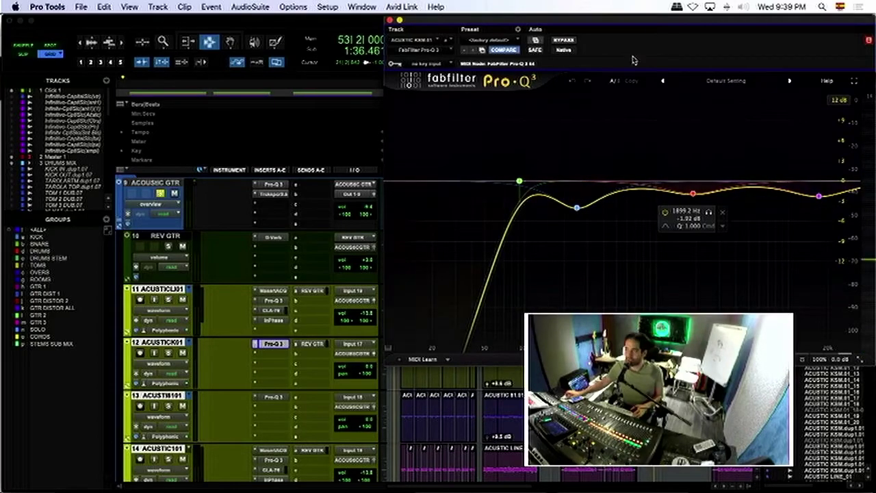
pyautogui.moveTo(625, 24); pyautogui.dragTo(341, 33)
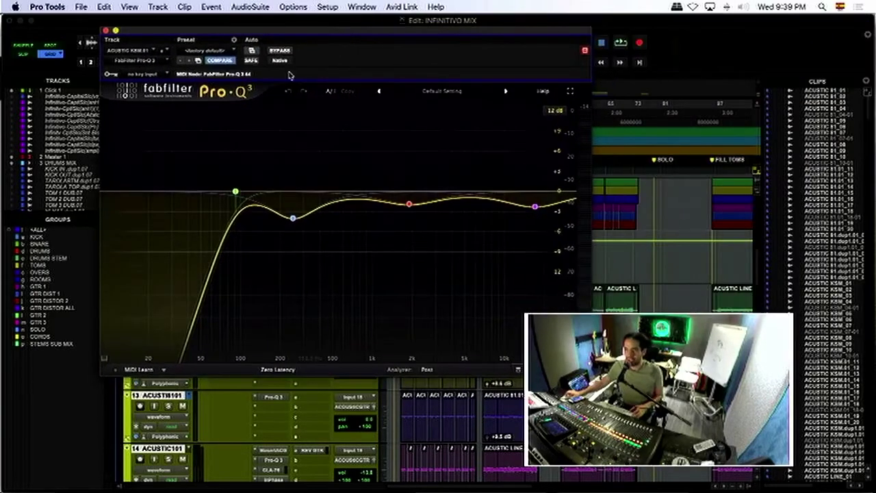
pyautogui.click(106, 30)
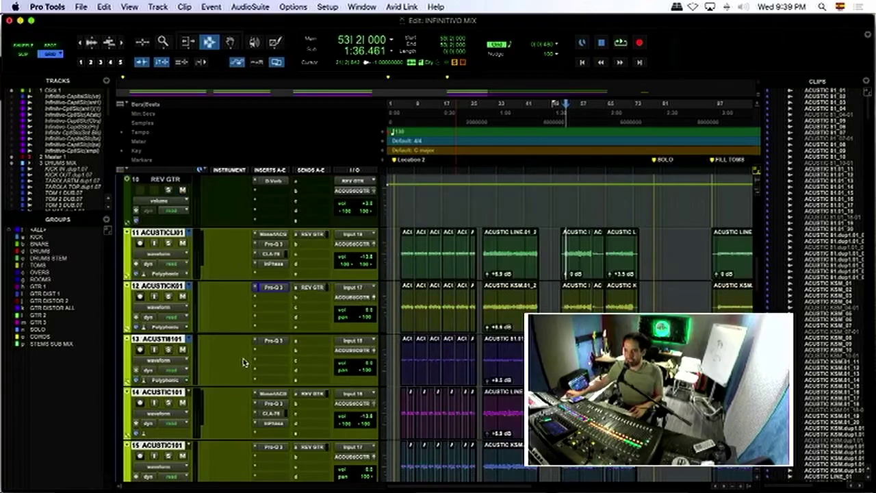
pyautogui.click(276, 344)
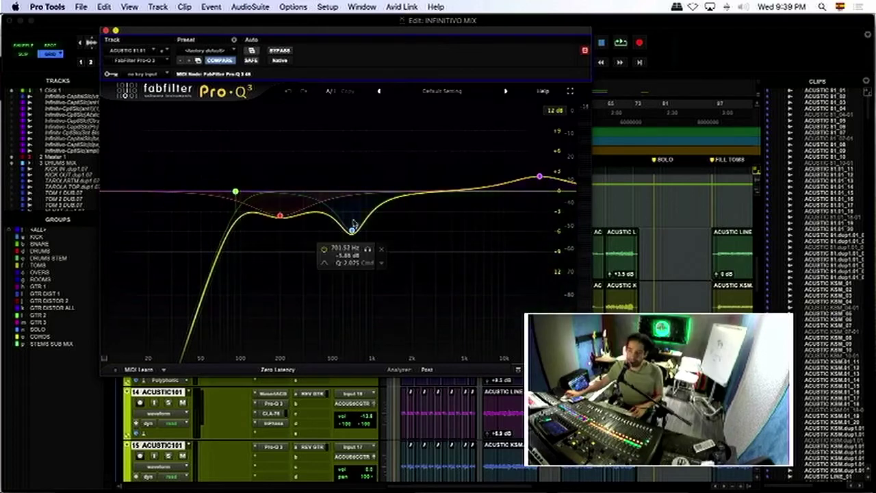
pyautogui.click(105, 31)
# Step: Play the soloed acoustic guitars from bar 53 with their track inserts bypassed and active to compare the sound
pyautogui.press('space')
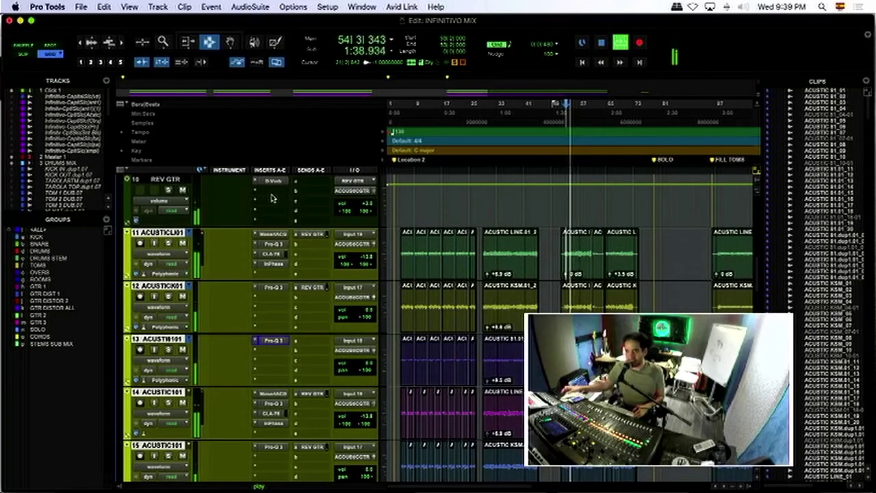
pyautogui.scroll(-2, 162, 243)
pyautogui.scroll(3, 162, 239)
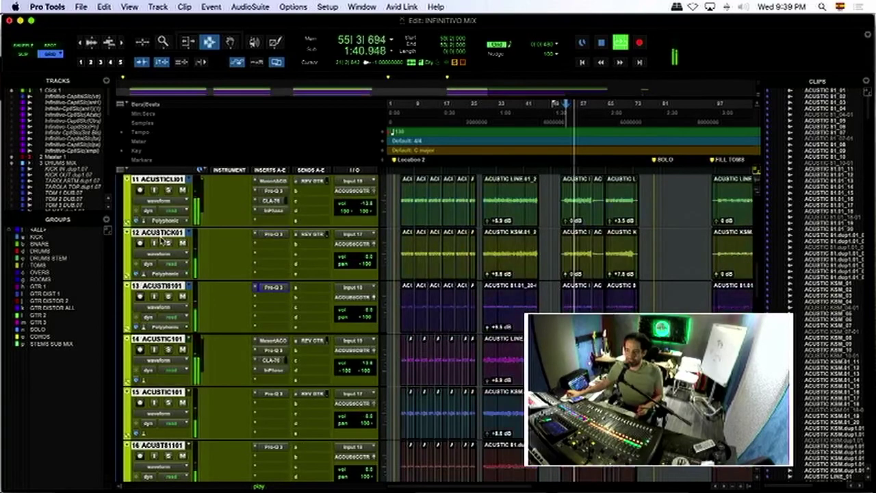
pyautogui.scroll(-1, 162, 241)
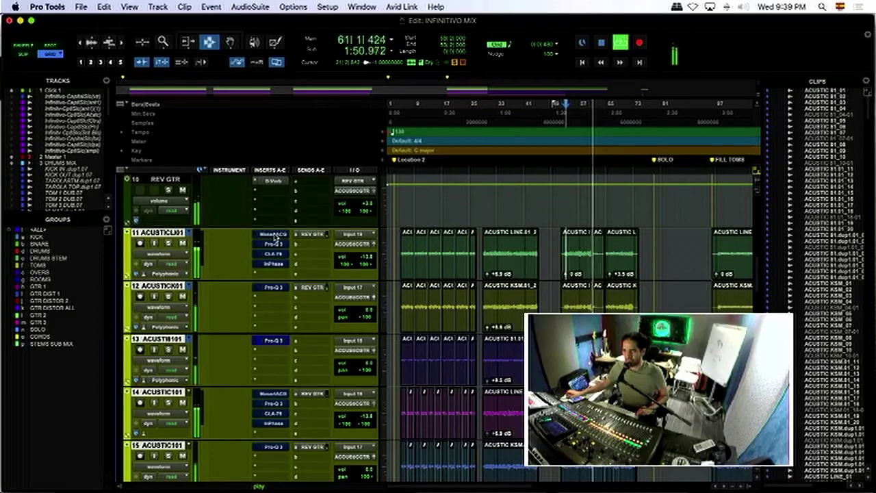
pyautogui.press('space')
pyautogui.press('space')
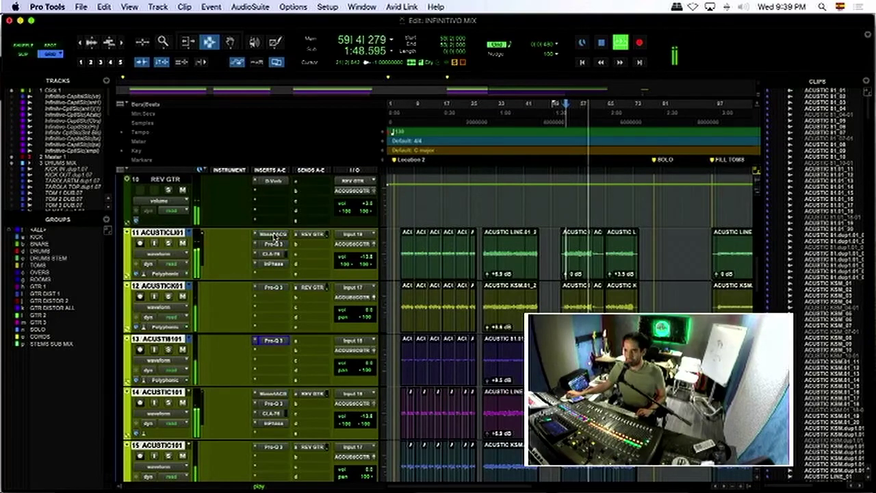
pyautogui.press('space')
# Step: Unsolo ACOUSTIC GTR, and play the full mix briefly from bar 53
pyautogui.scroll(3, 226, 230)
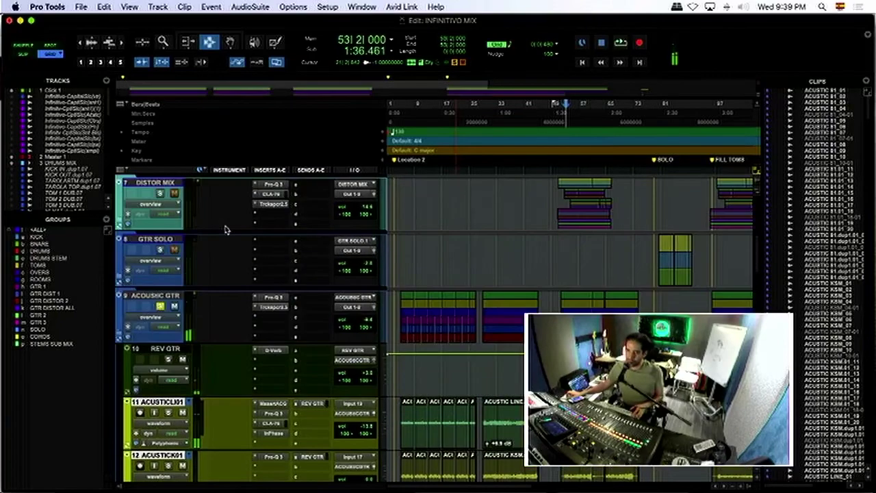
pyautogui.press('space')
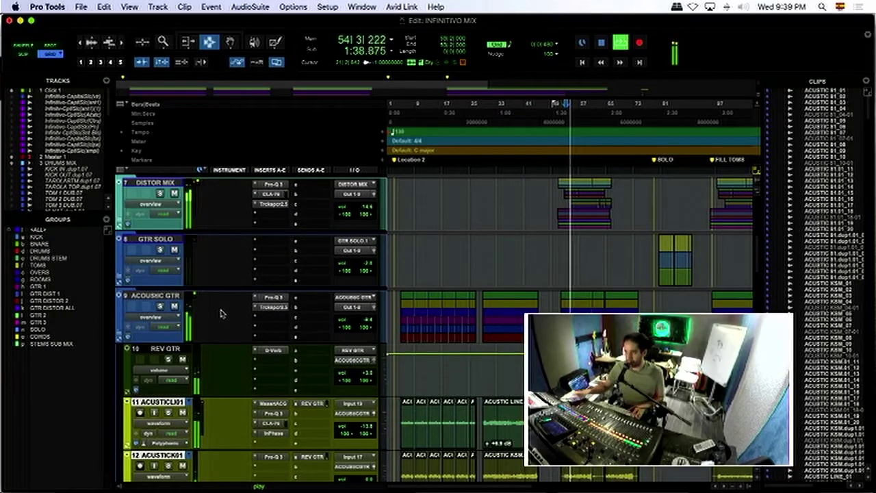
pyautogui.press('space')
# Step: Play the full mix from bar 29 while muting and unmuting ACOUSTIC GTR to hear its contribution
pyautogui.click(484, 411)
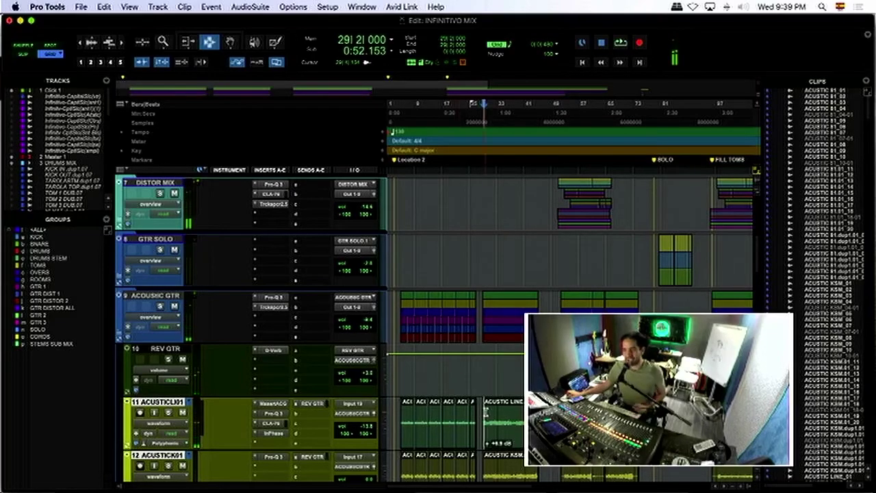
pyautogui.press('space')
pyautogui.scroll(-3, 486, 411)
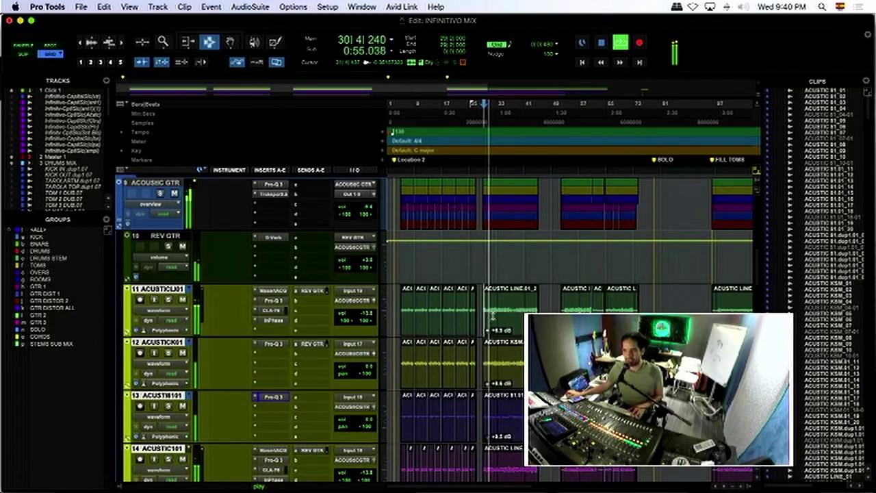
pyautogui.scroll(2, 492, 314)
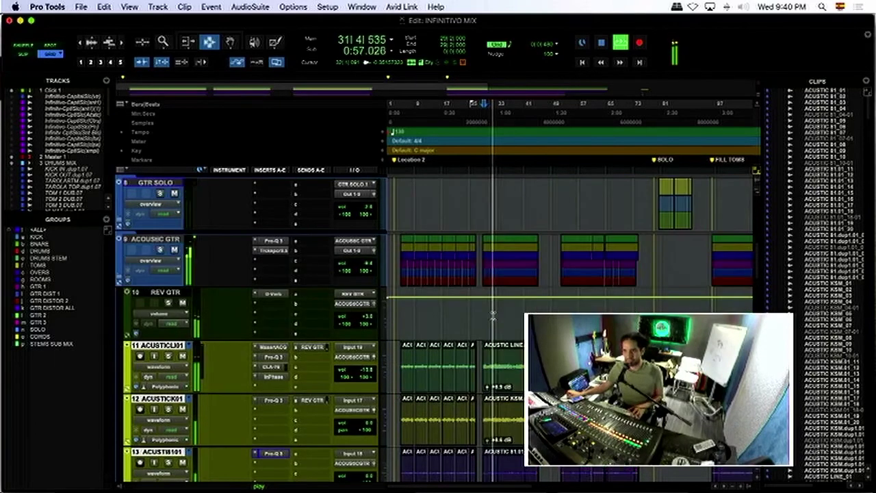
pyautogui.click(174, 251)
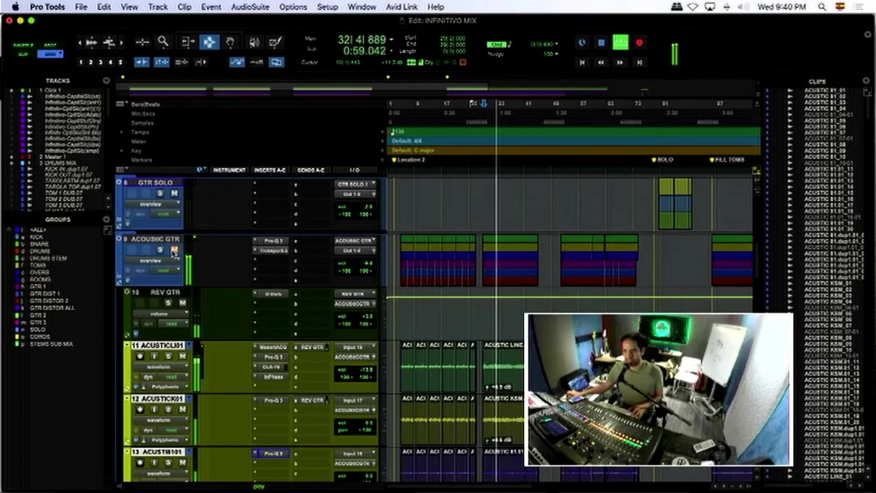
pyautogui.scroll(2, 503, 299)
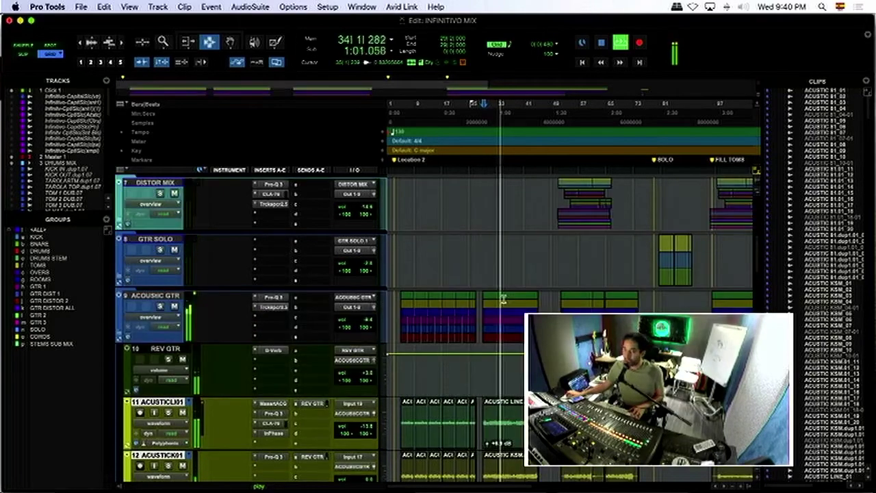
pyautogui.press('space')
# Step: Reopen the ACUSTIC LINE 01 track's Pro-Q 3 to review its low-mid cut, and close it again
pyautogui.scroll(-3, 503, 299)
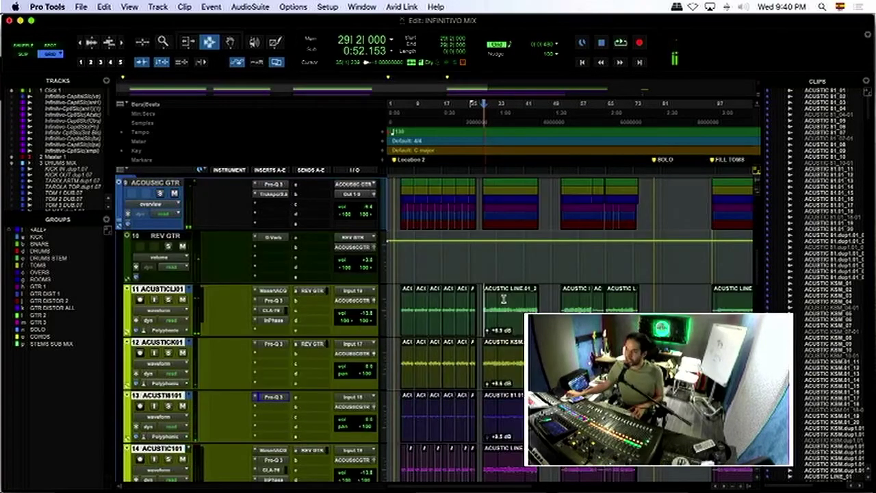
pyautogui.click(270, 299)
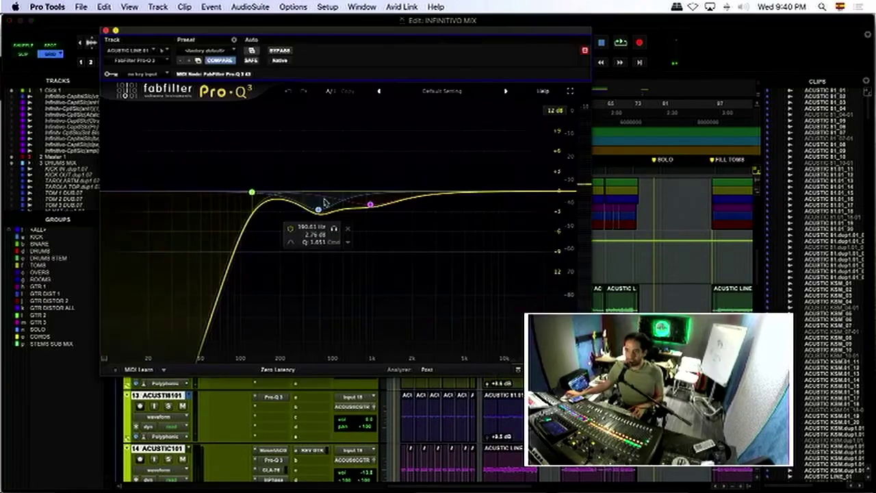
pyautogui.click(106, 31)
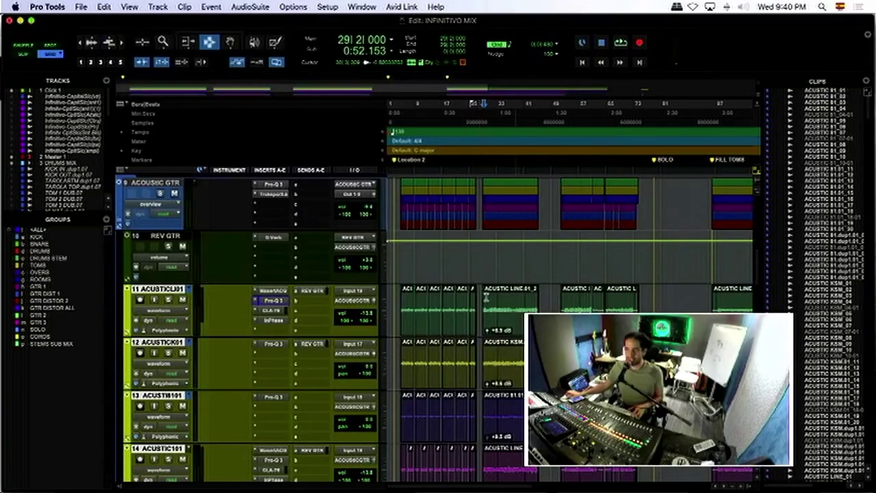
# Step: Collapse the ACOUSTIC GTR folder track and expand the KEYS MIX folder track
pyautogui.scroll(-4, 480, 303)
pyautogui.scroll(4, 487, 306)
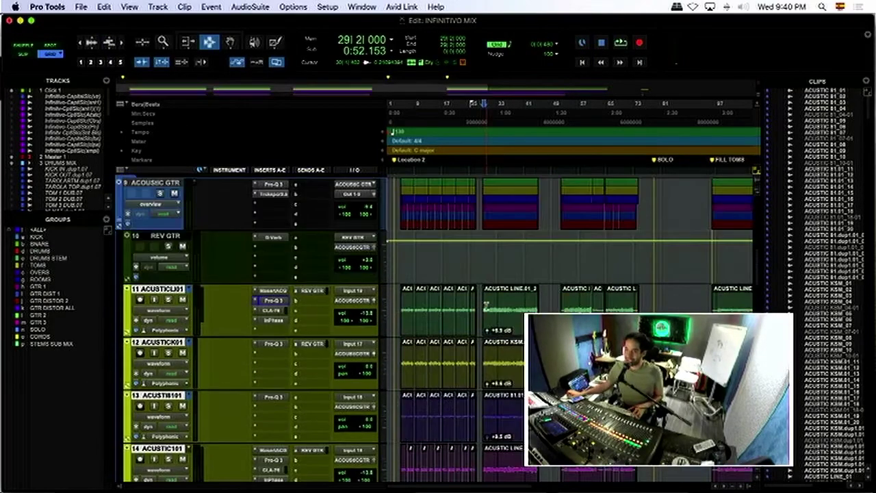
pyautogui.click(120, 222)
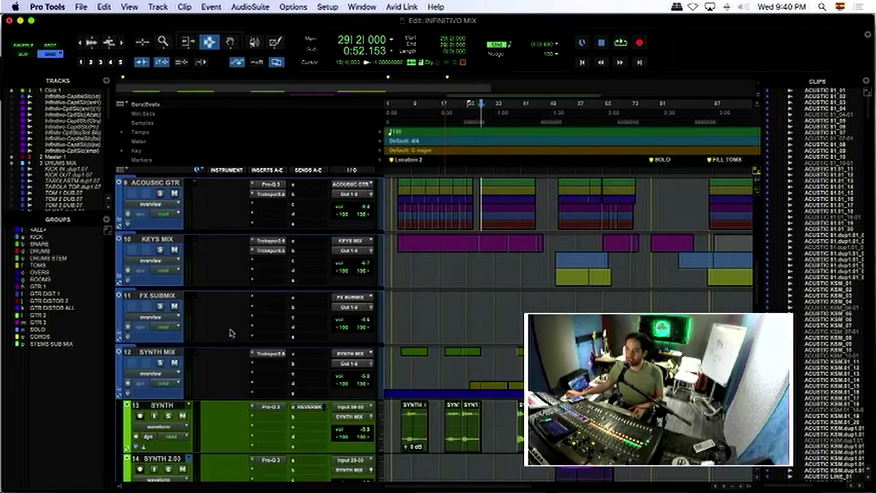
pyautogui.click(120, 277)
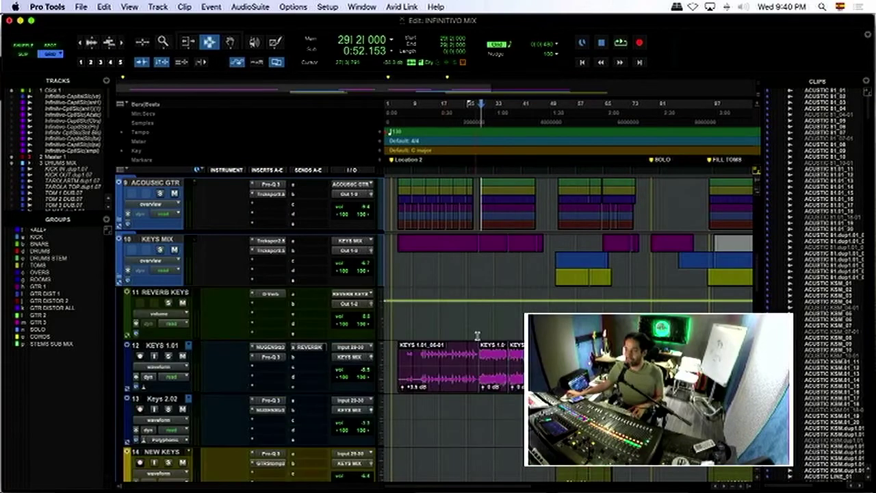
# Step: Solo the KEYS 1.01 track and play it briefly from bar 29
pyautogui.click(483, 363)
pyautogui.click(482, 363)
pyautogui.click(168, 357)
pyautogui.press('space')
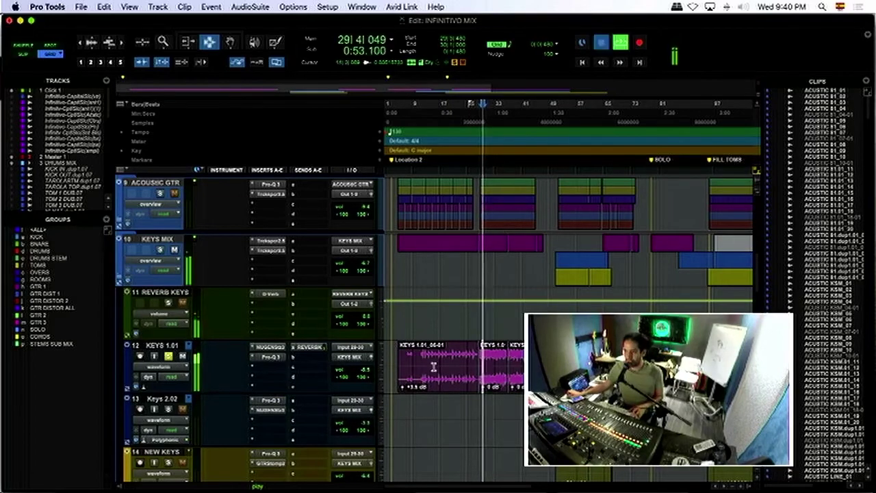
pyautogui.press('space')
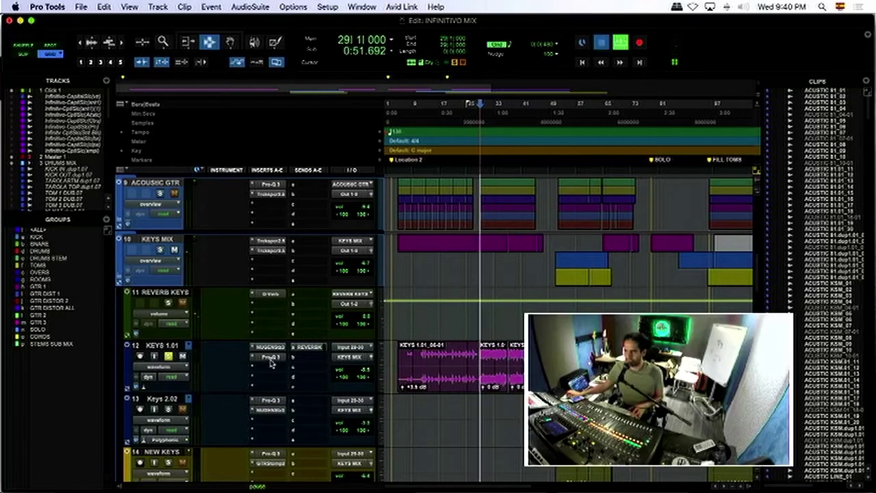
# Step: Examine the low cut and low-mid dip in the KEYS 1.01 Pro-Q 3 during playback, close it and unsolo the track
pyautogui.press('space')
pyautogui.click(270, 358)
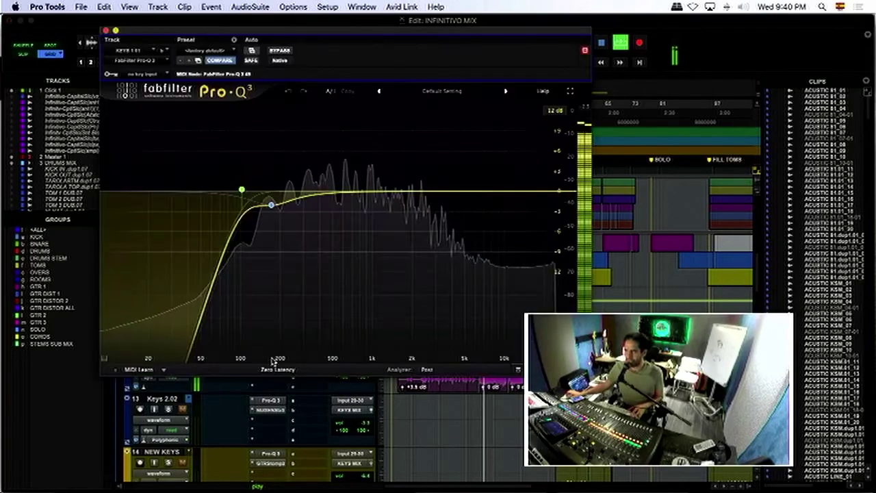
pyautogui.moveTo(273, 207)
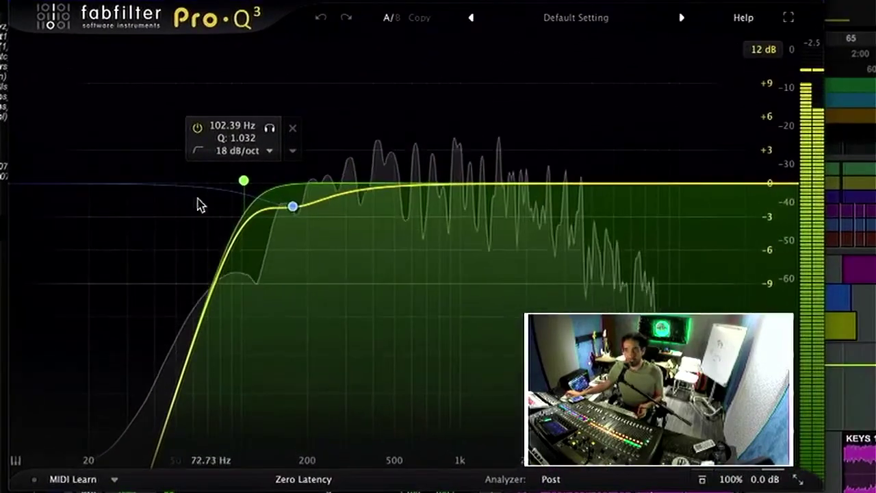
pyautogui.moveTo(299, 199)
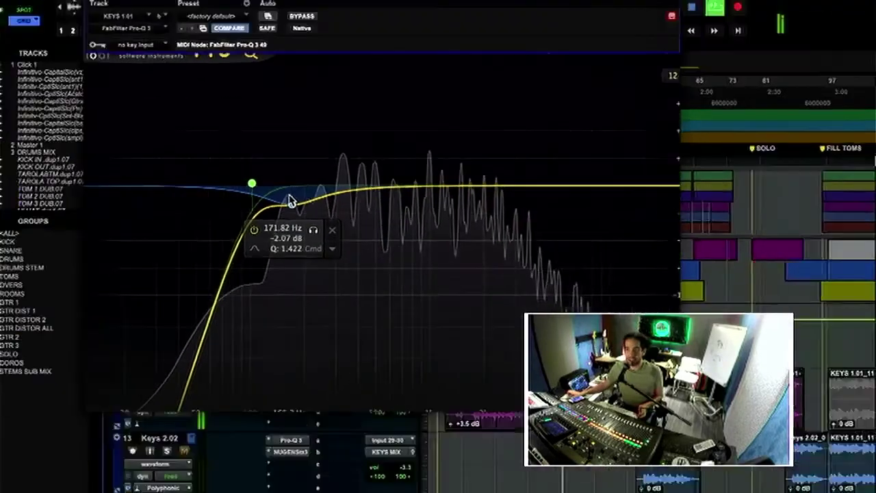
pyautogui.press('super+w')
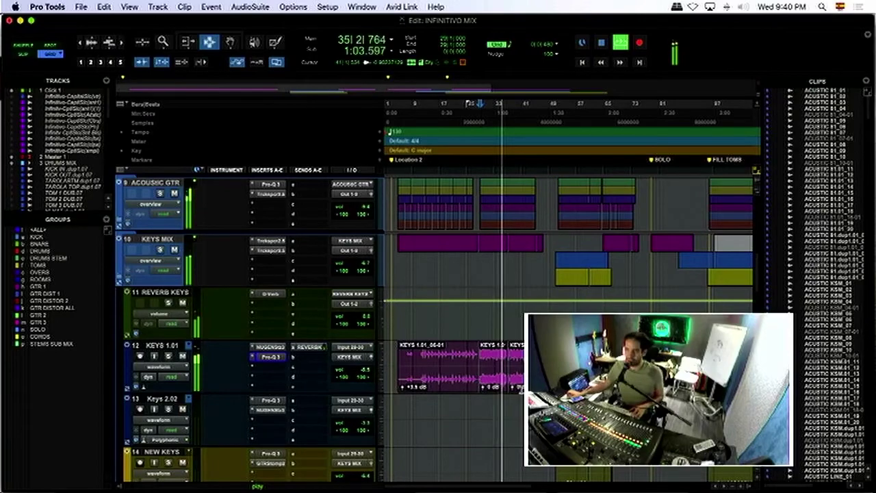
# Step: Solo the SYNTH track inside the SYNTH MIX folder during playback
pyautogui.scroll(-3, 479, 308)
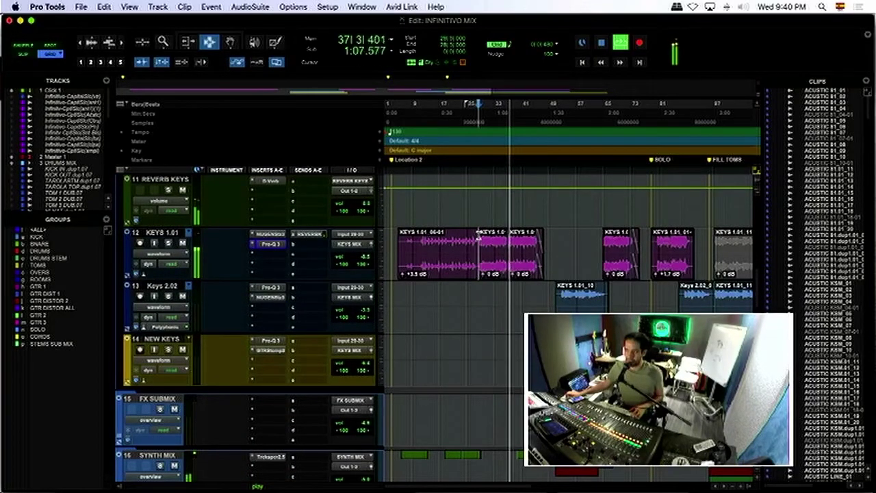
pyautogui.scroll(-3, 514, 295)
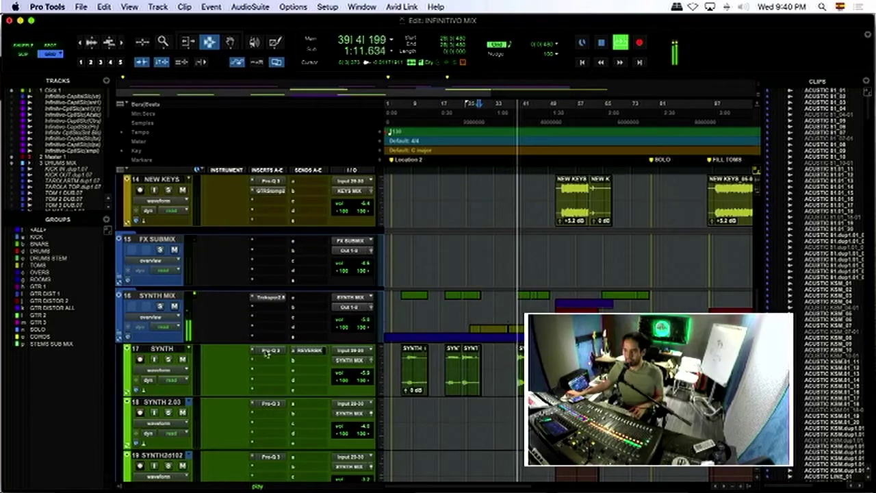
pyautogui.click(168, 359)
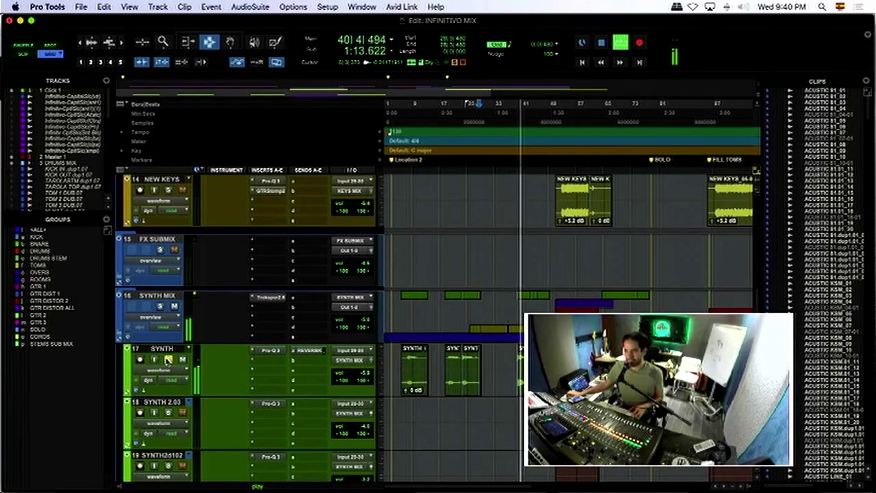
# Step: Stop playback and view the file information of INFINITIVO MIX.ptx from the session browser, leaving the current session open
pyautogui.press('space')
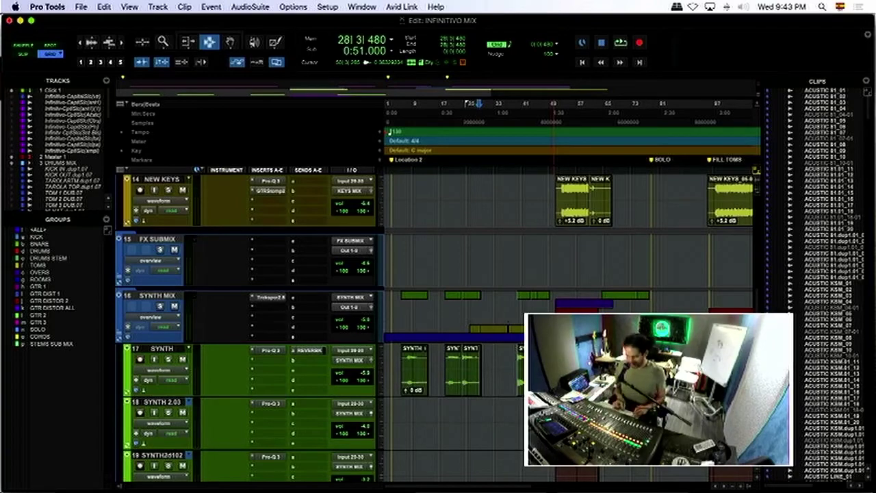
pyautogui.press('super+n')
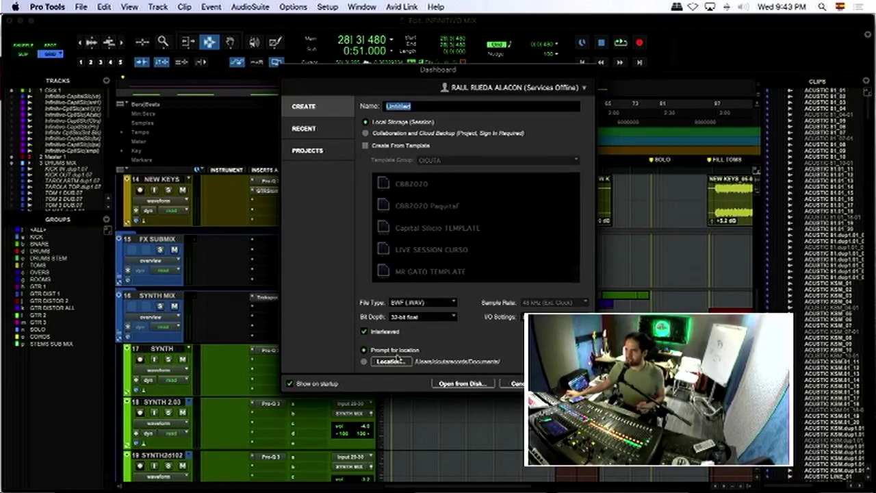
pyautogui.click(466, 384)
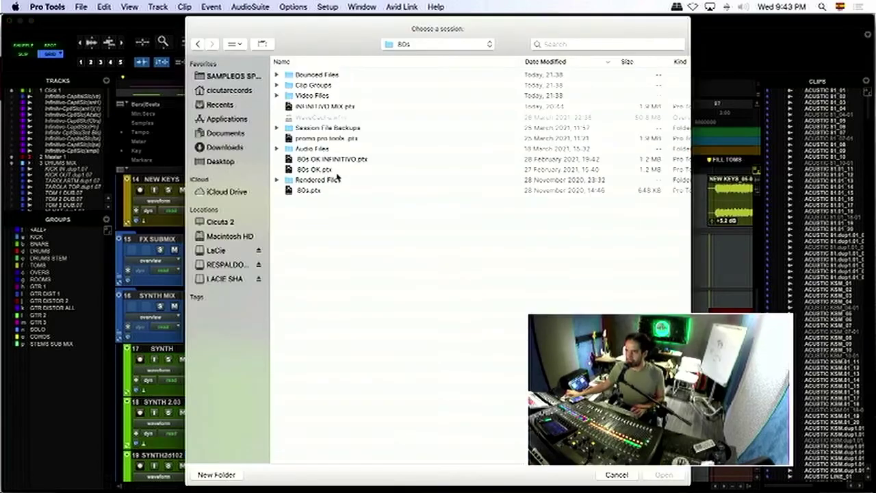
pyautogui.click(332, 108)
pyautogui.press('super+i')
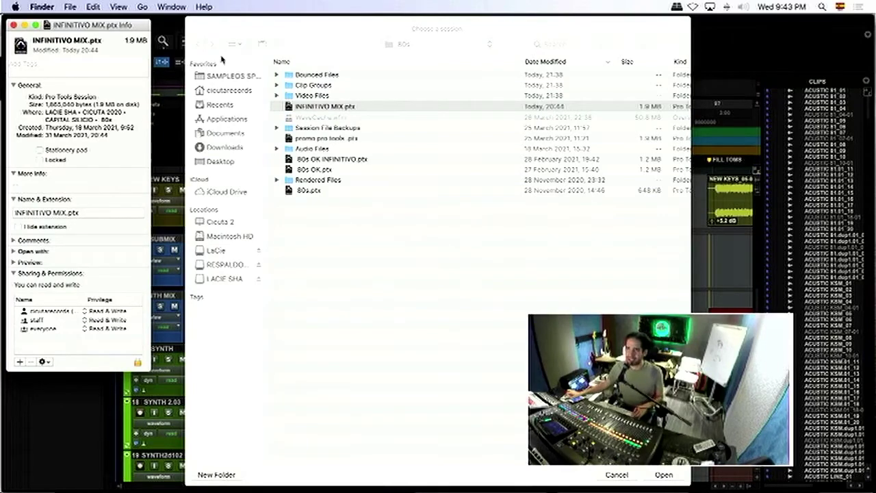
pyautogui.click(13, 26)
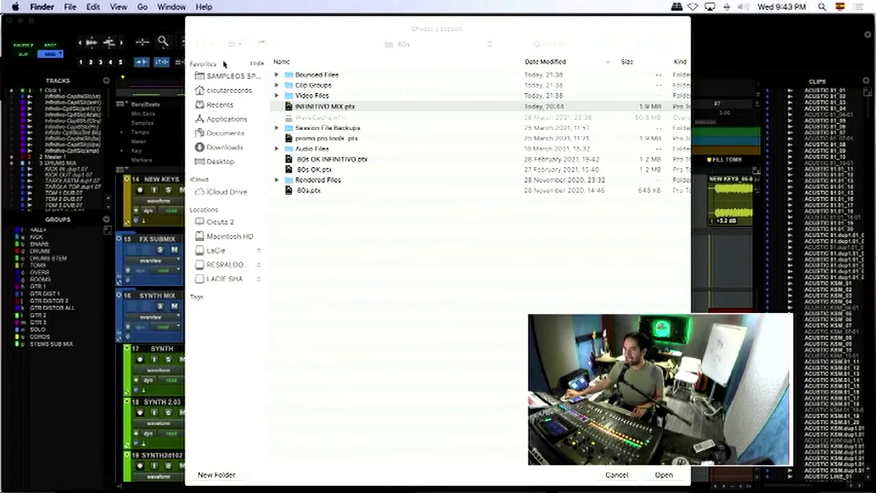
pyautogui.click(624, 474)
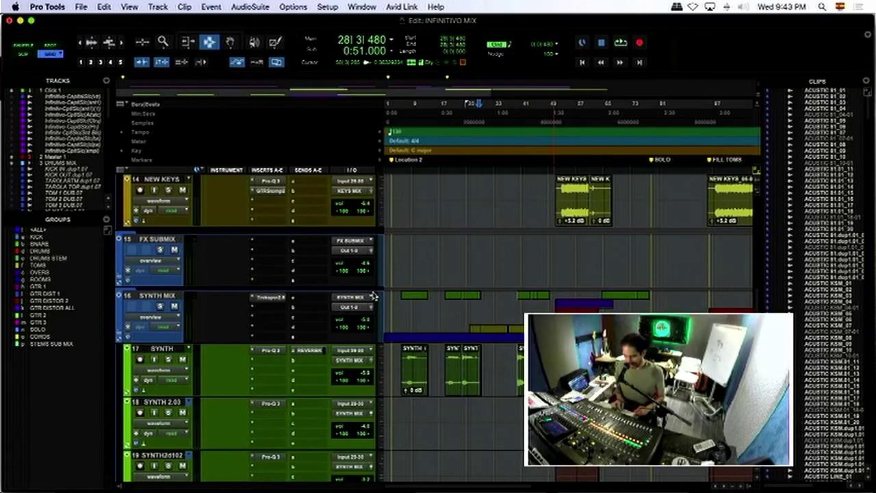
# Step: View the import source properties of Capital Silicio maquina del tiempo.ptx without importing anything
pyautogui.hotkey('alt', 'shift', 'i')
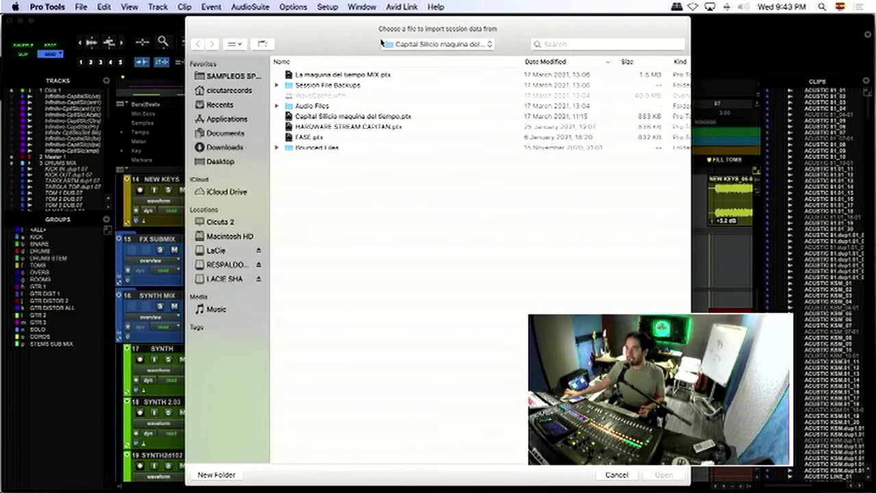
pyautogui.click(315, 117)
pyautogui.click(329, 127)
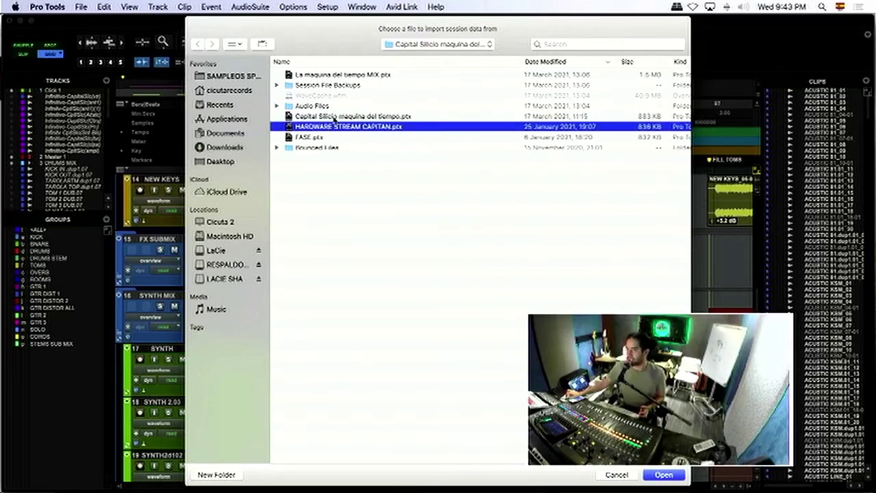
pyautogui.doubleClick(333, 118)
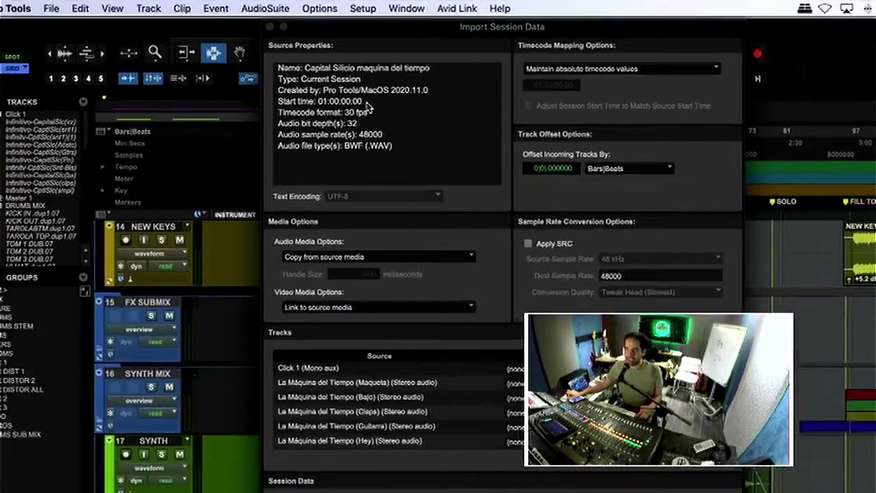
pyautogui.press('Escape')
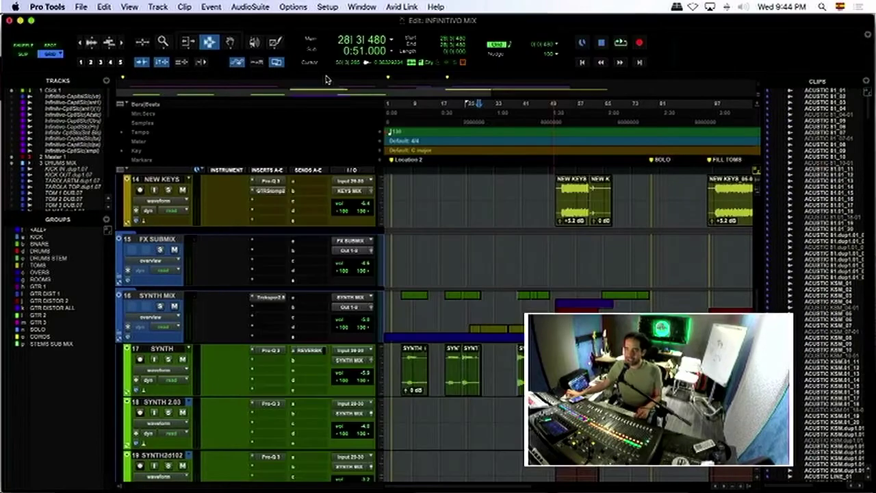
# Step: View the import source properties of La maquina del tiempo MIX.ptx without importing anything
pyautogui.hotkey('alt', 'shift', 'i')
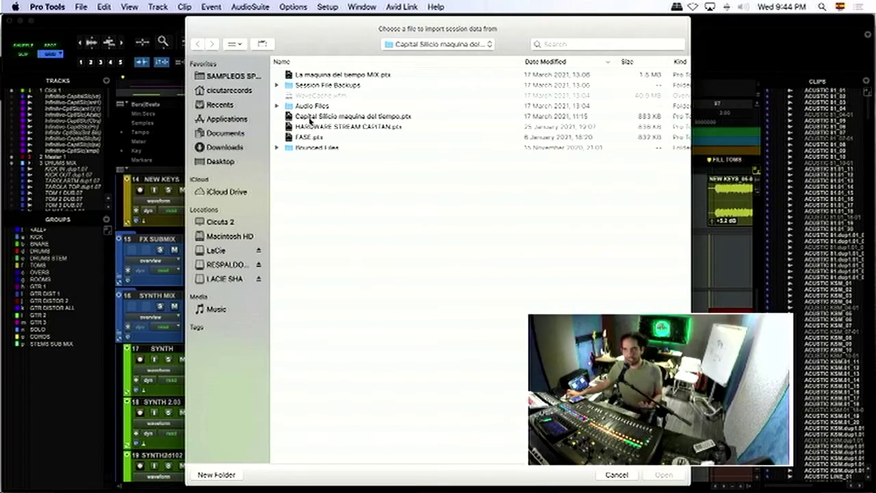
pyautogui.doubleClick(327, 75)
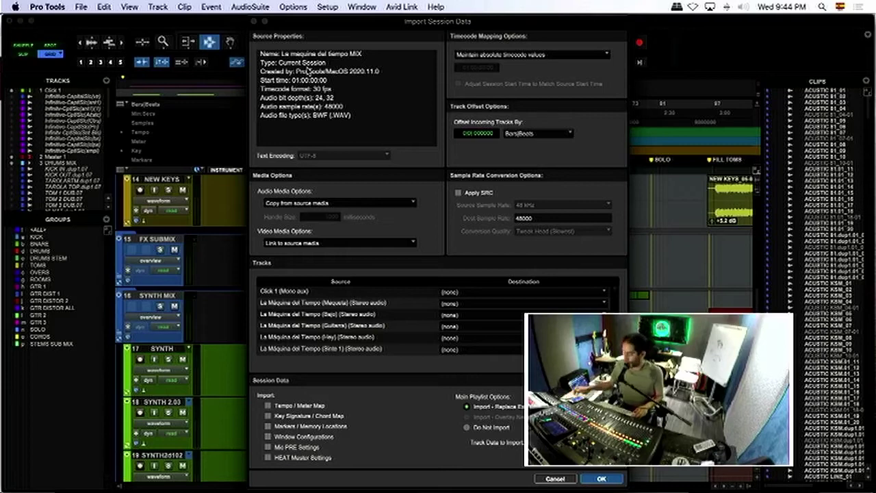
pyautogui.press('Escape')
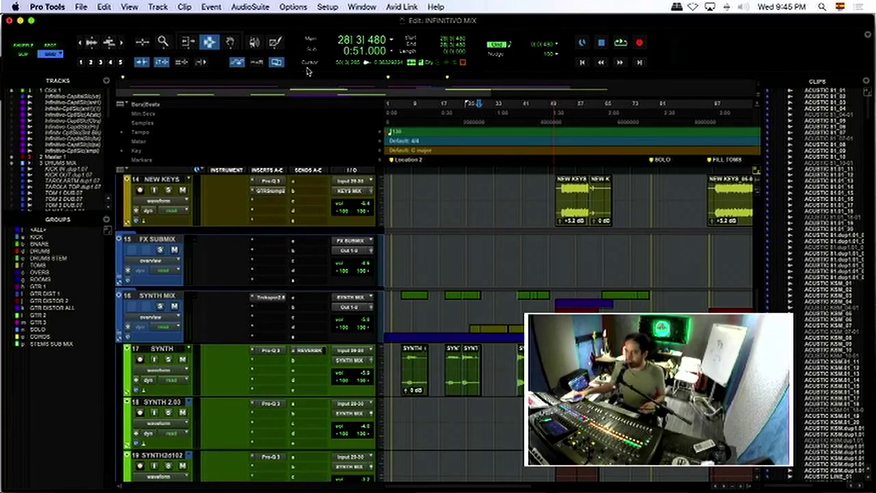
# Step: Collapse the SYNTH MIX folder track and expand the ACOUSTIC GTR folder track
pyautogui.click(119, 333)
pyautogui.scroll(-5, 223, 304)
pyautogui.scroll(8, 223, 303)
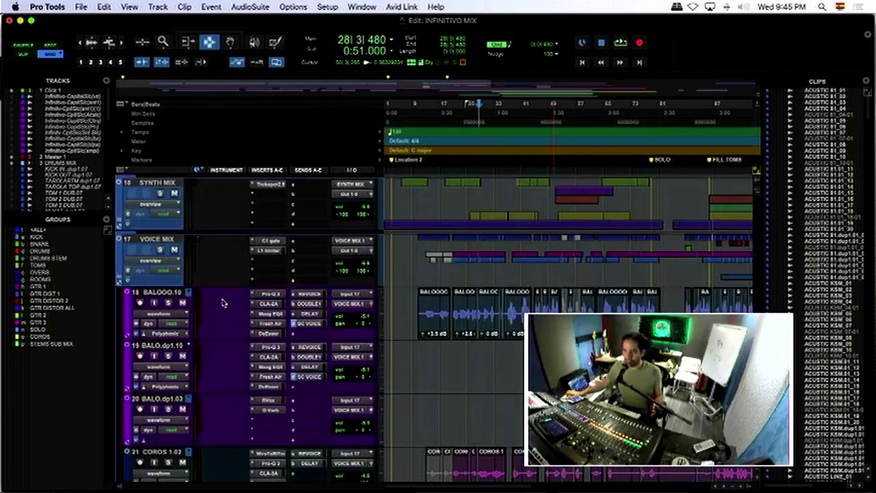
pyautogui.scroll(5, 223, 303)
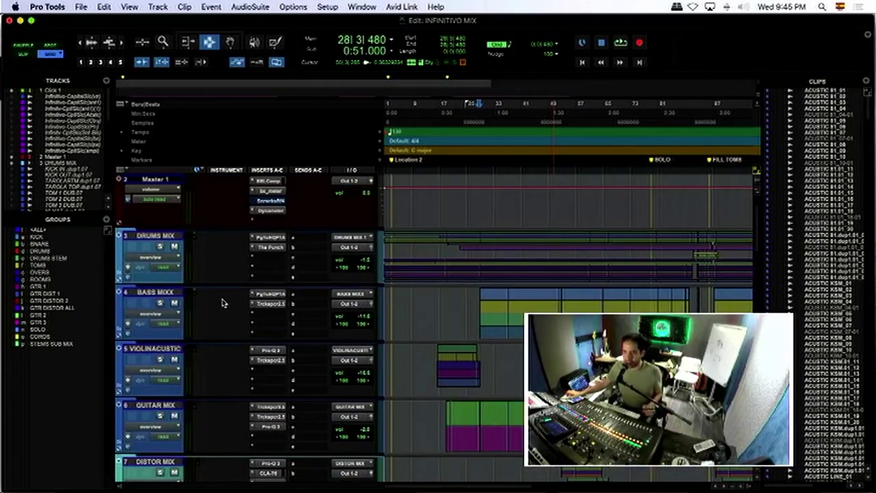
pyautogui.scroll(-4, 223, 303)
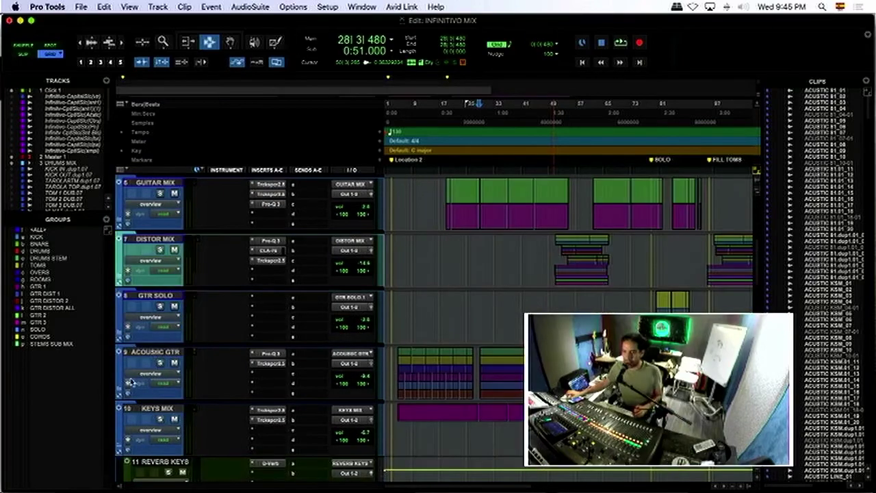
pyautogui.click(127, 385)
pyautogui.scroll(-3, 460, 319)
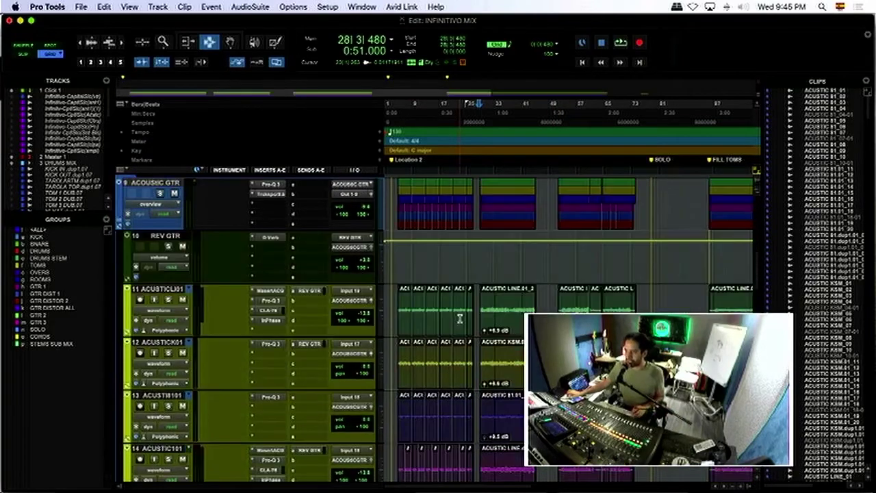
# Step: Solo the acoustic guitar tracks starting with tracks 11, 12 and 13 and play them from bar 5
pyautogui.click(397, 307)
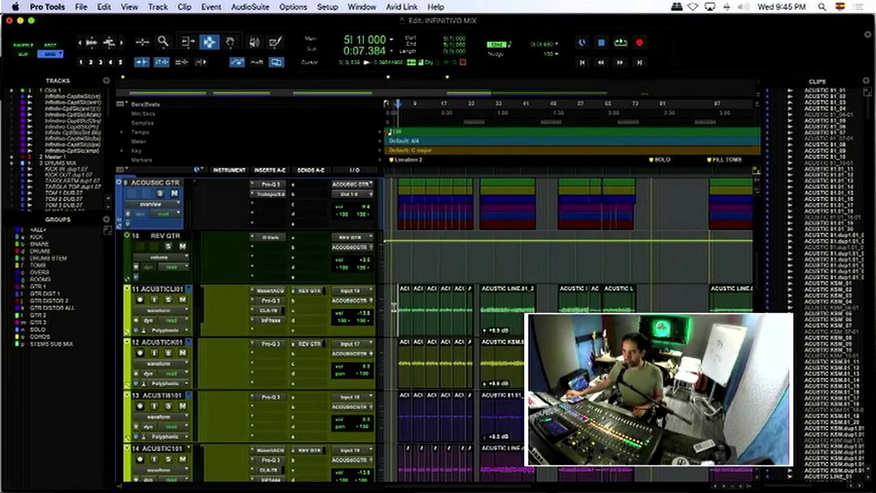
pyautogui.click(168, 299)
pyautogui.click(169, 352)
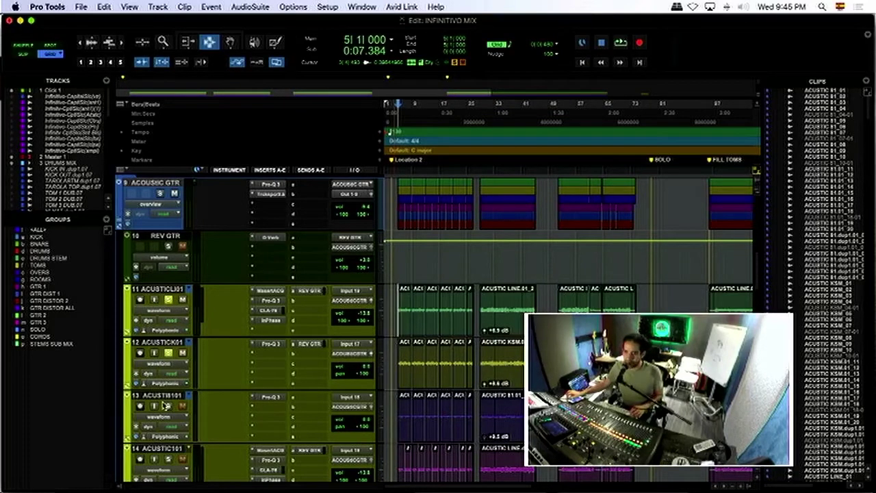
pyautogui.press('space')
pyautogui.press('super+bracketright')
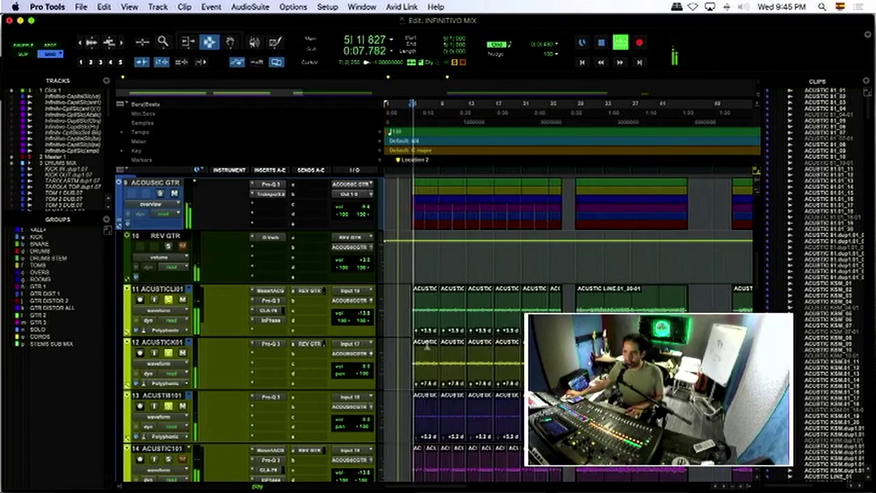
pyautogui.press('e')
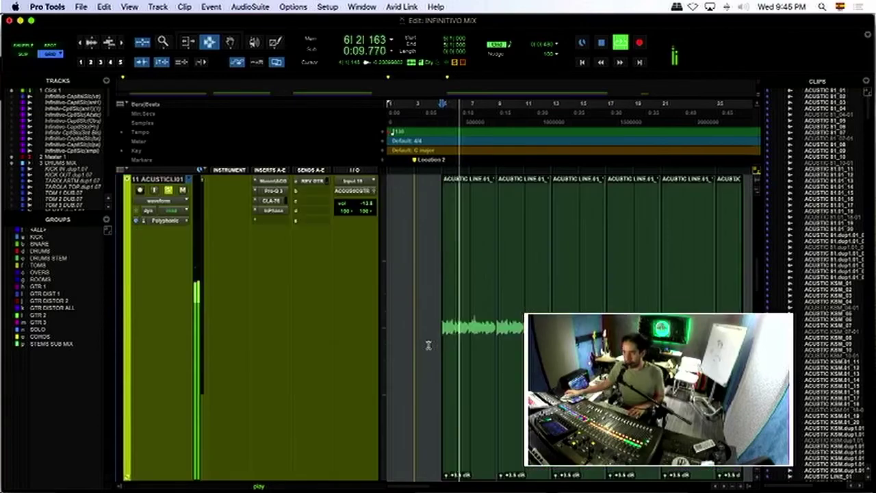
pyautogui.press('e')
# Step: Play the soloed acoustic guitars from bar 30 beat 2, stop playback and unsolo tracks 14 to 16
pyautogui.press('space')
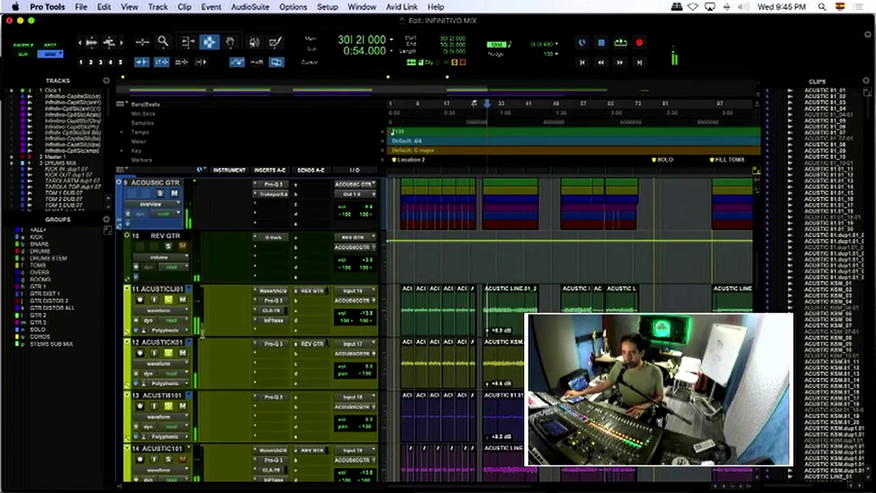
pyautogui.press('space')
pyautogui.scroll(-4, 185, 288)
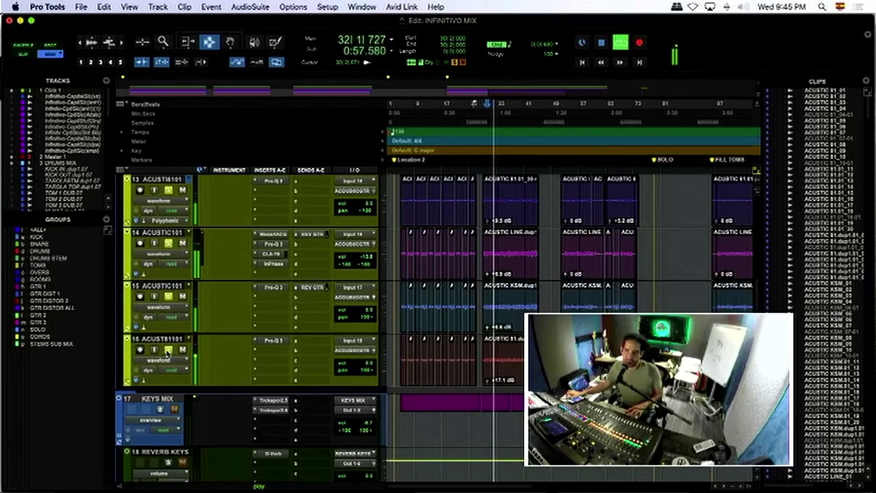
pyautogui.press('space')
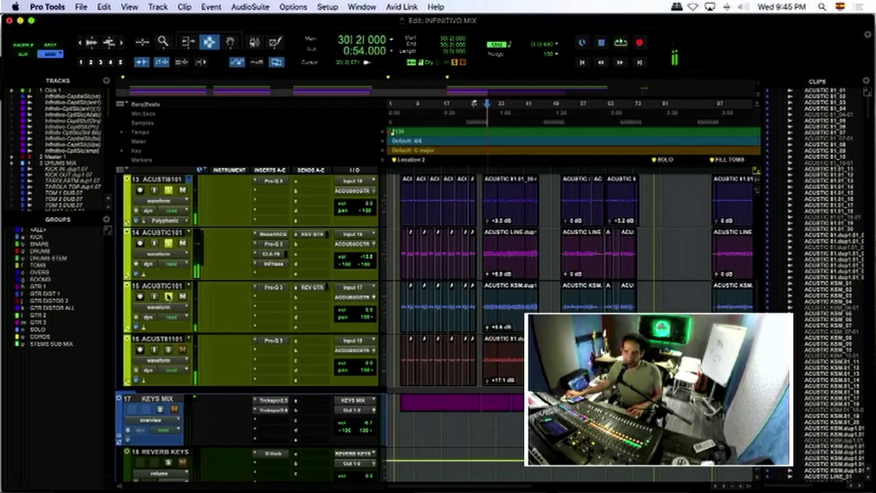
pyautogui.scroll(3, 170, 245)
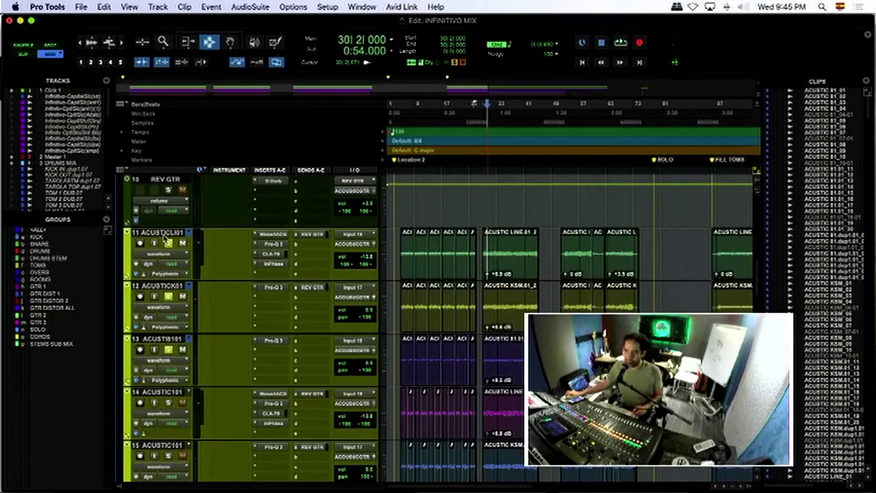
# Step: Examine the EQ curve and dynamic band in the ACOUSTIC GTR folder's Pro-Q 3, then close the plug-in
pyautogui.scroll(3, 173, 286)
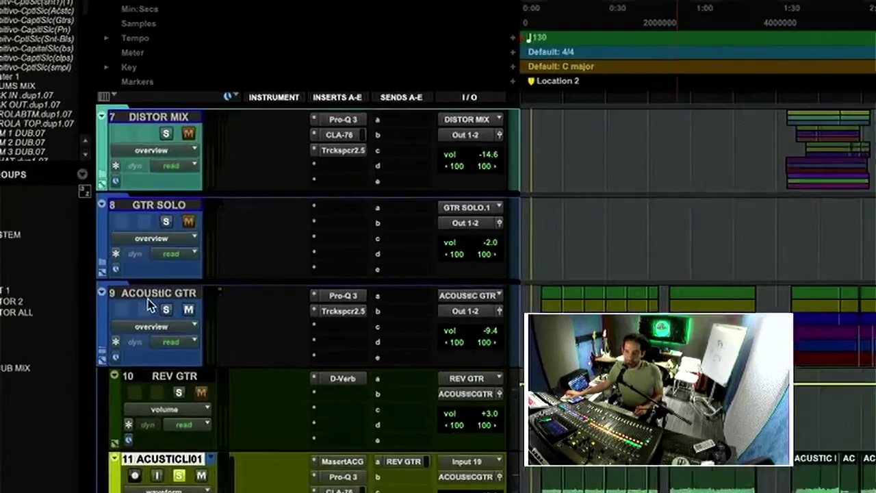
pyautogui.click(161, 294)
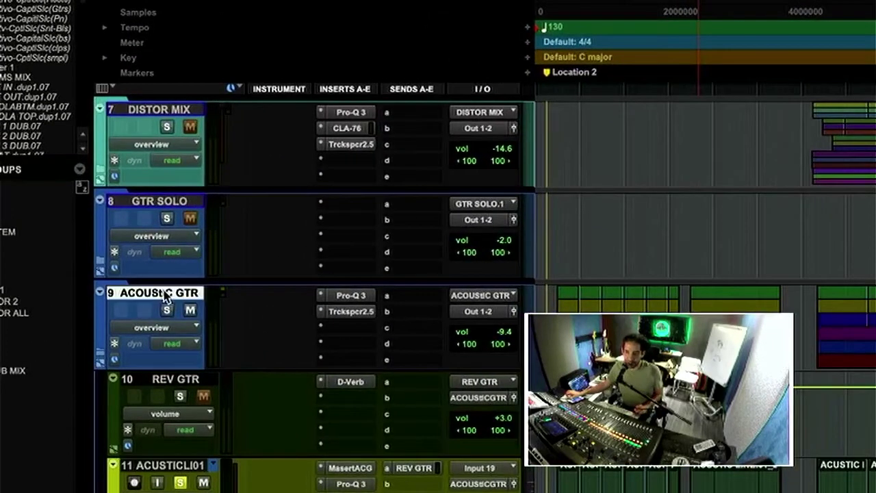
pyautogui.click(357, 297)
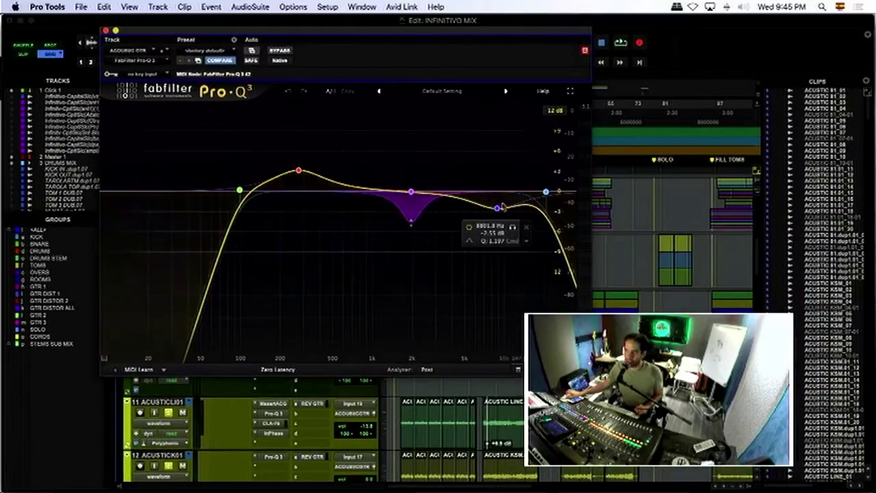
pyautogui.moveTo(412, 211)
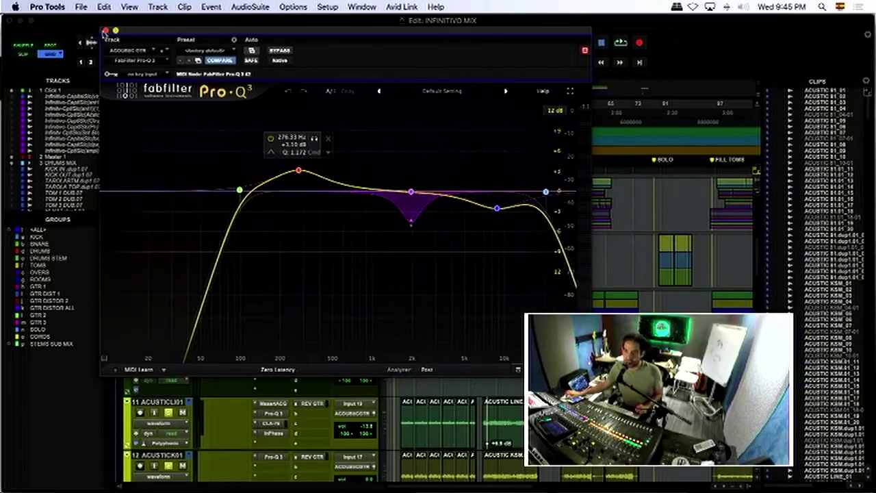
pyautogui.click(105, 32)
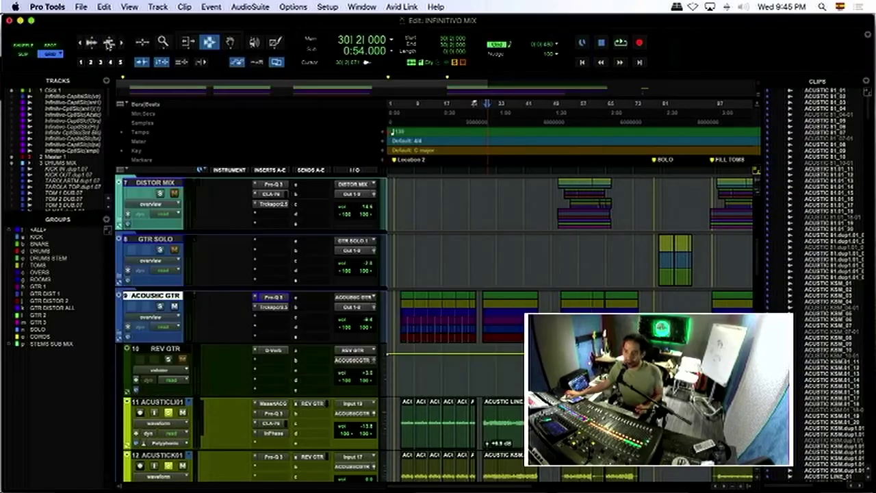
# Step: Select acoustic guitar tracks 11 to 13 and set up one new stereo audio track
pyautogui.scroll(-3, 212, 307)
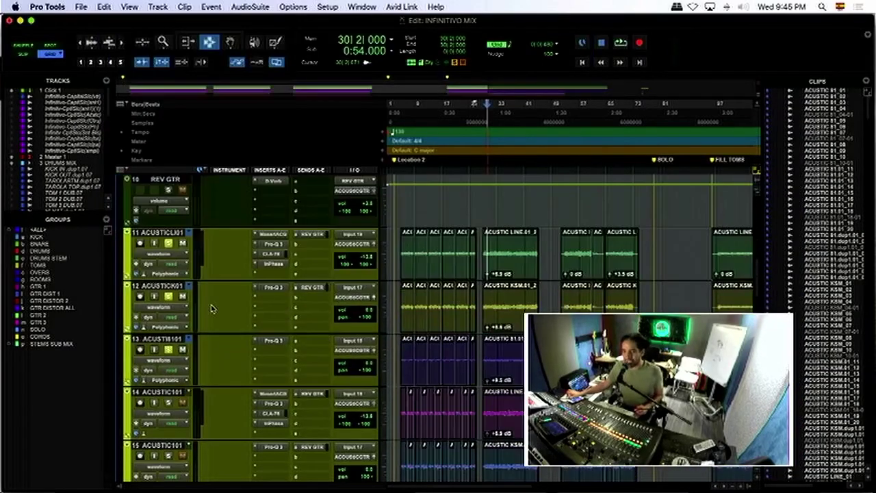
pyautogui.click(161, 234)
pyautogui.keyDown('shift'); pyautogui.click(159, 338); pyautogui.keyUp('shift')
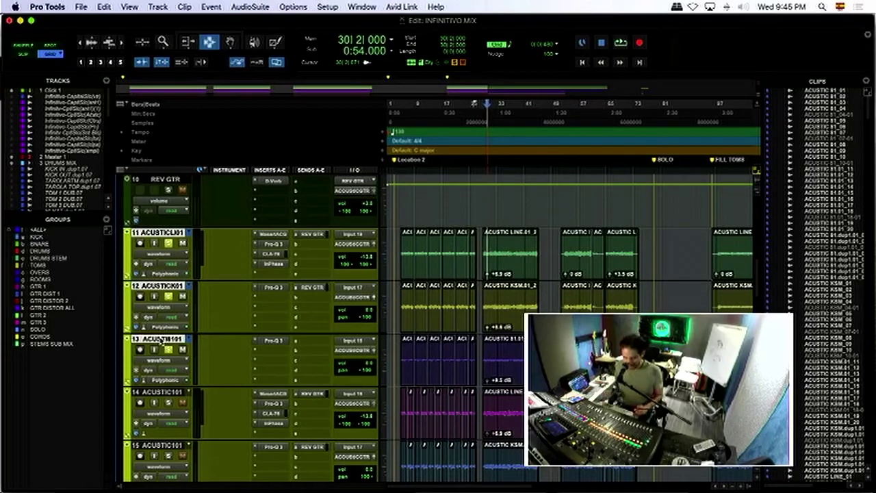
pyautogui.press('super+shift+n')
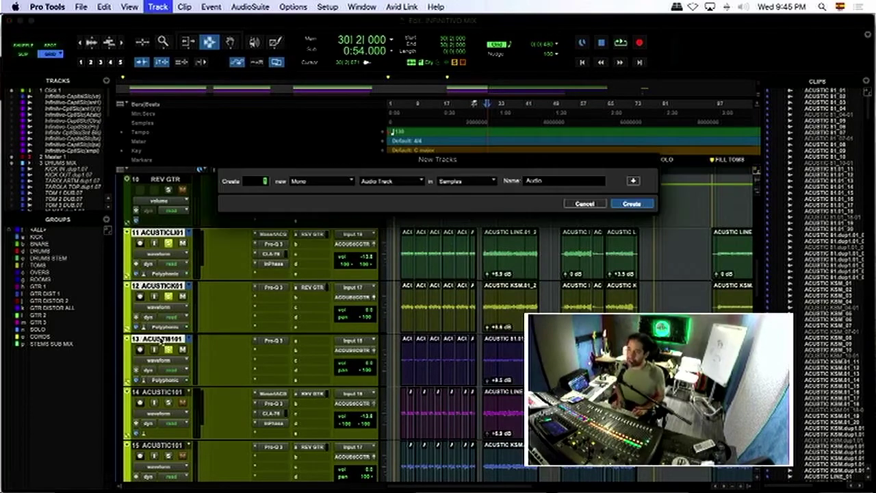
pyautogui.press('super+Down')
pyautogui.press('super+Right')
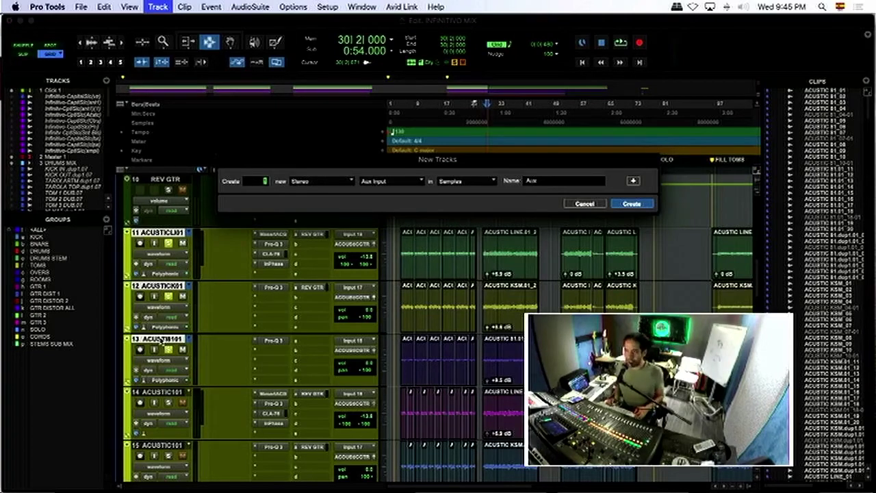
pyautogui.press('super+Up')
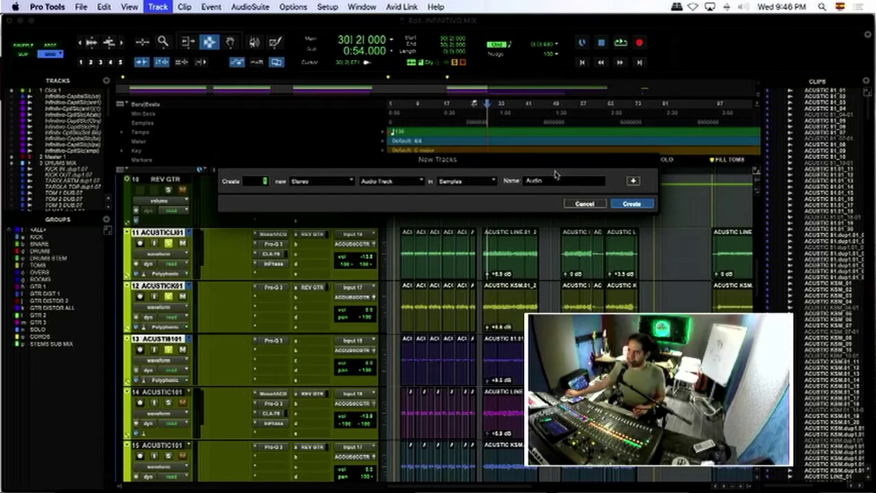
# Step: Name the new stereo audio track GUITARRA VACIADO and create it
pyautogui.click(531, 180)
pyautogui.doubleClick(532, 180)
pyautogui.write('GUIT')
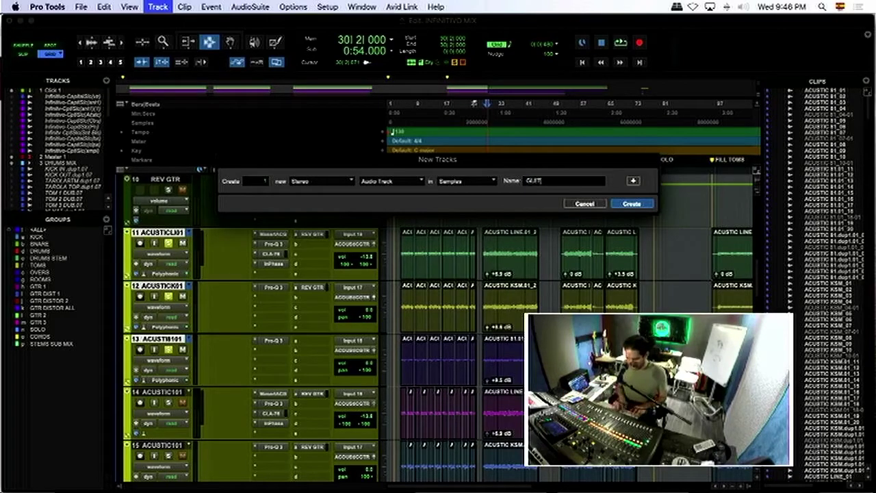
pyautogui.write('ARRA VA')
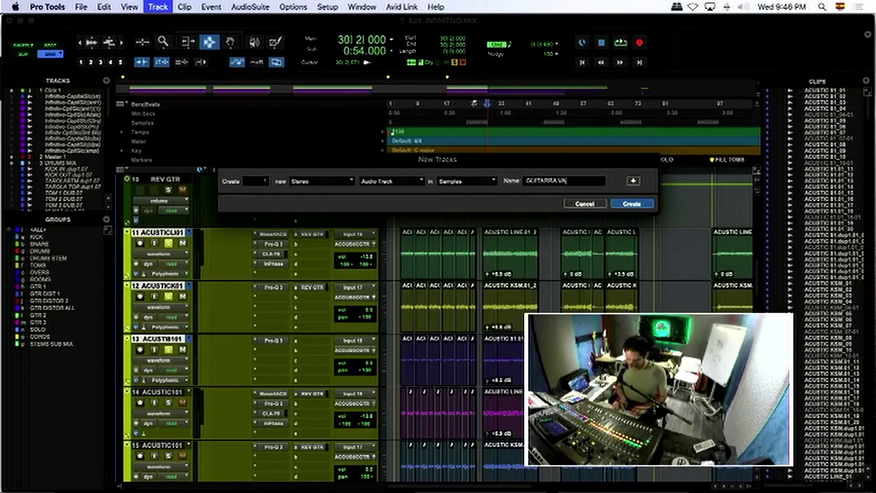
pyautogui.write('CIADO')
pyautogui.press('Return')
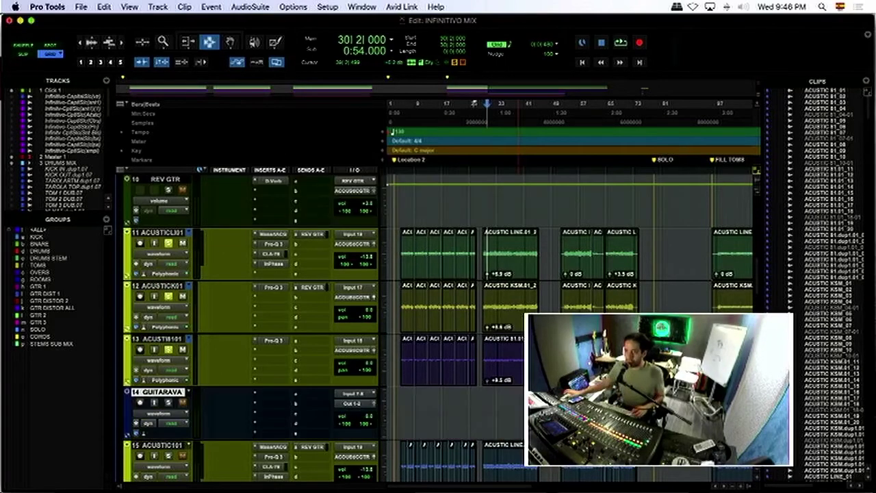
# Step: Select acoustic guitar tracks 11 to 13 and save the session under the new name fghfghfghfgh
pyautogui.click(170, 232)
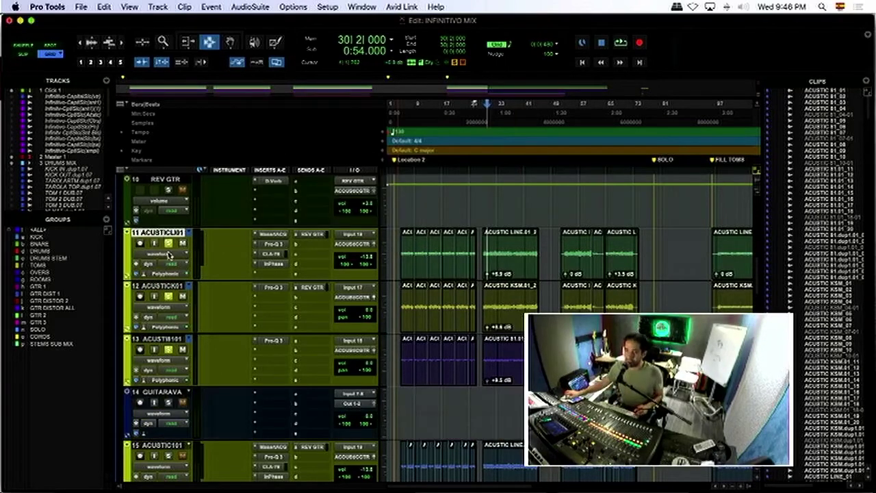
pyautogui.keyDown('shift'); pyautogui.click(171, 338); pyautogui.keyUp('shift')
pyautogui.click(81, 7)
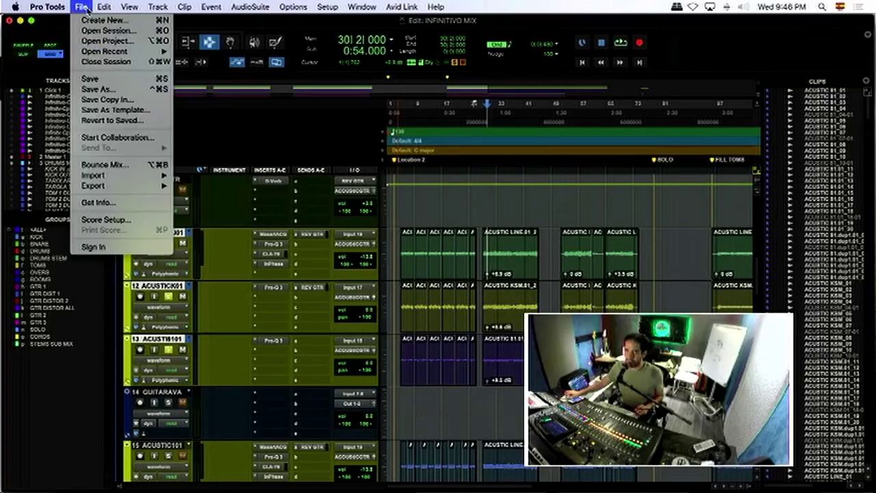
pyautogui.click(106, 93)
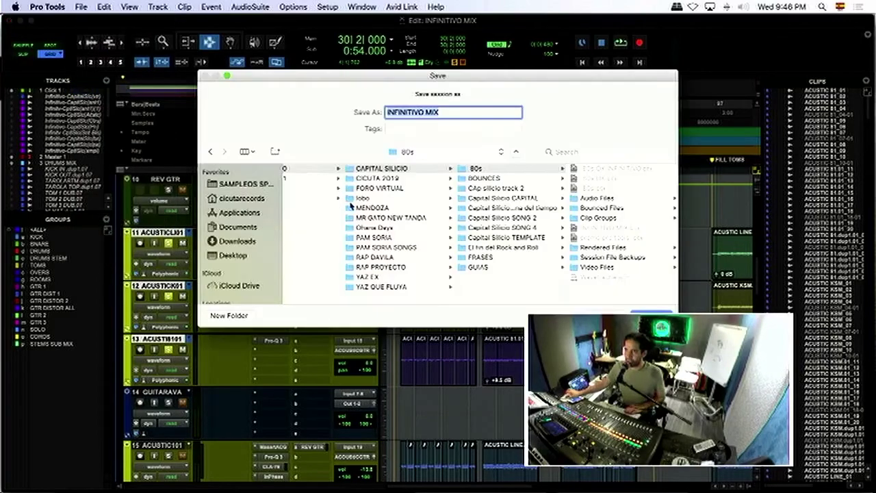
pyautogui.write('fghfghfghfgh')
pyautogui.press('Return')
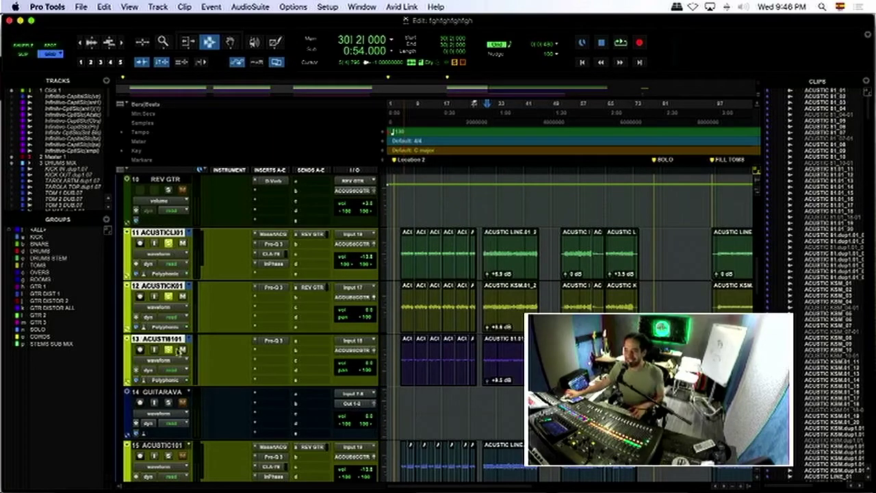
# Step: Route the outputs of the selected acoustic guitar tracks 11 to 13 to Bus 37-38 (Stereo)
pyautogui.click(355, 248)
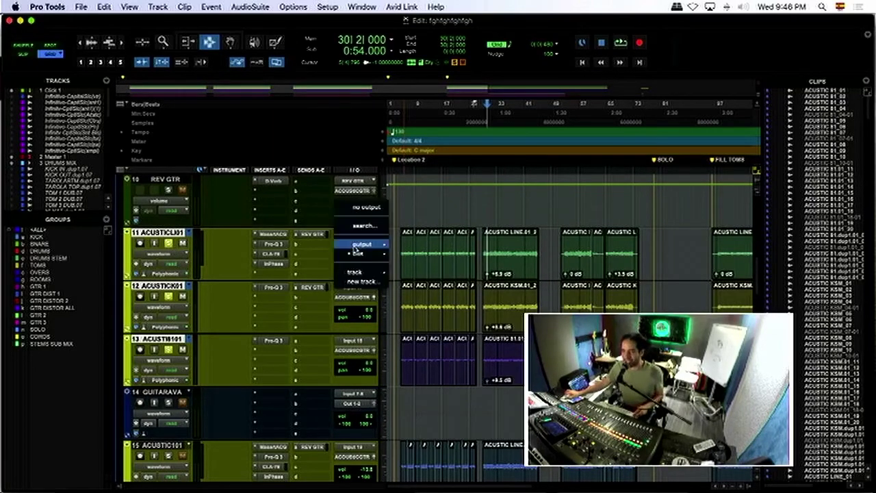
pyautogui.moveTo(362, 244)
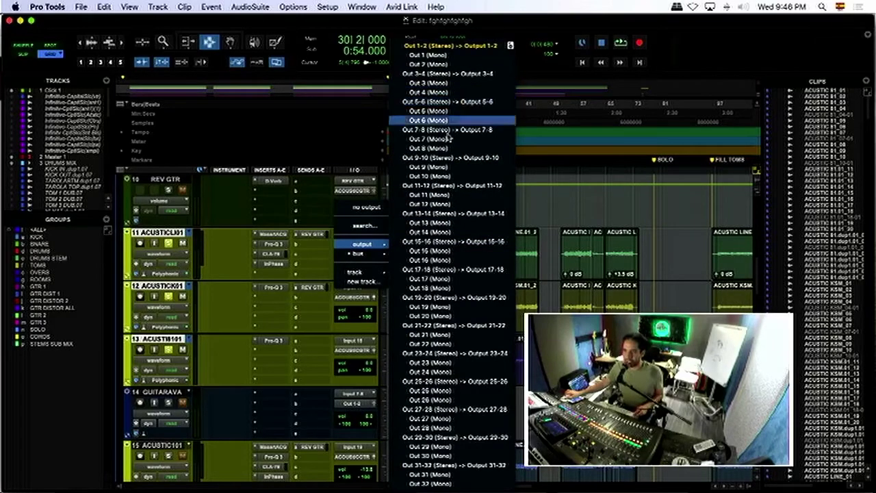
pyautogui.moveTo(431, 256)
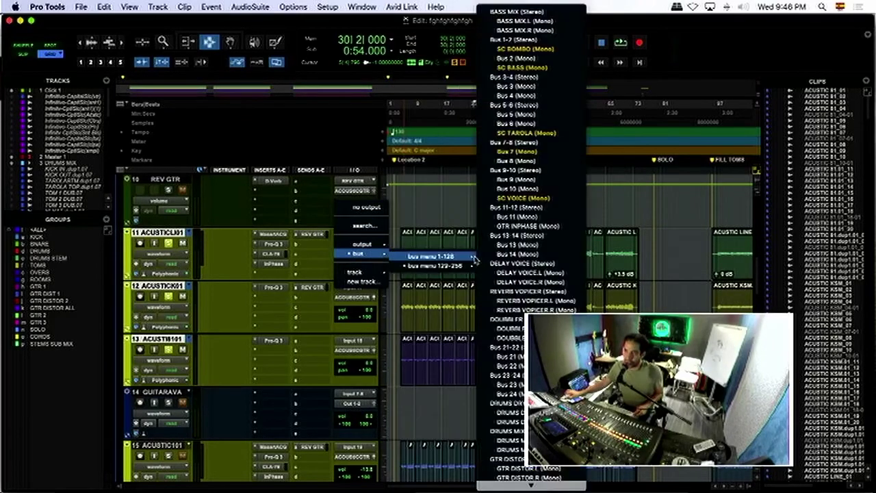
pyautogui.scroll(-2, 507, 404)
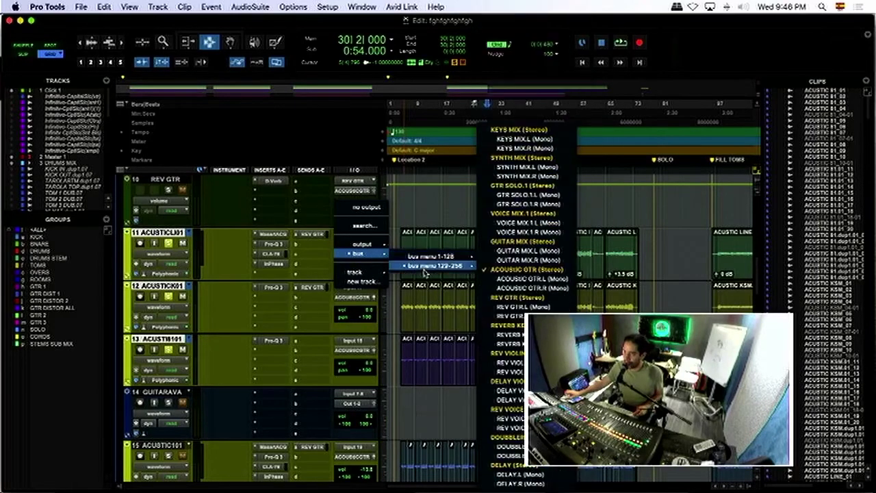
pyautogui.scroll(-10, 539, 282)
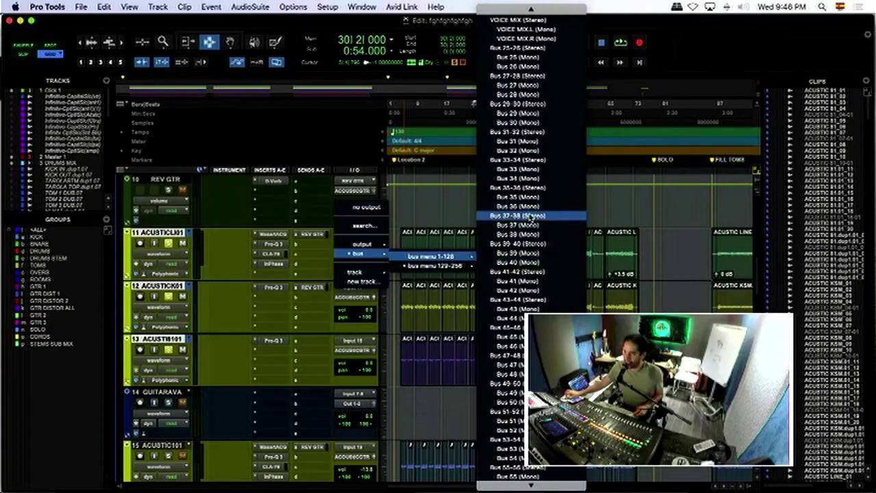
pyautogui.keyDown('alt'); pyautogui.keyDown('shift'); pyautogui.click(531, 215); pyautogui.keyUp('shift'); pyautogui.keyUp('alt')
pyautogui.press('super+bracketright')
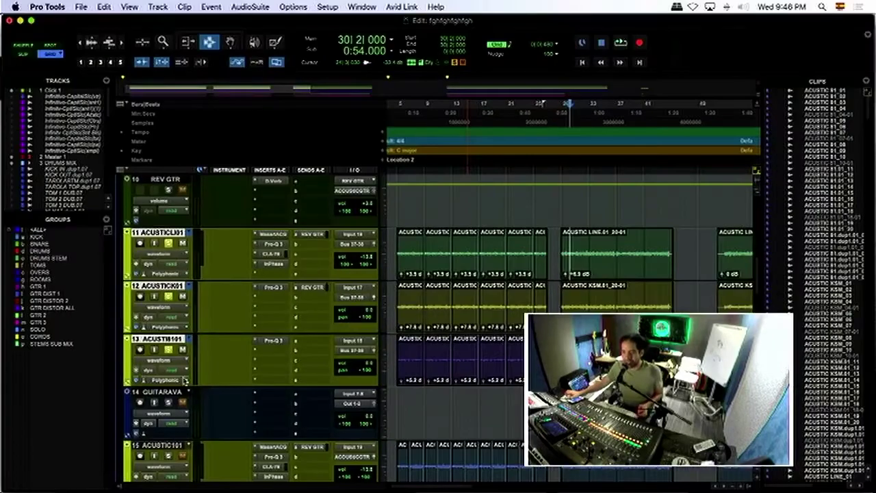
# Step: Set the input of the GUITARRA VACIADO track to Bus 37-38 (Stereo)
pyautogui.click(0, 492)
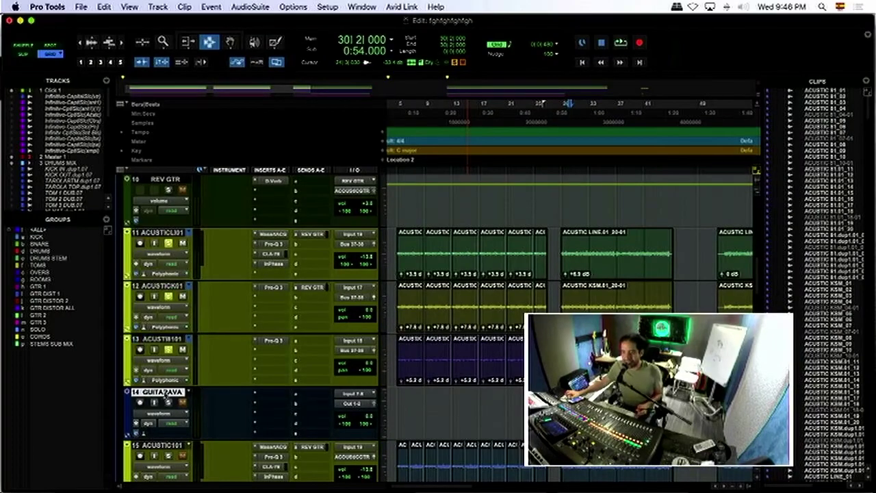
pyautogui.click(351, 396)
pyautogui.moveTo(358, 403)
pyautogui.moveTo(433, 415)
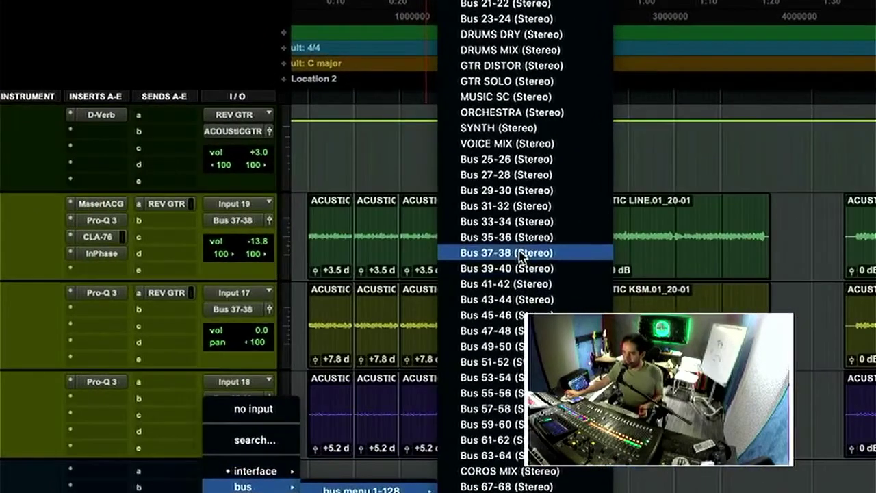
pyautogui.click(518, 264)
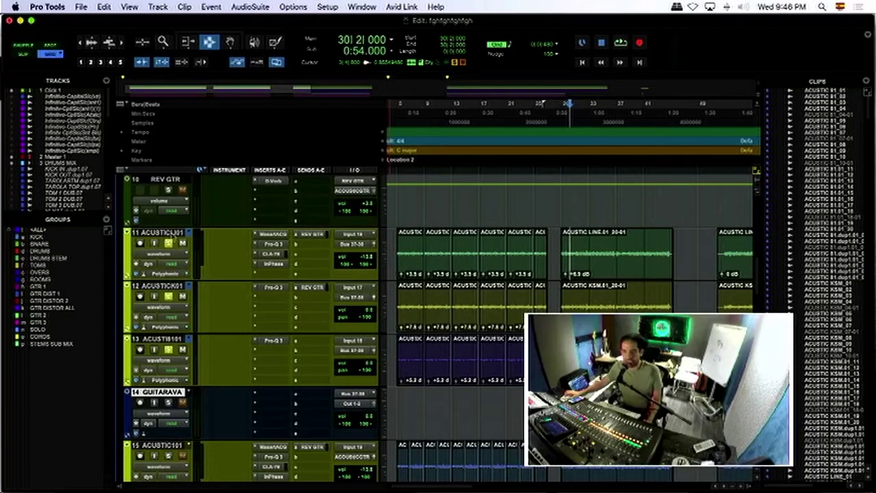
# Step: Record-arm and solo the GUITARRA VACIADO track and record a short pass of the guitars onto it from bar 5
pyautogui.moveTo(405, 246); pyautogui.dragTo(535, 385)
pyautogui.click(397, 245)
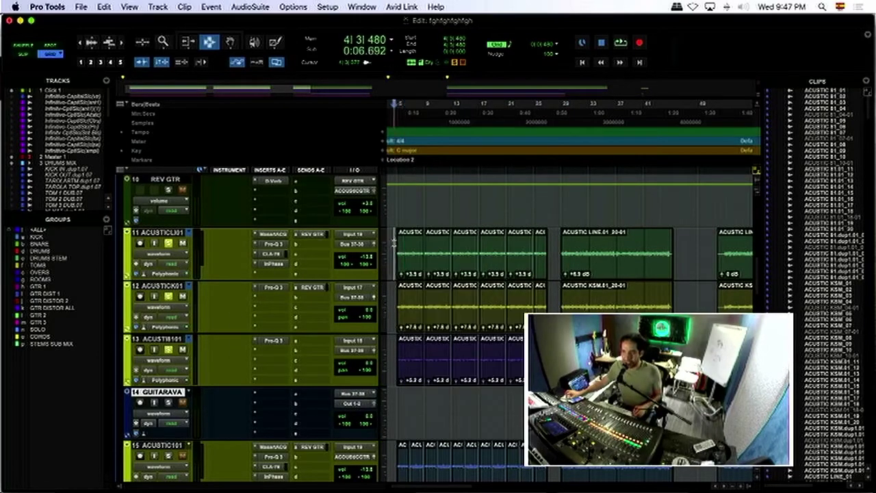
pyautogui.click(140, 403)
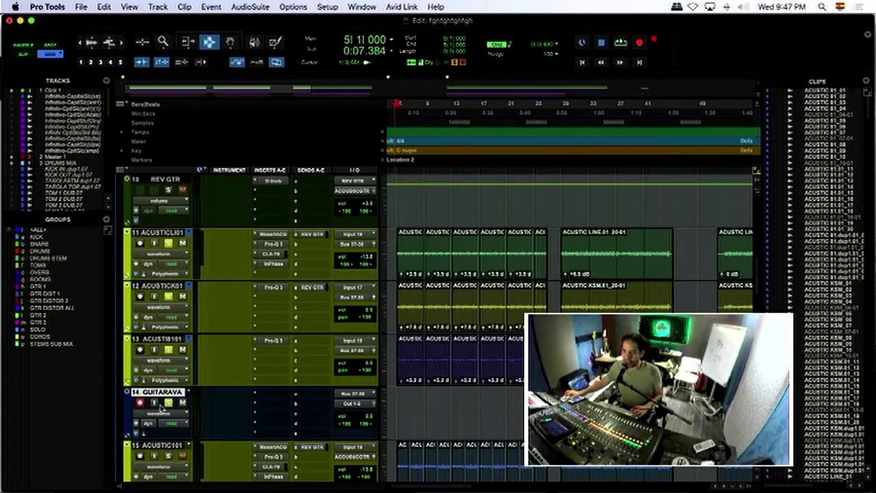
pyautogui.press('super+space')
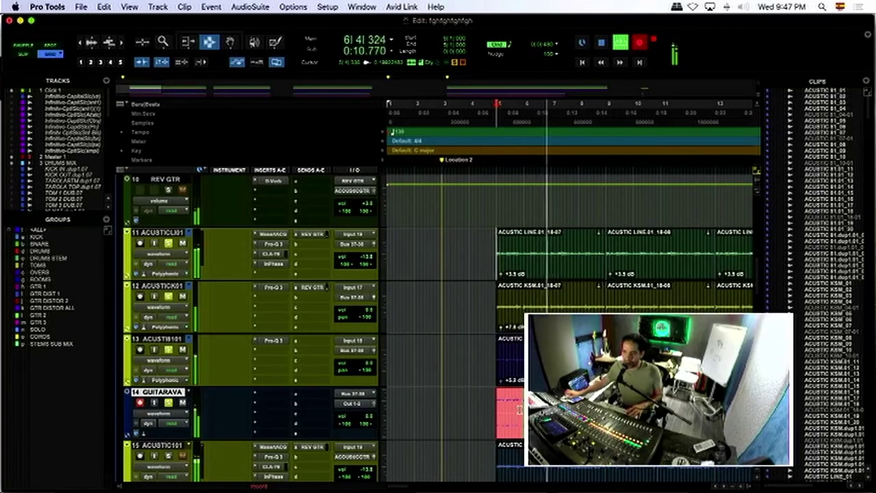
pyautogui.press('super+bracketleft')
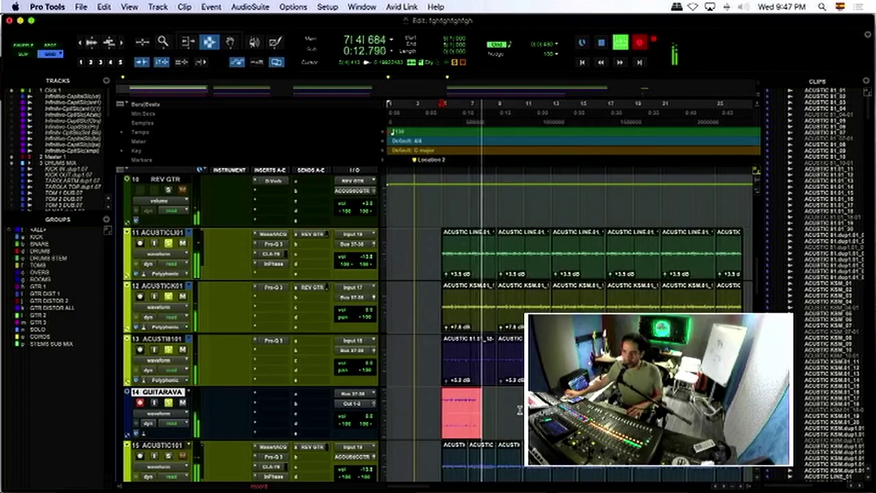
pyautogui.press('space')
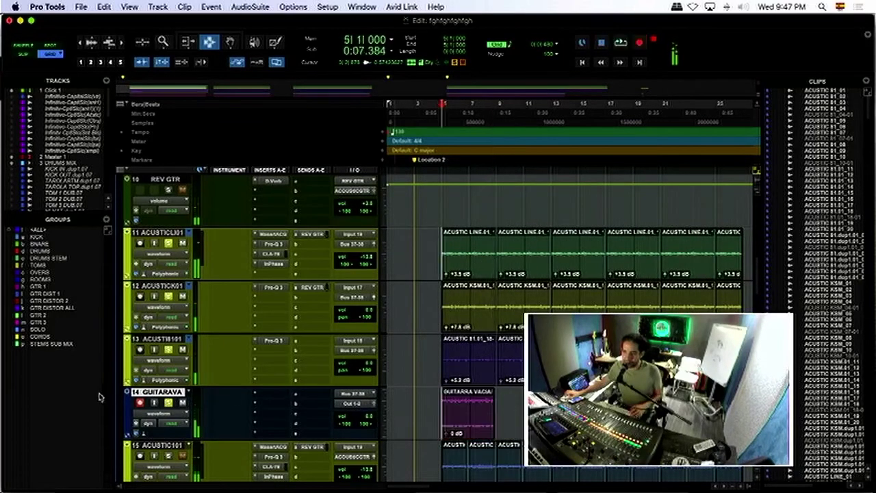
# Step: Disarm the GUITARRA VACIADO track, play the recorded clip from bar 5 without soloing tracks 11 to 13, and select the clip
pyautogui.click(139, 403)
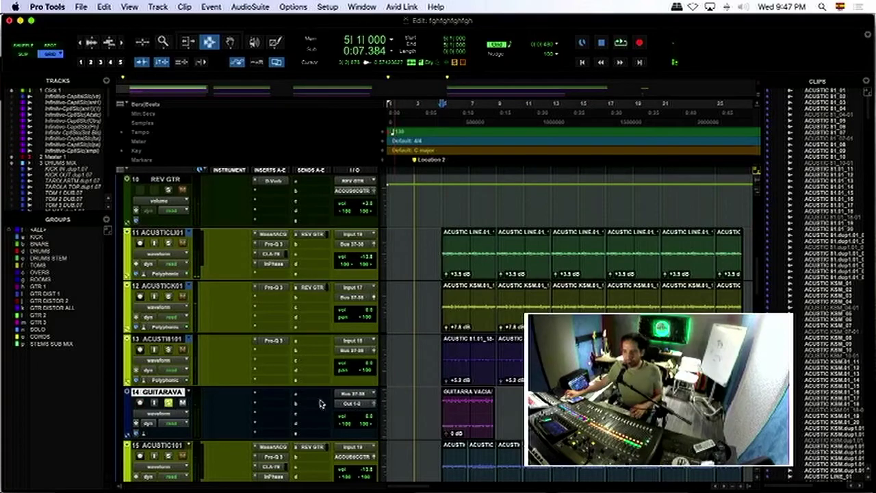
pyautogui.press('space')
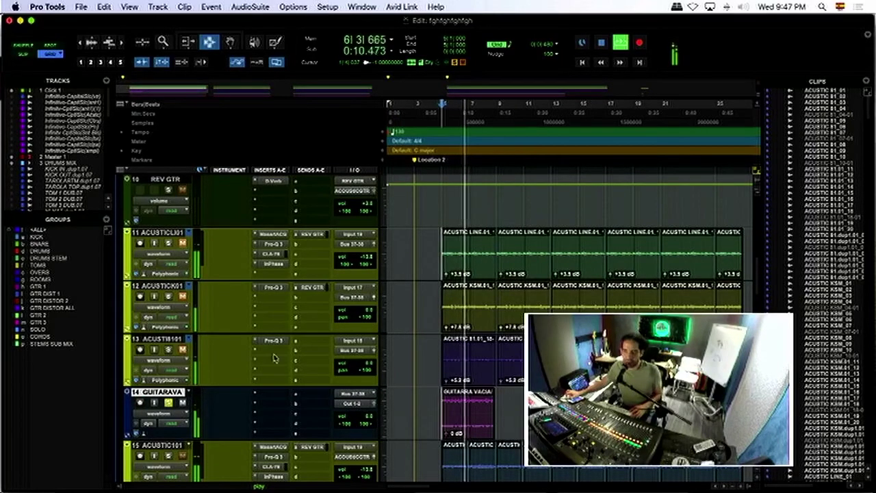
pyautogui.press('space')
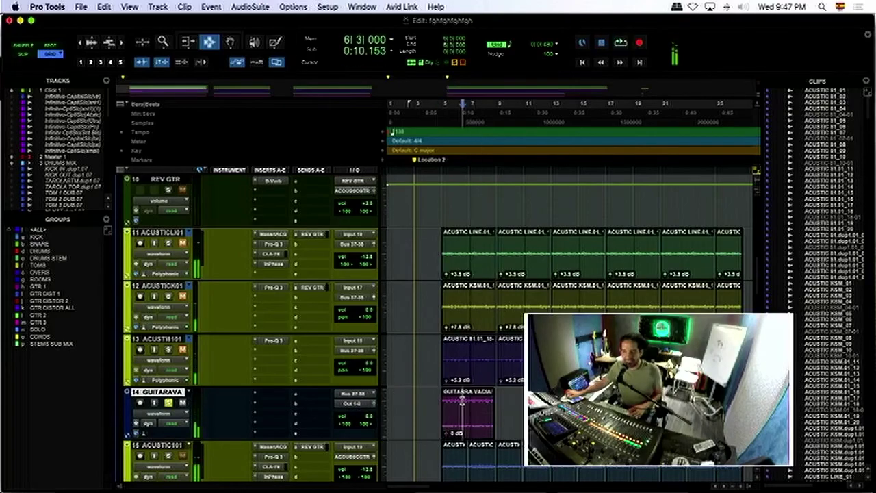
pyautogui.click(474, 410)
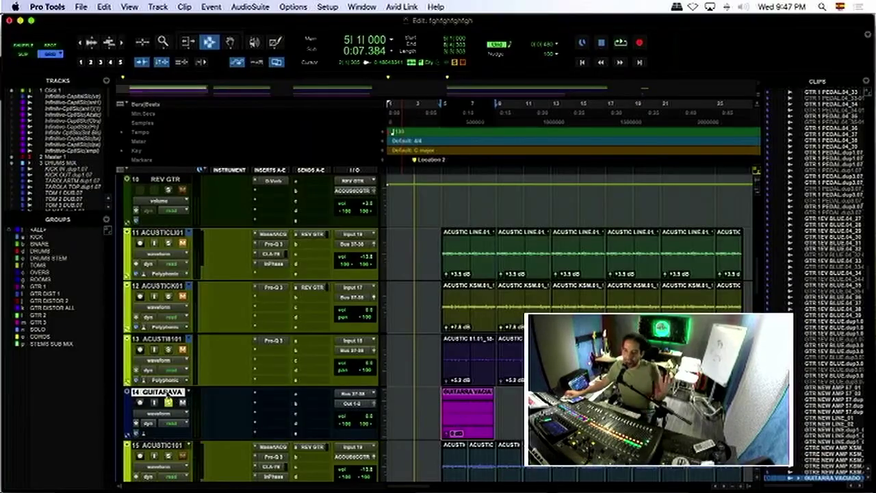
# Step: Delete the GUITARRA VACIADO track together with its active clip
pyautogui.rightClick(158, 394)
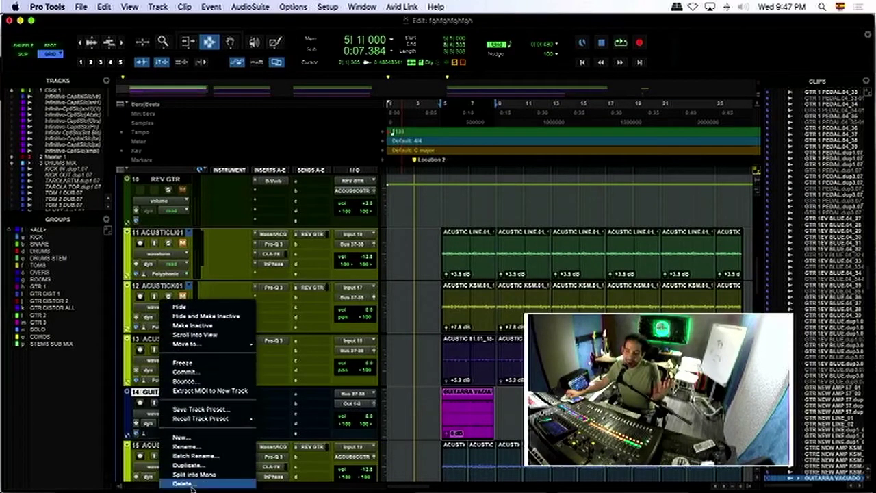
pyautogui.click(182, 484)
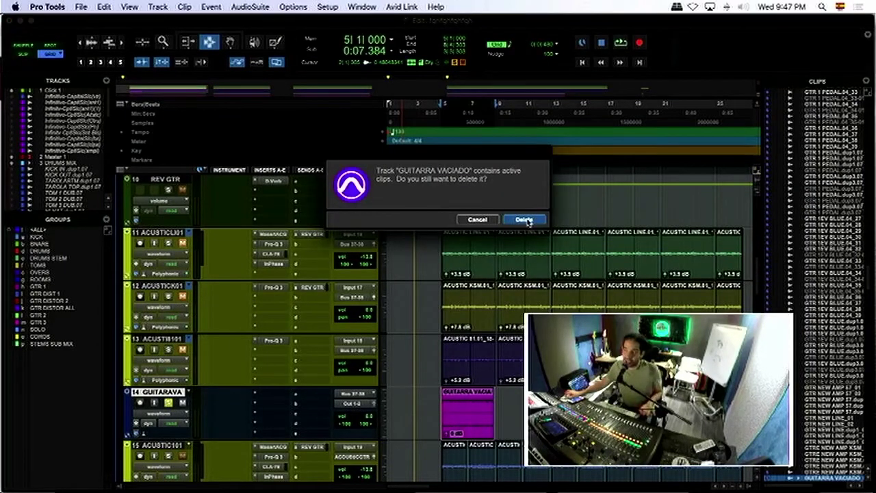
pyautogui.press('Return')
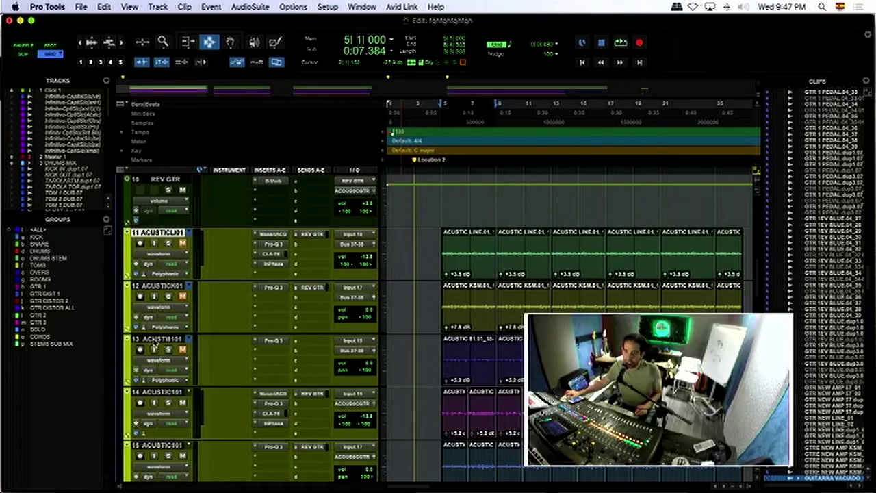
# Step: Route the outputs of acoustic guitar tracks 11 to 13 to a new stereo Aux Input named ACUSTIC 1 and move it above them
pyautogui.click(351, 244)
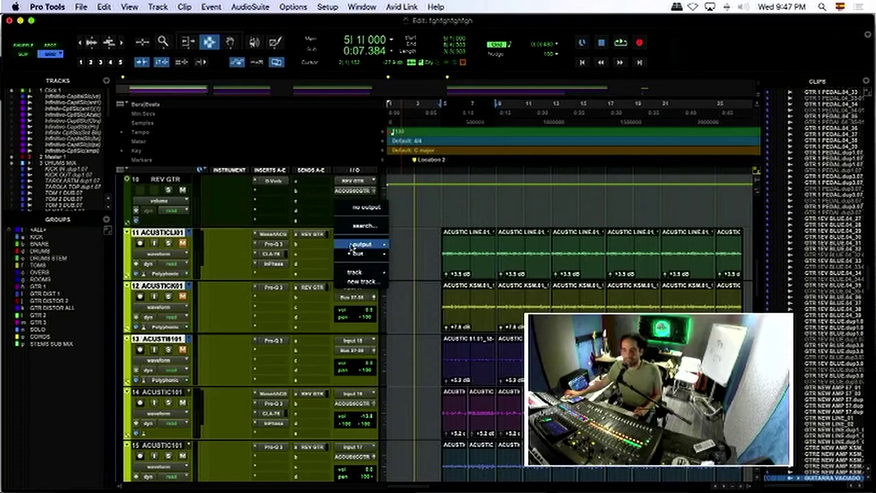
pyautogui.moveTo(352, 246)
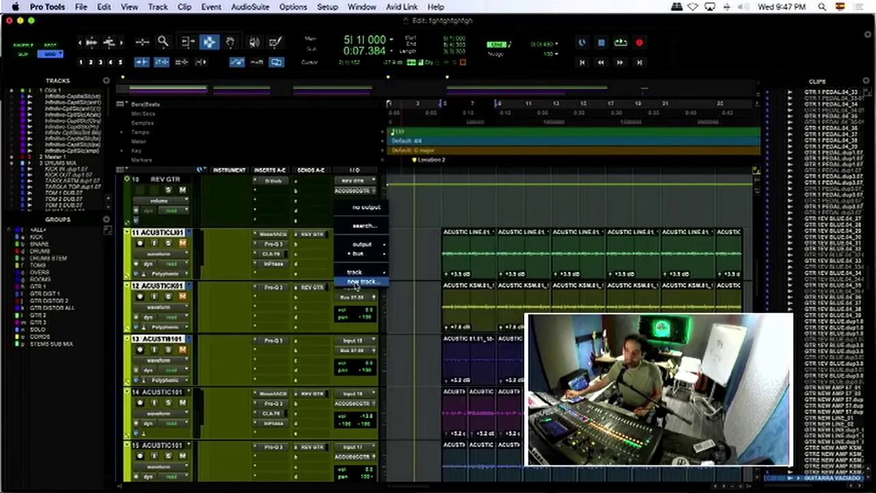
pyautogui.click(357, 281)
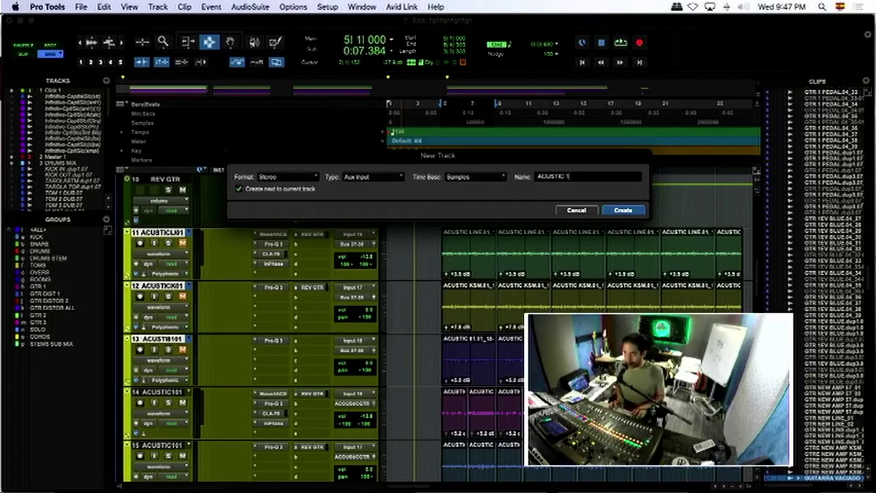
pyautogui.write('ACUSTIC 1')
pyautogui.press('Return')
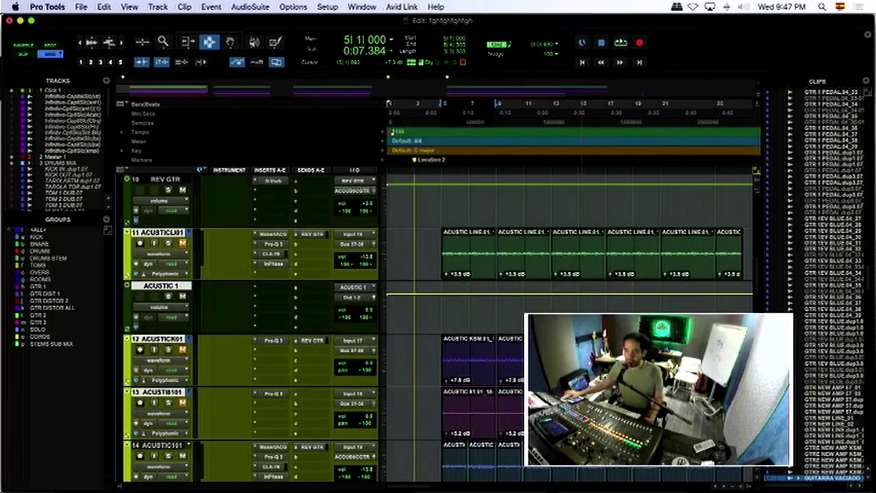
pyautogui.moveTo(165, 291); pyautogui.dragTo(172, 245)
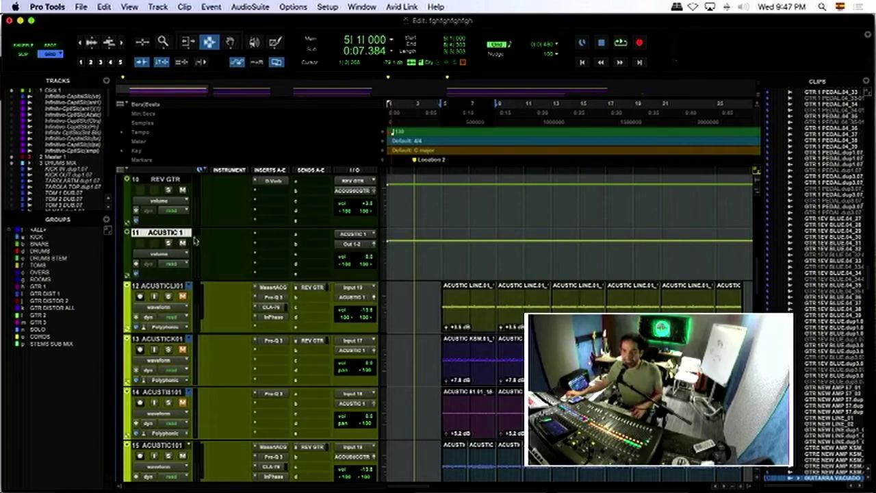
# Step: Unmute the three acoustic guitar tracks feeding ACUSTIC 1 and play from bar 5 while toggling the aux track's mute
pyautogui.click(182, 297)
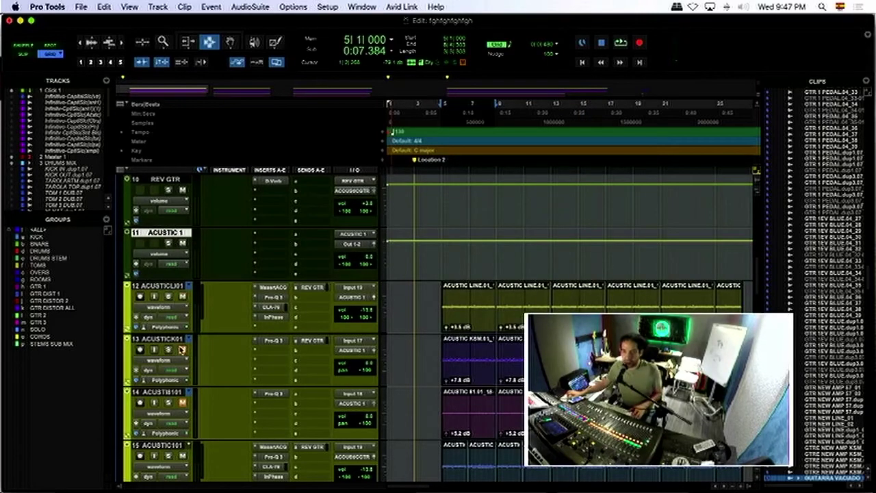
pyautogui.click(182, 403)
pyautogui.press('space')
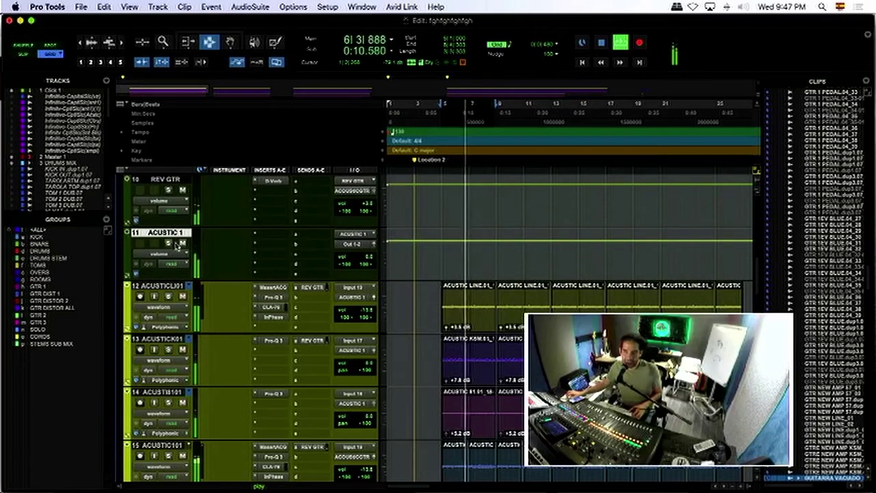
pyautogui.click(182, 244)
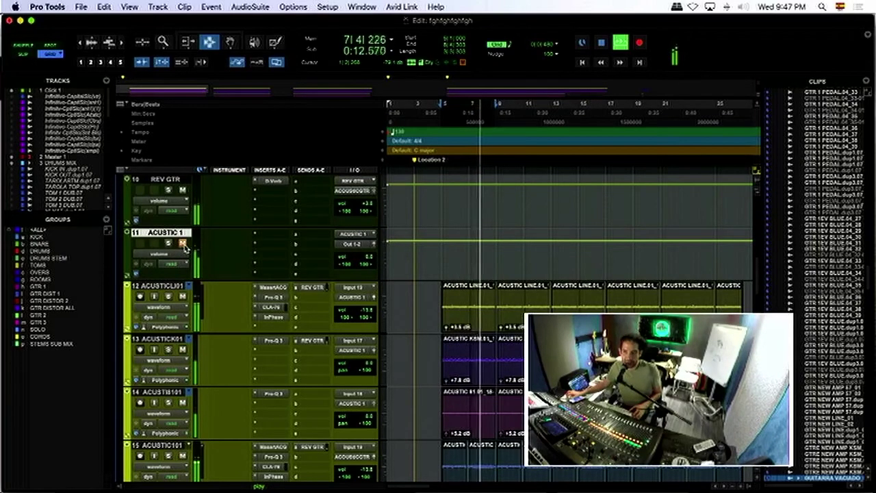
pyautogui.press('space')
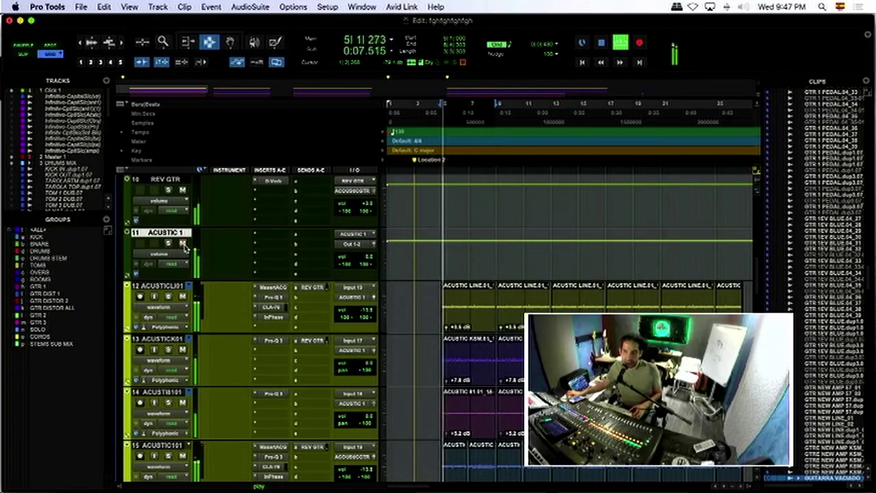
pyautogui.press('space')
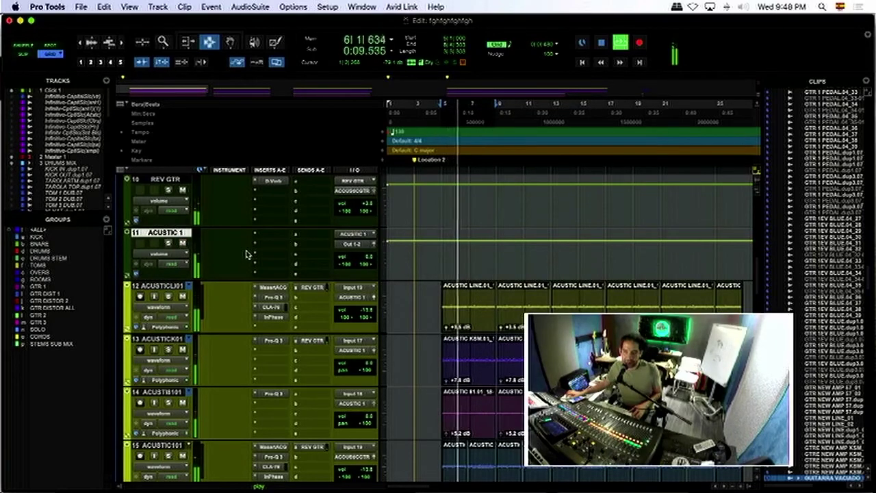
pyautogui.press('space')
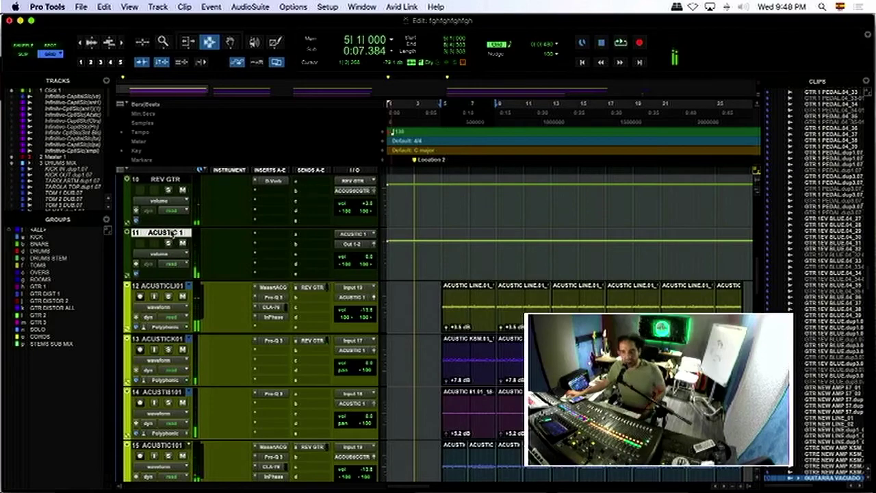
# Step: Look through the multichannel EQ plug-ins for an ACUSTIC 1 insert and the track's Convert Aux to Routing Folder option
pyautogui.click(260, 238)
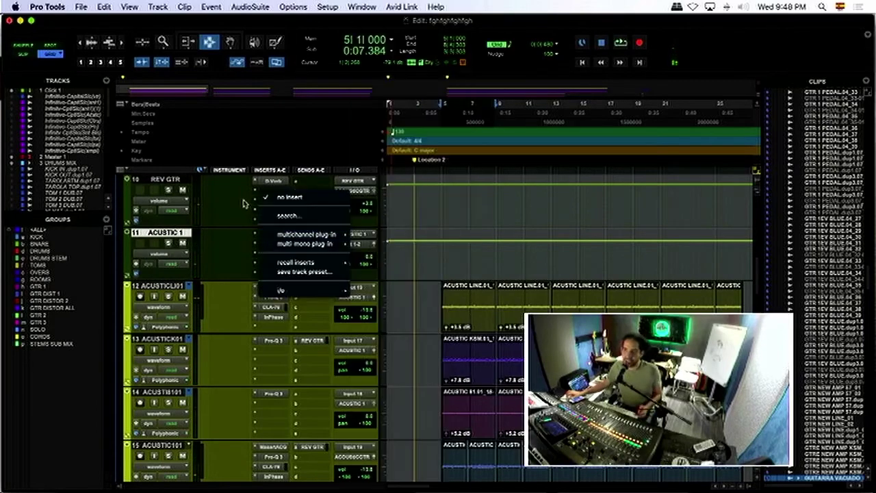
pyautogui.moveTo(301, 234)
pyautogui.moveTo(383, 11)
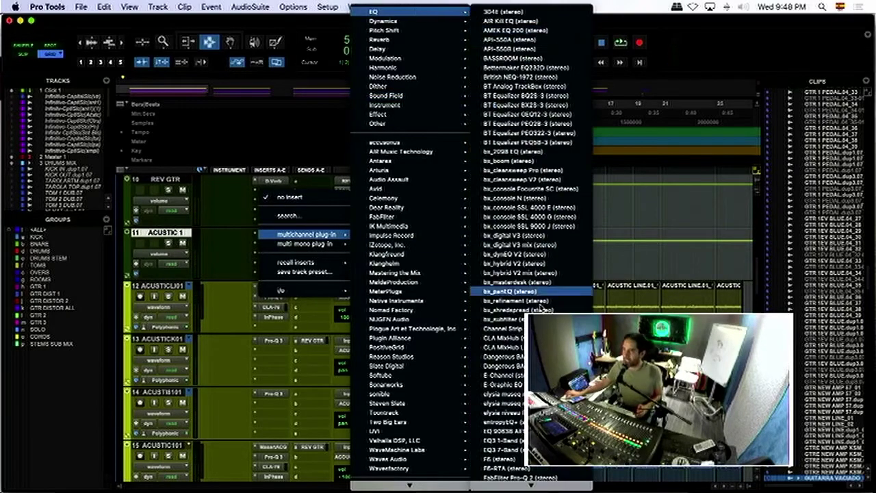
pyautogui.press('Escape')
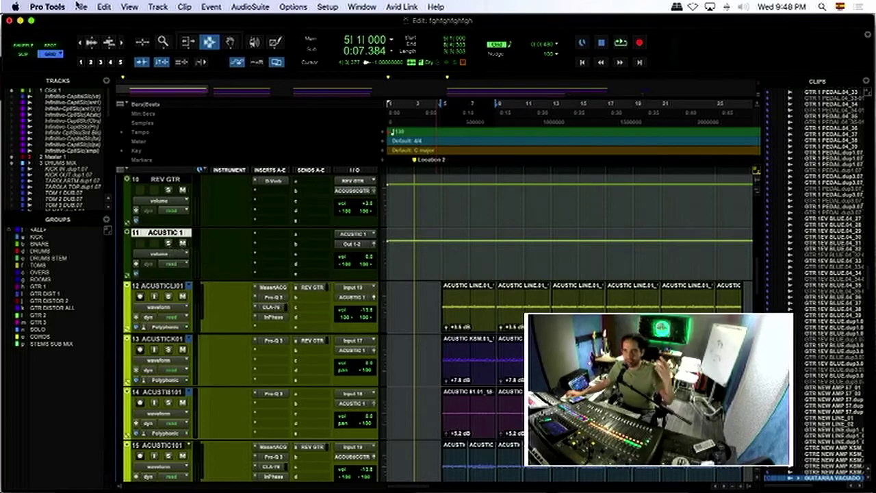
pyautogui.rightClick(165, 234)
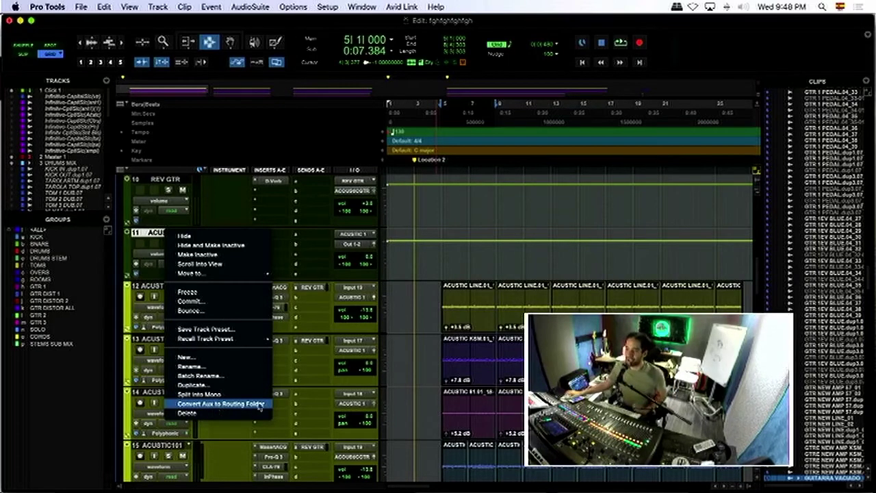
pyautogui.click(457, 311)
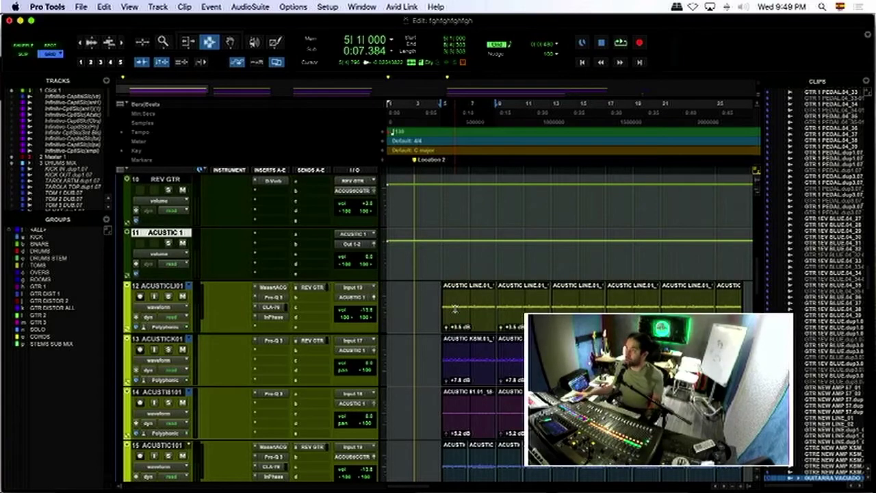
# Step: Examine the UI Theme choices in the Display preferences, keep Dark selected, and close the preferences
pyautogui.click(340, 8)
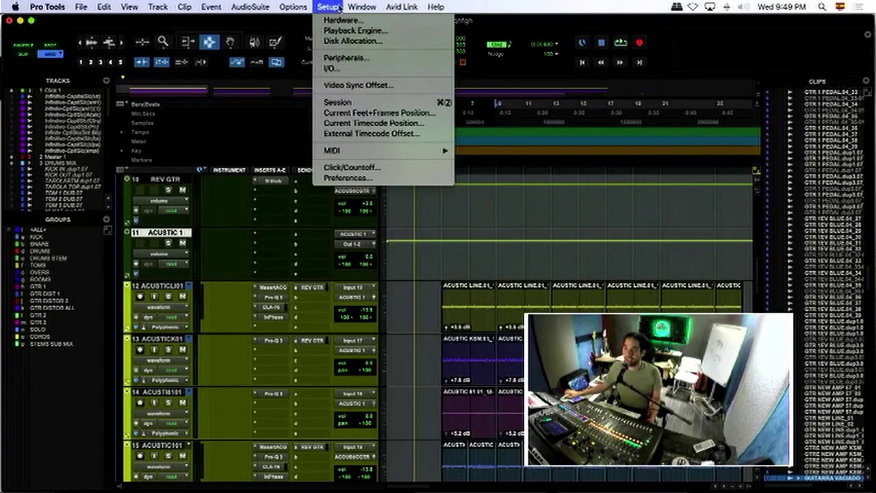
pyautogui.click(349, 179)
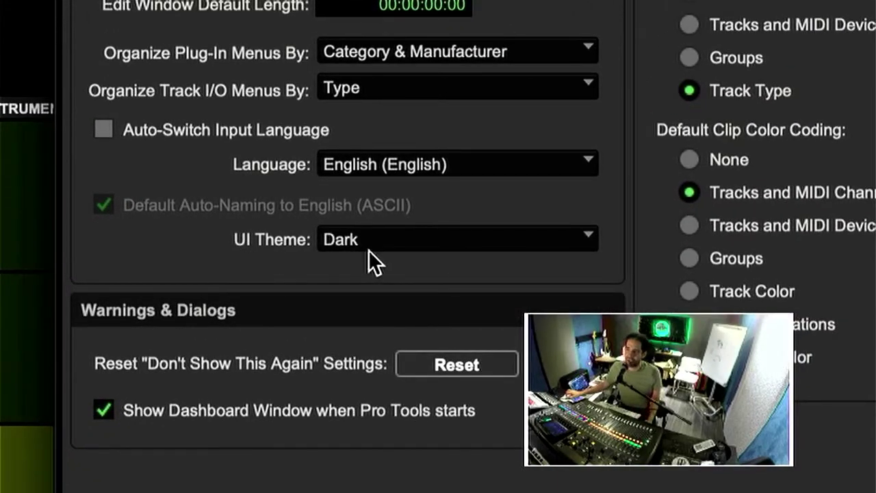
pyautogui.click(429, 238)
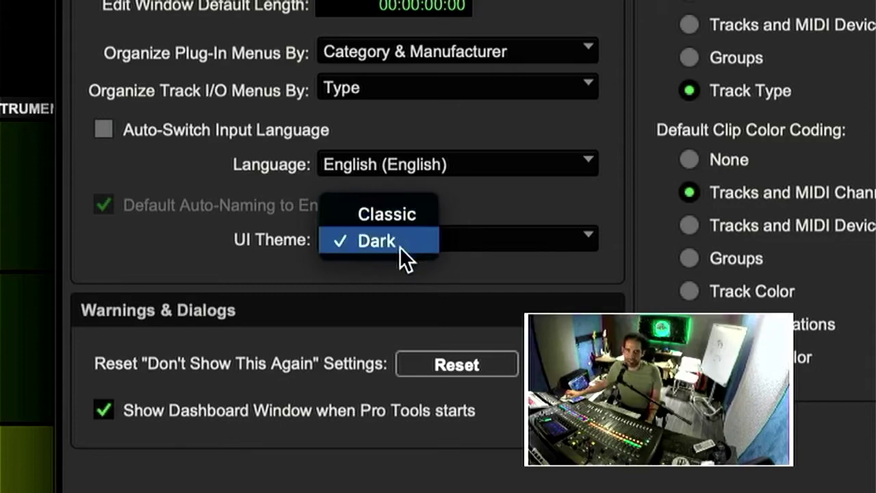
pyautogui.click(402, 246)
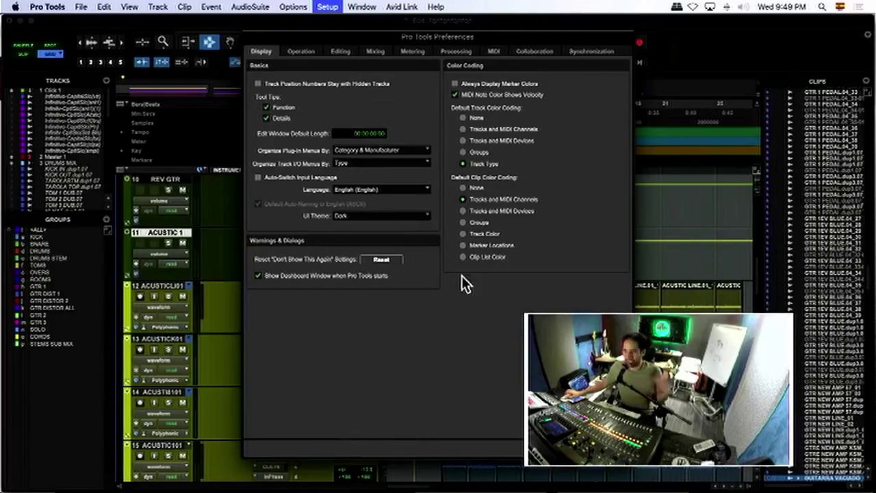
pyautogui.press('Return')
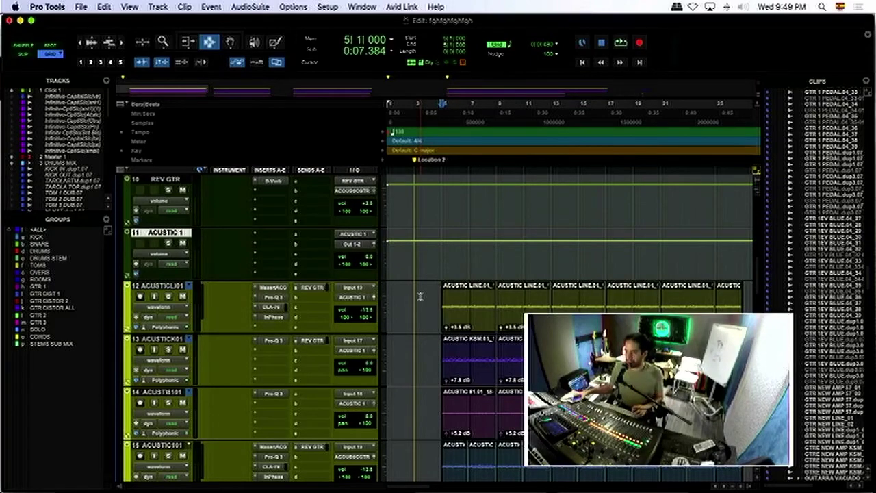
pyautogui.doubleClick(472, 309)
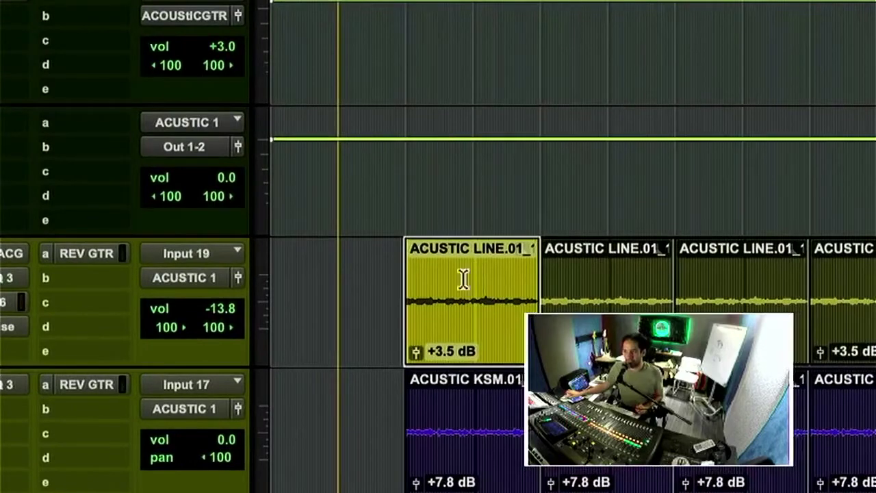
pyautogui.click(473, 288)
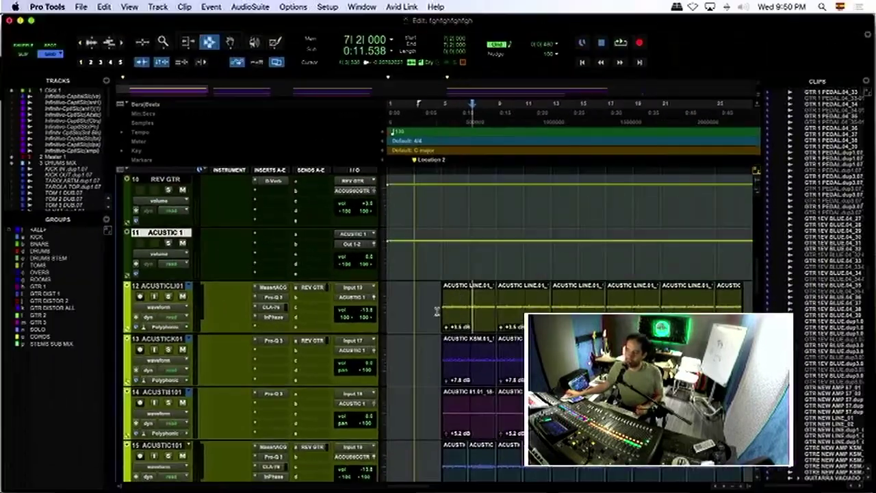
pyautogui.click(397, 315)
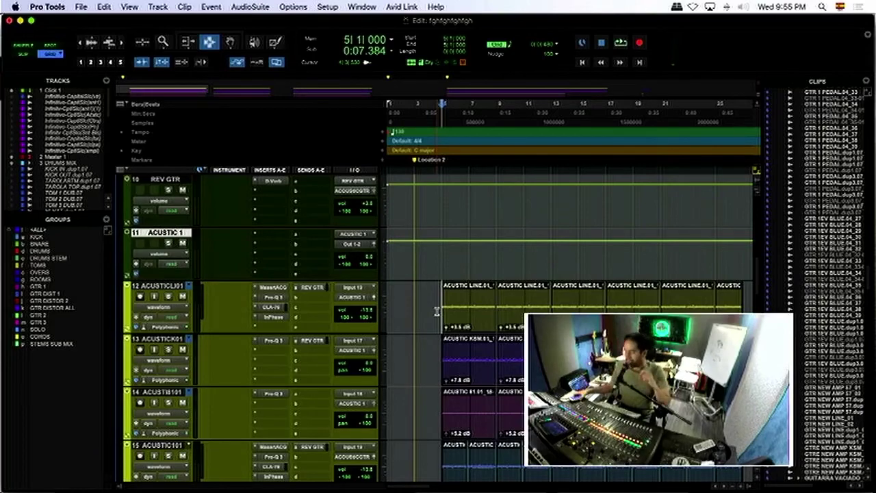
# Step: Place the edit cursor within the first clip of the BALOOO.10 vocal track and solo that track
pyautogui.scroll(-8, 438, 311)
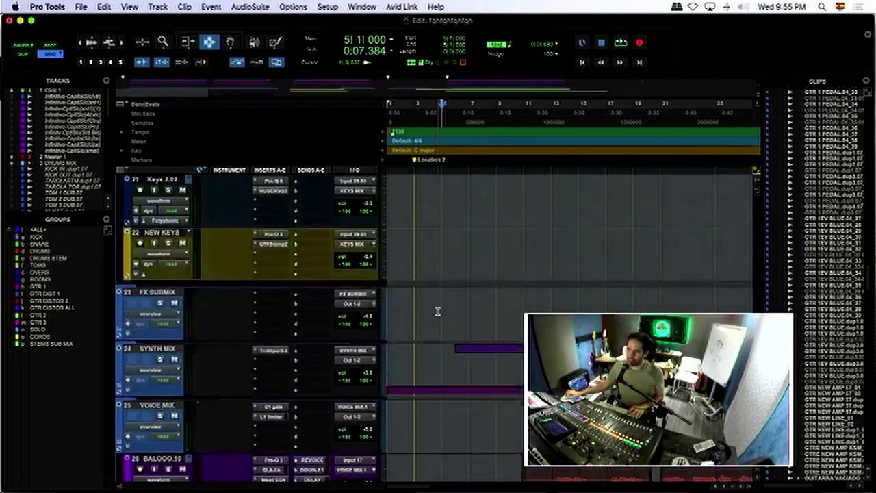
pyautogui.scroll(-3, 438, 311)
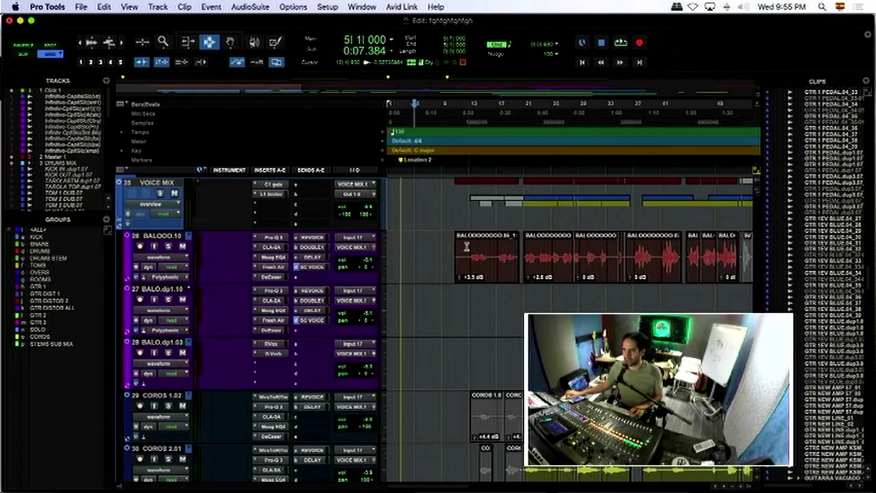
pyautogui.click(476, 253)
pyautogui.press('super+bracketleft')
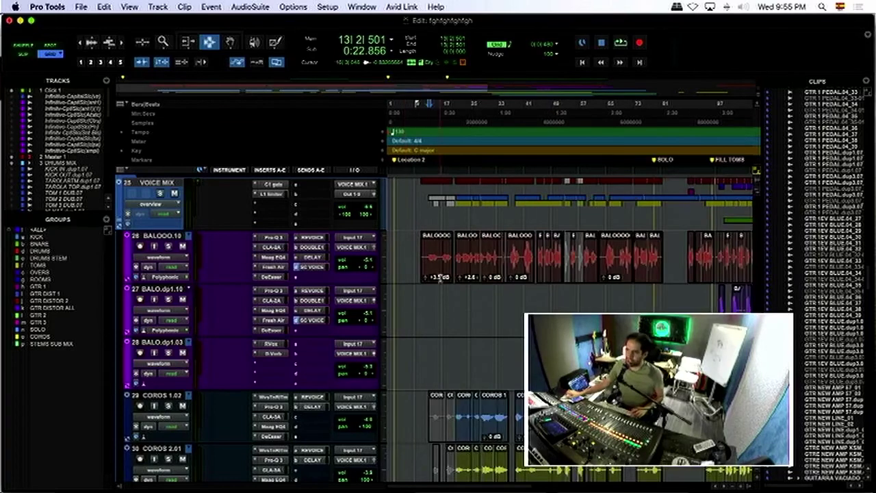
pyautogui.click(168, 246)
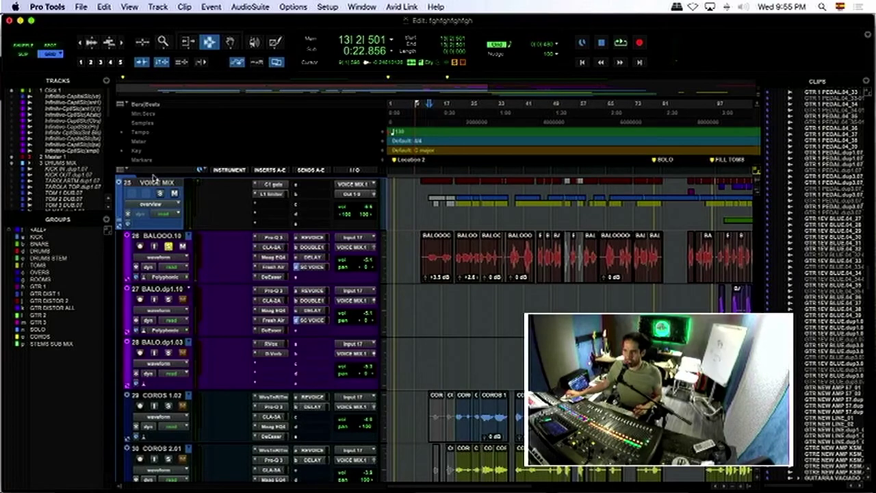
# Step: Show the Inserts F-J column in the Edit window and bypass all inserts on the BALOOO.10 vocal track
pyautogui.click(120, 173)
pyautogui.click(89, 226)
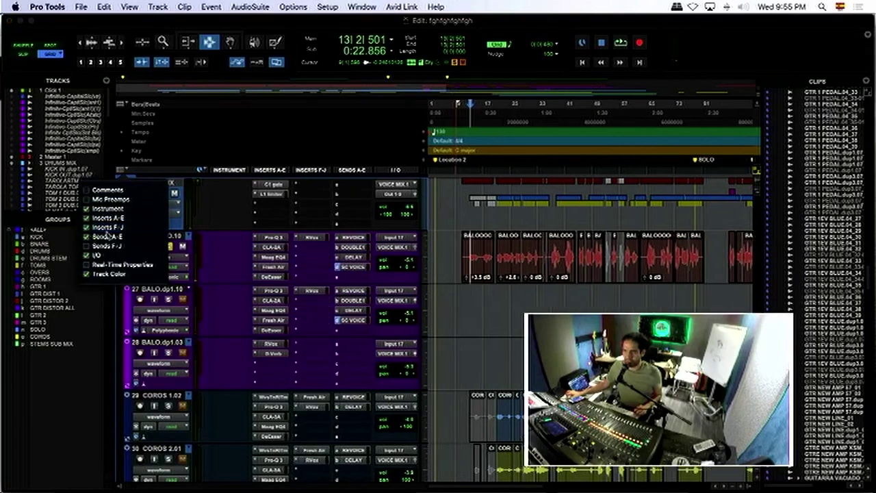
pyautogui.keyDown('ctrl'); pyautogui.keyDown('super'); pyautogui.click(278, 240); pyautogui.keyUp('super'); pyautogui.keyUp('ctrl')
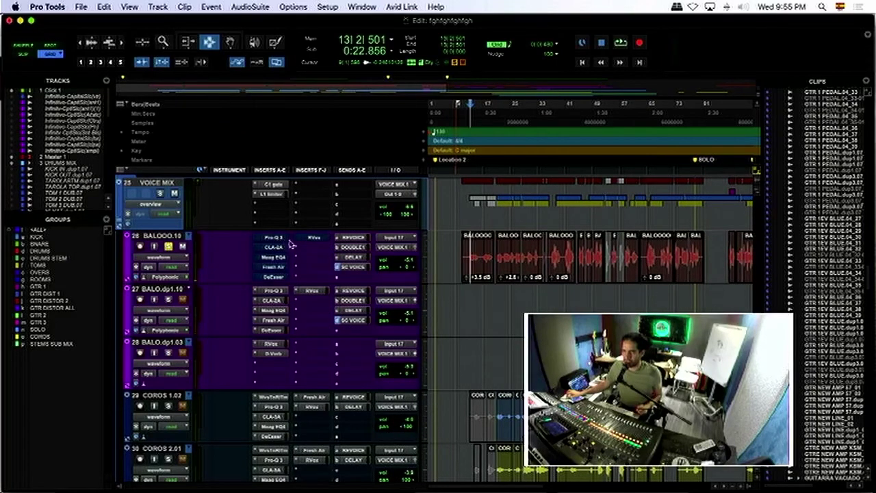
# Step: Play a short passage of the soloed BALOOO.10 vocal with its inserts bypassed, and stop playback
pyautogui.press('space')
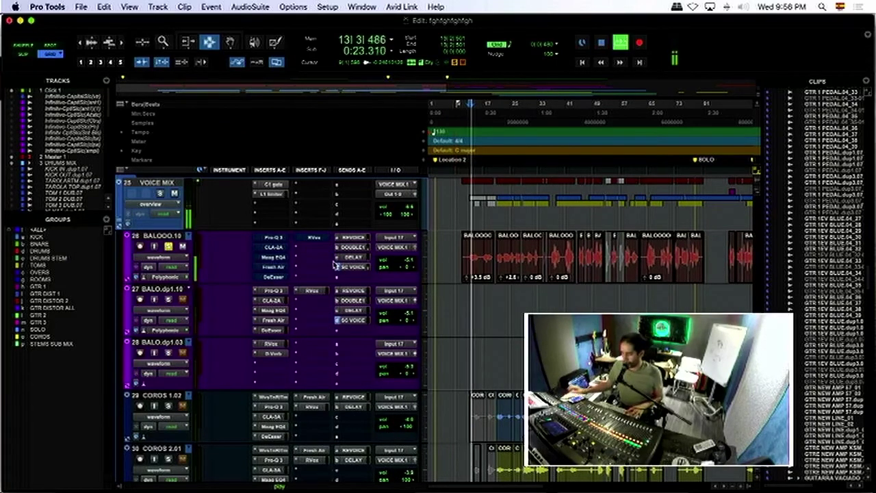
pyautogui.press('super+bracketright')
pyautogui.press('super+bracketright')
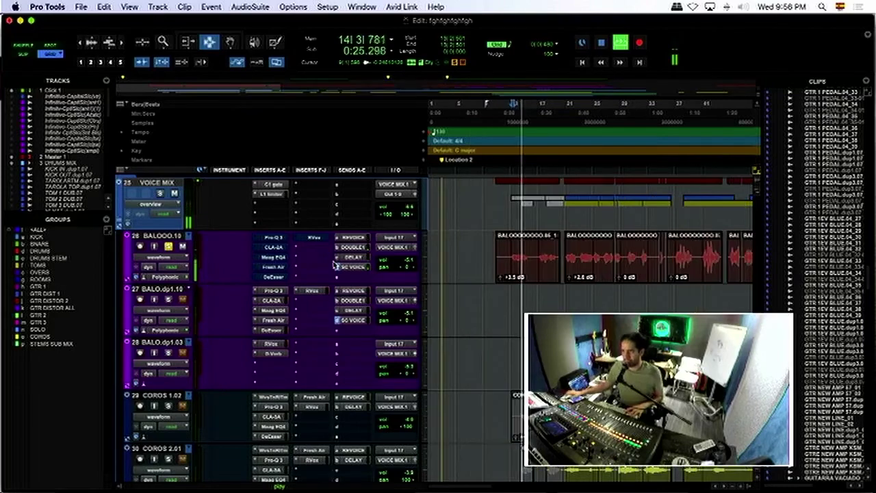
pyautogui.press('super+bracketleft')
pyautogui.press('space')
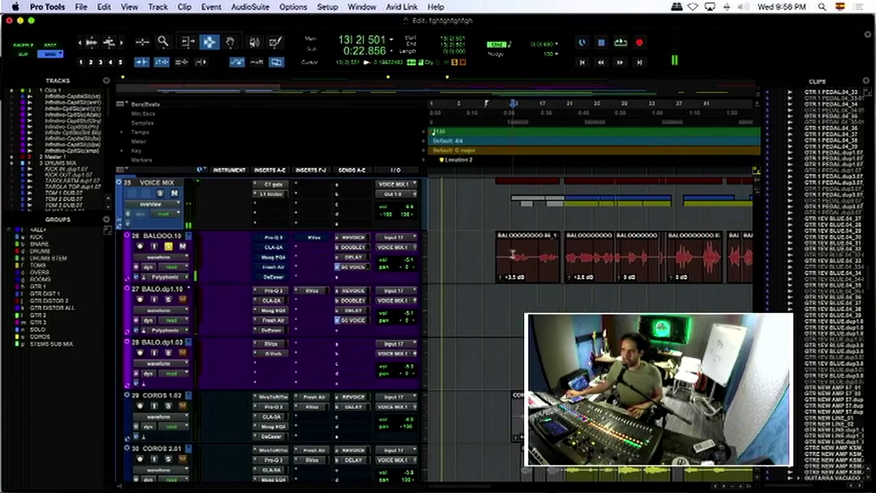
# Step: Place the edit cursor in the first BALOOO.10 vocal clip and insert a mono EQ3 7-Band in that track's second Inserts F-J slot
pyautogui.click(510, 253)
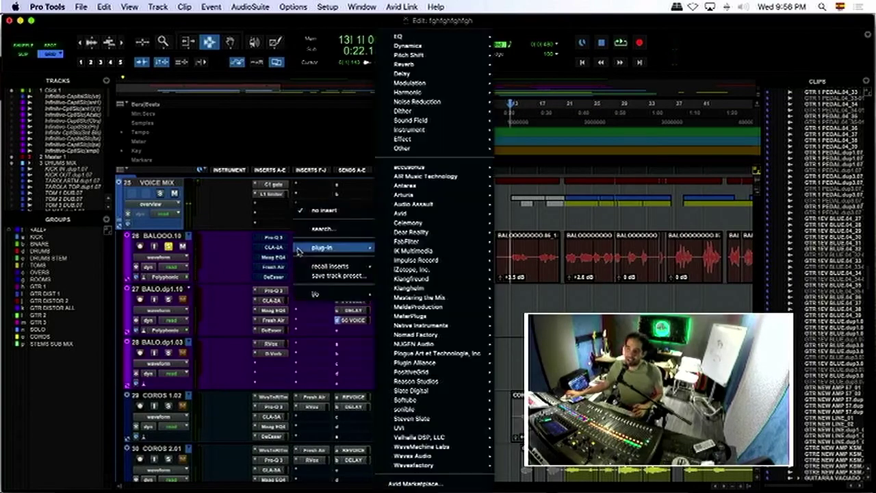
pyautogui.click(295, 247)
pyautogui.moveTo(425, 41)
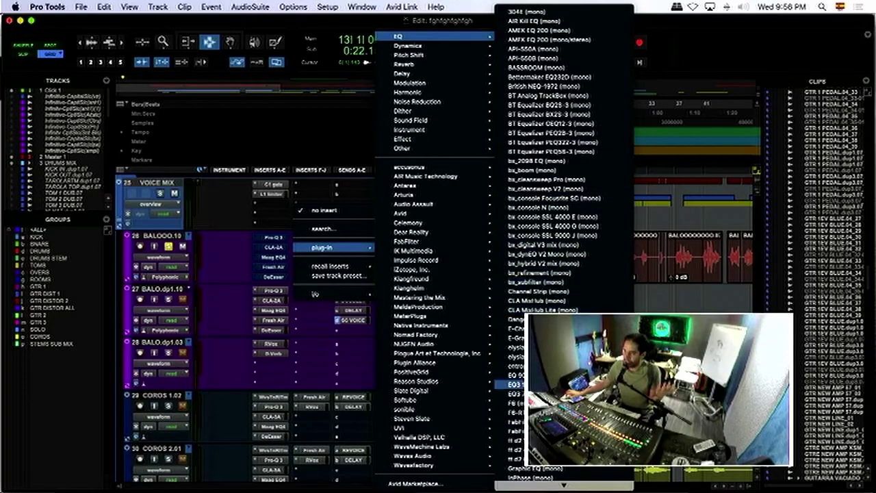
pyautogui.scroll(-5, 510, 394)
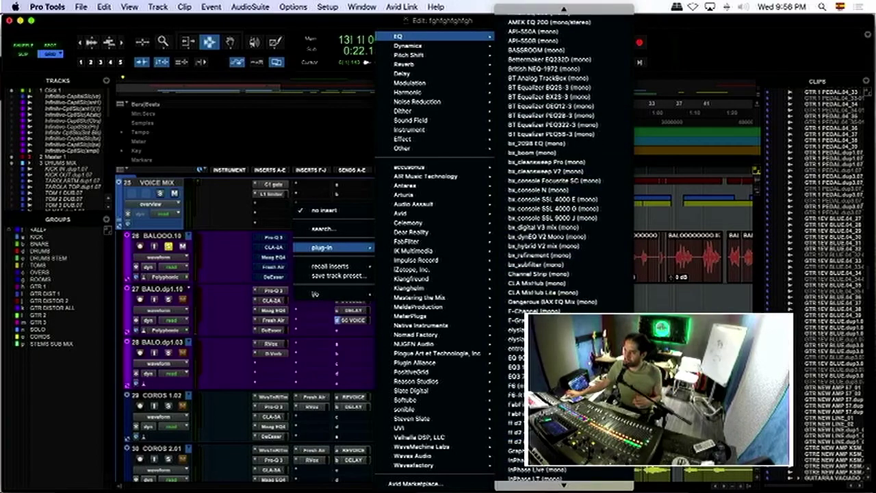
pyautogui.scroll(-5, 513, 410)
pyautogui.scroll(4, 576, 46)
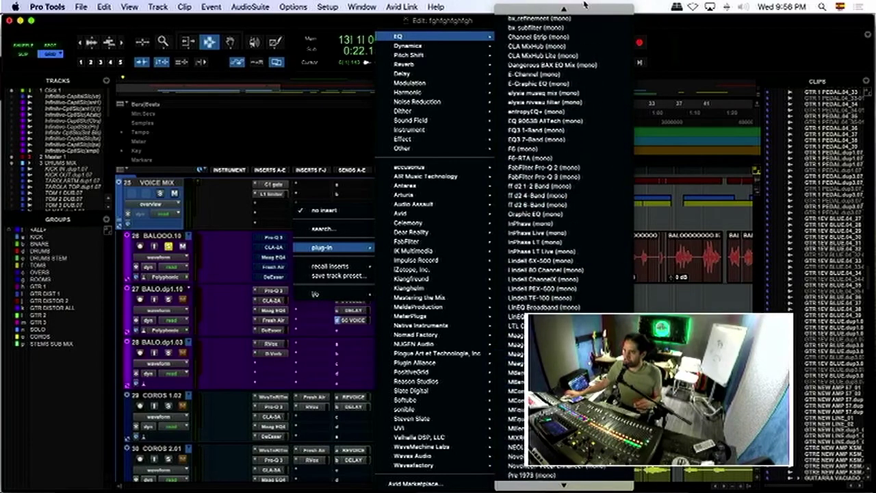
pyautogui.scroll(10, 576, 46)
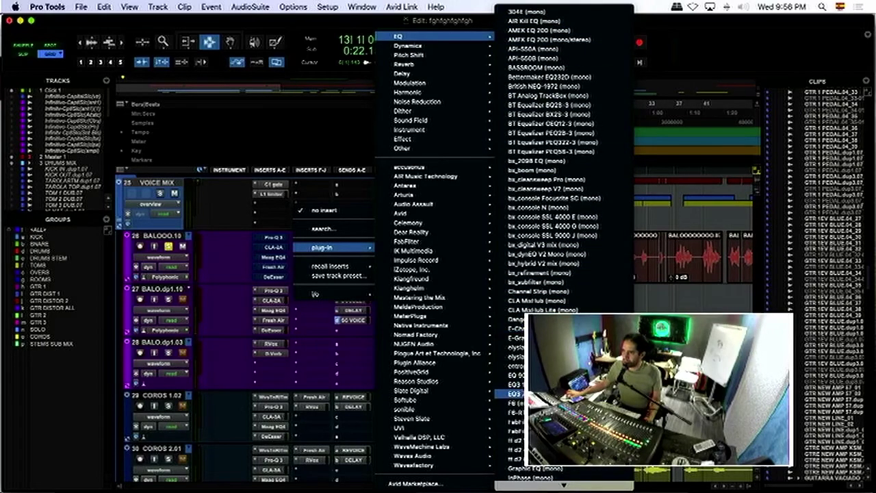
pyautogui.click(555, 395)
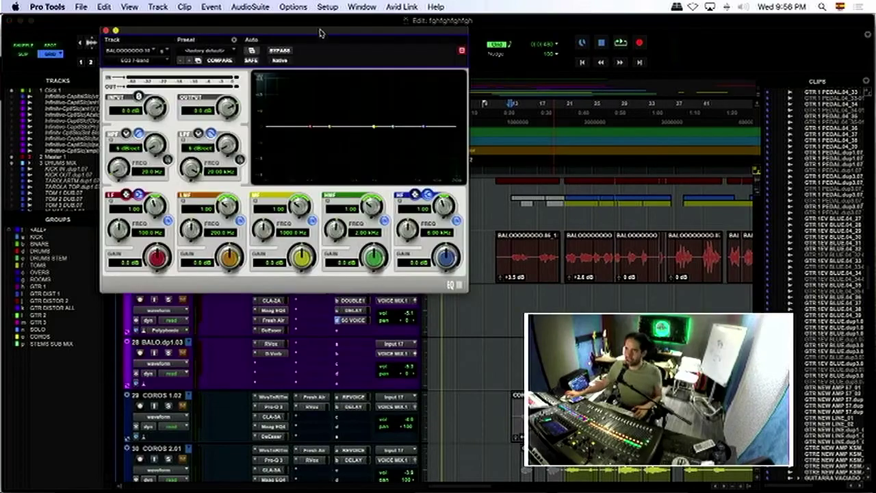
pyautogui.moveTo(318, 33); pyautogui.dragTo(327, 65)
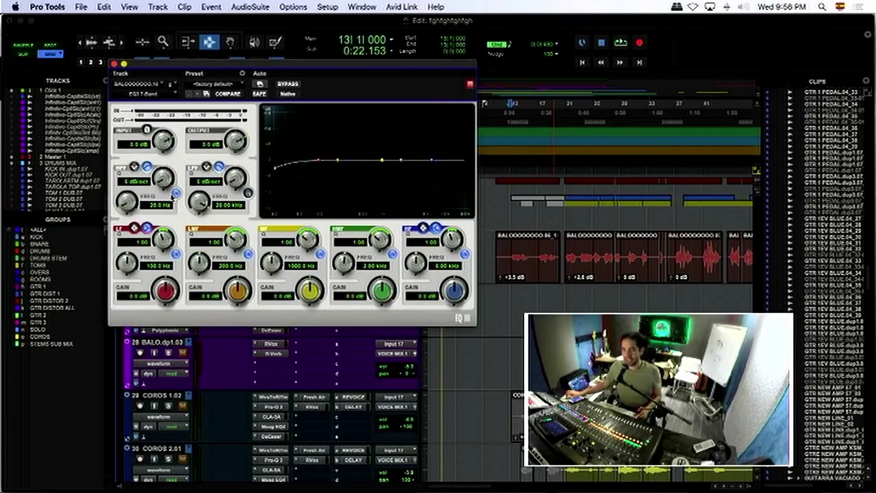
# Step: Enable the EQ's high-pass and low-pass filters at 24 dB/oct, set to 1.18 kHz and 4.73 kHz respectively
pyautogui.moveTo(126, 200); pyautogui.dragTo(163, 166)
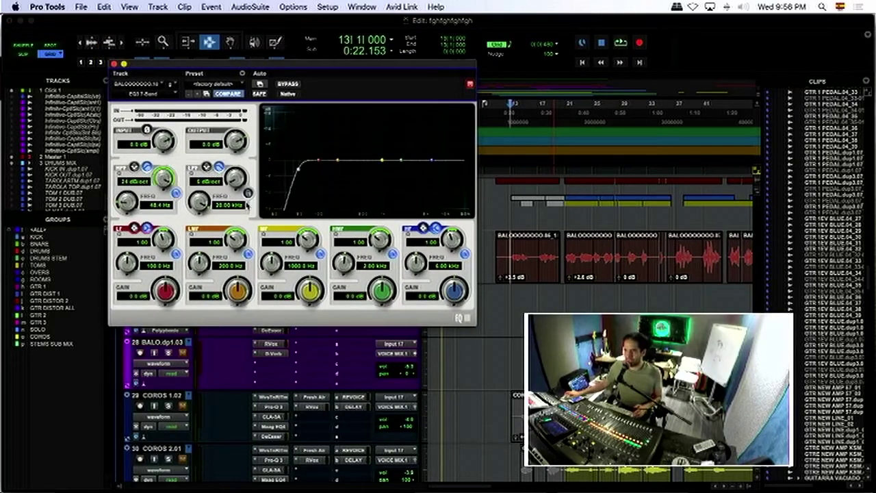
pyautogui.moveTo(236, 179); pyautogui.dragTo(234, 171)
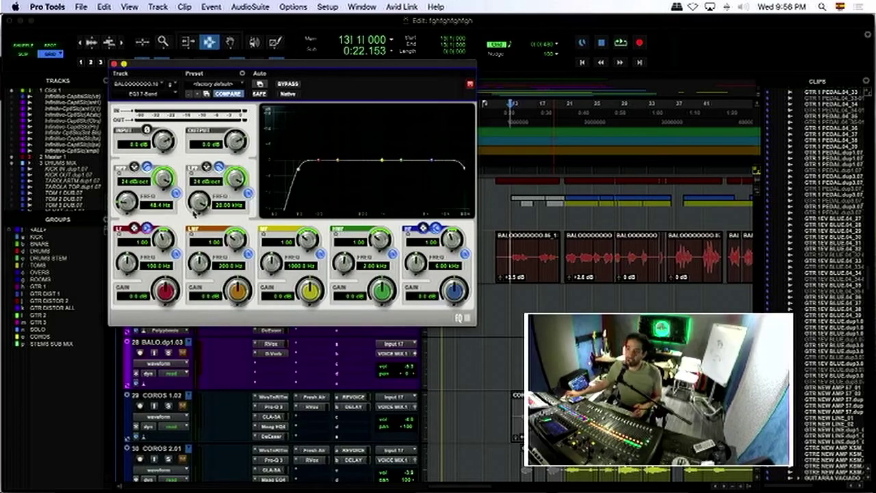
pyautogui.moveTo(198, 206); pyautogui.dragTo(194, 231)
pyautogui.moveTo(127, 200); pyautogui.dragTo(168, 171)
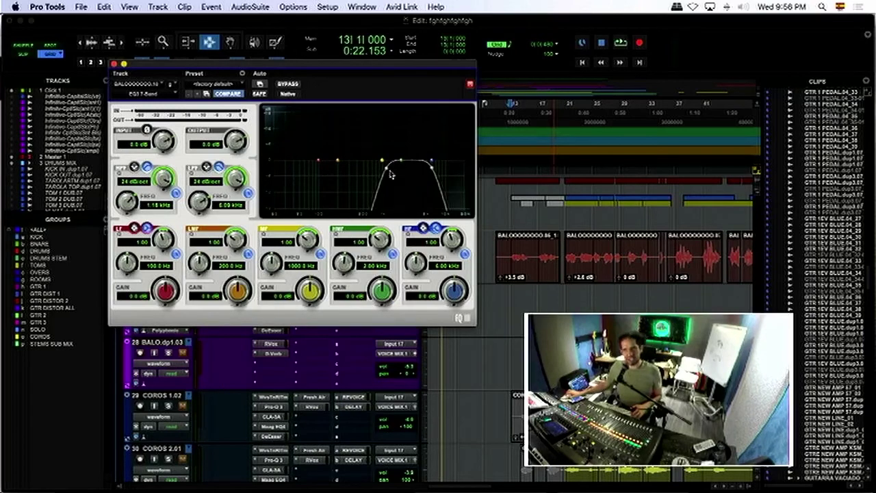
pyautogui.moveTo(434, 166); pyautogui.dragTo(425, 173)
# Step: Audition the filtered vocal, raise the EQ's input to 5.1 dB, and move the high-pass to 904.1 Hz and the low-pass to 3.77 kHz
pyautogui.press('space')
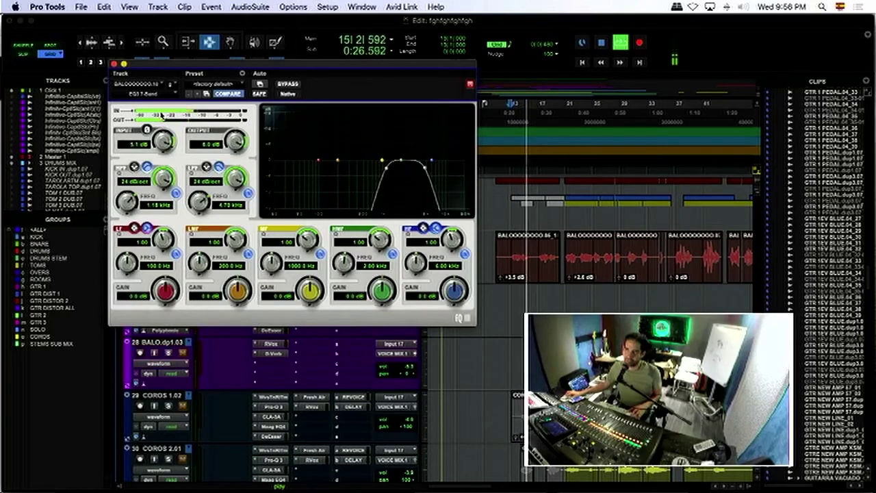
pyautogui.press('space')
pyautogui.click(545, 251)
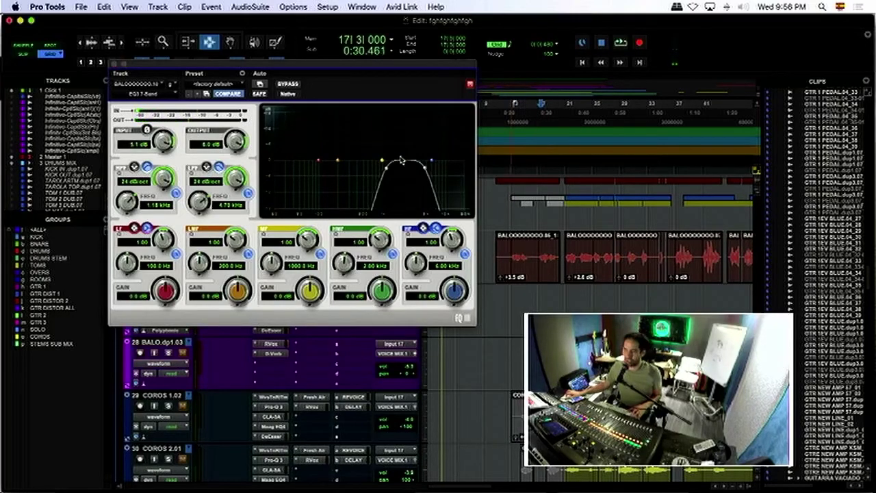
pyautogui.press('space')
pyautogui.moveTo(382, 162); pyautogui.dragTo(421, 172)
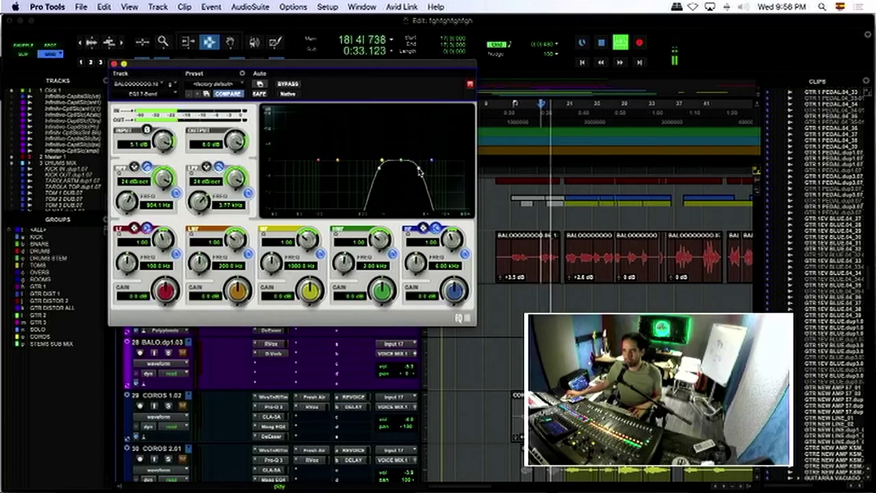
pyautogui.press('space')
# Step: Play the vocal passage, compare it with the EQ3 7-Band bypassed and active, and stop playback
pyautogui.press('space')
pyautogui.click(291, 84)
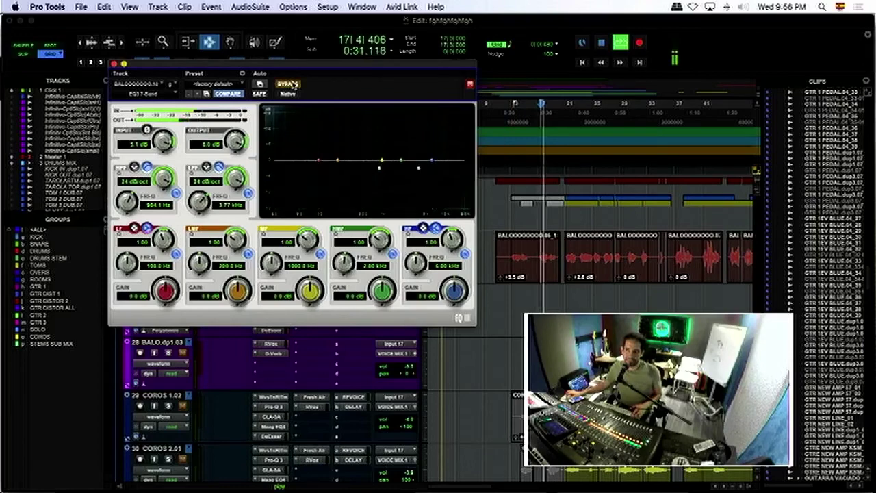
pyautogui.click(291, 84)
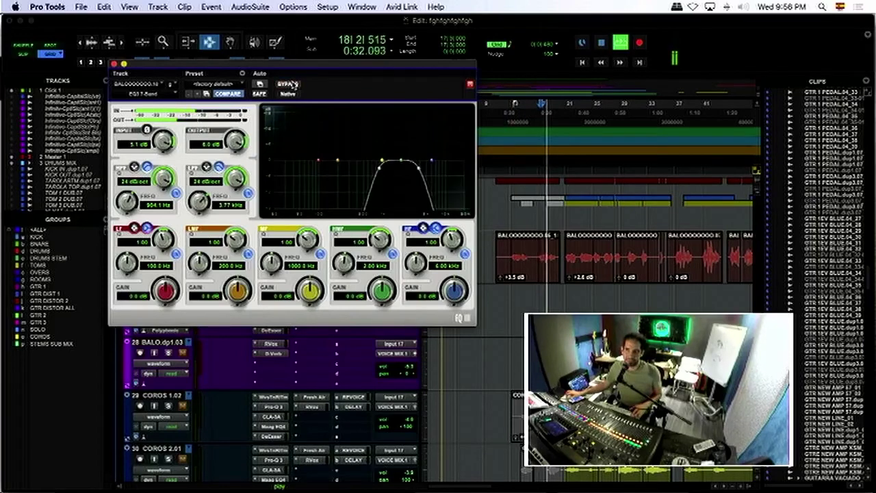
pyautogui.press('space')
# Step: Close the EQ3 7-Band window, bypass that insert, and re-enable the other inserts on the BALOOO.10 track
pyautogui.click(113, 65)
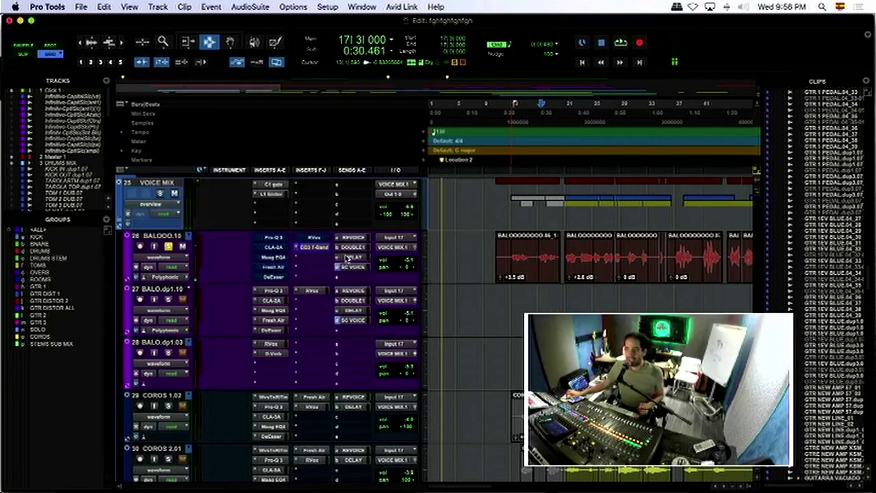
pyautogui.click(297, 249)
pyautogui.click(312, 252)
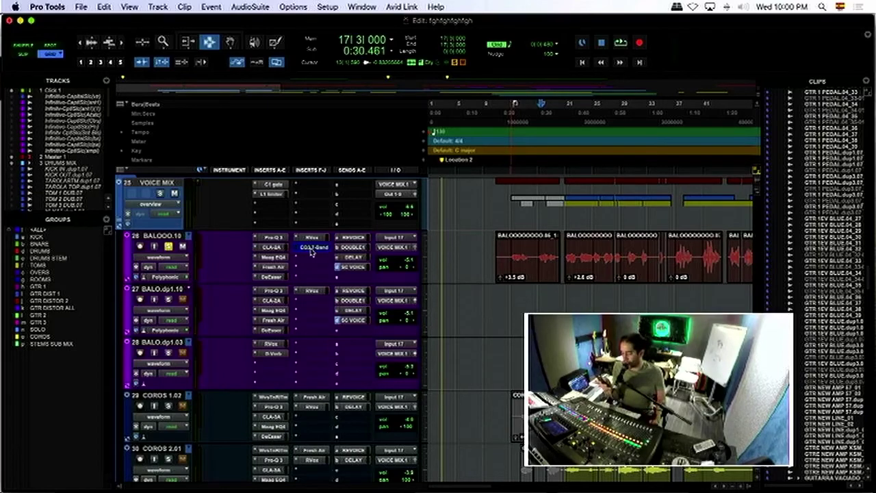
# Step: Switch to Chrome and bring the Cicuta Records course carousel back to its first page, starting with Diplomado Online en Pro Tools
pyautogui.press('super+Tab')
pyautogui.press('super+Tab')
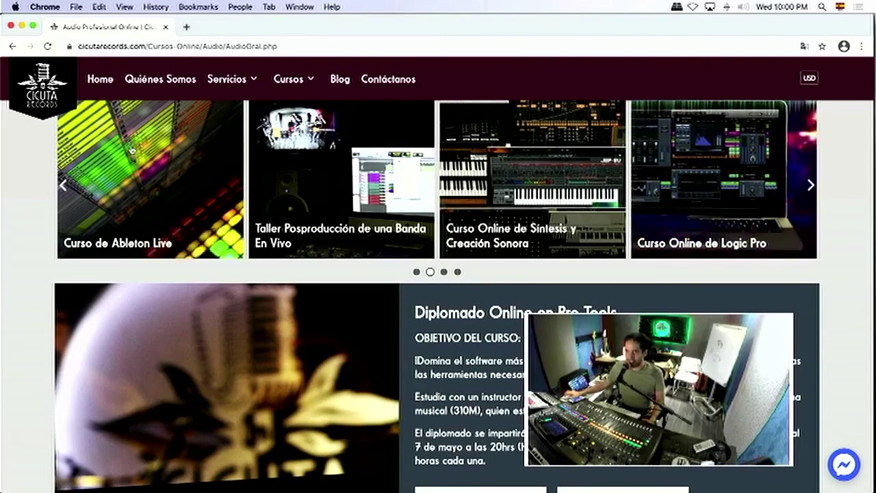
pyautogui.click(63, 185)
pyautogui.click(62, 185)
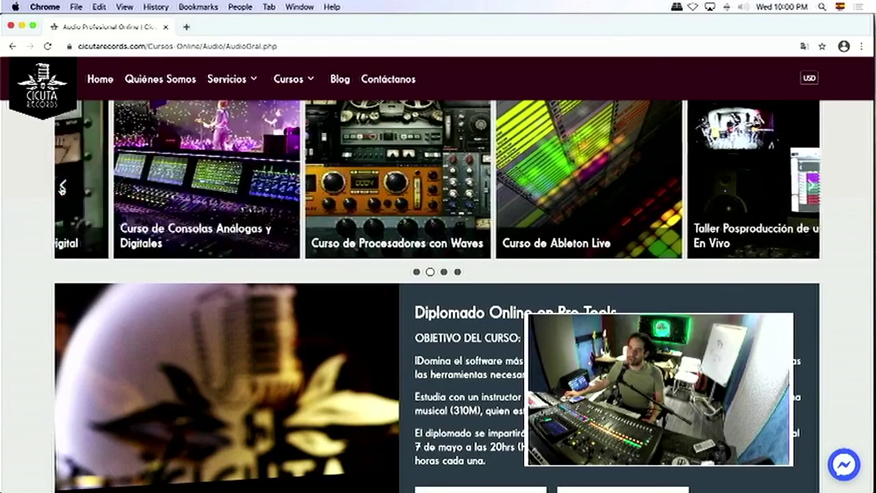
pyautogui.click(62, 186)
pyautogui.click(62, 186)
pyautogui.click(61, 187)
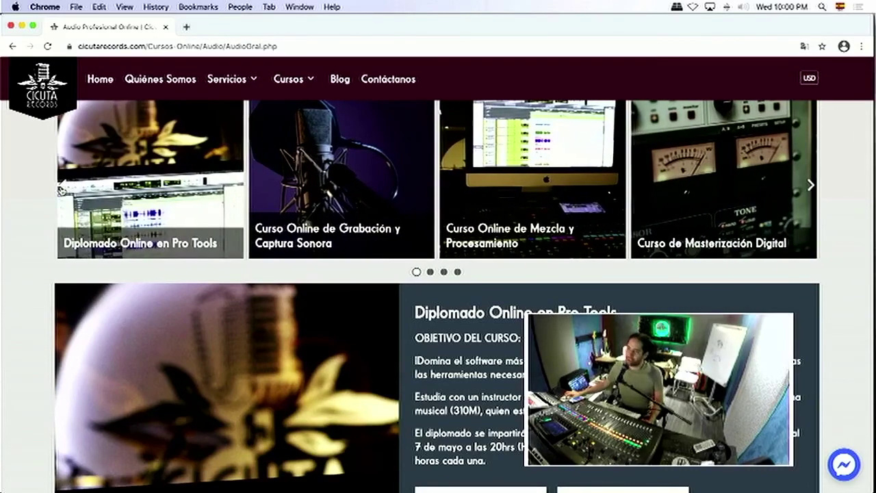